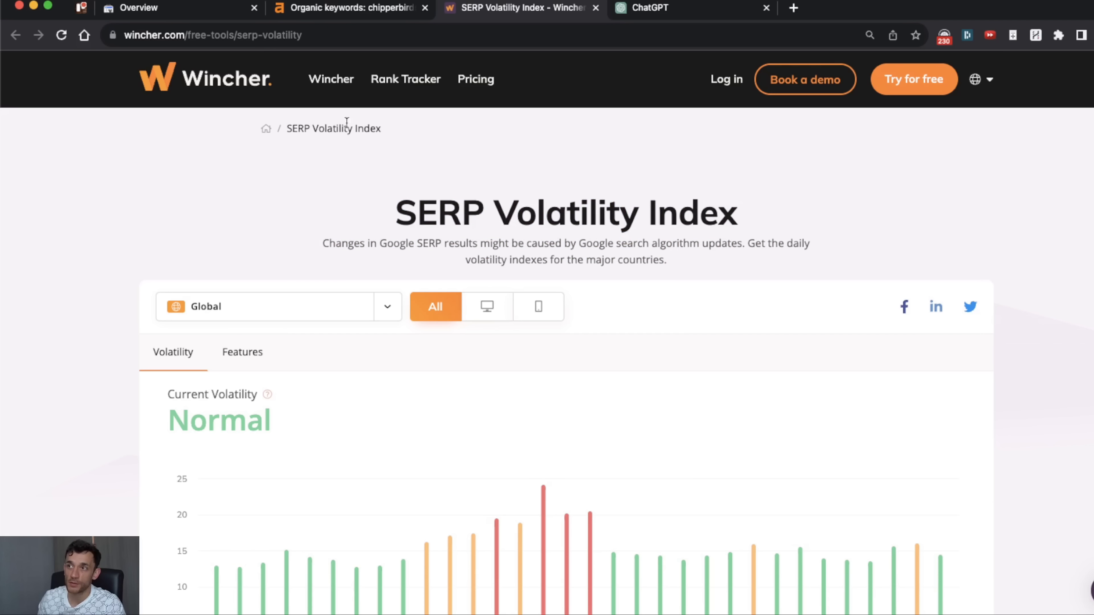
# Examine the SERP Volatility Index page, including the global daily chart and the explanation of the current volatility value
pyautogui.moveTo(382, 129); pyautogui.dragTo(278, 134)
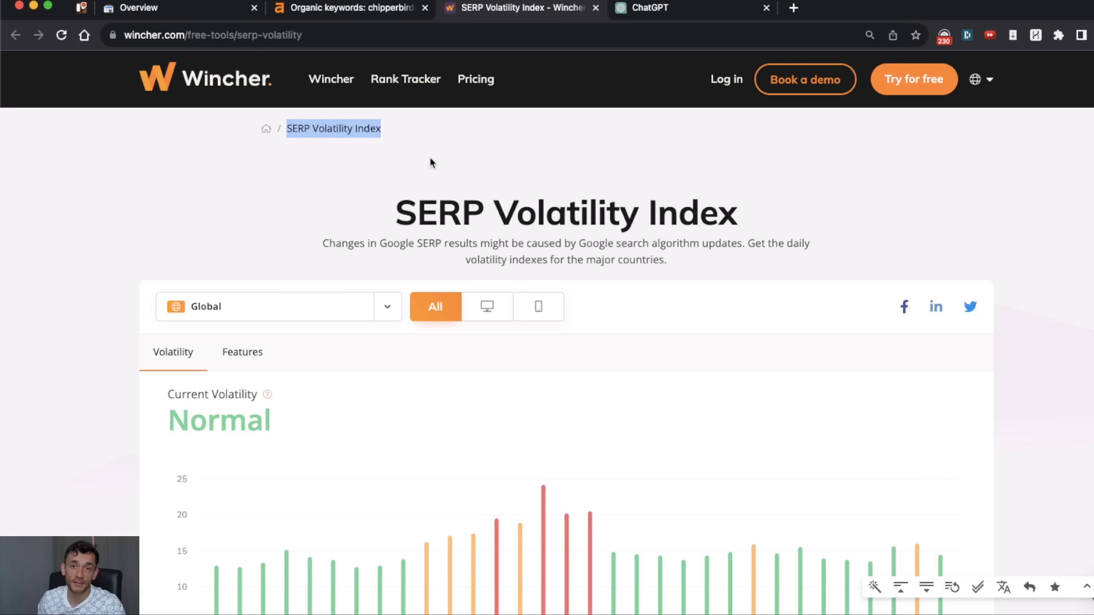
pyautogui.scroll(-5, 264, 197)
pyautogui.moveTo(264, 198)
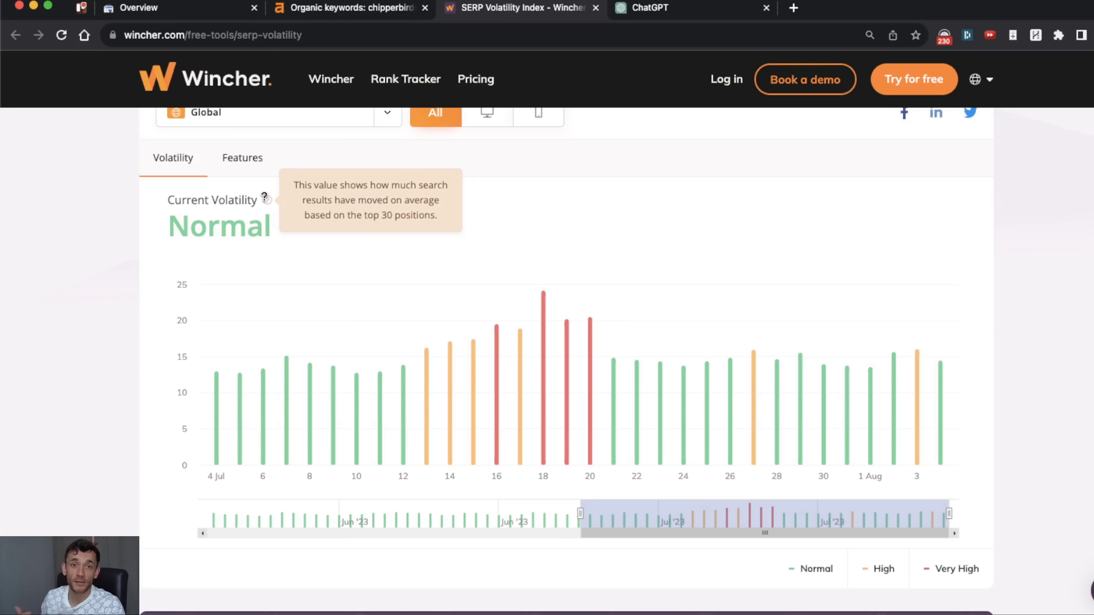
pyautogui.scroll(-2, 863, 308)
pyautogui.scroll(6, 861, 313)
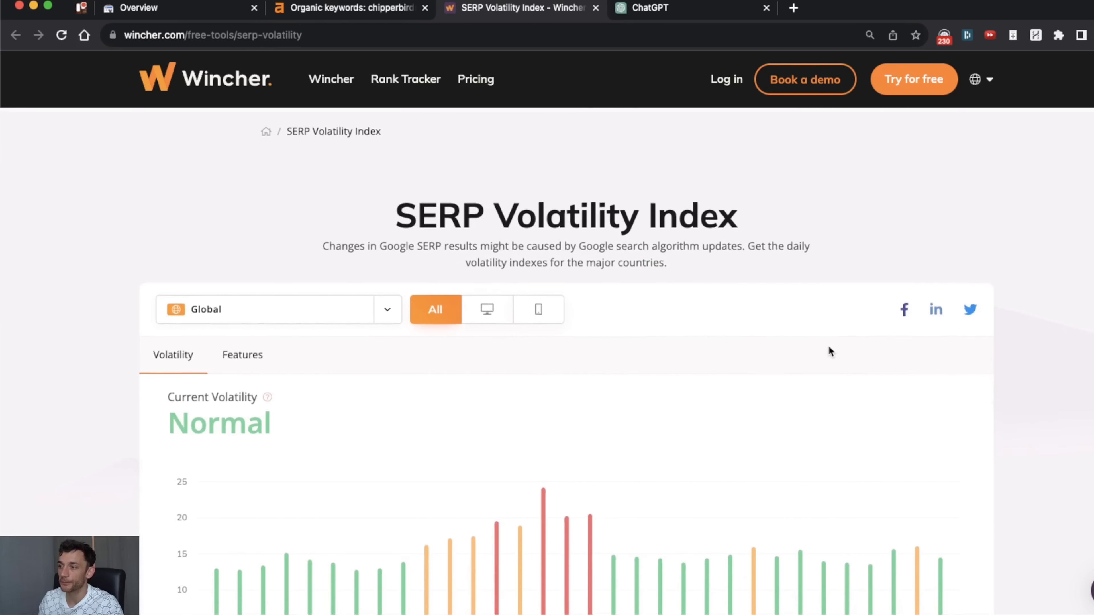
pyautogui.scroll(-15, 828, 346)
pyautogui.scroll(15, 804, 280)
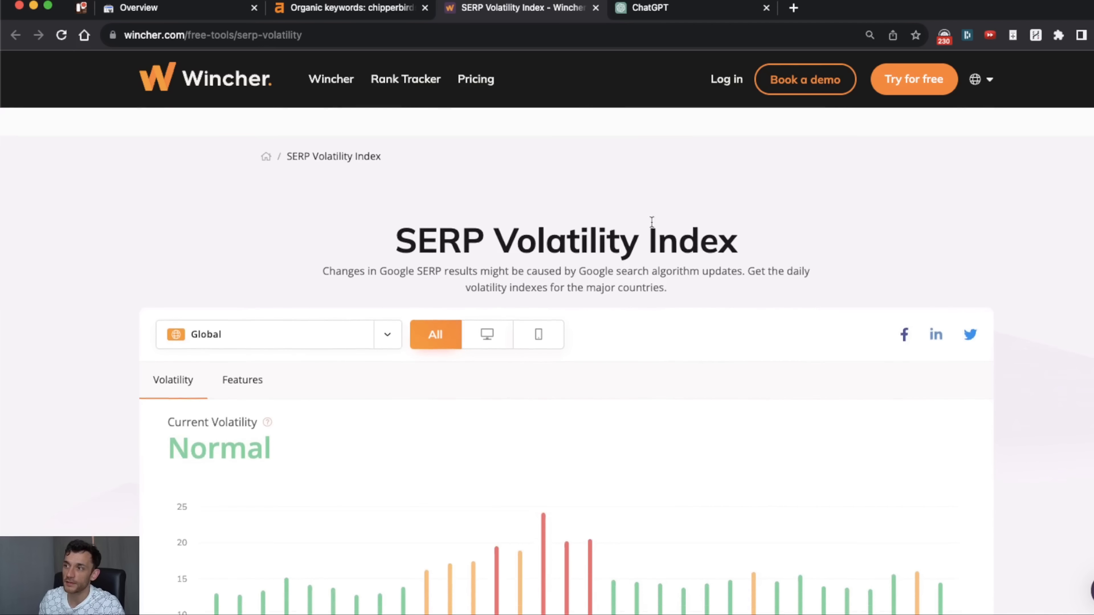
pyautogui.click(398, 17)
pyautogui.click(568, 12)
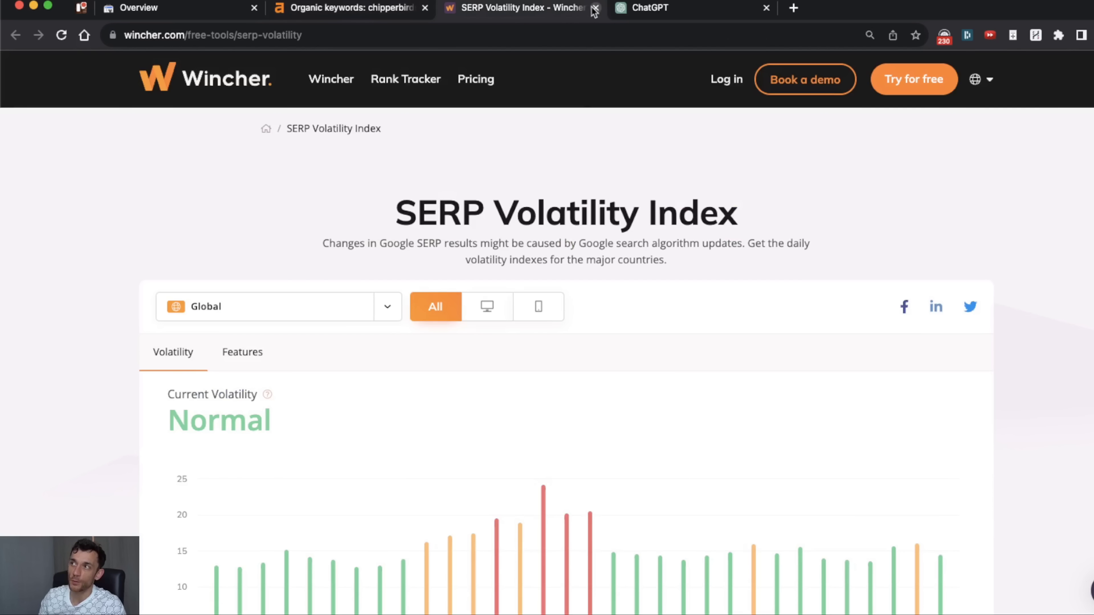
# Switch to the Ahrefs Organic keywords report for chipperbirds.com and review the keywords that lost traffic, starting with "what bird lays blue eggs"
pyautogui.click(298, 16)
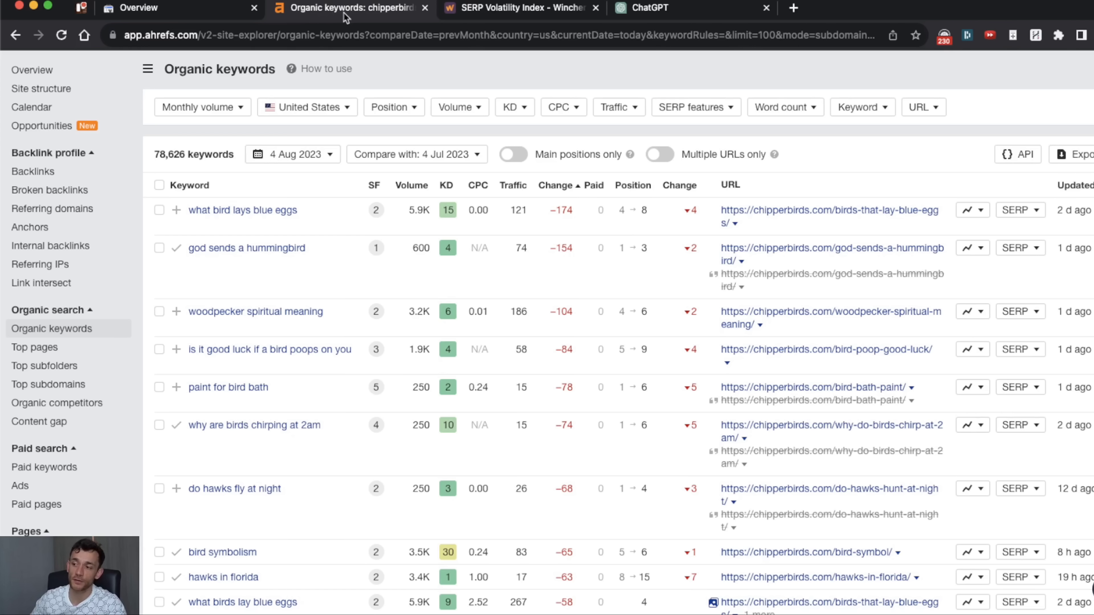
pyautogui.scroll(-10, 459, 379)
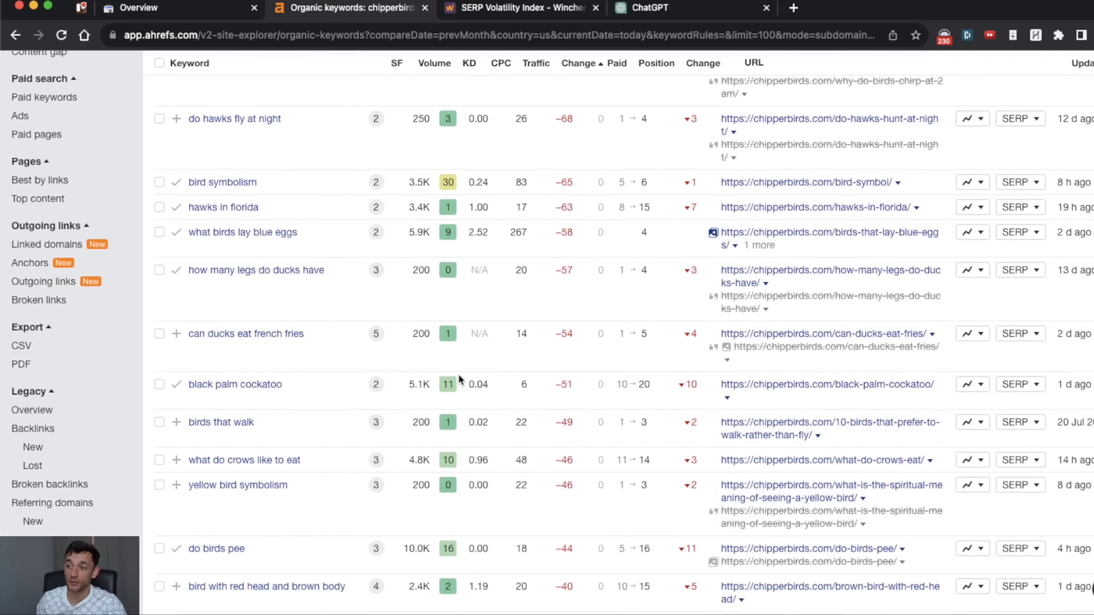
pyautogui.scroll(15, 467, 366)
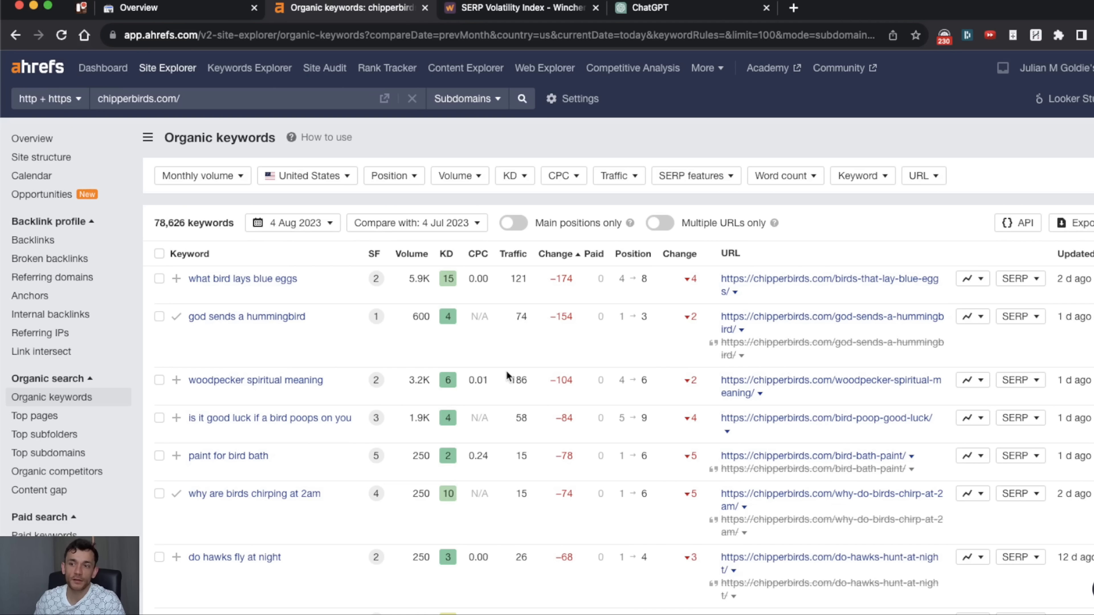
pyautogui.scroll(-10, 506, 370)
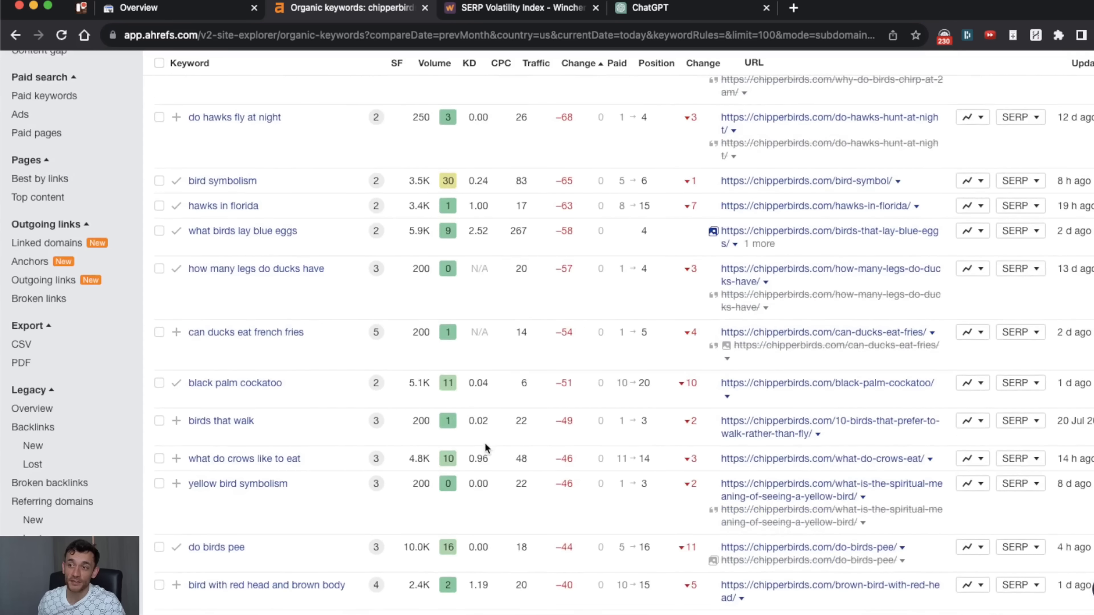
pyautogui.scroll(10, 484, 442)
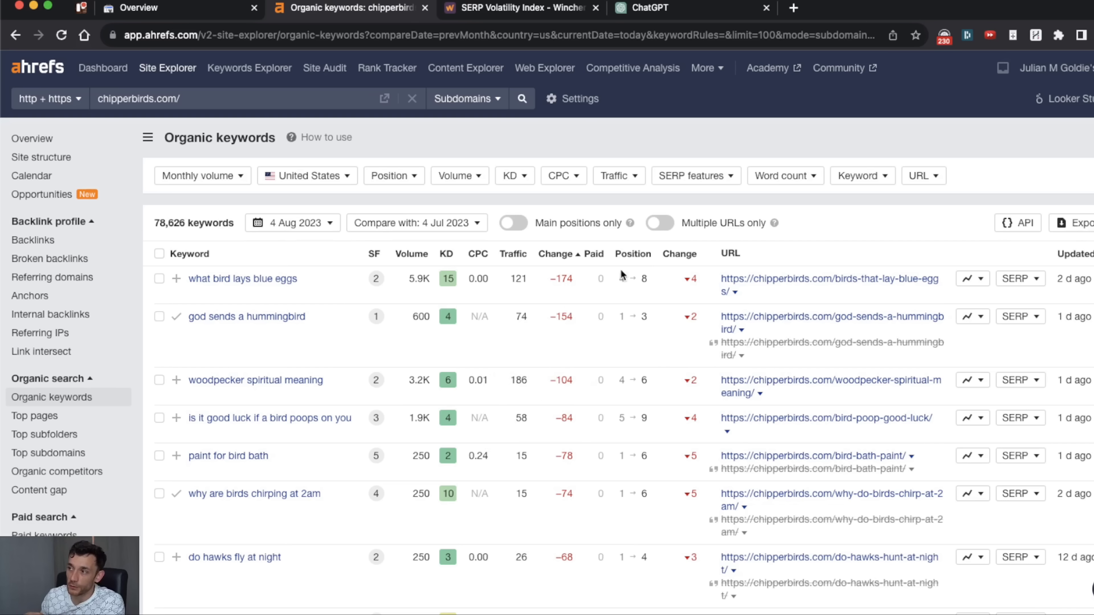
pyautogui.moveTo(561, 278); pyautogui.dragTo(582, 283)
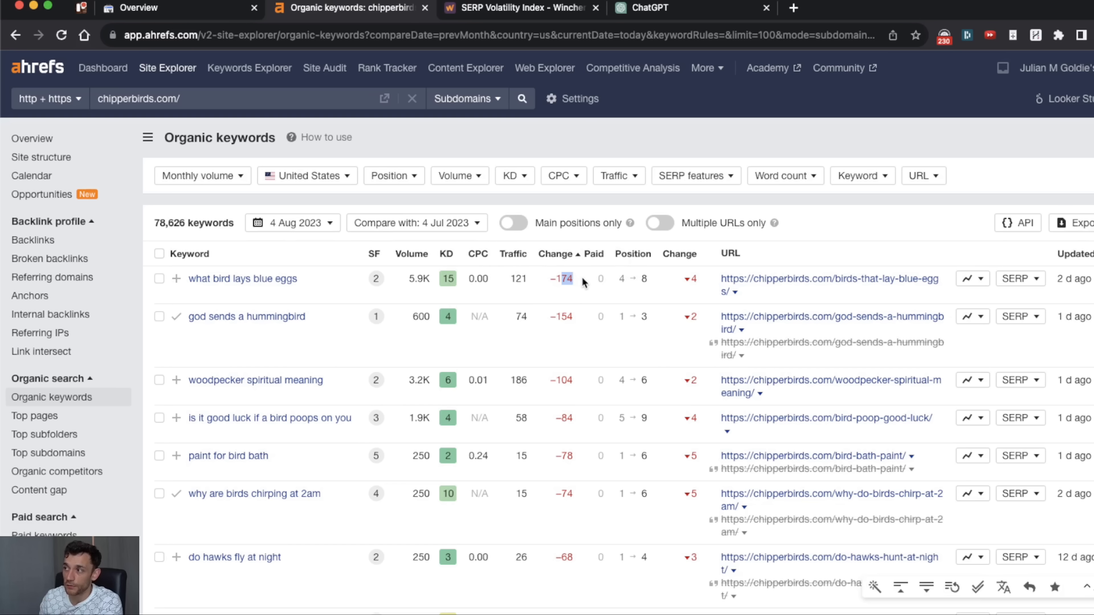
pyautogui.click(582, 282)
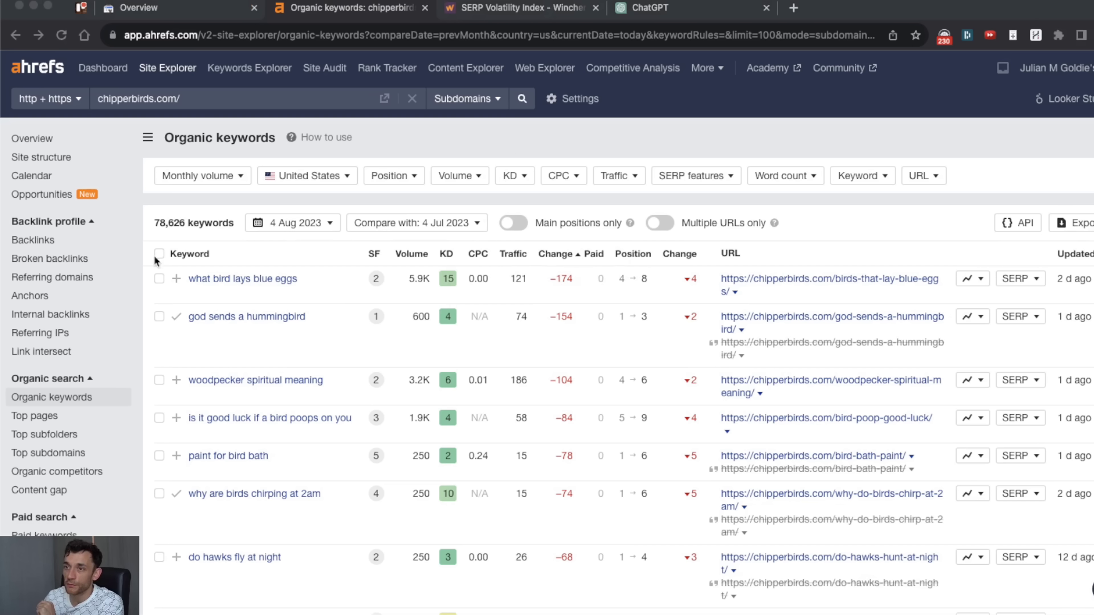
pyautogui.click(378, 330)
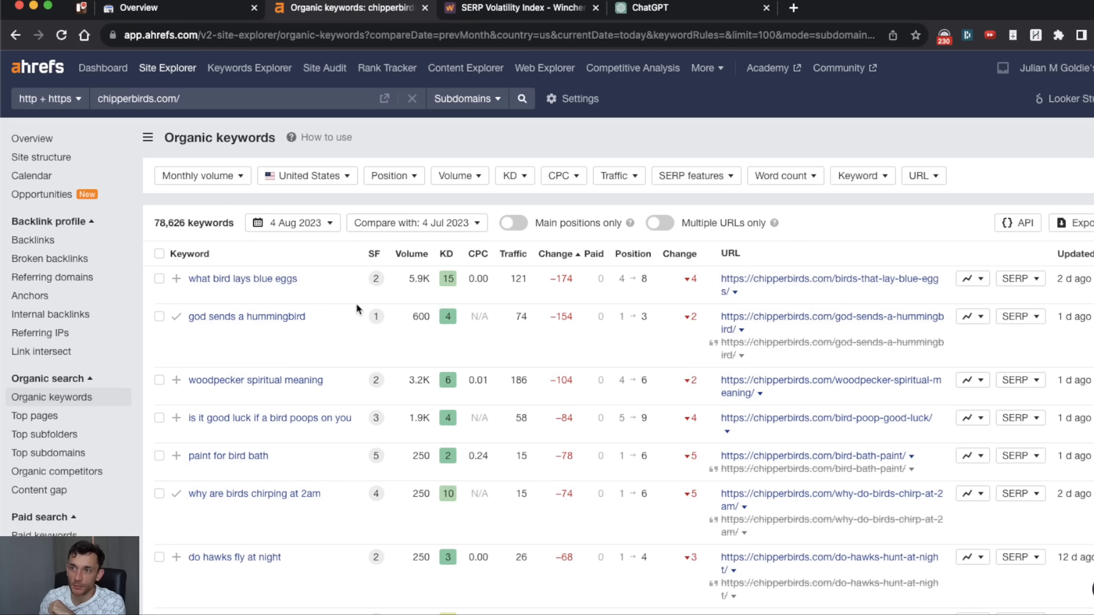
# Compare the traffic losses in the Change column from the top keywords to the end of the first results page
pyautogui.scroll(-3, 573, 166)
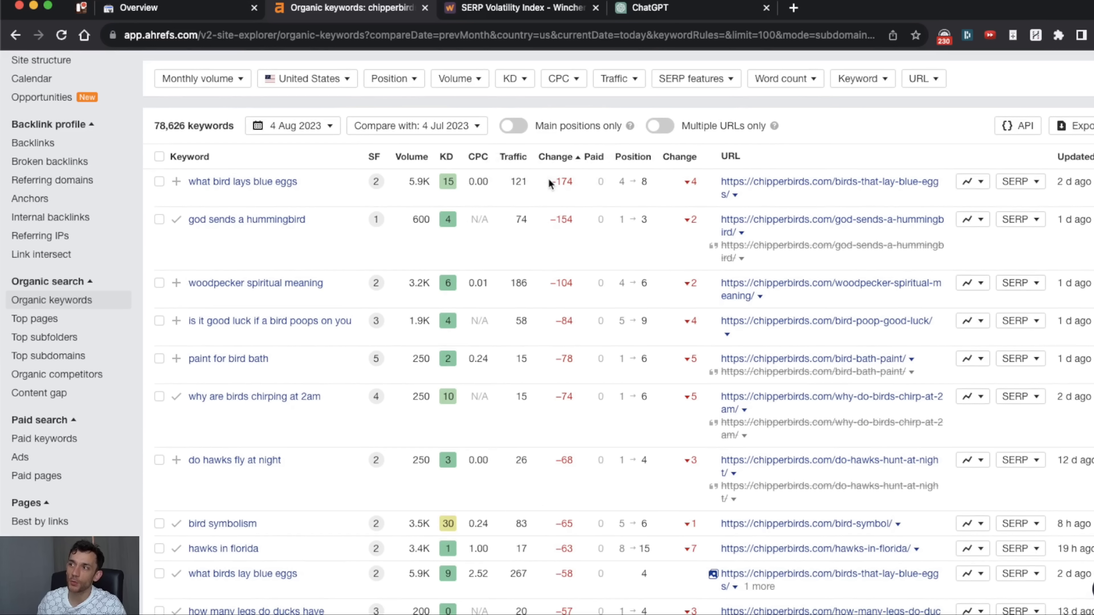
pyautogui.moveTo(548, 178); pyautogui.dragTo(575, 180)
pyautogui.moveTo(549, 219); pyautogui.dragTo(592, 219)
pyautogui.moveTo(543, 286); pyautogui.dragTo(598, 287)
pyautogui.moveTo(551, 327); pyautogui.dragTo(595, 321)
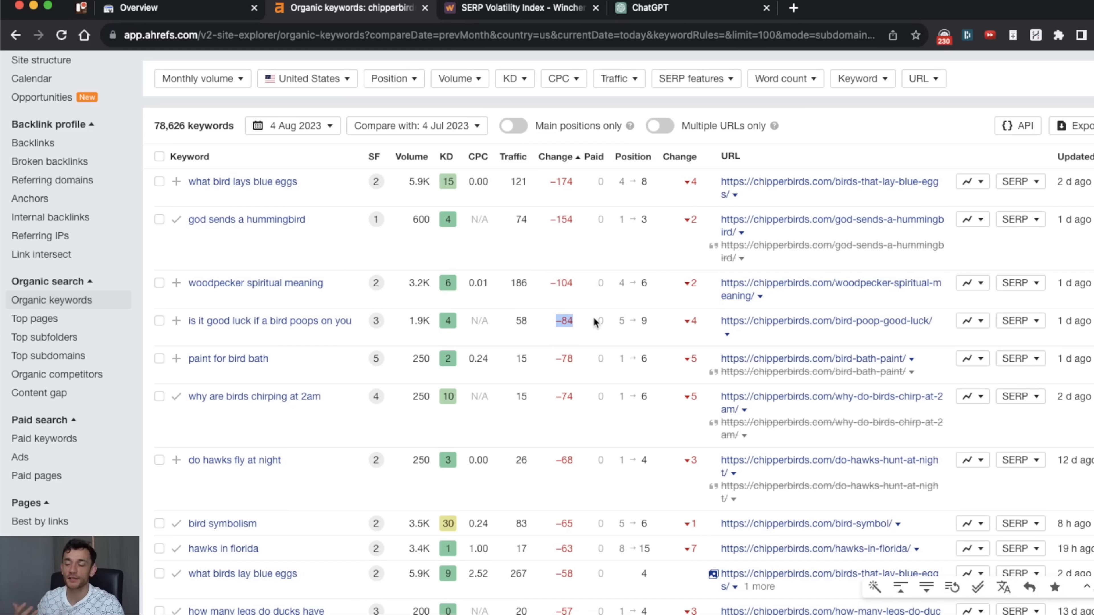
pyautogui.scroll(-20, 593, 316)
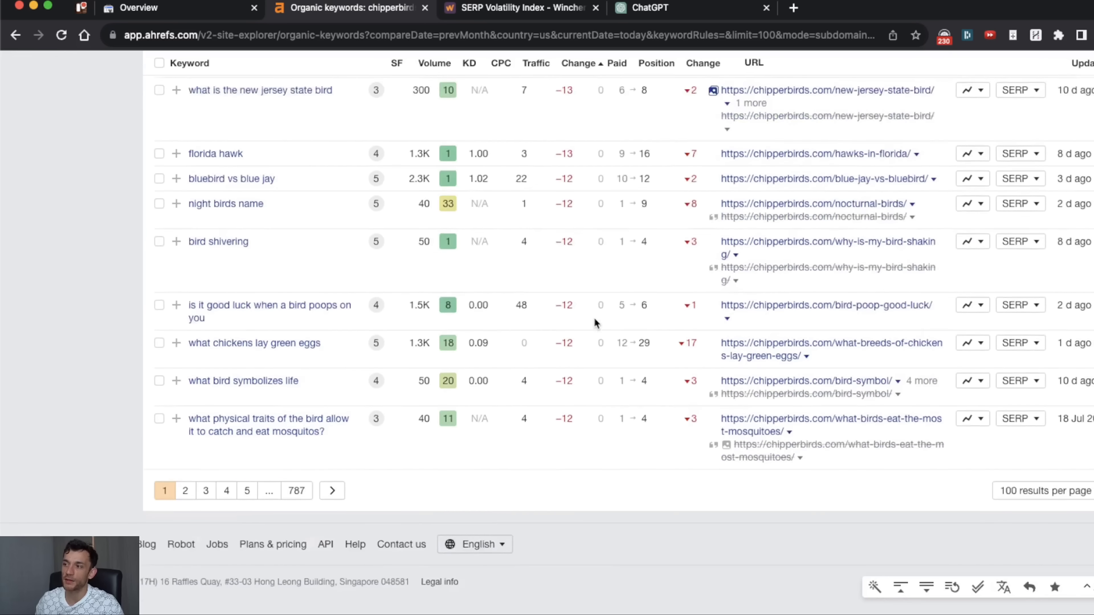
pyautogui.moveTo(547, 439); pyautogui.dragTo(603, 435)
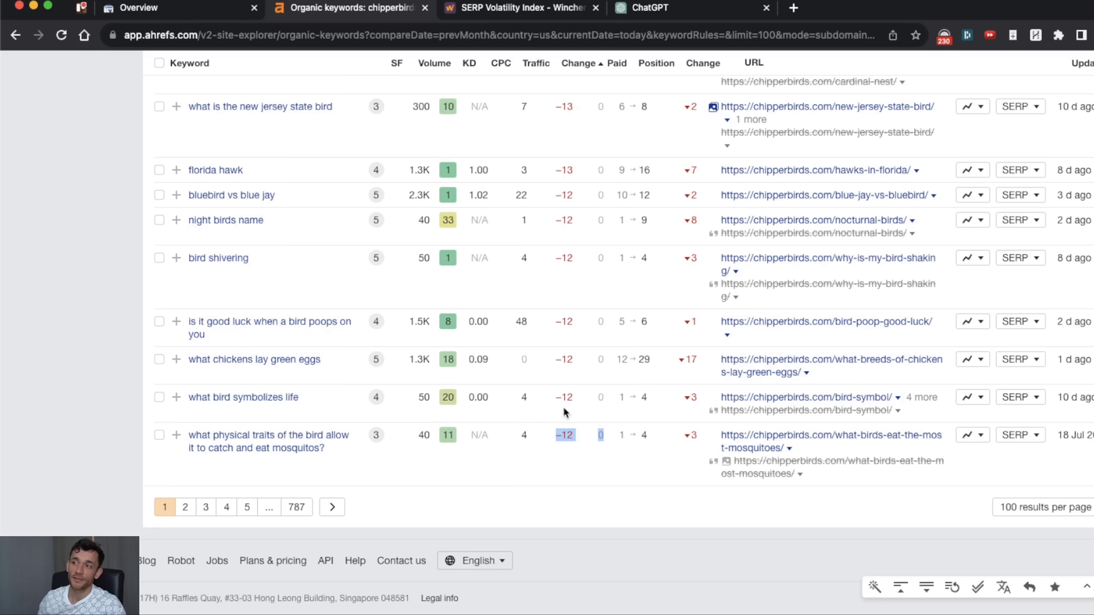
pyautogui.scroll(15, 564, 405)
pyautogui.scroll(15, 571, 292)
pyautogui.doubleClick(568, 279)
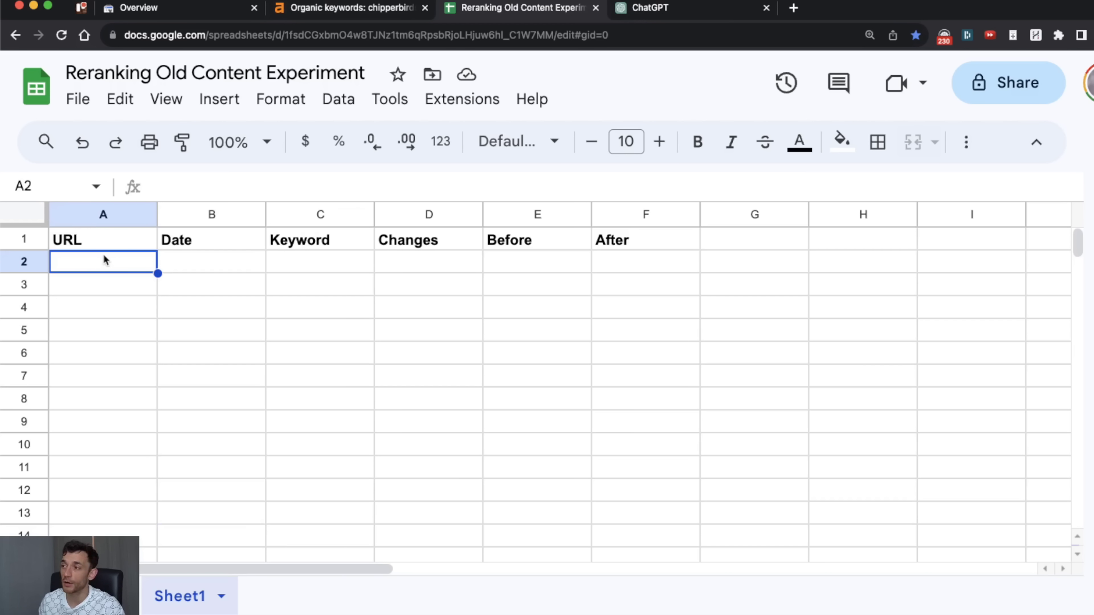
# Copy the page link of "what bird lays blue eggs" from Ahrefs into cell A2 of the Reranking Old Content Experiment sheet
pyautogui.click(371, 12)
pyautogui.rightClick(833, 279)
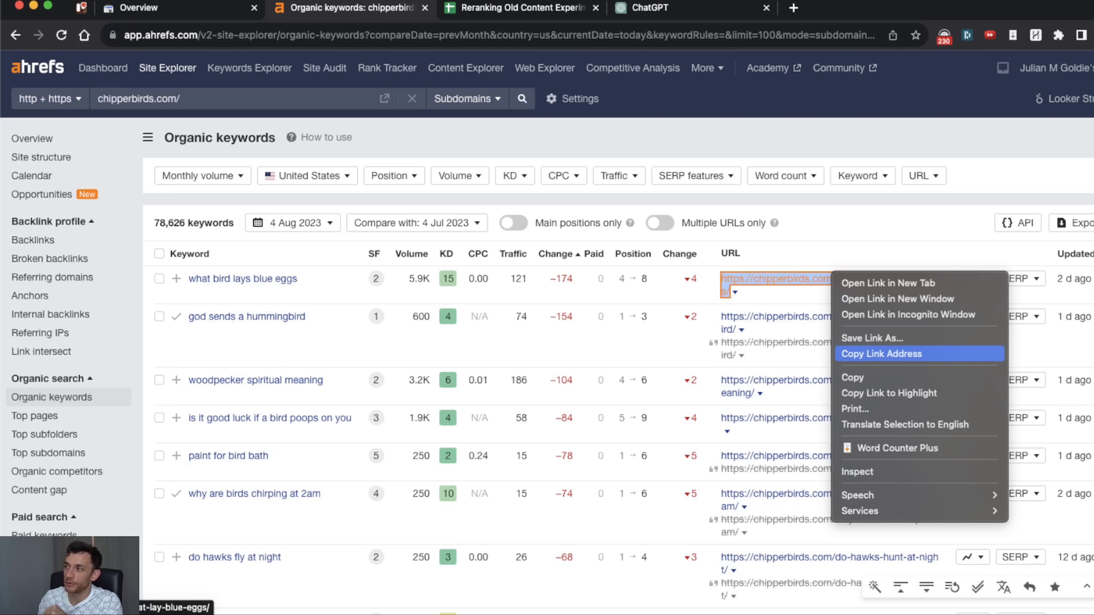
pyautogui.click(866, 354)
pyautogui.click(495, 10)
pyautogui.hotkey('ctrl', 'v')
# Review the Date, Keyword, Changes, Before and After columns of the tracking sheet
pyautogui.click(374, 259)
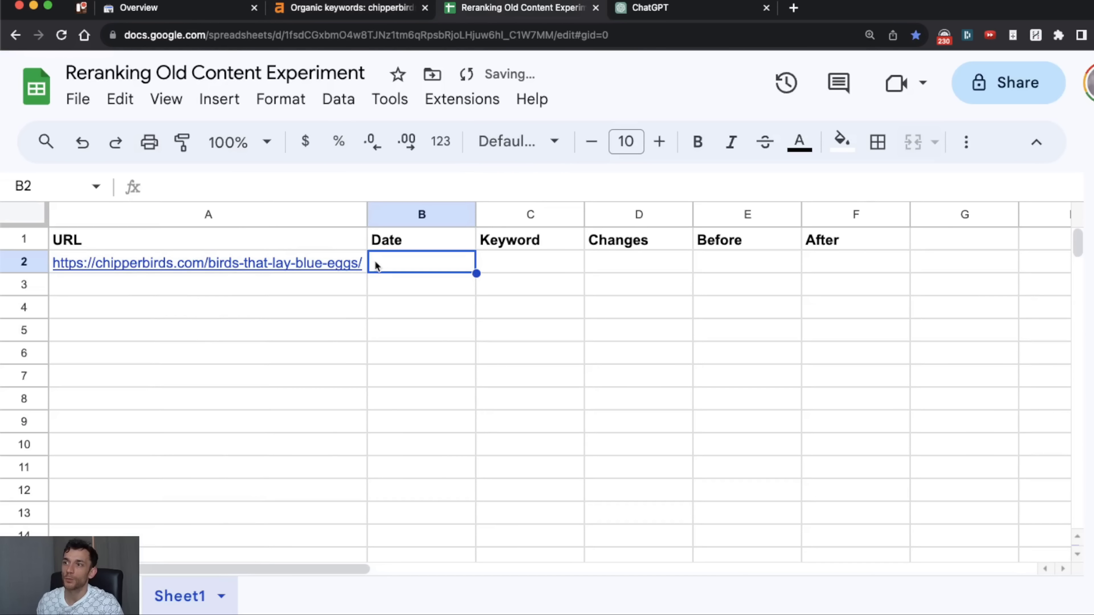
pyautogui.press('Tab')
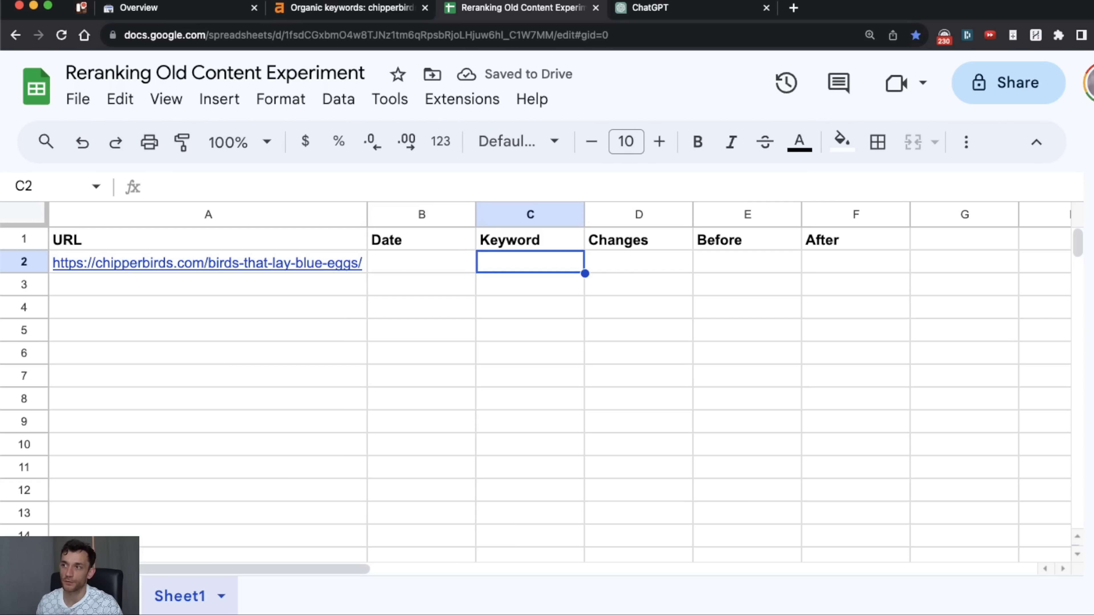
pyautogui.click(423, 244)
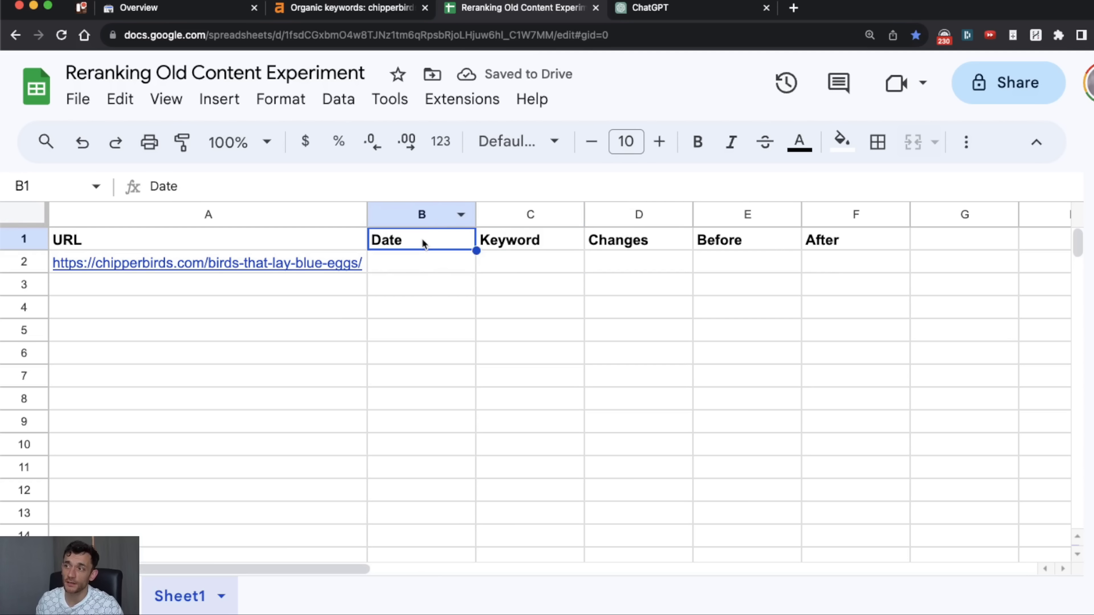
pyautogui.click(423, 215)
pyautogui.click(639, 215)
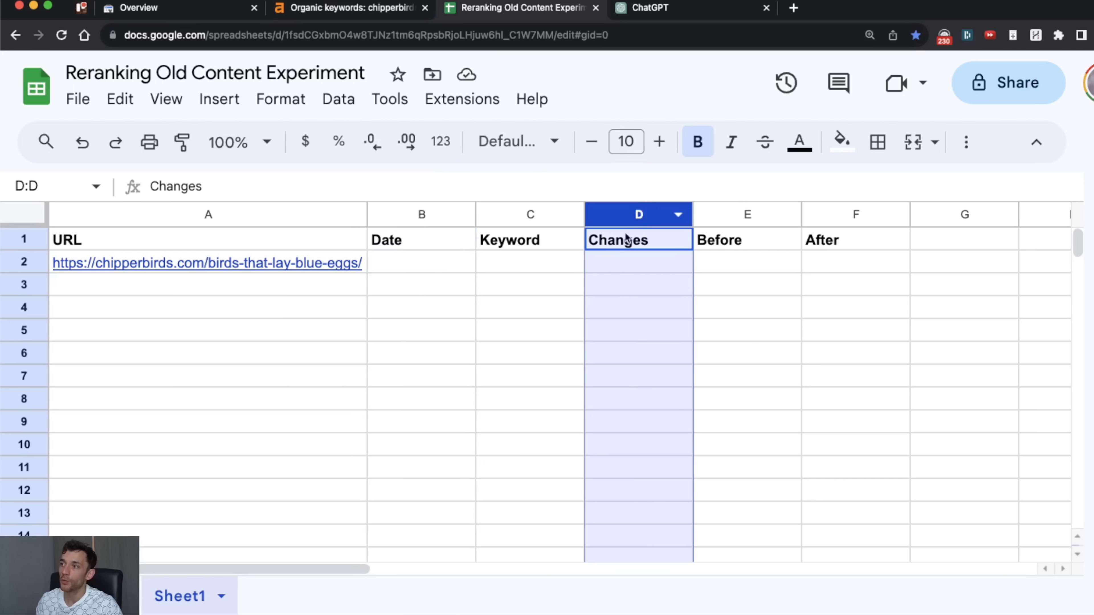
pyautogui.click(751, 211)
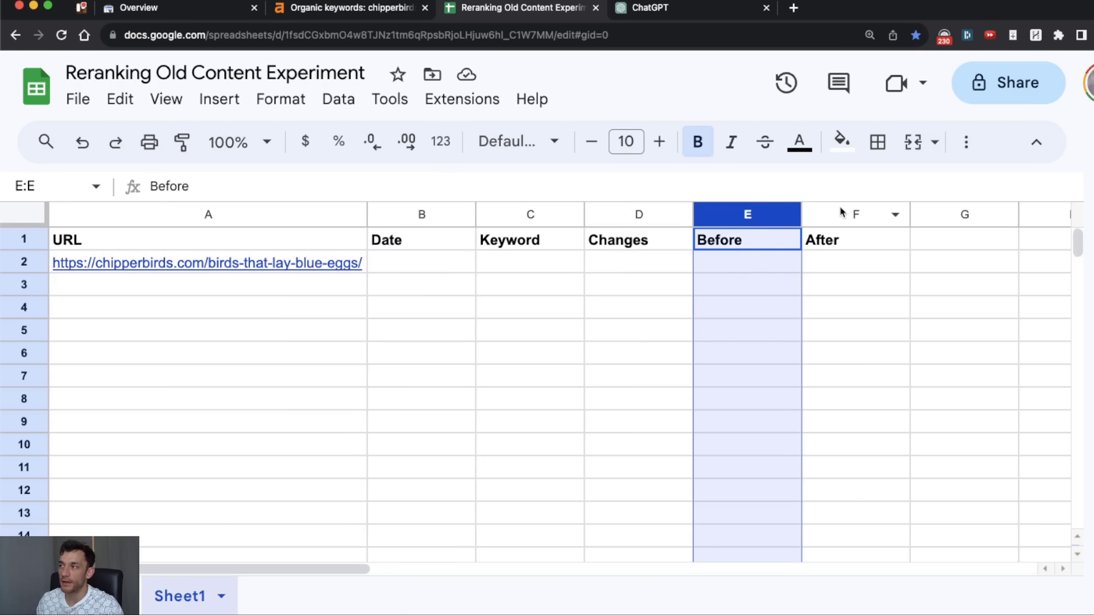
pyautogui.click(842, 213)
# Move the Date column behind the Keyword column and select the empty Keyword cell in row 2
pyautogui.click(383, 213)
pyautogui.moveTo(383, 214); pyautogui.dragTo(543, 214)
pyautogui.click(398, 265)
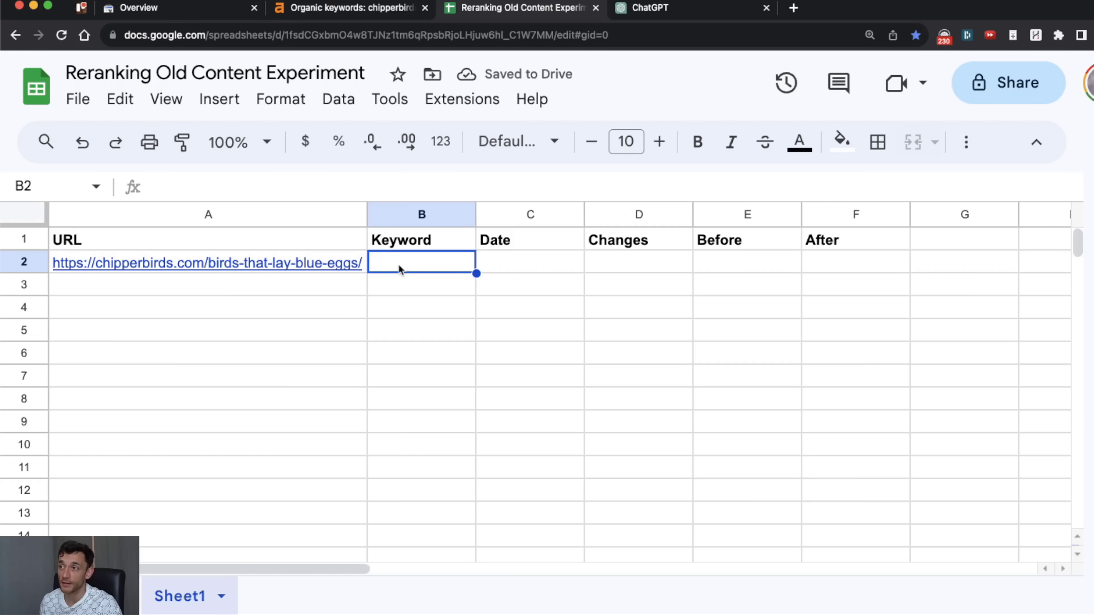
# Copy the keyword "what bird lays blue eggs" from Ahrefs into cell B2 of the tracking sheet
pyautogui.hotkey('ctrl', 'shift', 'Tab')
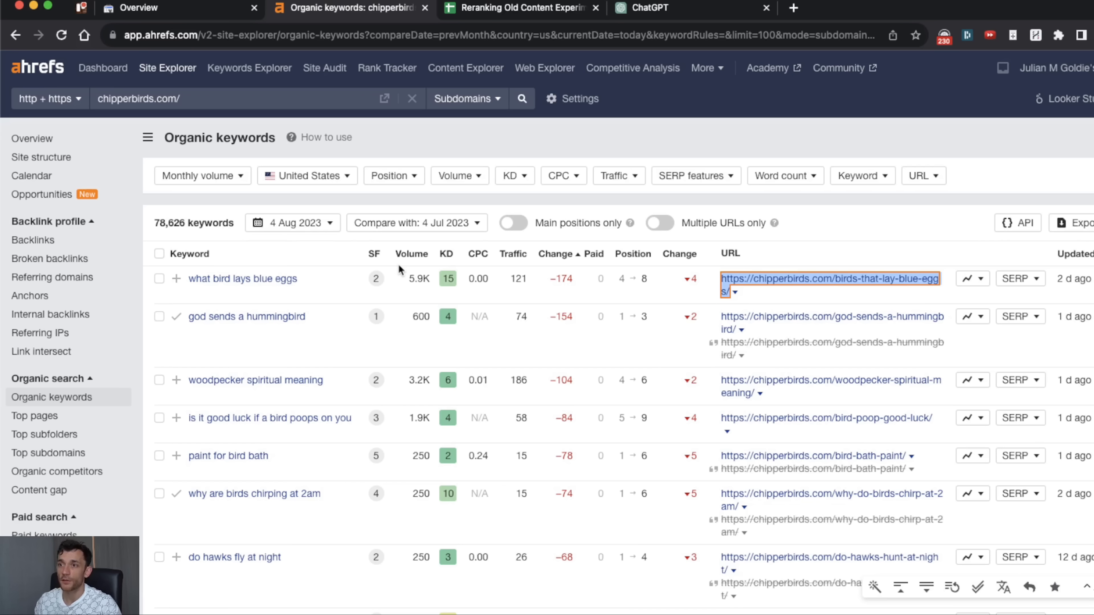
pyautogui.rightClick(284, 278)
pyautogui.click(303, 373)
pyautogui.hotkey('ctrl', 'Tab')
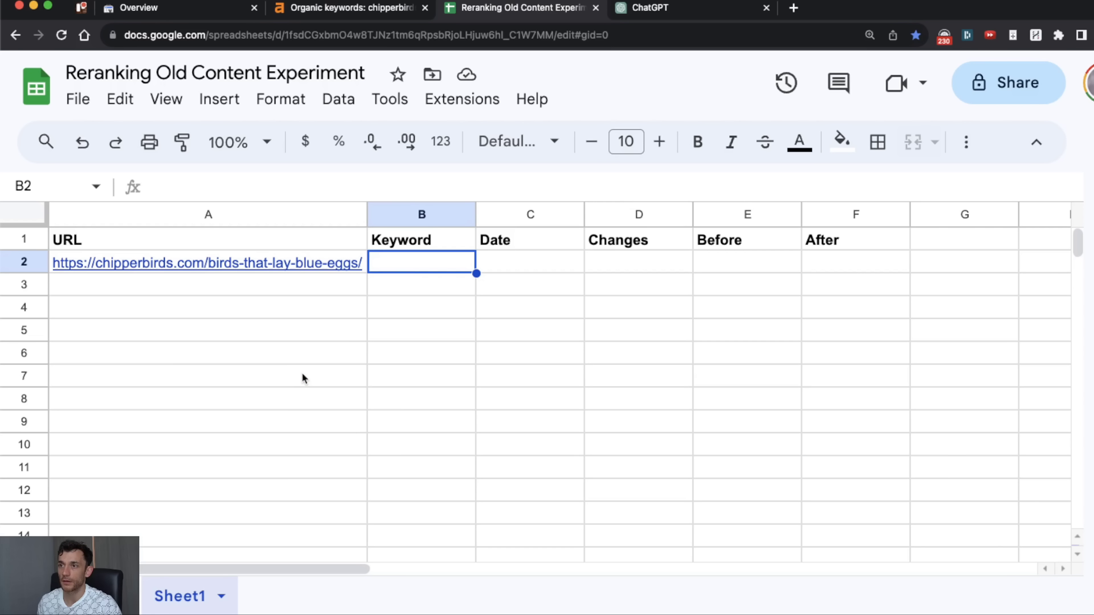
pyautogui.hotkey('ctrl', 'v')
# Enter the date 04/08/2023 in cell C2 and widen the Keyword column to fit its text
pyautogui.press('Tab')
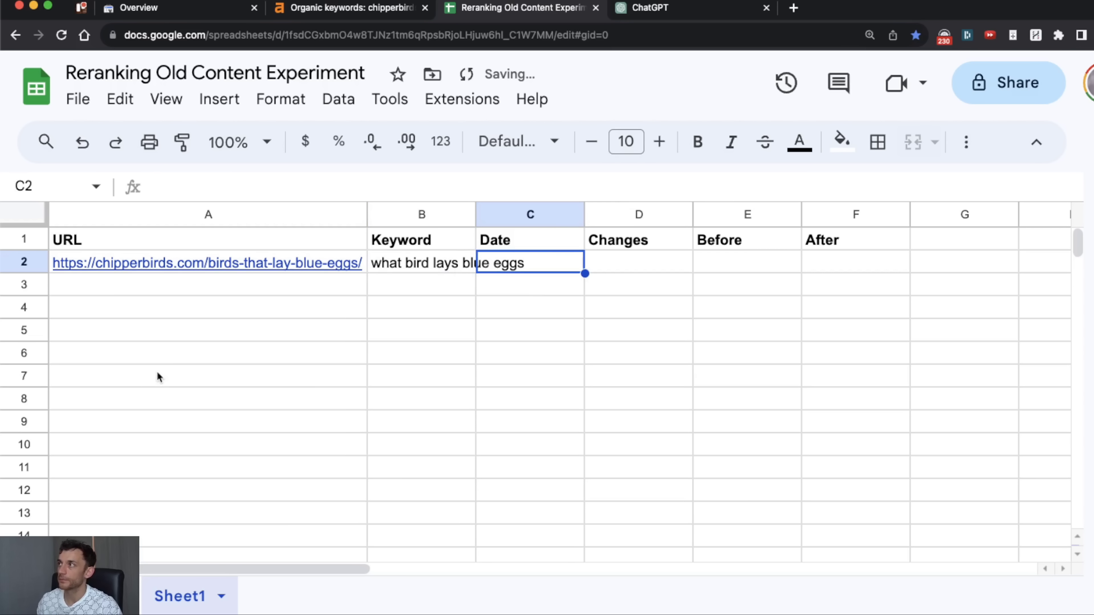
pyautogui.write('04/08/02')
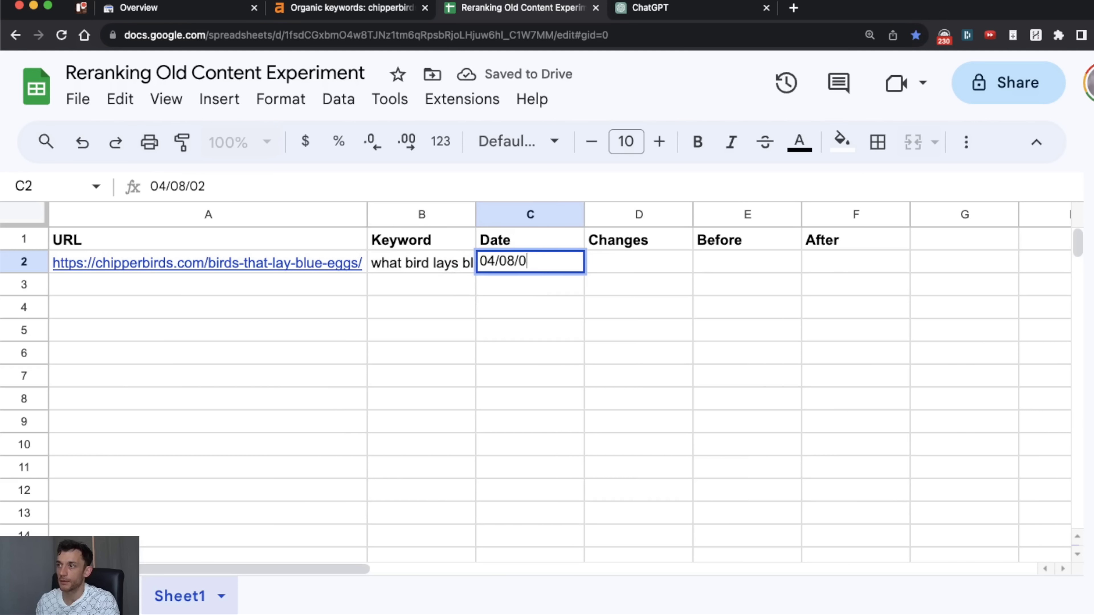
pyautogui.press('Tab')
pyautogui.click(685, 215)
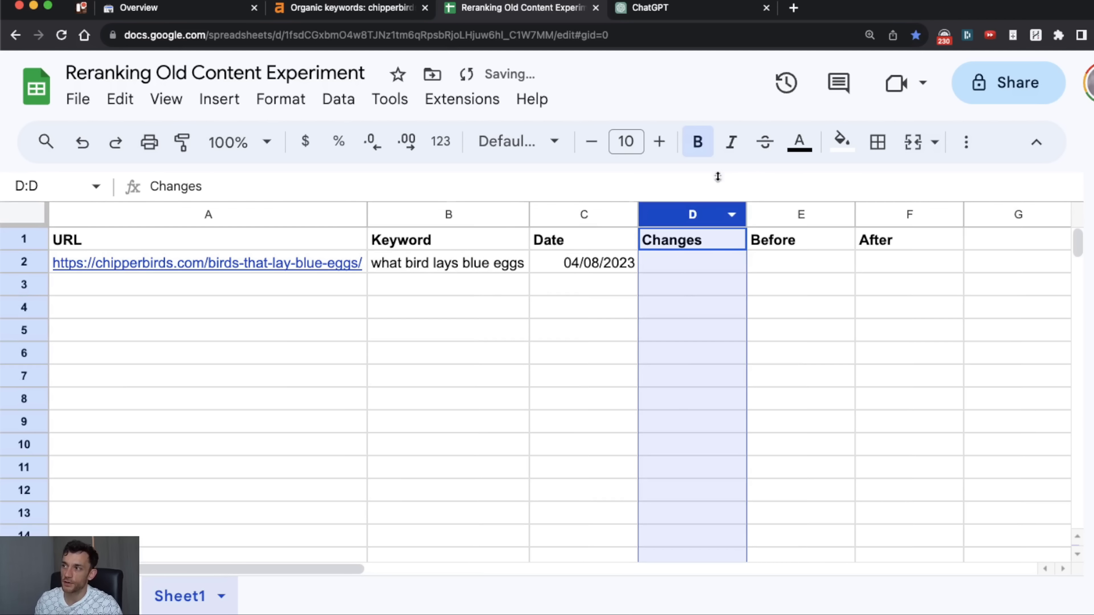
# Copy the keyword's current position, 8, from Ahrefs into the Before cell E2 of the tracking sheet
pyautogui.click(738, 265)
pyautogui.click(794, 260)
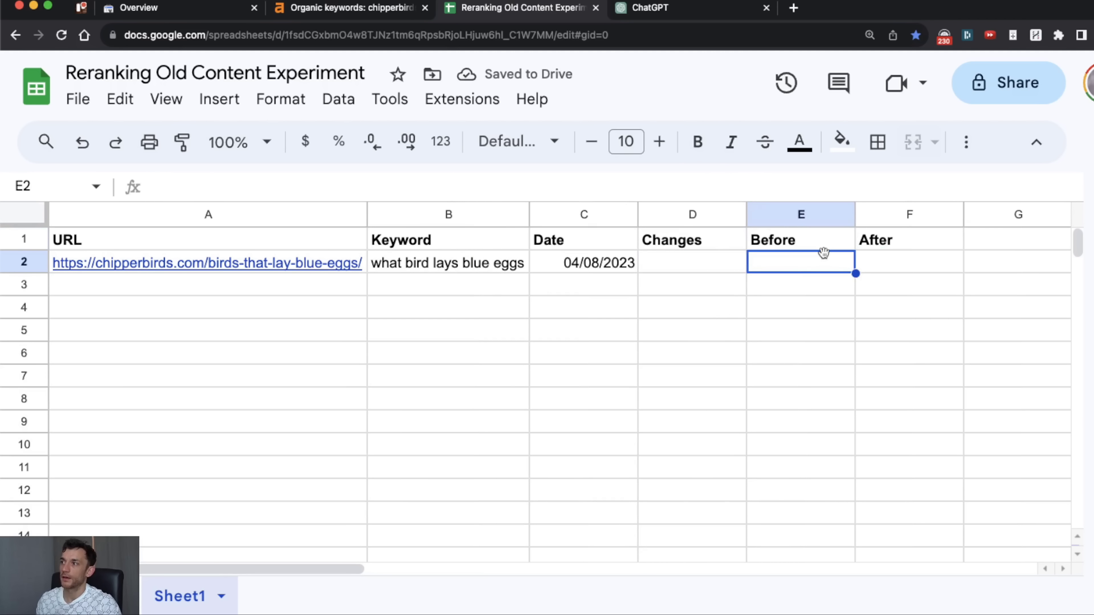
pyautogui.hotkey('ctrl', 'shift', 'Tab')
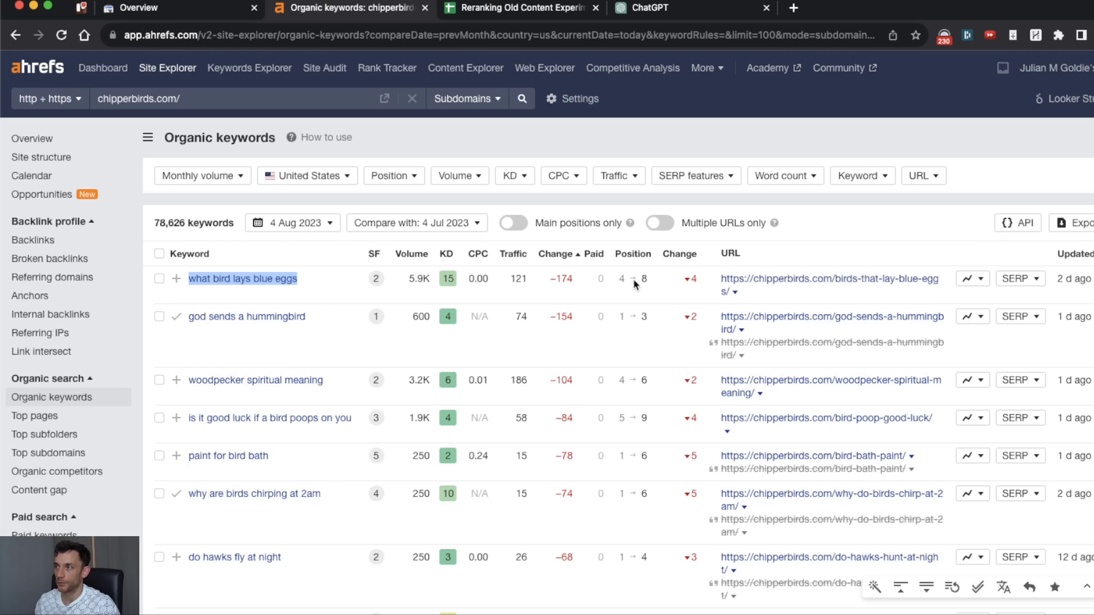
pyautogui.doubleClick(647, 280)
pyautogui.hotkey('ctrl', 'c')
pyautogui.hotkey('ctrl', 'Tab')
pyautogui.hotkey('ctrl', 'v')
# Left-align all cells in the sheet and narrow the URL column to about the width of the other columns
pyautogui.hotkey('ctrl', 'a')
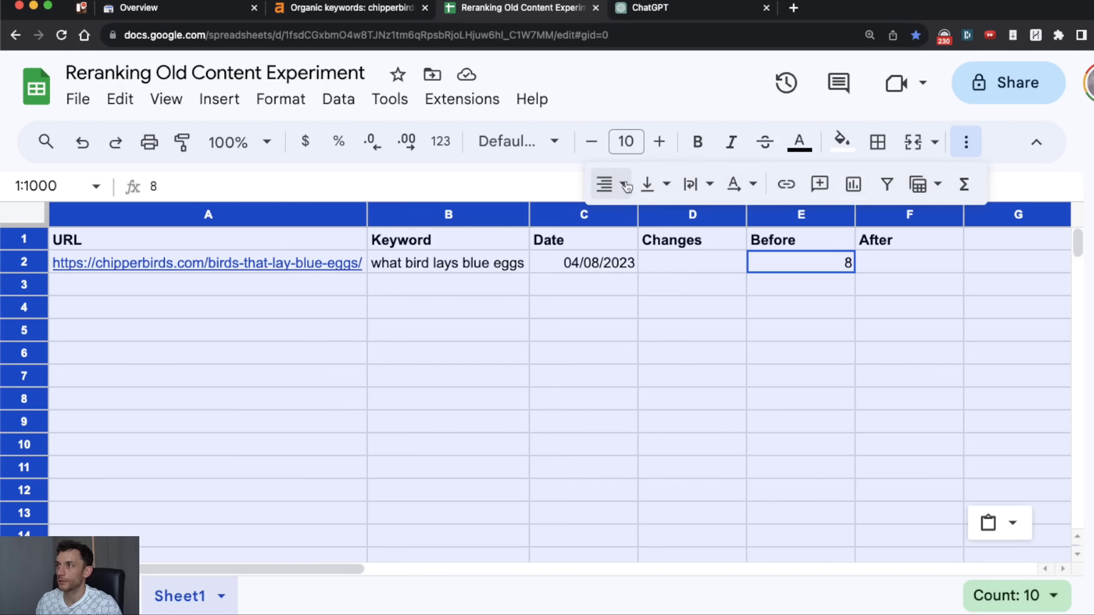
pyautogui.click(525, 334)
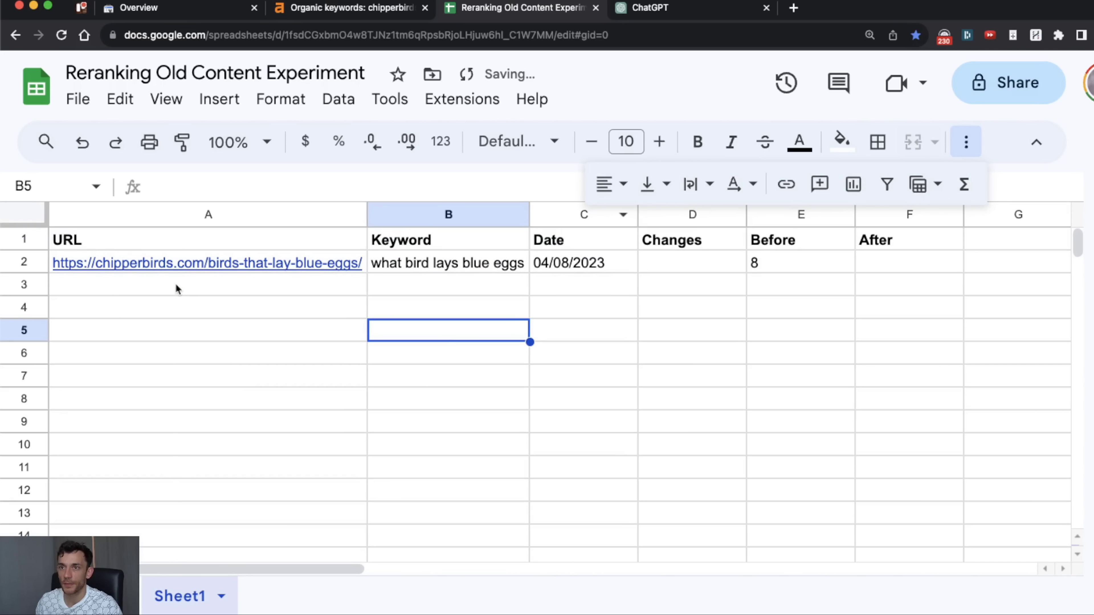
pyautogui.moveTo(367, 214); pyautogui.dragTo(164, 233)
pyautogui.click(192, 285)
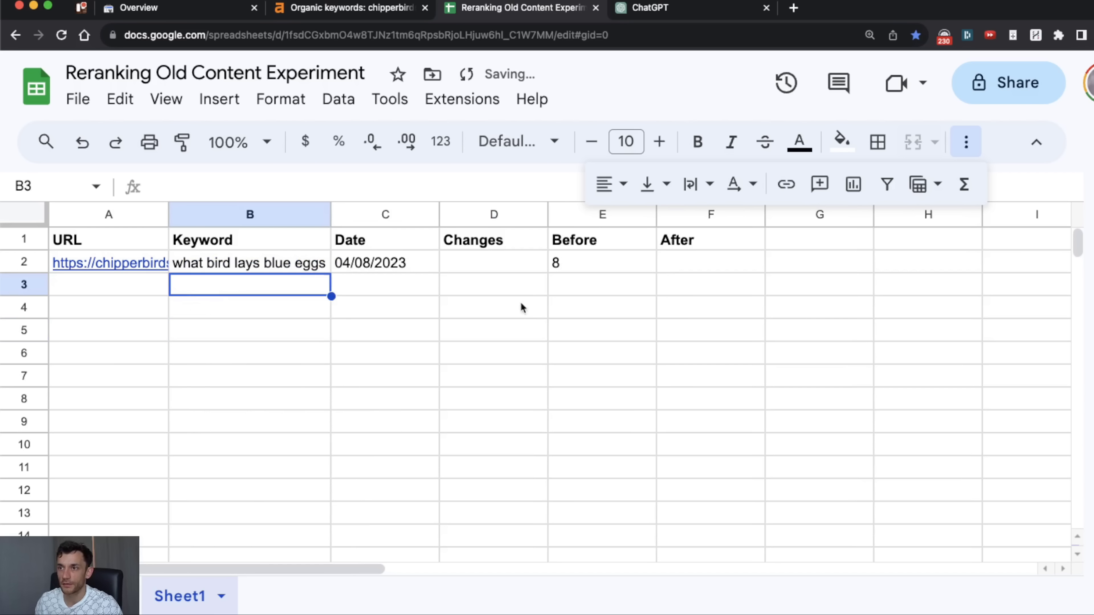
# Delete the empty columns G to AA and place the Before column ahead of the Changes column
pyautogui.click(649, 267)
pyautogui.click(726, 240)
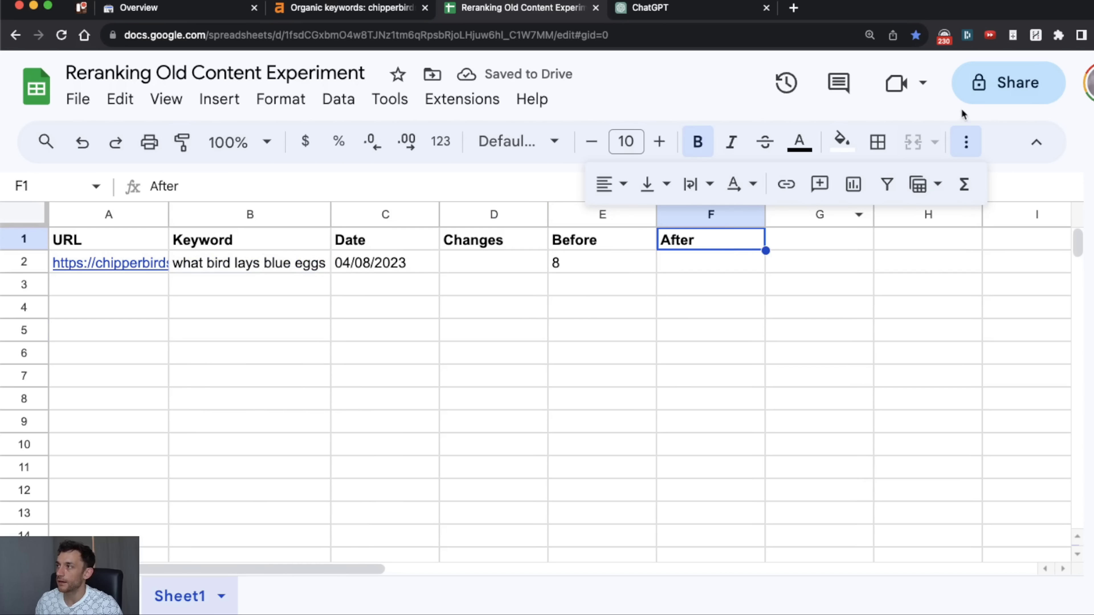
pyautogui.click(964, 142)
pyautogui.click(800, 203)
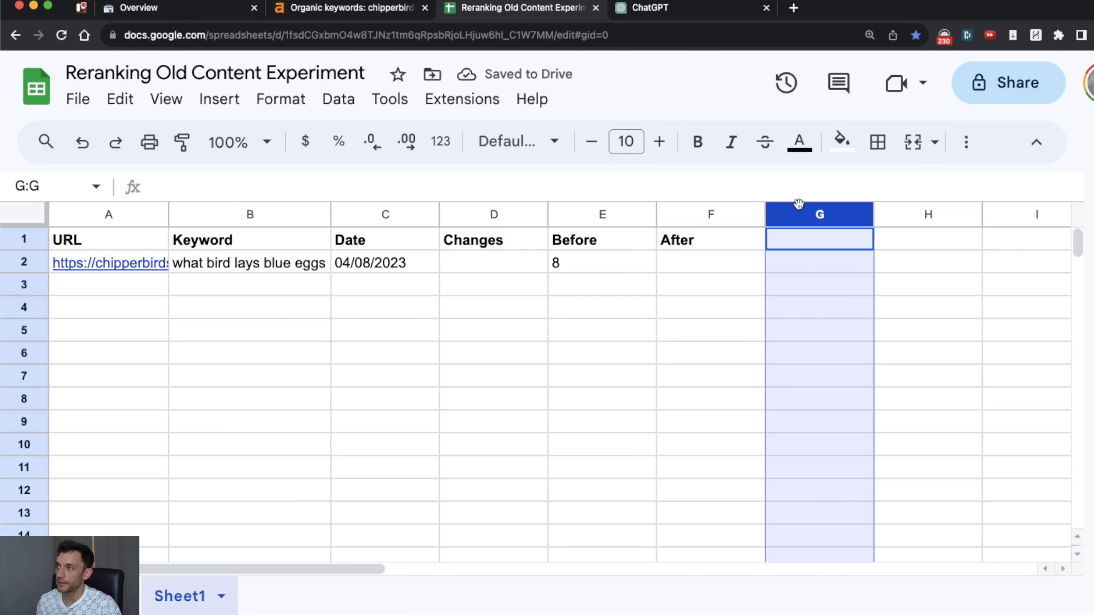
pyautogui.press('super+shift+Right')
pyautogui.rightClick(852, 215)
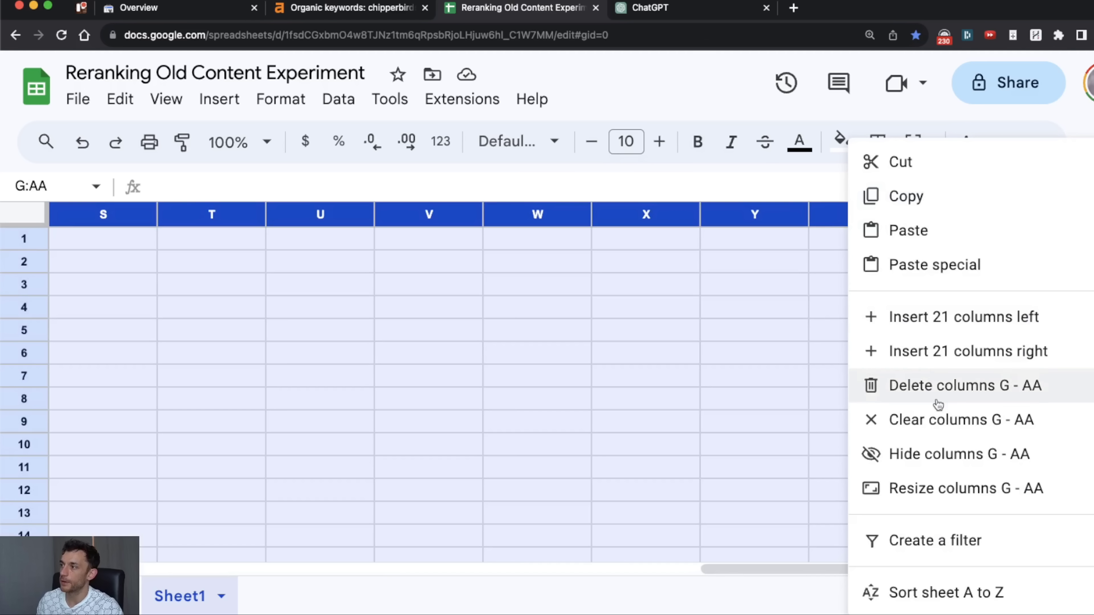
pyautogui.click(948, 385)
pyautogui.click(575, 374)
pyautogui.click(474, 288)
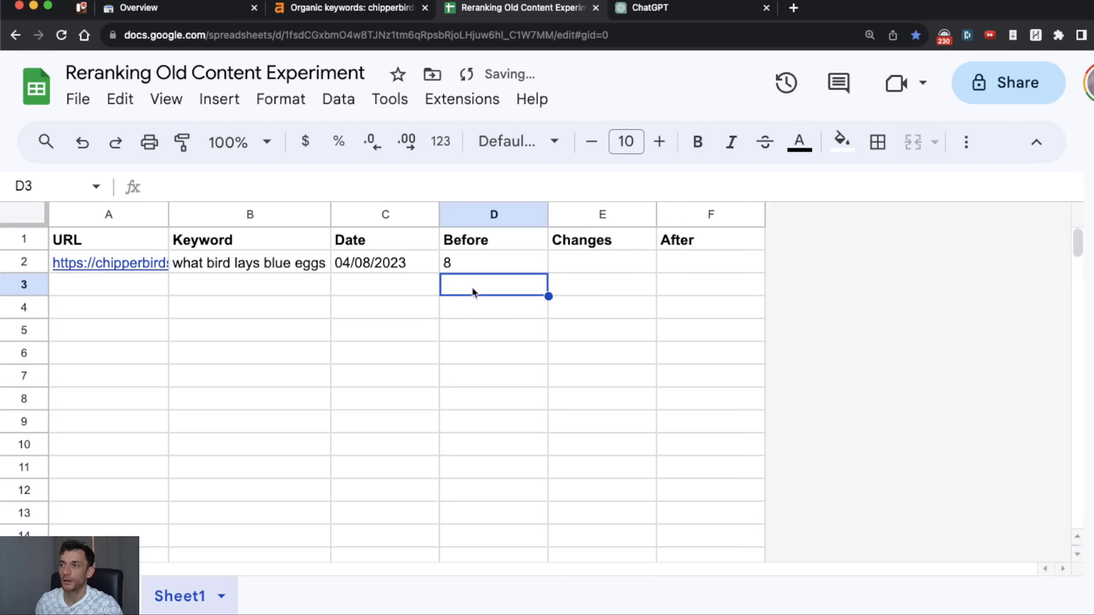
# Copy the god-sends-a-hummingbird URL and the keyword "god sends a hummingbird" from Ahrefs into cells A3 and B3 of the tracking sheet
pyautogui.press('Home')
pyautogui.press('super+alt+Left')
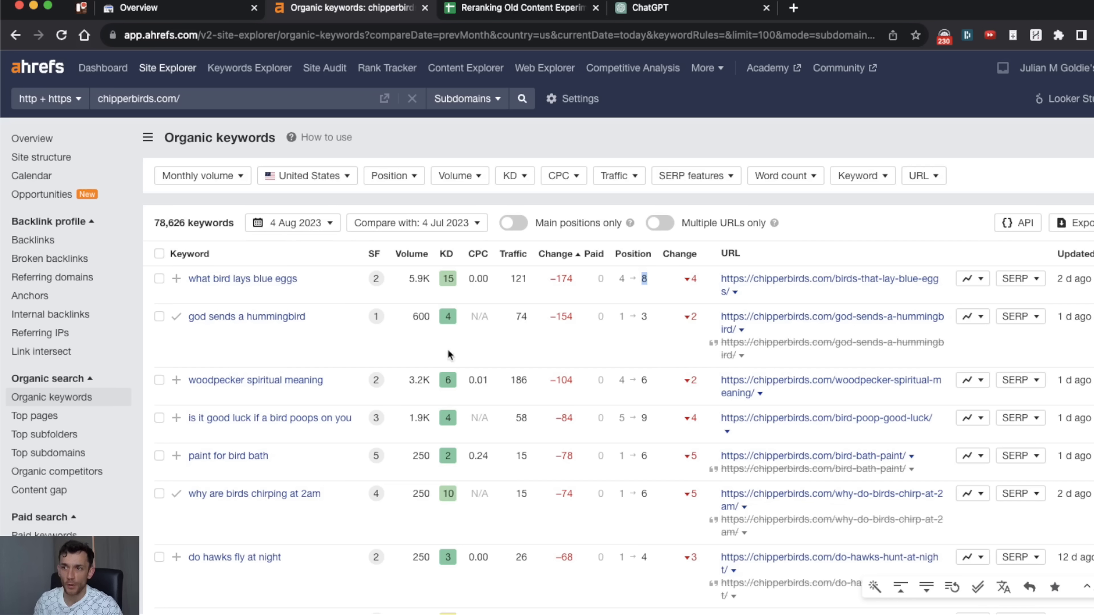
pyautogui.press('super+alt+Right')
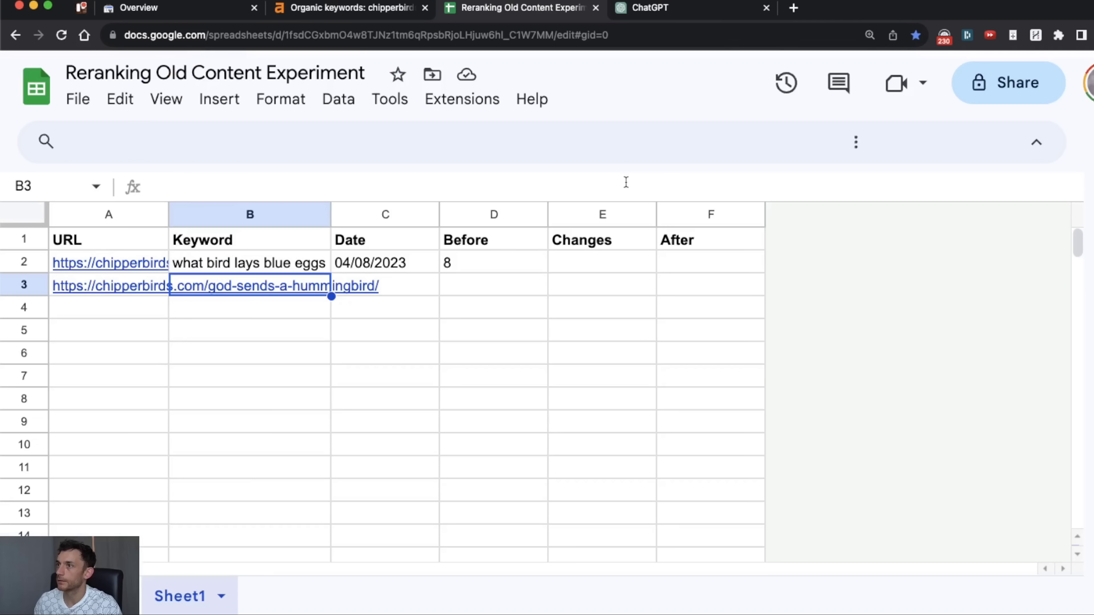
pyautogui.press('super+v')
pyautogui.press('Tab')
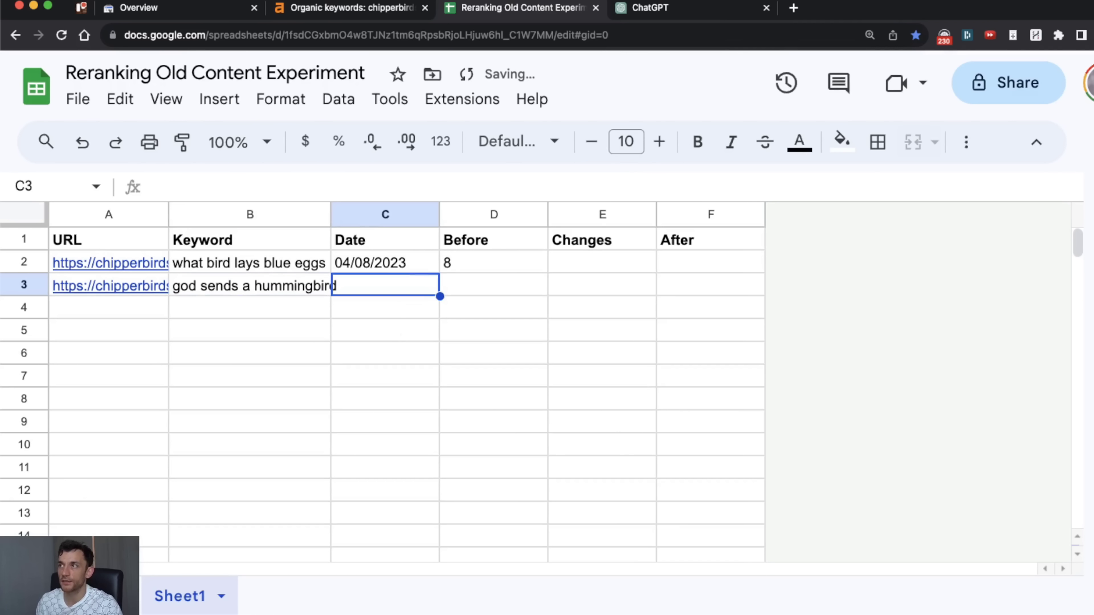
# Copy the date 04/08/2023 from the blue eggs row into cell C3 of the tracking sheet
pyautogui.press('super+alt+Left')
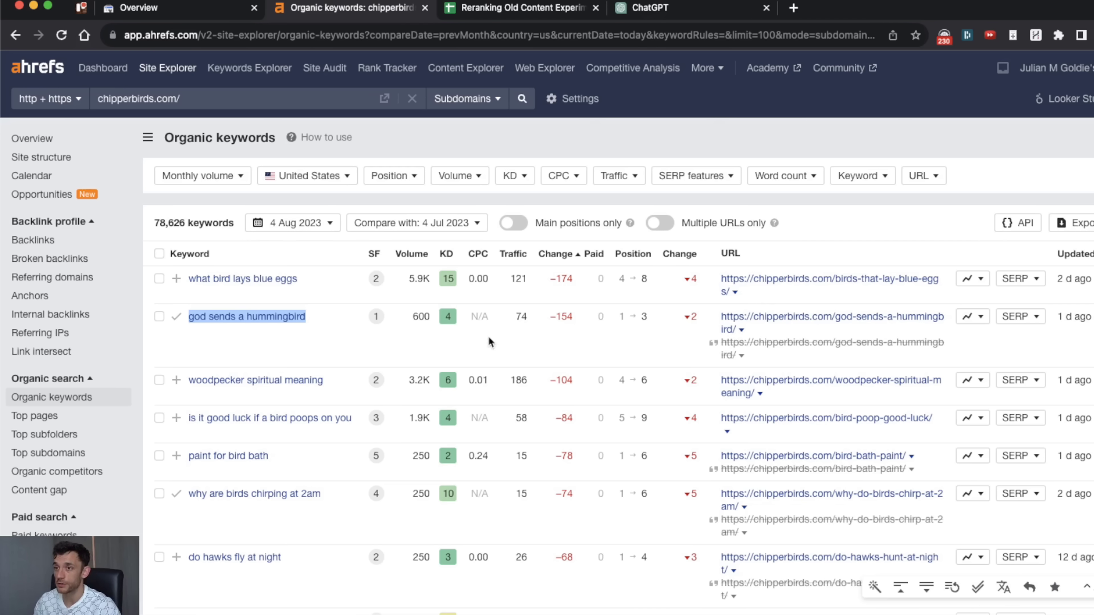
pyautogui.click(540, 8)
pyautogui.click(371, 17)
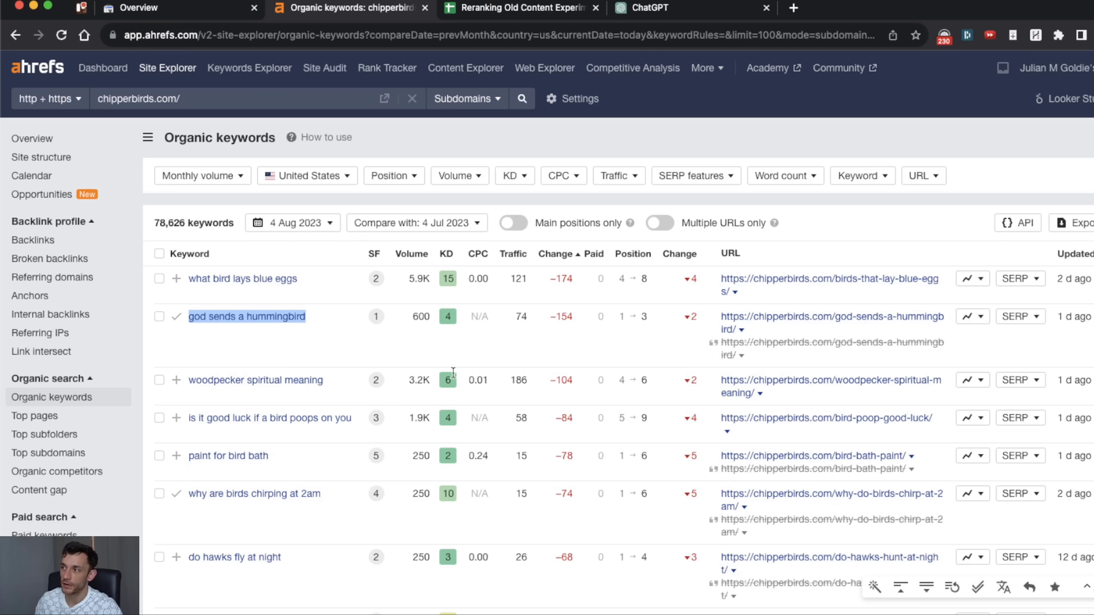
pyautogui.click(465, 18)
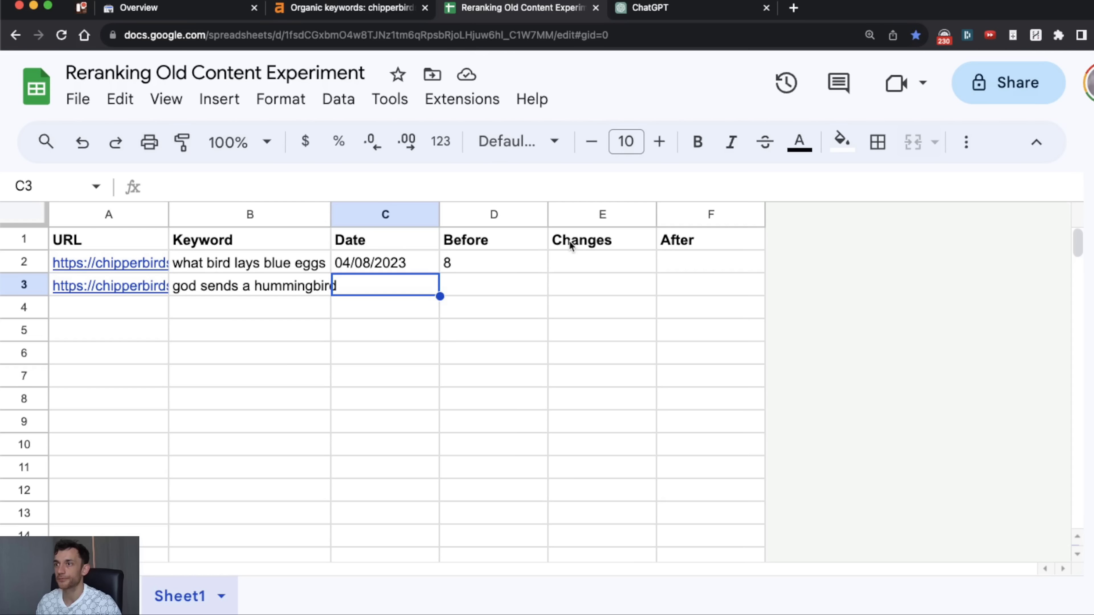
pyautogui.press('Up')
pyautogui.press('super+c')
pyautogui.press('Down')
pyautogui.press('super+v')
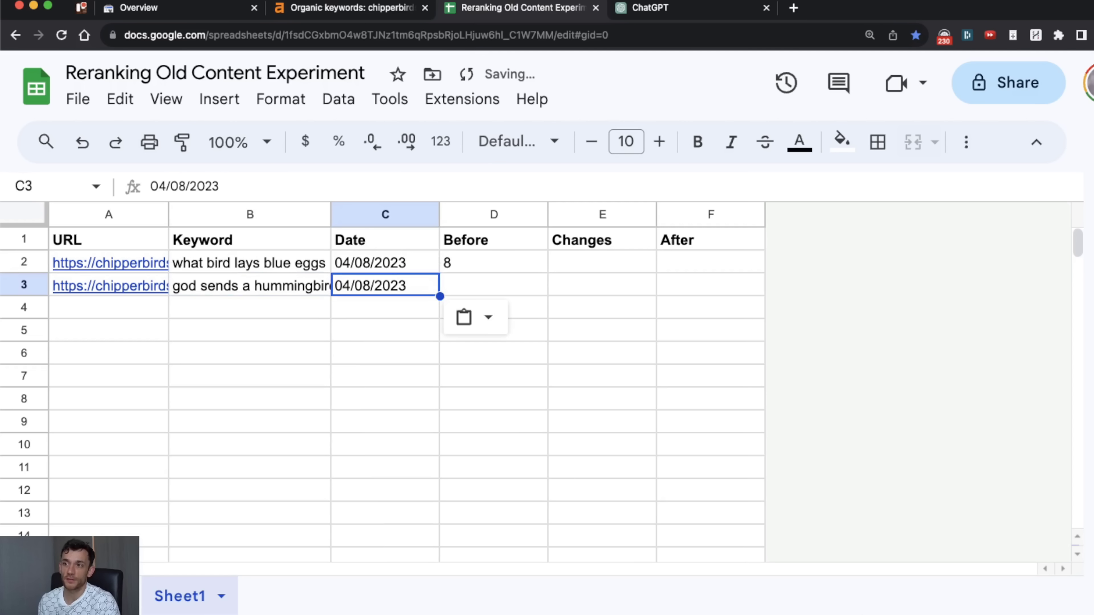
# Widen the Keyword column to fit the hummingbird keyword and enter position 3 in Before cell D3
pyautogui.press('Up')
pyautogui.moveTo(330, 214); pyautogui.dragTo(341, 214)
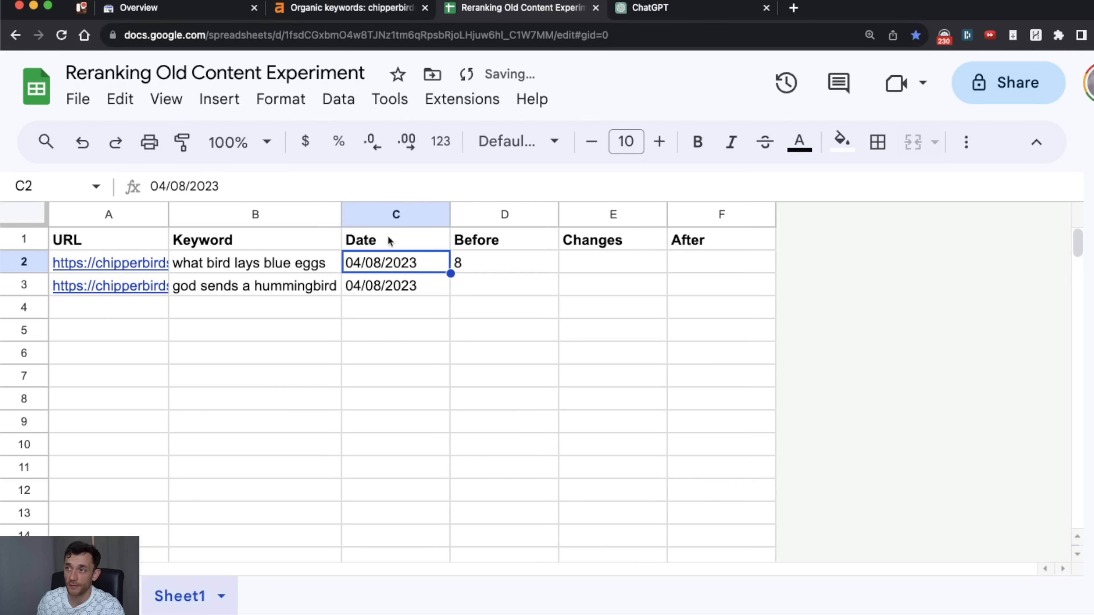
pyautogui.click(466, 285)
# Copy the keyword "woodpecker spiritual meaning" from Ahrefs into cell B4 of the tracking sheet, leaving A4 empty
pyautogui.hotkey('ctrl', 'shift', 'Tab')
pyautogui.rightClick(248, 377)
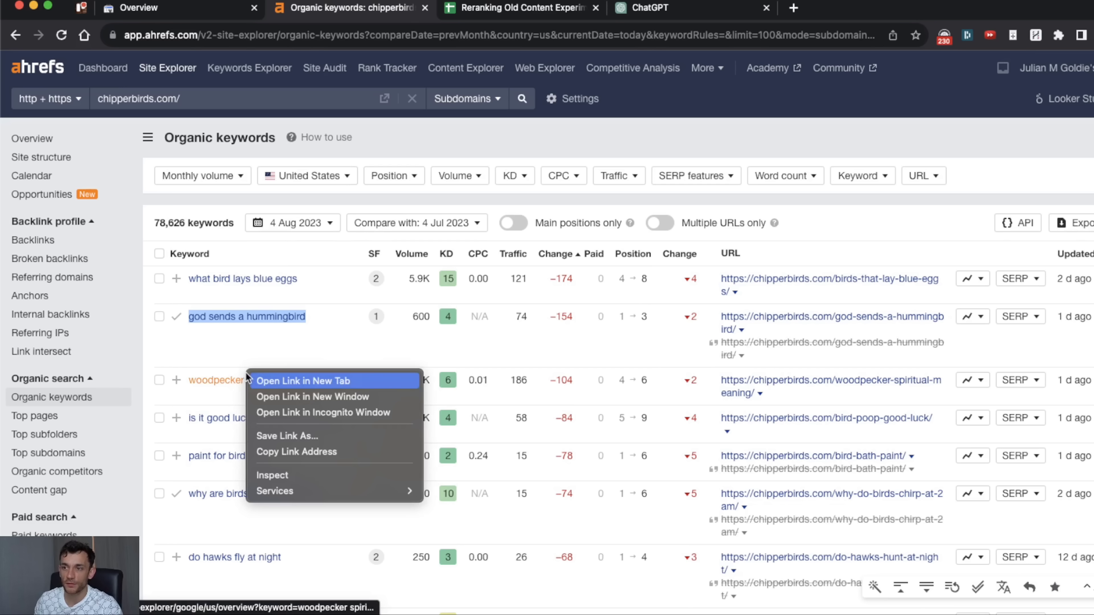
pyautogui.rightClick(209, 380)
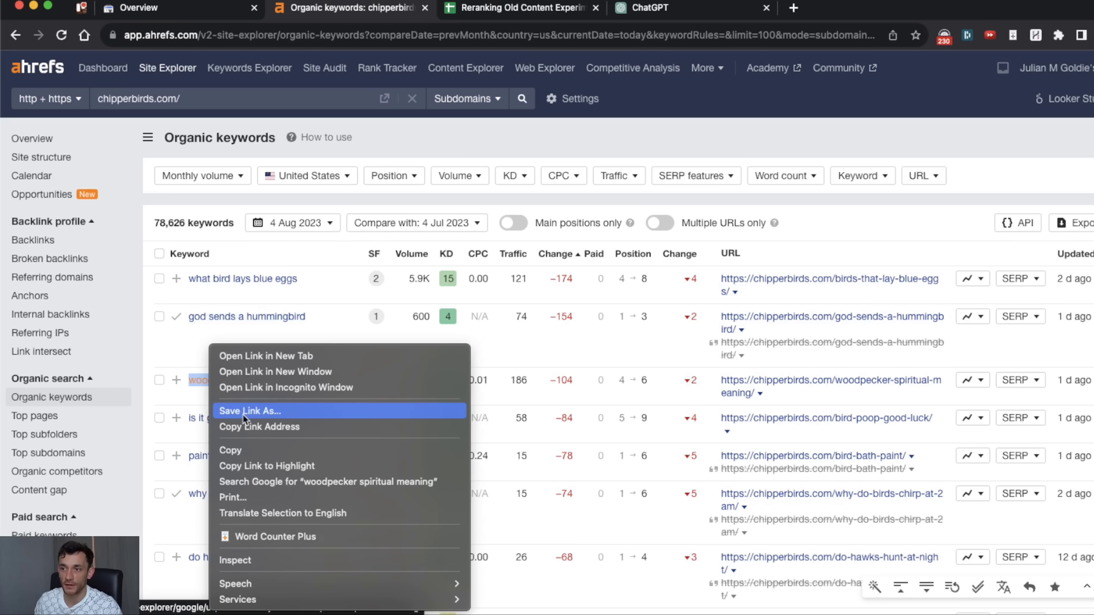
pyautogui.click(234, 445)
pyautogui.hotkey('ctrl', 'Tab')
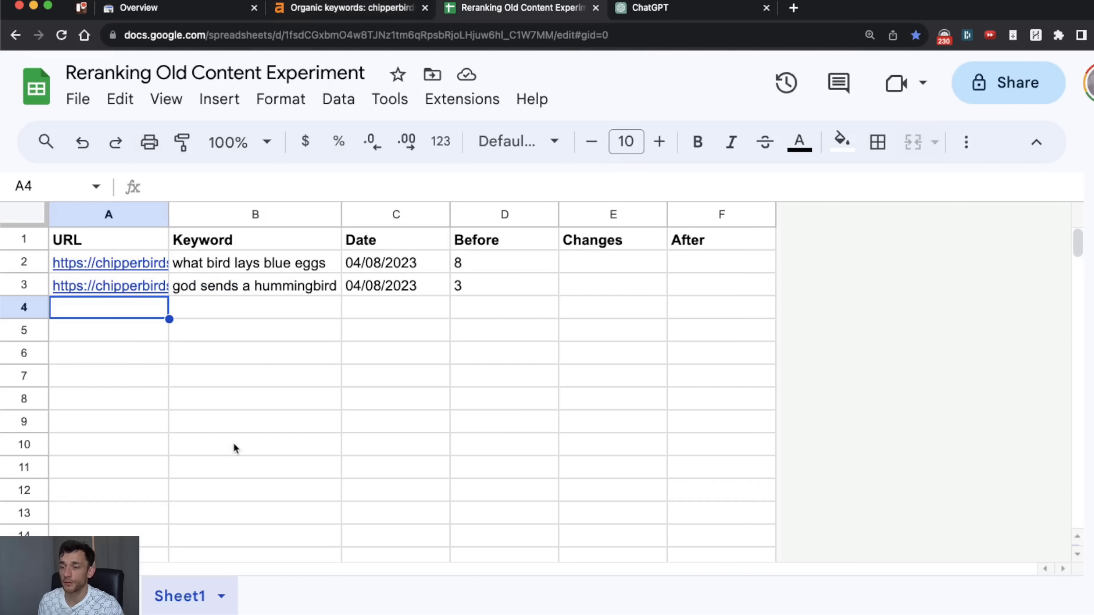
pyautogui.hotkey('ctrl', 'v')
pyautogui.press('Right')
pyautogui.hotkey('ctrl', 'v')
pyautogui.press('Left')
pyautogui.press('Delete')
# Copy the woodpecker-spiritual-meaning page URL from Ahrefs into cell A4 of the tracking sheet
pyautogui.hotkey('ctrl', 'shift', 'Tab')
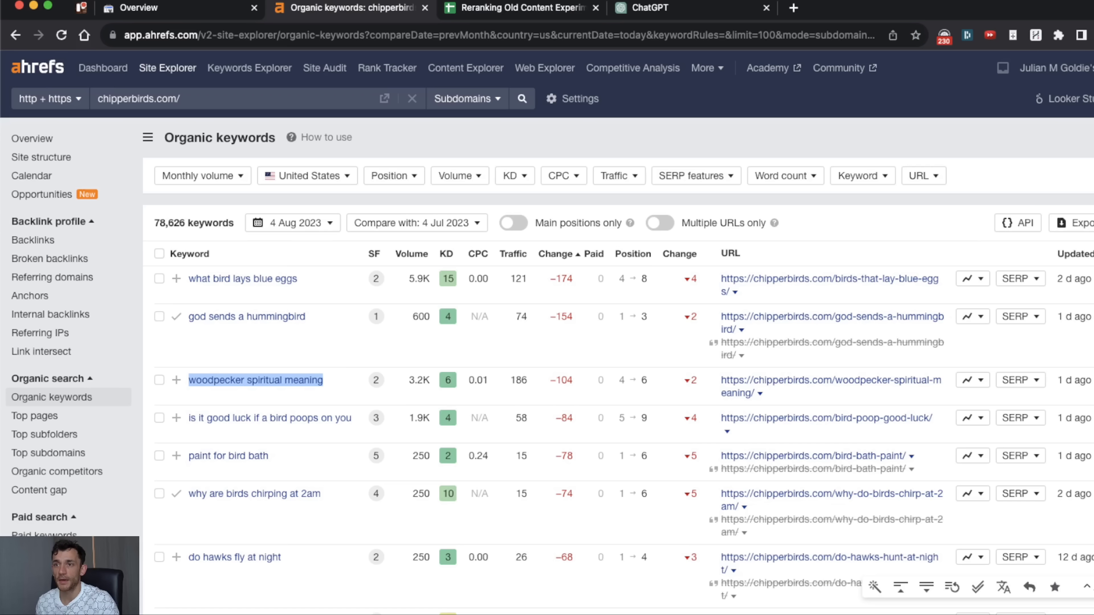
pyautogui.rightClick(744, 384)
pyautogui.click(794, 442)
pyautogui.hotkey('ctrl', 'Tab')
pyautogui.hotkey('ctrl', 'v')
# Log the bird-poop-good-luck and bird-bath-paint pages from Ahrefs in rows 5 and 6 with their keywords, date 04/08/2023 and positions 9 and 6
pyautogui.click(109, 330)
pyautogui.hotkey('ctrl', 'shift', 'Tab')
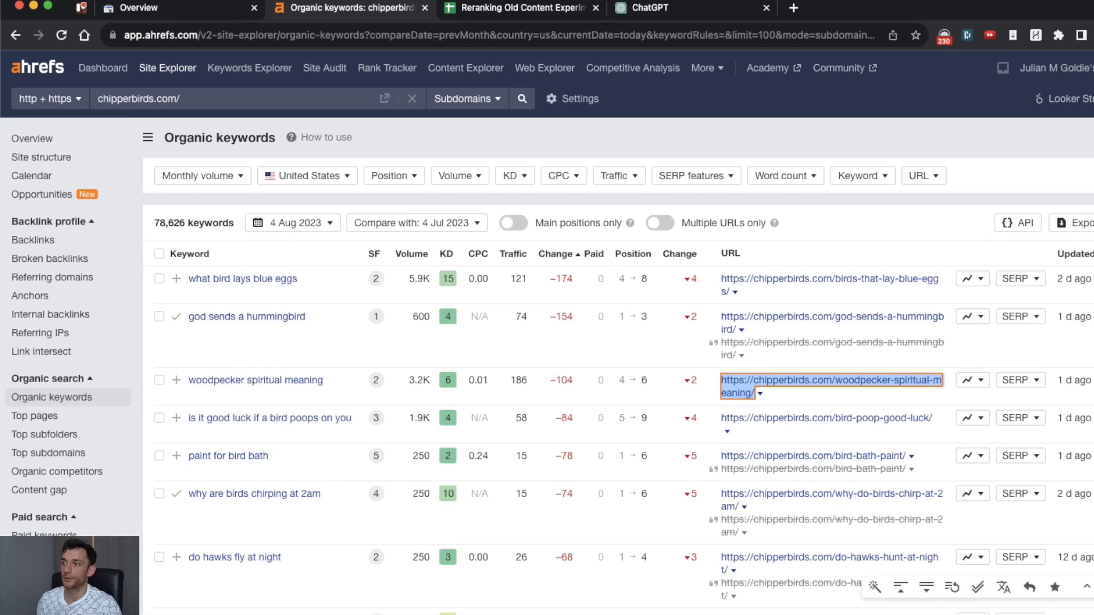
pyautogui.hotkey('ctrl', 'Tab')
pyautogui.click(509, 330)
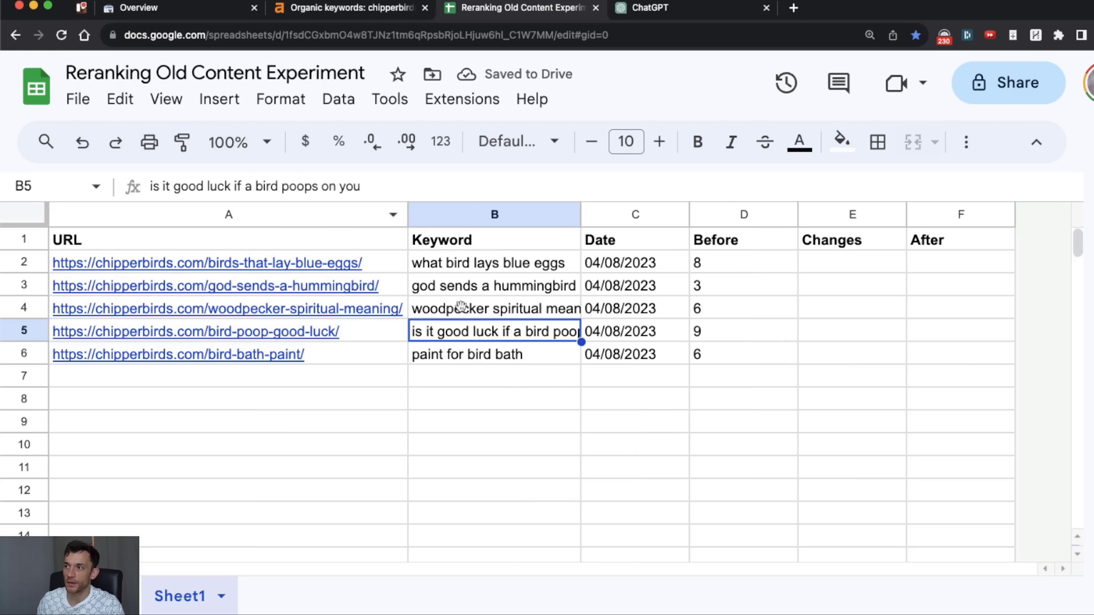
# Fit the widths of the Keyword, Before, Changes and After columns to their contents
pyautogui.click(385, 247)
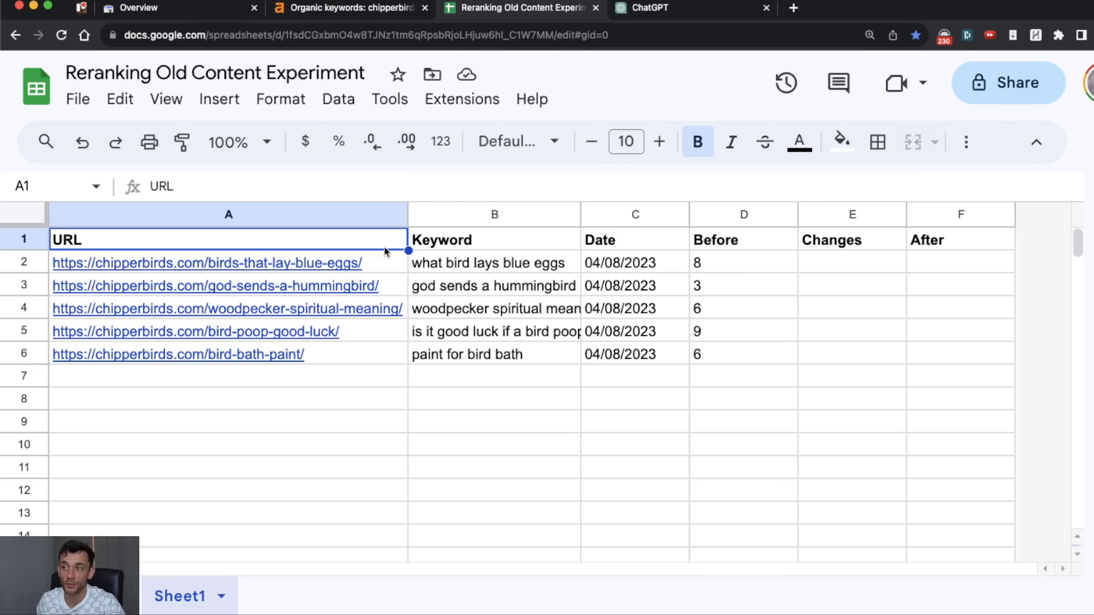
pyautogui.click(625, 234)
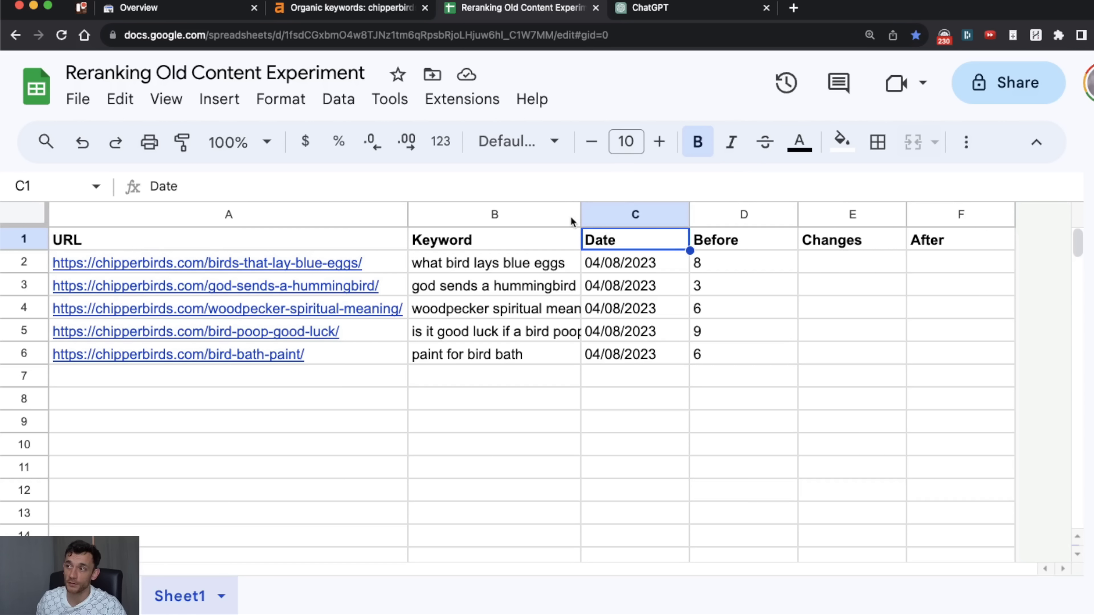
pyautogui.doubleClick(584, 215)
pyautogui.click(668, 333)
pyautogui.hotkey('ctrl', 'Home')
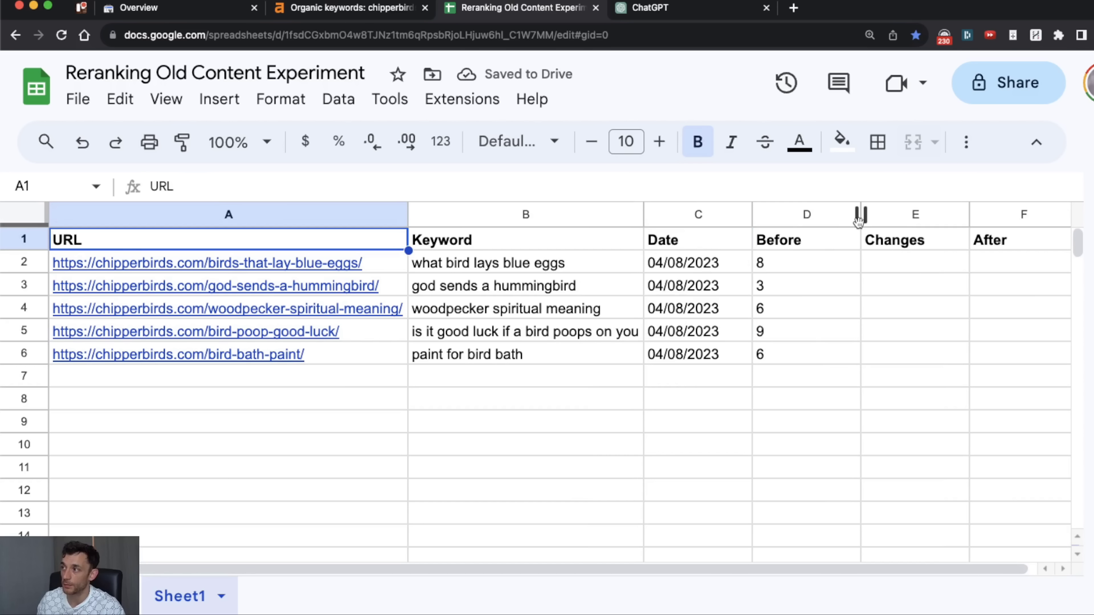
pyautogui.doubleClick(861, 215)
pyautogui.hotkey('ctrl', 'Down')
pyautogui.hotkey('ctrl', 'Up')
pyautogui.press('Right')
pyautogui.press('Right')
pyautogui.press('Right')
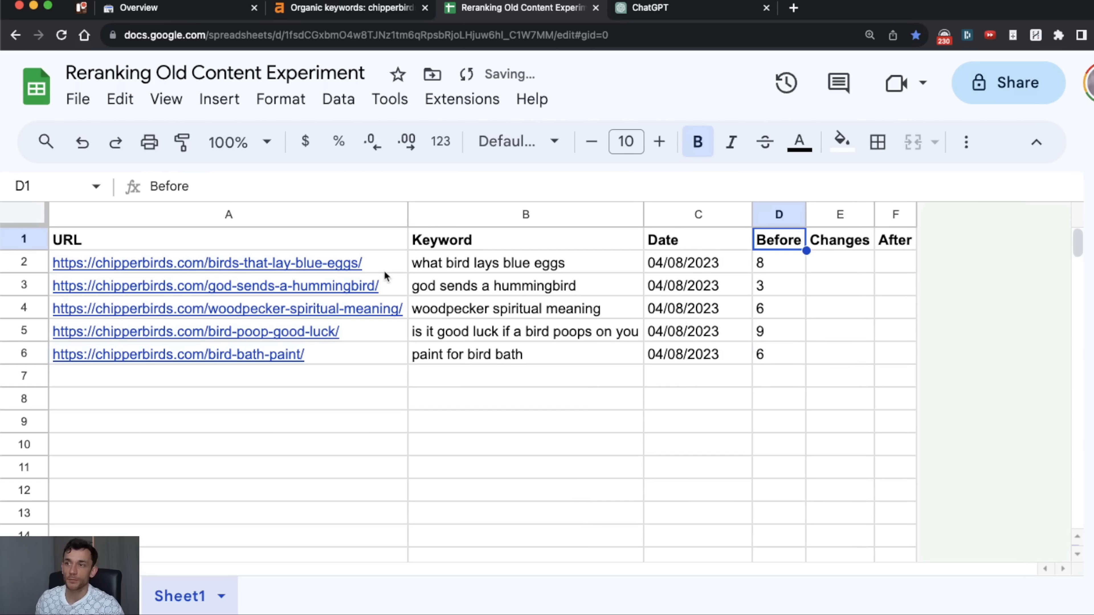
# Freeze the header row and widen the Changes column to make room for notes
pyautogui.hotkey('ctrl', 'Home')
pyautogui.click(474, 318)
pyautogui.click(525, 358)
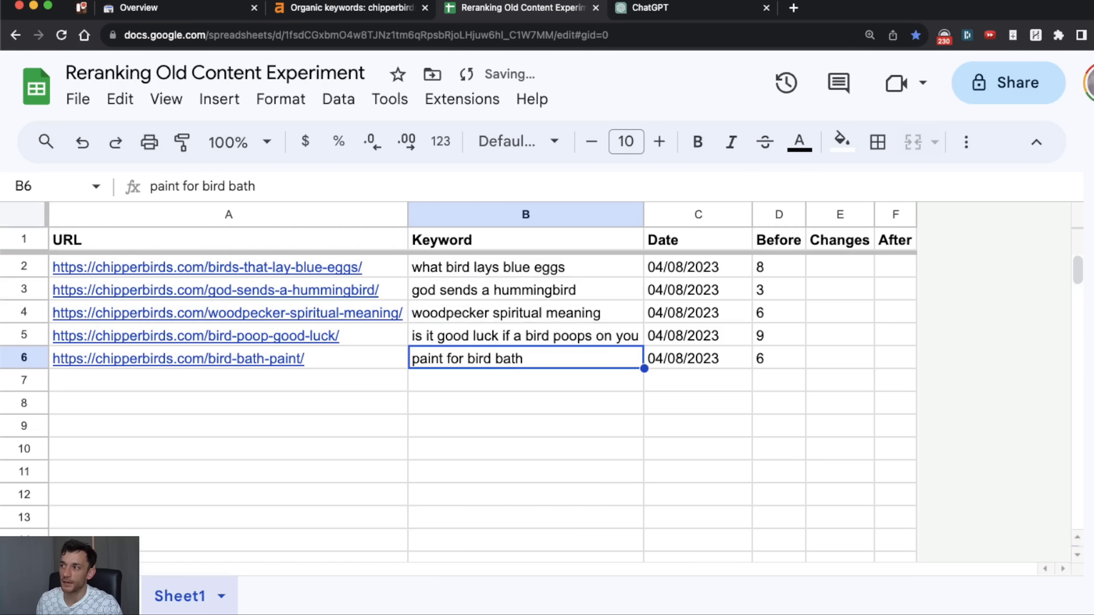
pyautogui.click(778, 336)
pyautogui.click(779, 240)
pyautogui.click(228, 266)
pyautogui.click(840, 266)
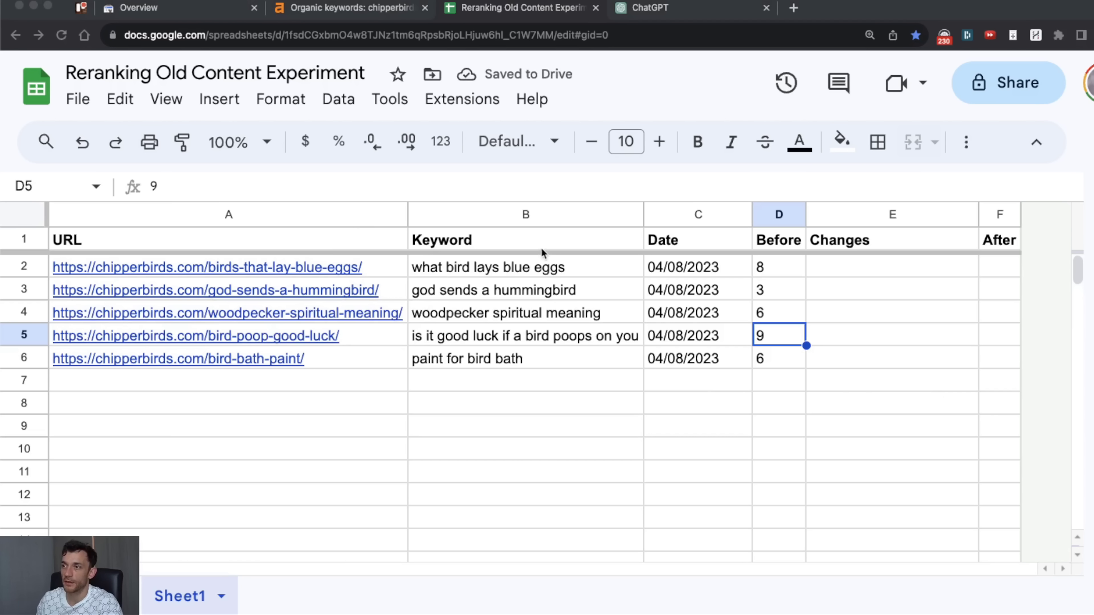
# Switch to Frase at frase.io and open its documents dashboard in the browser
pyautogui.click(538, 270)
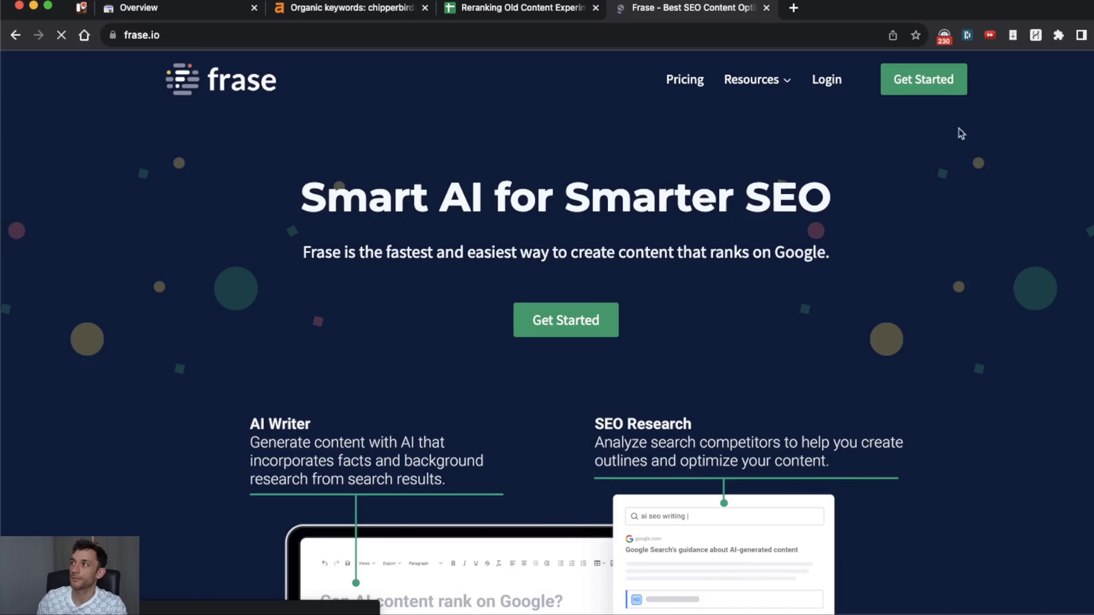
pyautogui.click(536, 11)
pyautogui.click(652, 9)
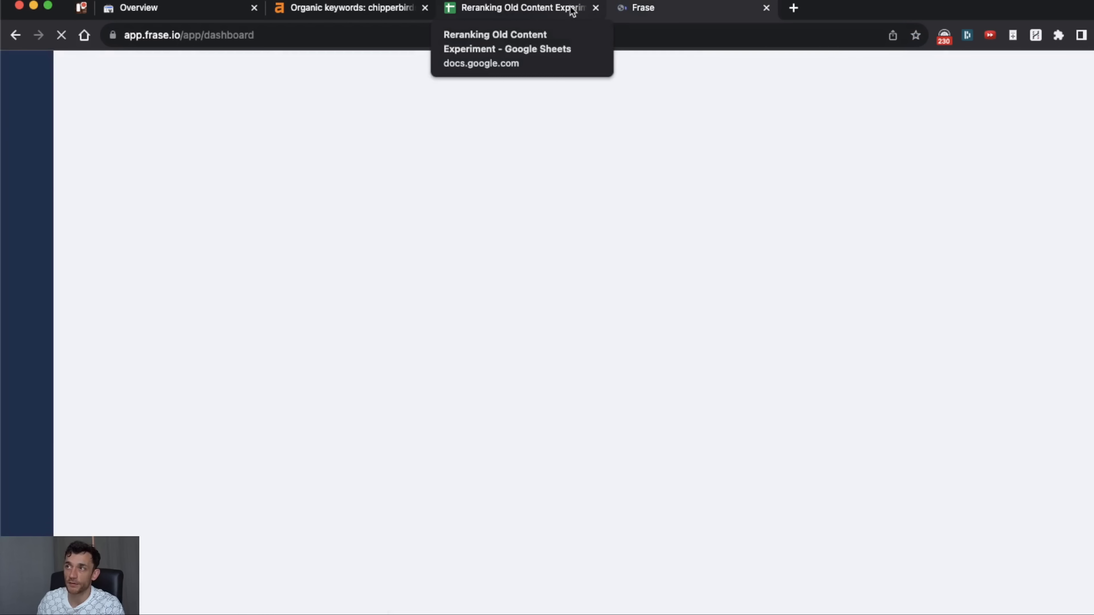
pyautogui.click(571, 7)
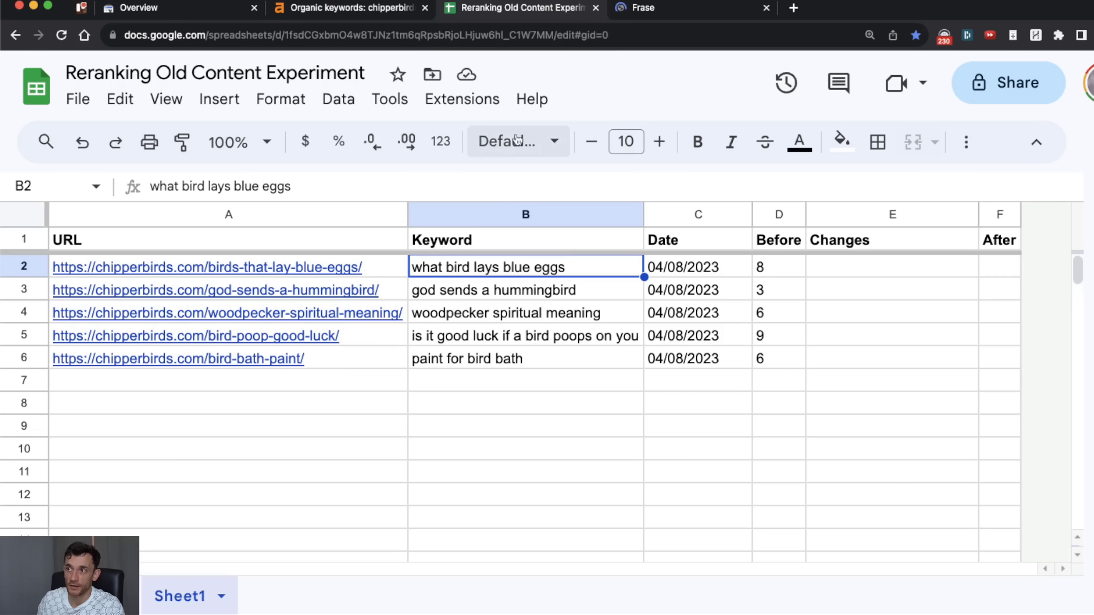
pyautogui.click(642, 7)
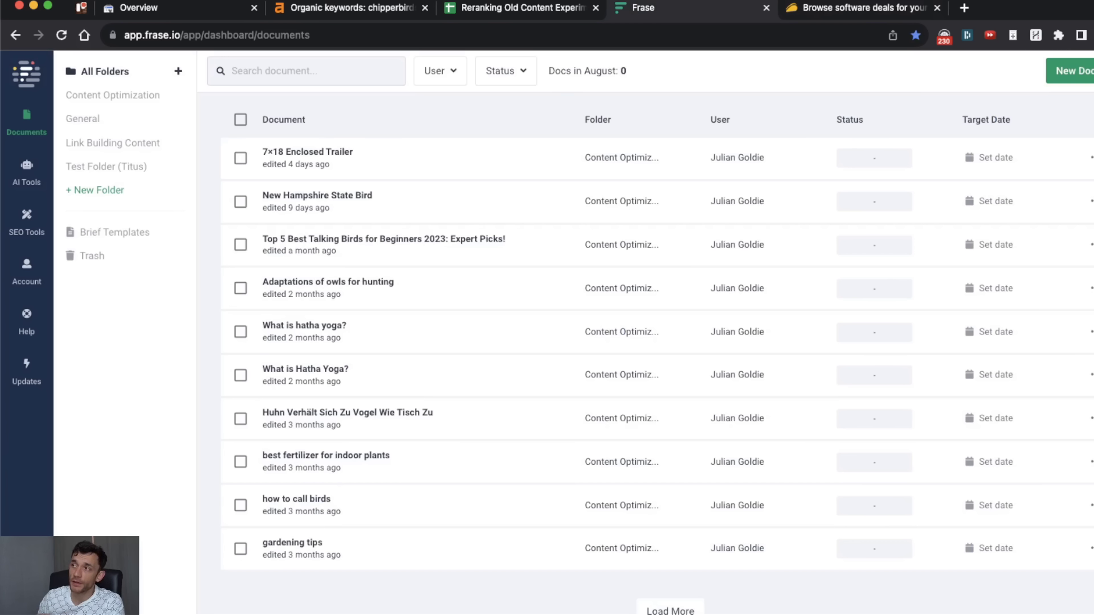
# Switch to AppSumo and search its software deals for "reoptimize content"
pyautogui.click(821, 7)
pyautogui.click(396, 86)
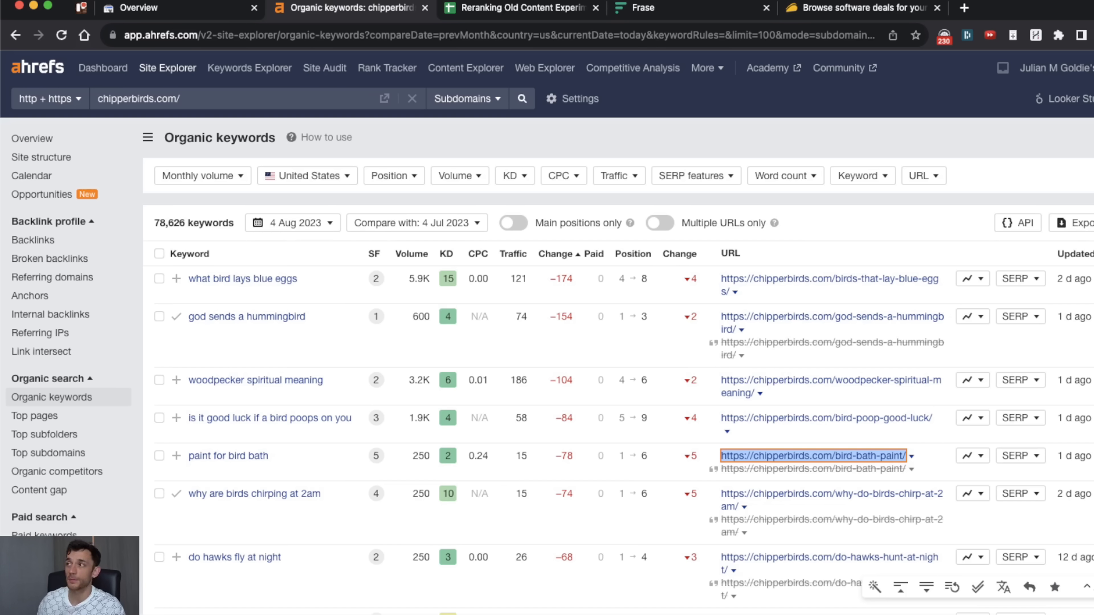
pyautogui.click(886, 9)
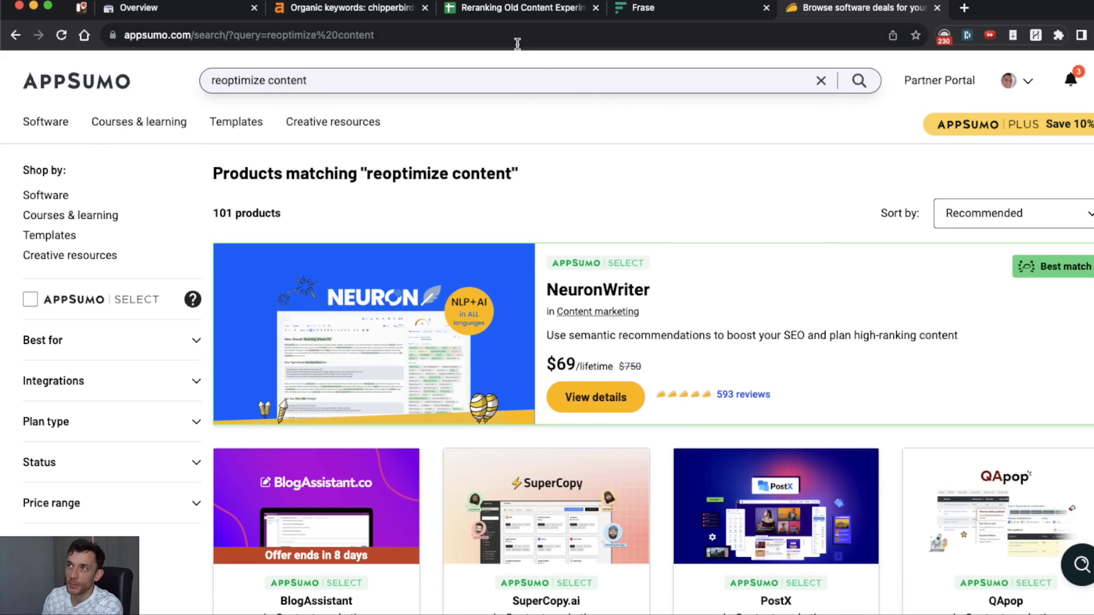
# Examine the AppSumo product results for content optimization tools as alternatives to Frase
pyautogui.click(662, 17)
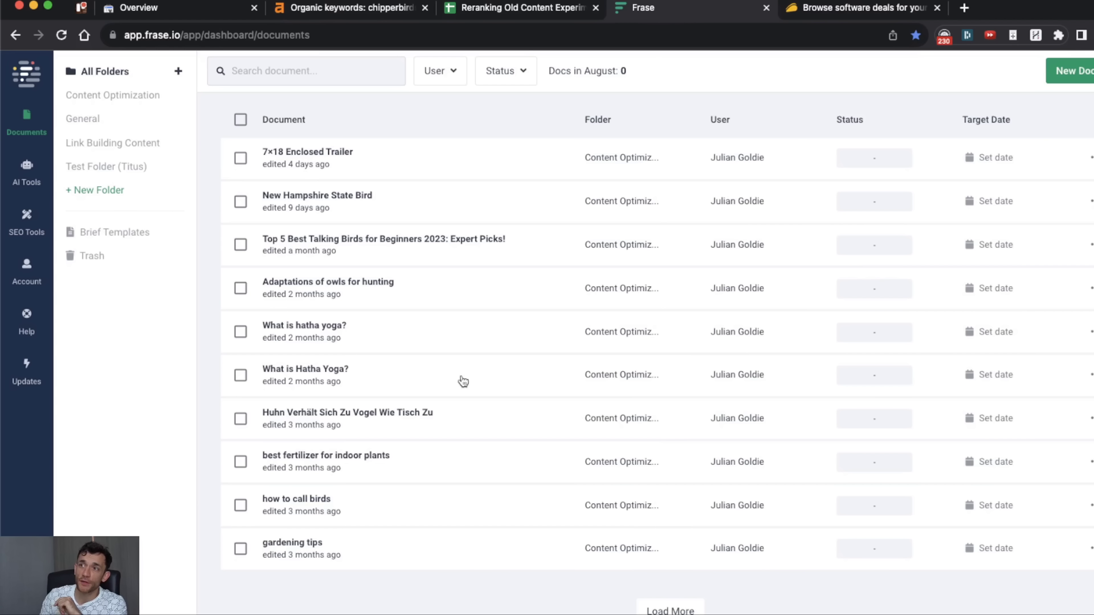
pyautogui.hotkey('ctrl', 'Tab')
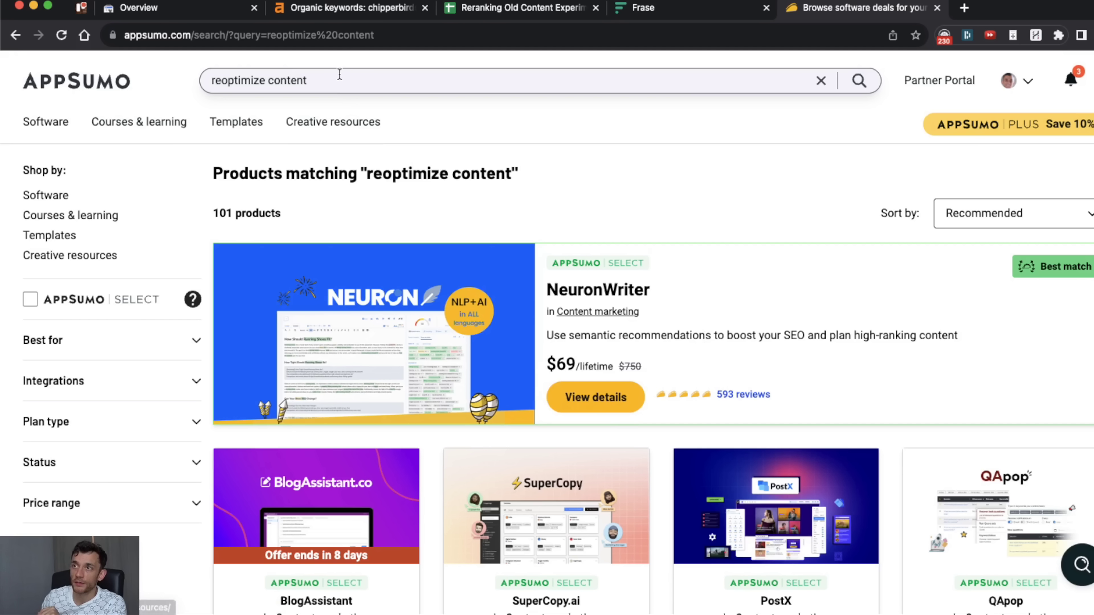
pyautogui.click(382, 82)
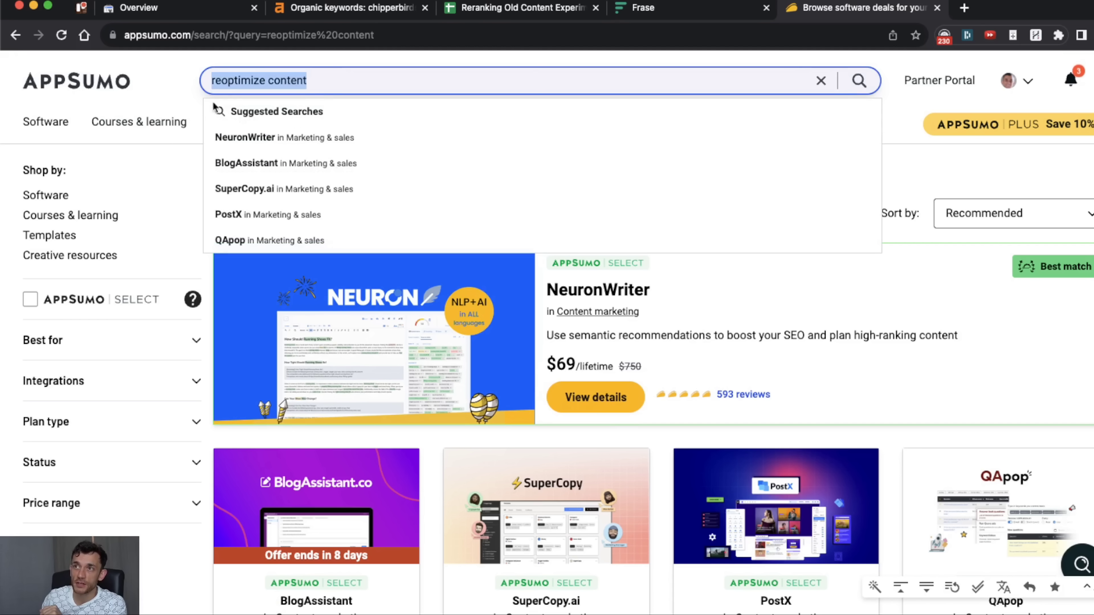
pyautogui.click(903, 105)
pyautogui.scroll(-4, 604, 414)
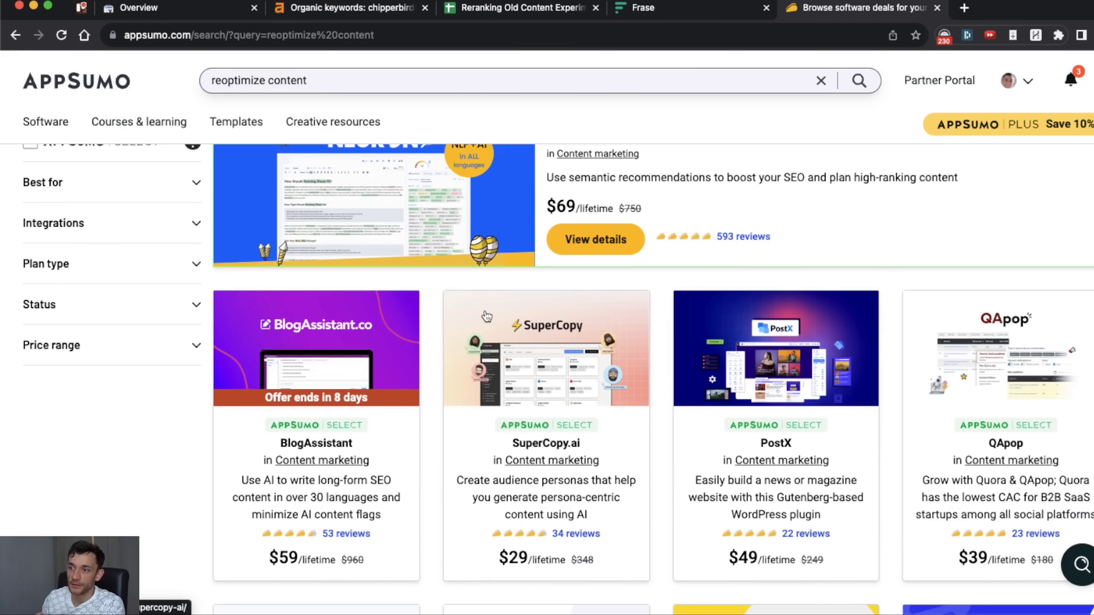
pyautogui.scroll(2, 486, 318)
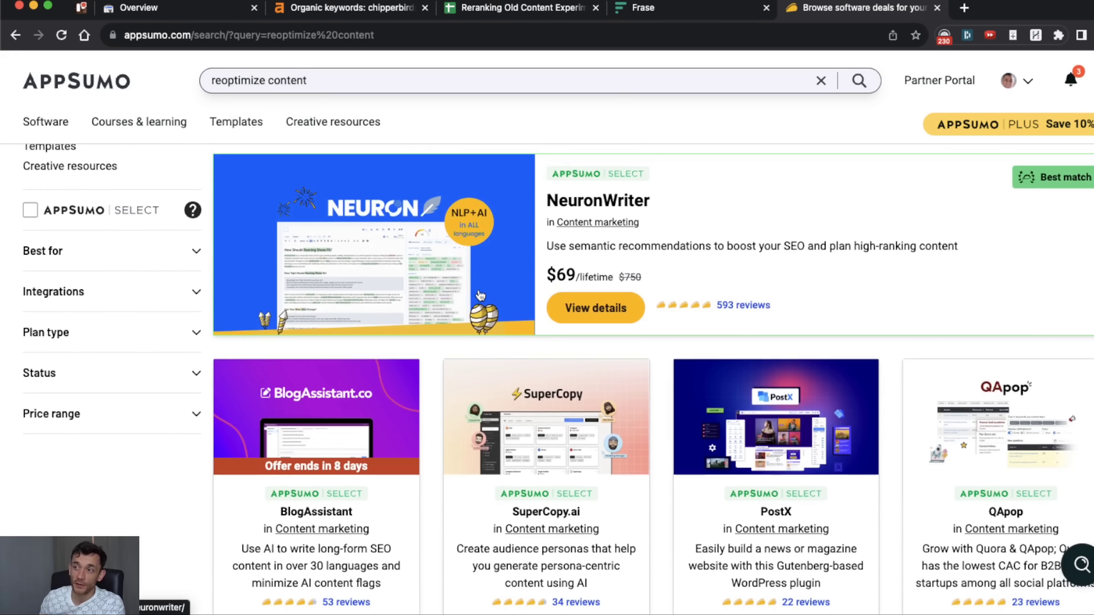
# Review the NeuronWriter lifetime deal's description on AppSumo, return to the search results and close AppSumo
pyautogui.click(481, 304)
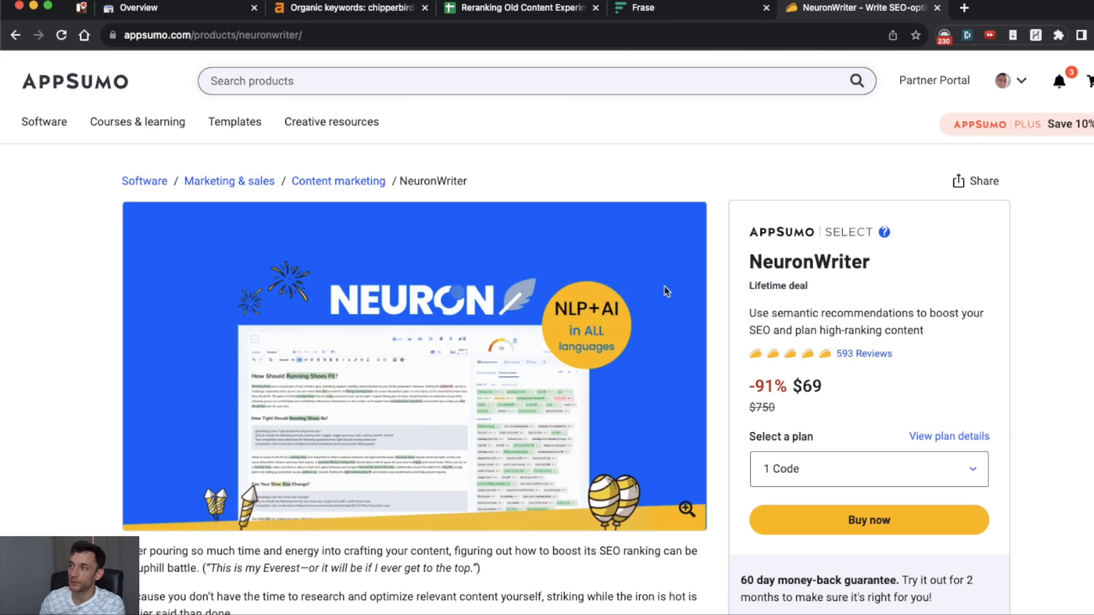
pyautogui.moveTo(751, 261); pyautogui.dragTo(994, 345)
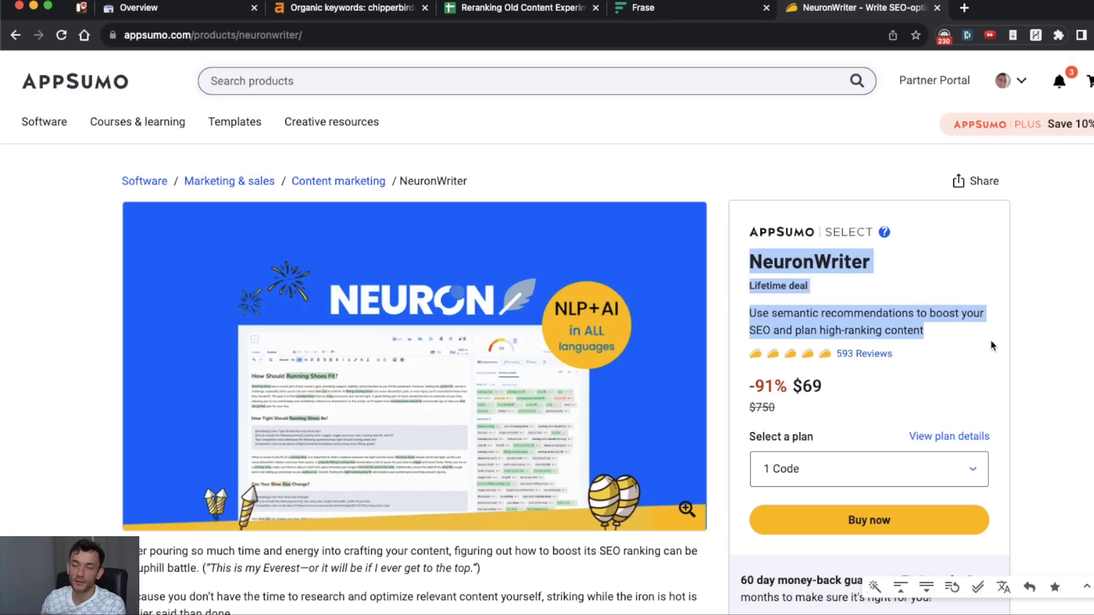
pyautogui.click(955, 326)
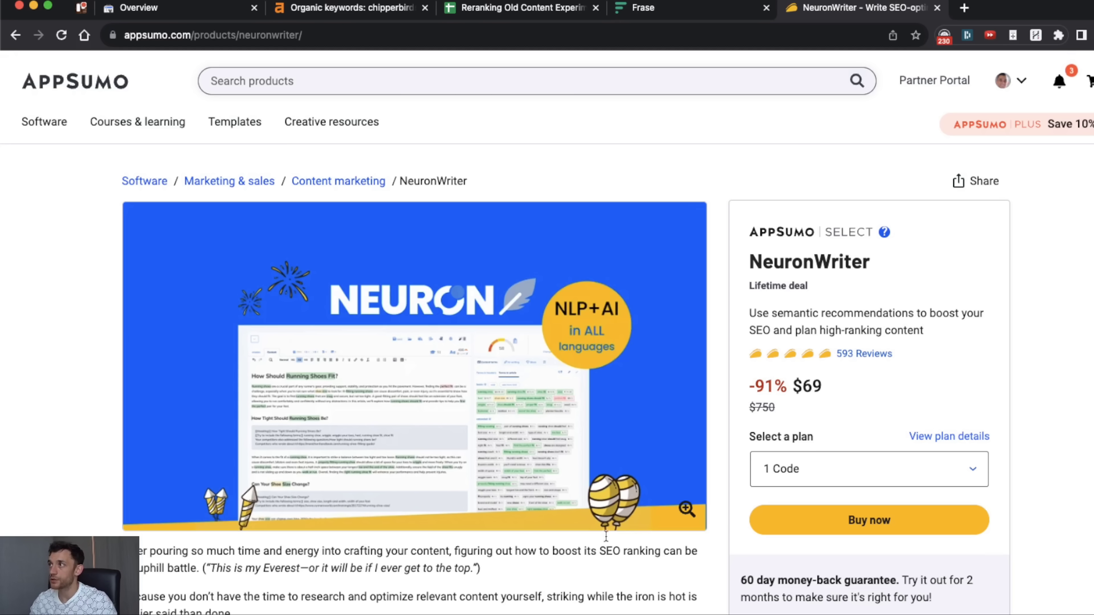
pyautogui.click(16, 35)
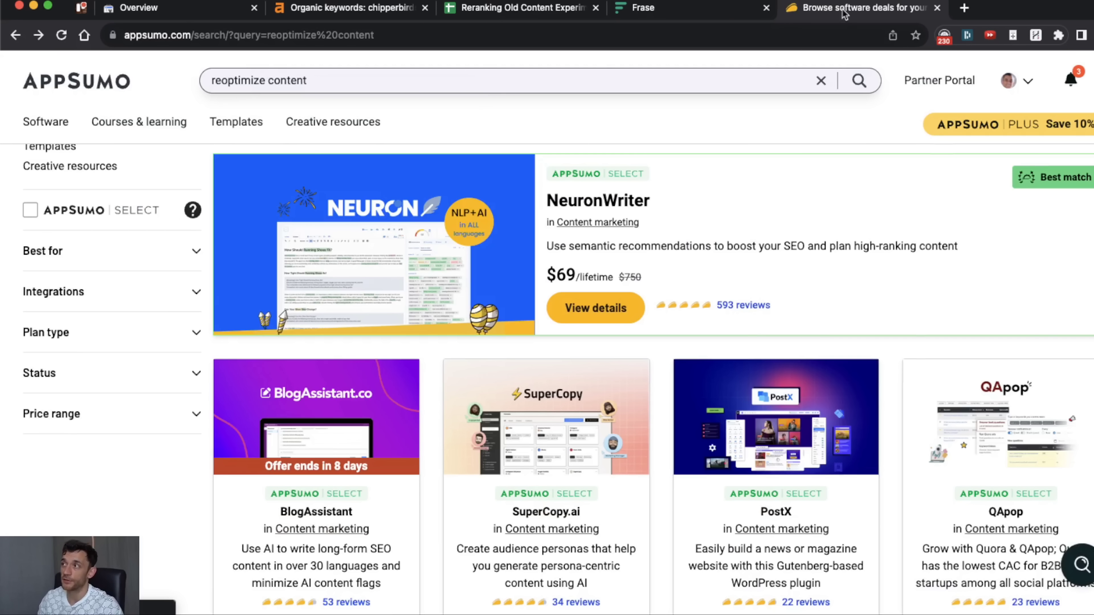
pyautogui.press('super+w')
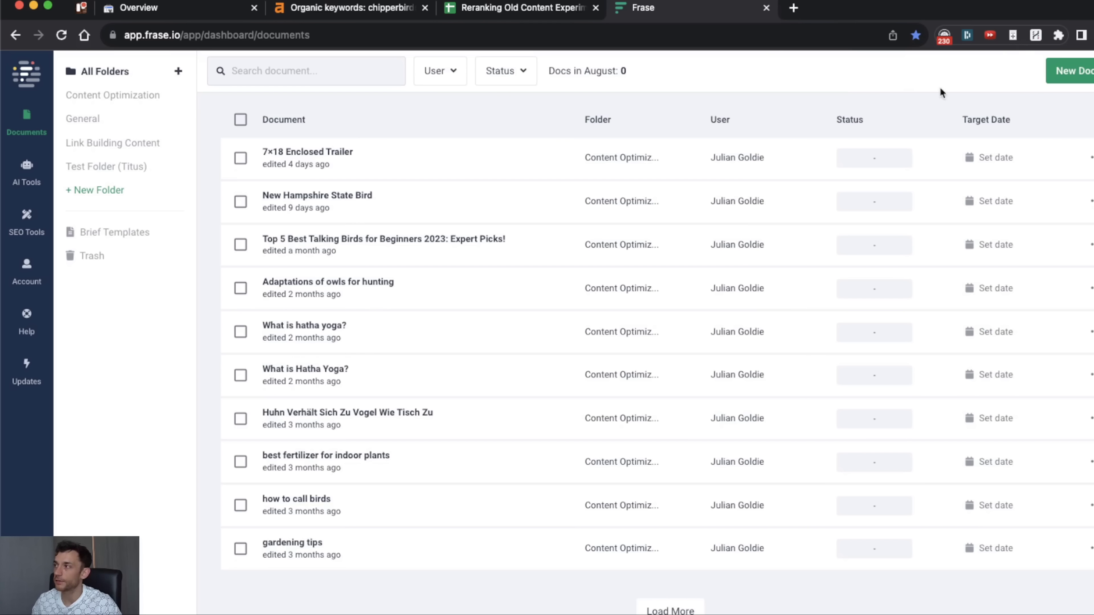
pyautogui.click(1068, 70)
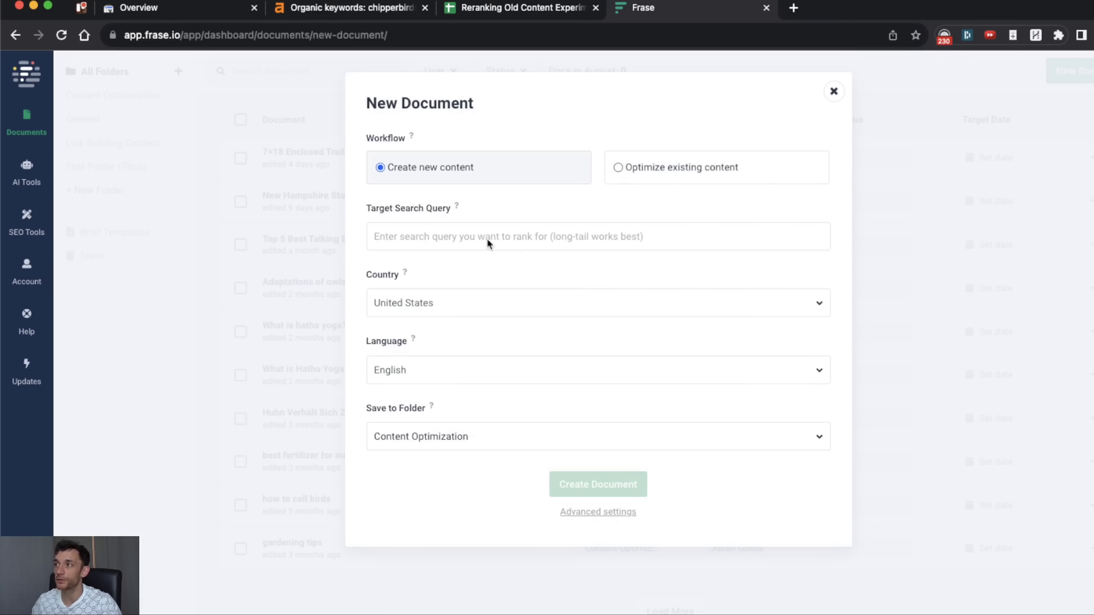
pyautogui.click(676, 173)
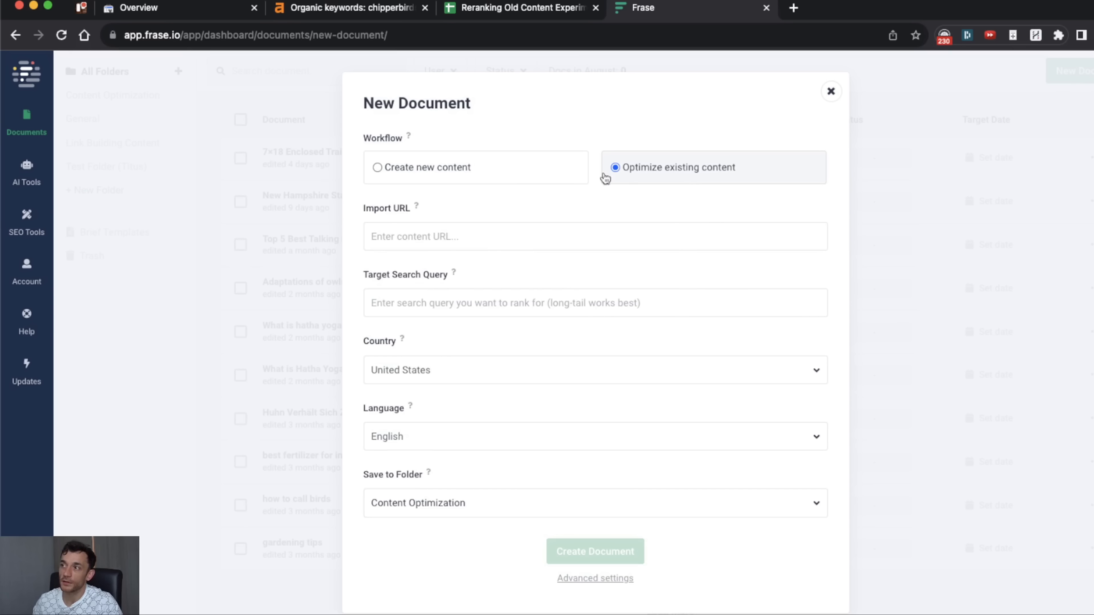
pyautogui.click(166, 9)
pyautogui.click(517, 9)
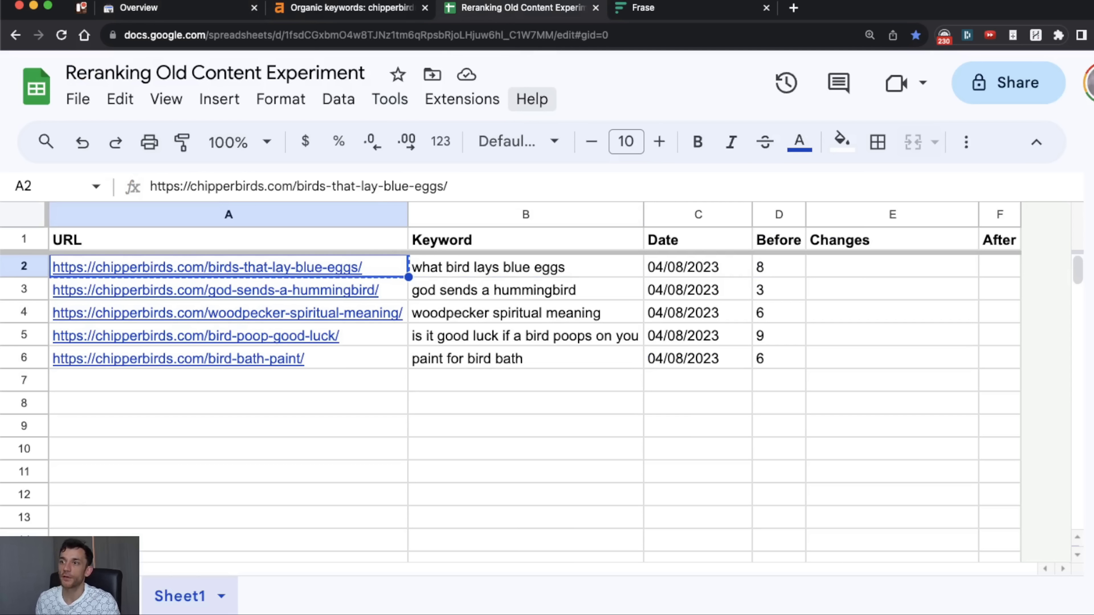
pyautogui.hotkey('ctrl', 'Tab')
pyautogui.click(466, 237)
pyautogui.write('https://chipperbirds.com/birds-that-lay-blue-eggs/')
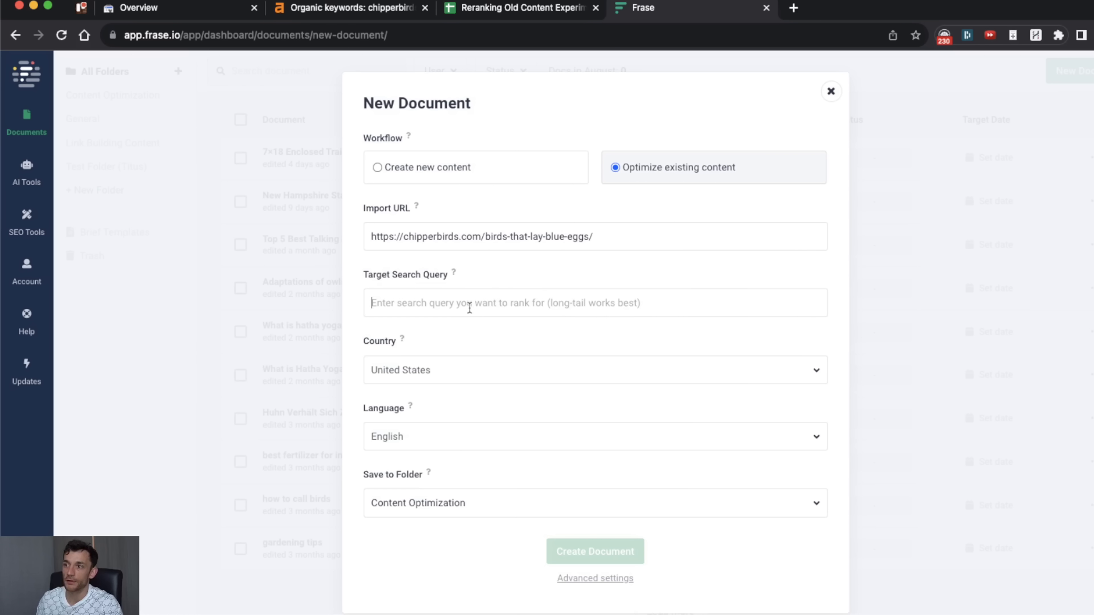
# Copy the keyword "what bird lays blue eggs" from the sheet as the target search query and create the document
pyautogui.hotkey('ctrl', 'shift', 'Tab')
pyautogui.press('Right')
pyautogui.press('super+c')
pyautogui.hotkey('ctrl', 'Tab')
pyautogui.click(411, 305)
pyautogui.press('super+v')
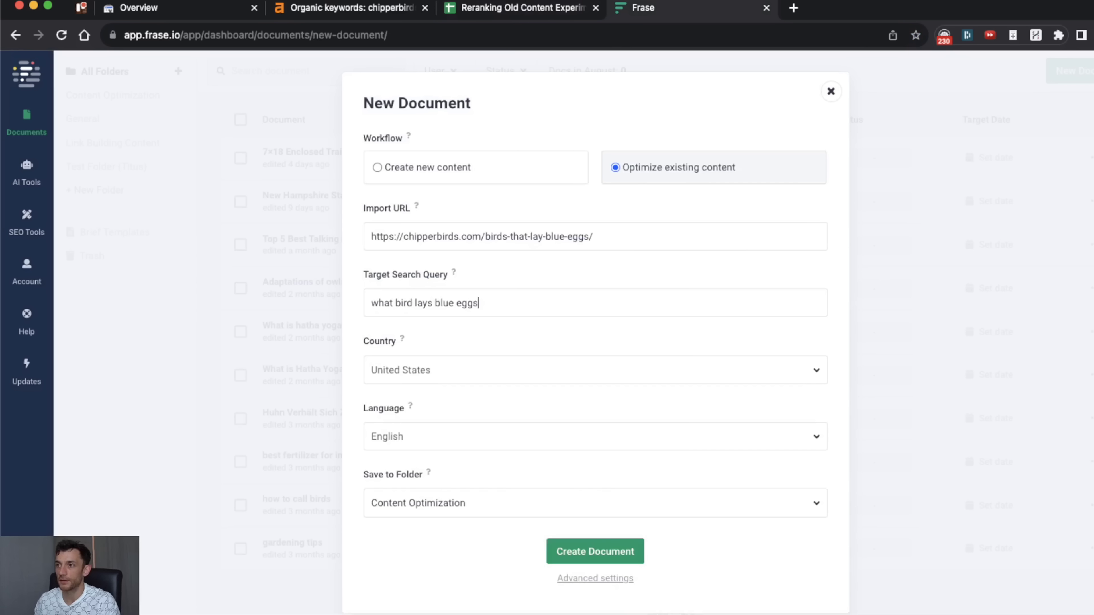
pyautogui.click(580, 552)
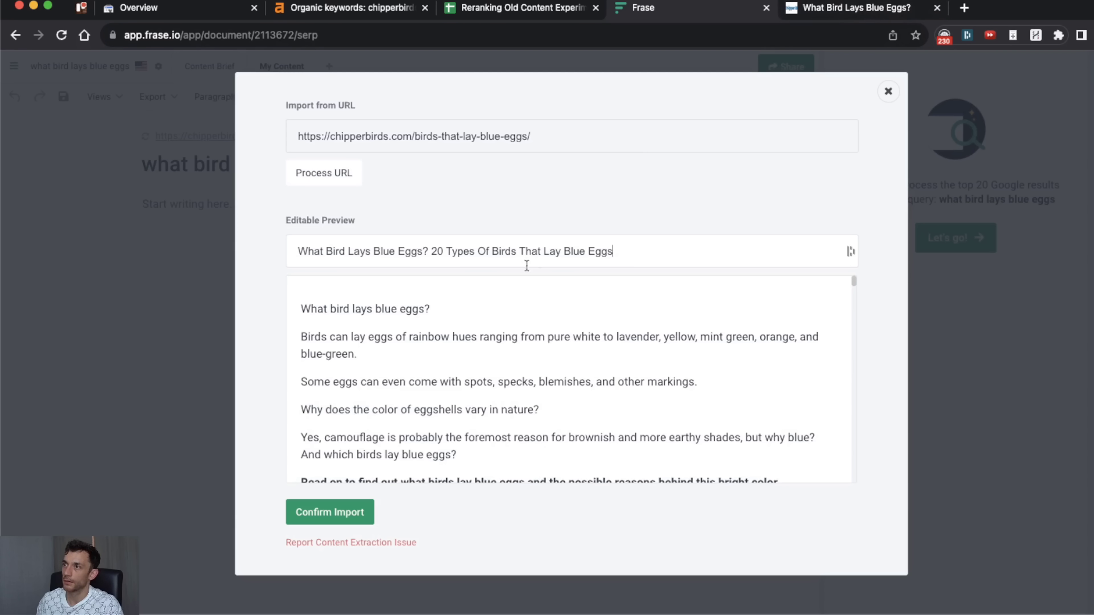
# Check the imported article preview against the live chipperbirds.com page, including its title, and confirm the import
pyautogui.scroll(-15, 474, 351)
pyautogui.scroll(10, 473, 353)
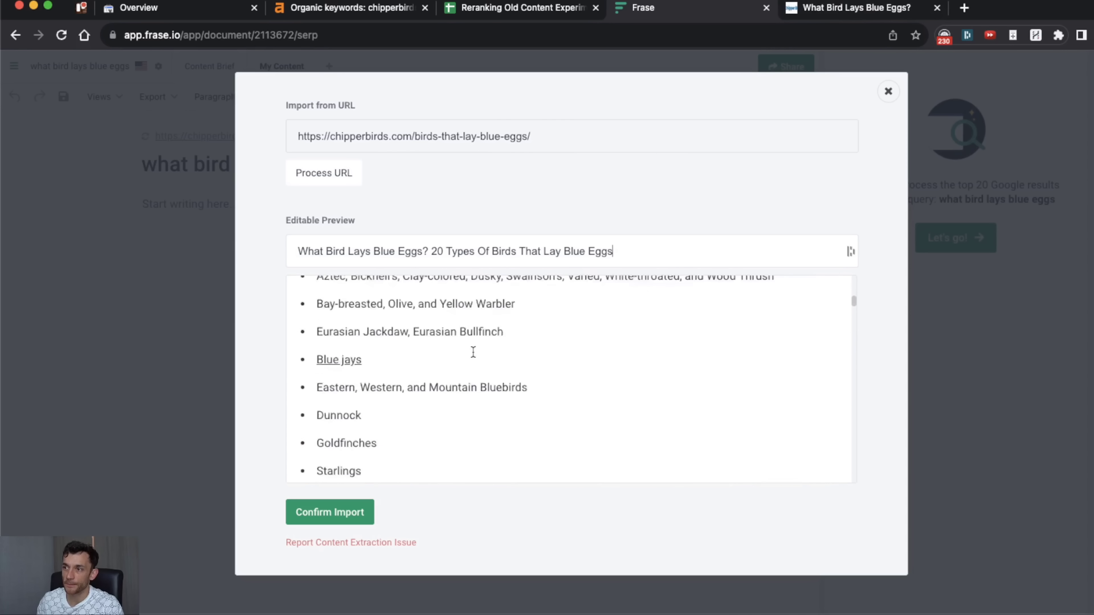
pyautogui.click(872, 8)
pyautogui.scroll(-20, 486, 322)
pyautogui.hotkey('ctrl', 'shift', 'Tab')
pyautogui.scroll(-15, 502, 349)
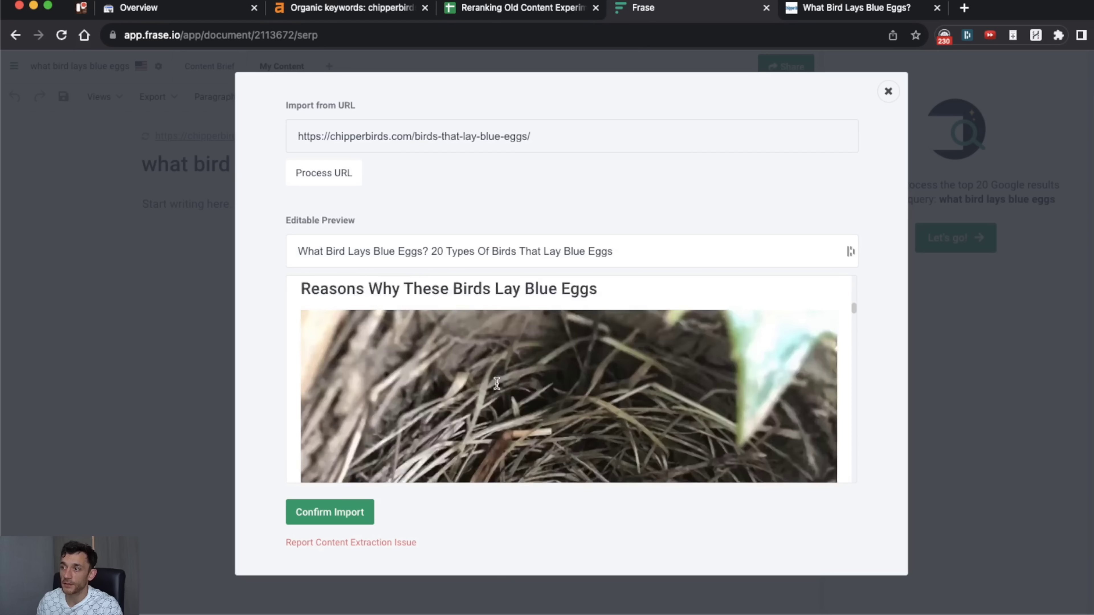
pyautogui.scroll(10, 527, 388)
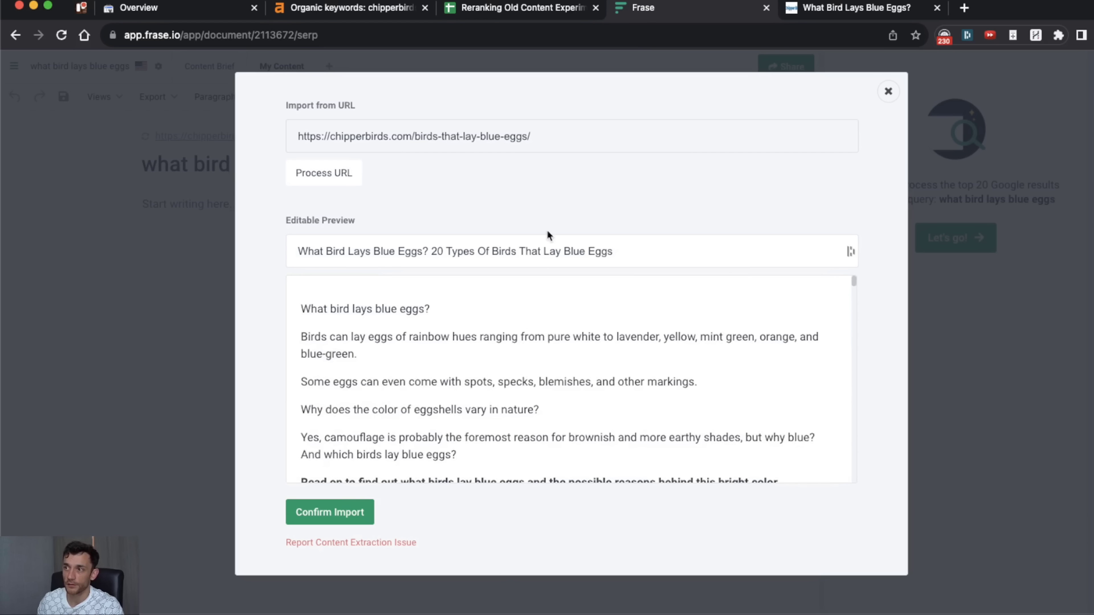
pyautogui.moveTo(255, 254); pyautogui.dragTo(719, 249)
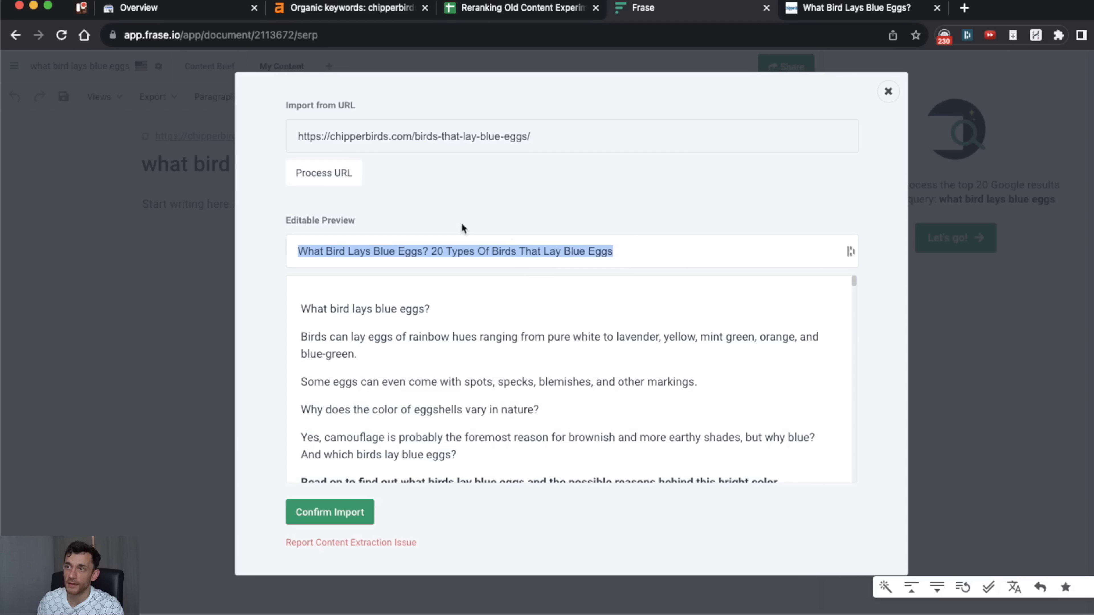
pyautogui.click(334, 511)
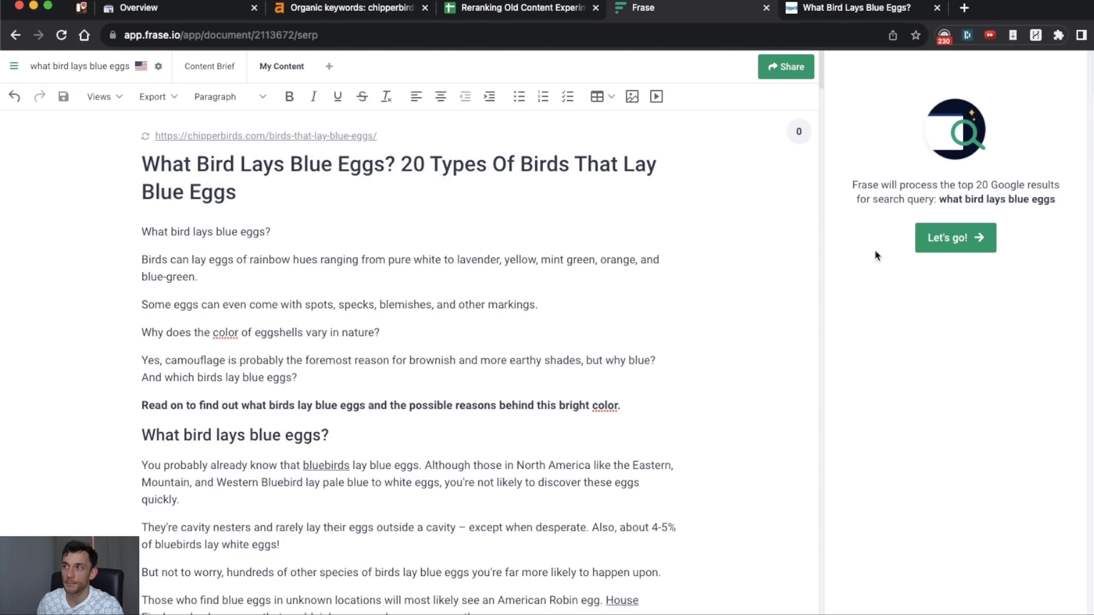
# Process the top 20 Google results for the query, close the live article page and proceed to optimizing the content
pyautogui.click(960, 240)
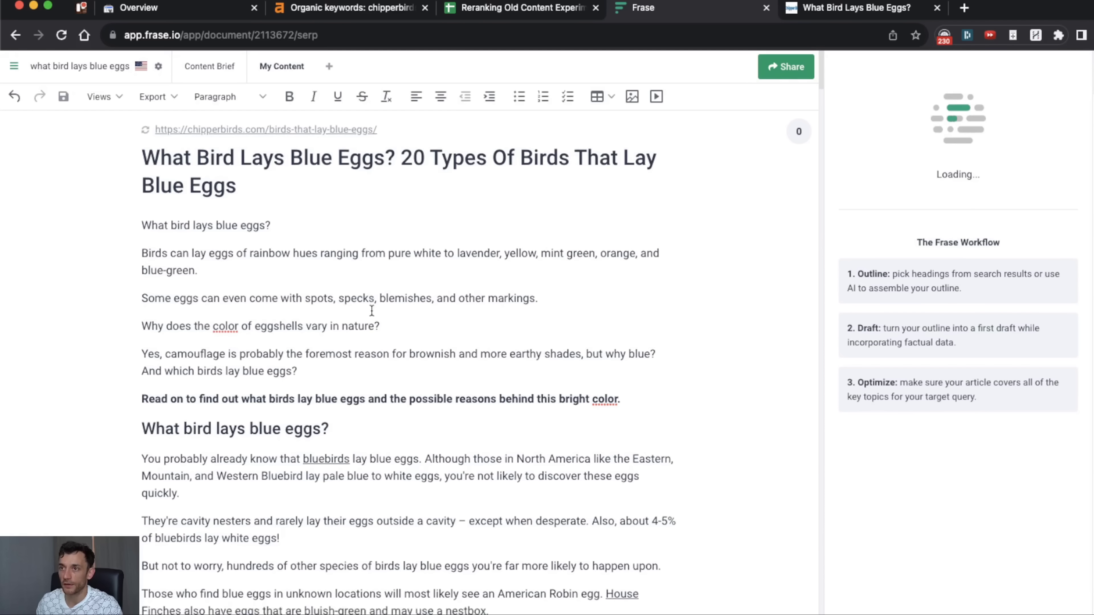
pyautogui.click(937, 8)
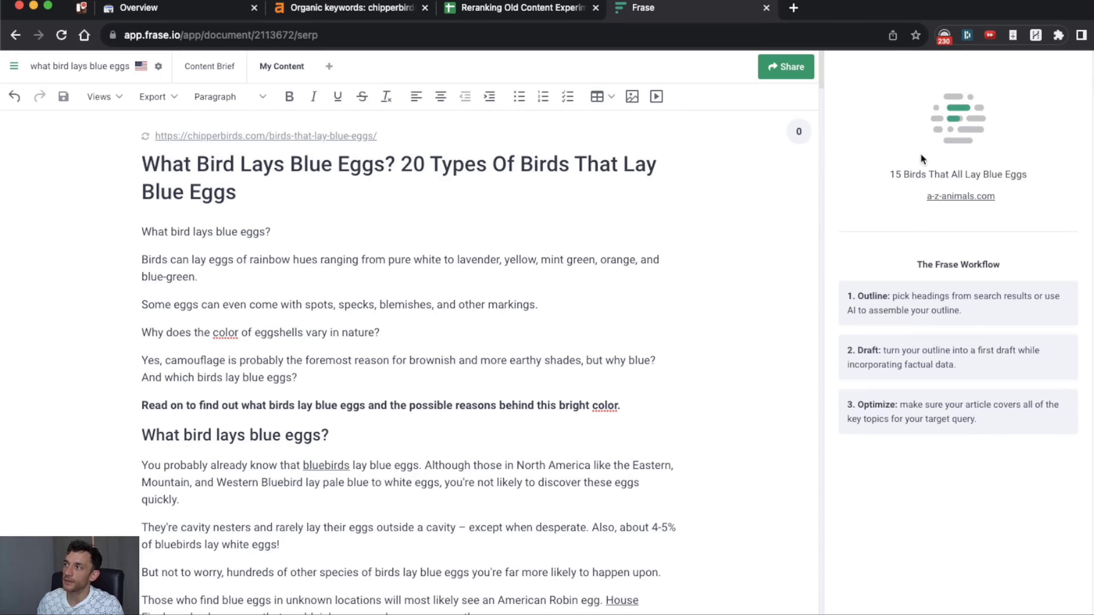
pyautogui.moveTo(890, 170); pyautogui.dragTo(1043, 171)
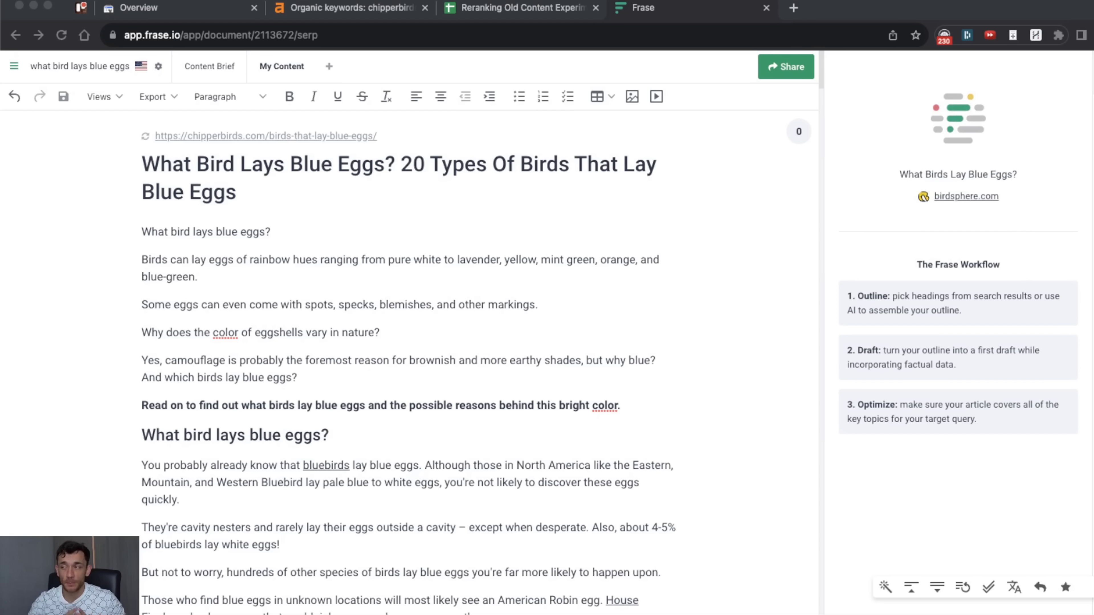
pyautogui.click(902, 129)
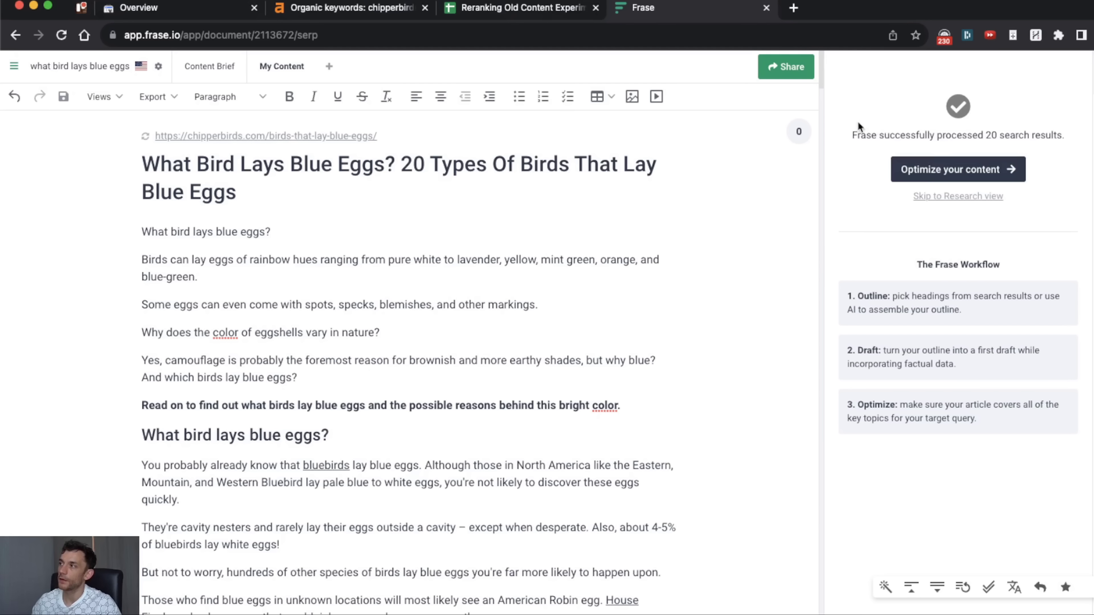
pyautogui.moveTo(849, 134); pyautogui.dragTo(1060, 134)
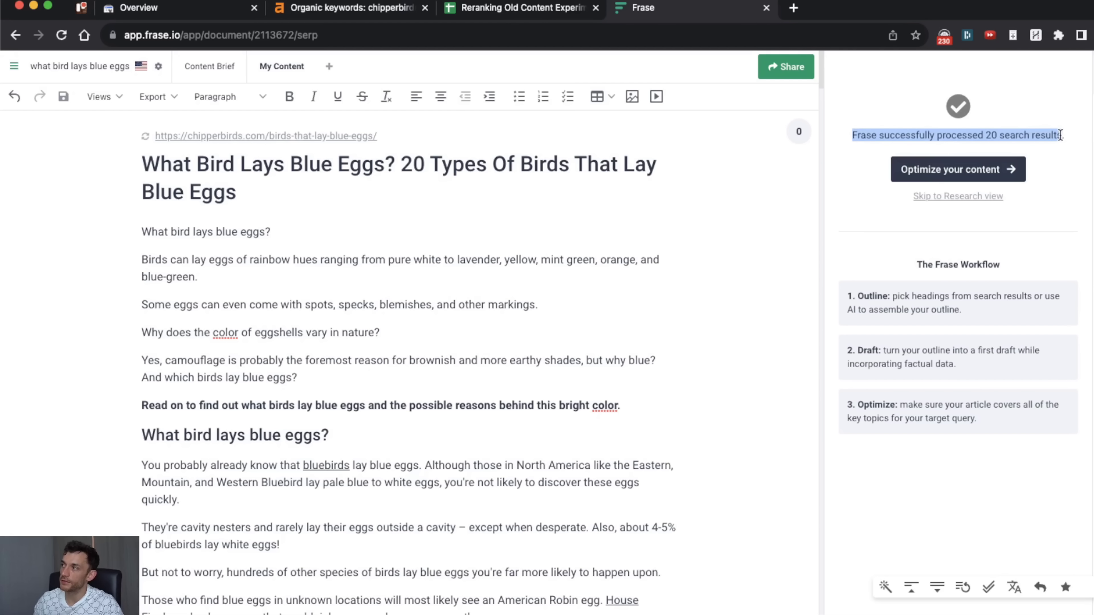
pyautogui.click(926, 169)
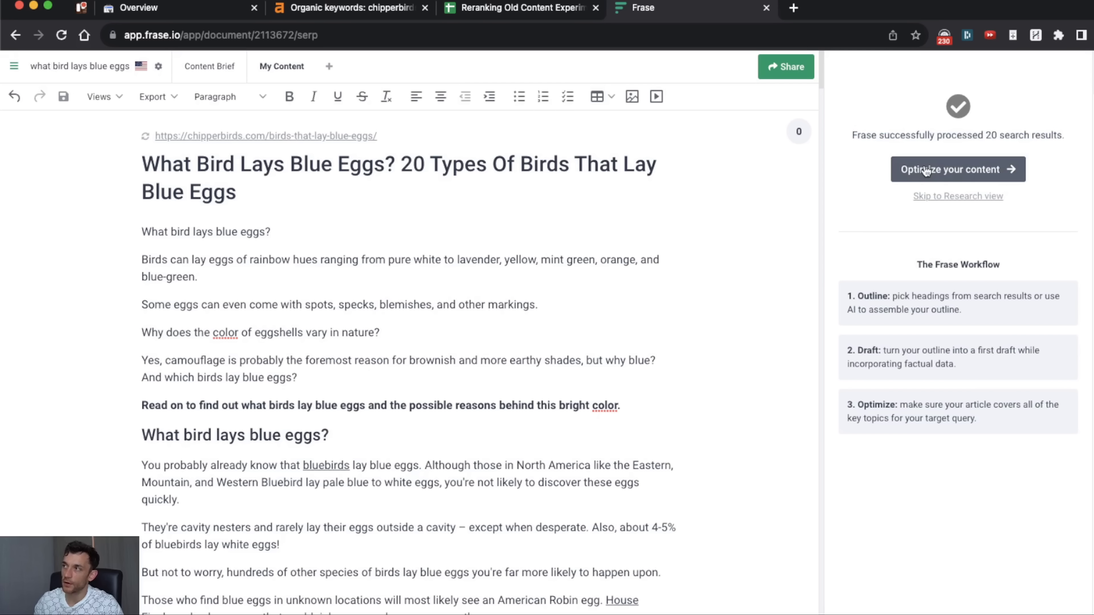
# Examine the article's topic score and keyword coverage, and view the overview of competing search results
pyautogui.scroll(-3, 956, 315)
pyautogui.scroll(5, 956, 316)
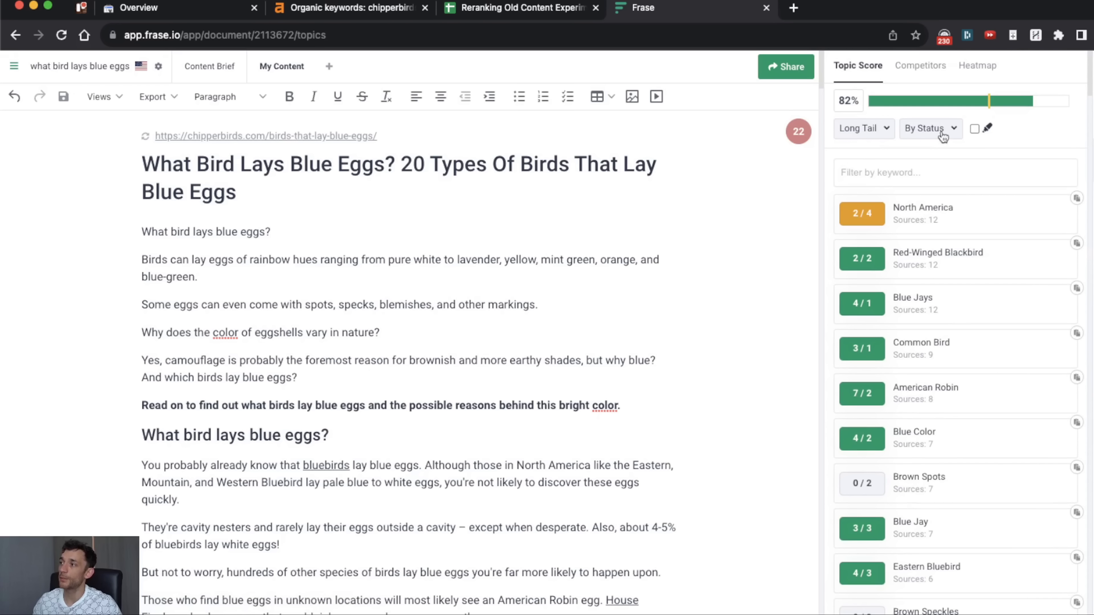
pyautogui.moveTo(989, 103)
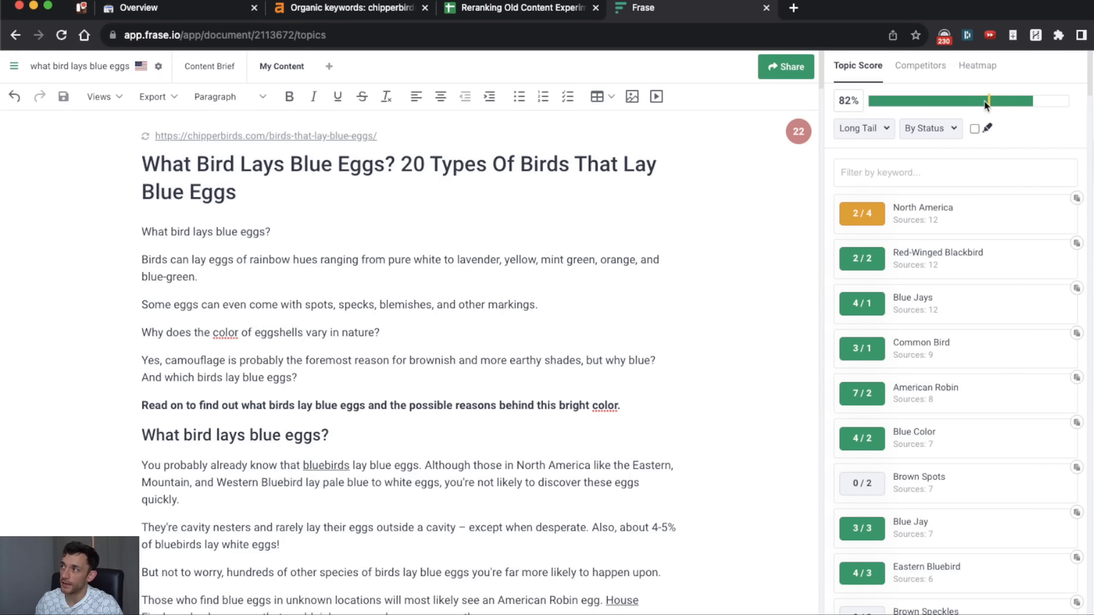
pyautogui.click(940, 67)
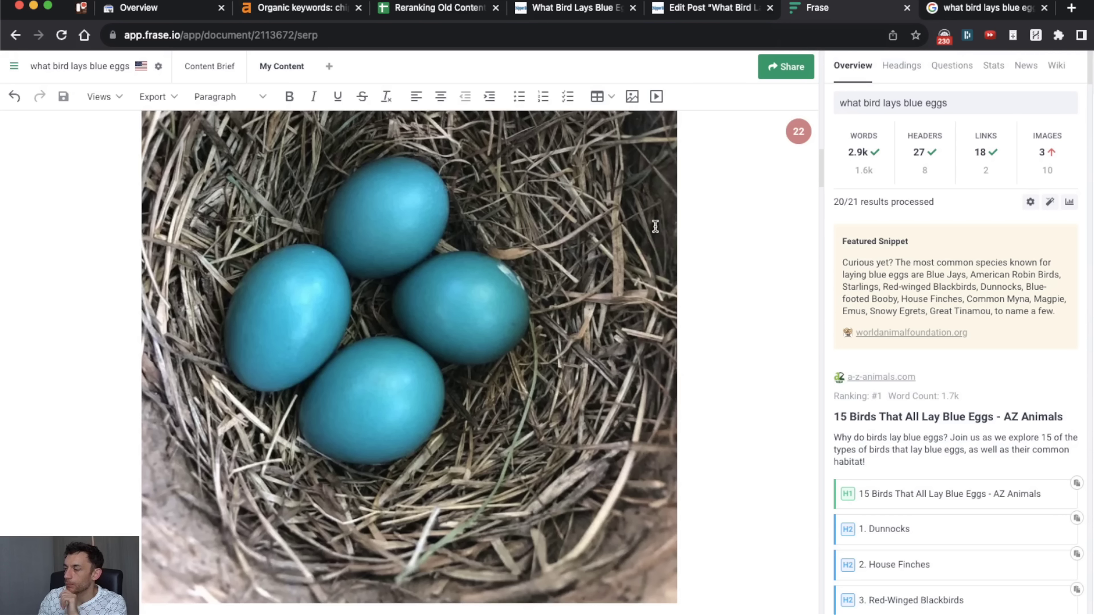
pyautogui.scroll(15, 655, 226)
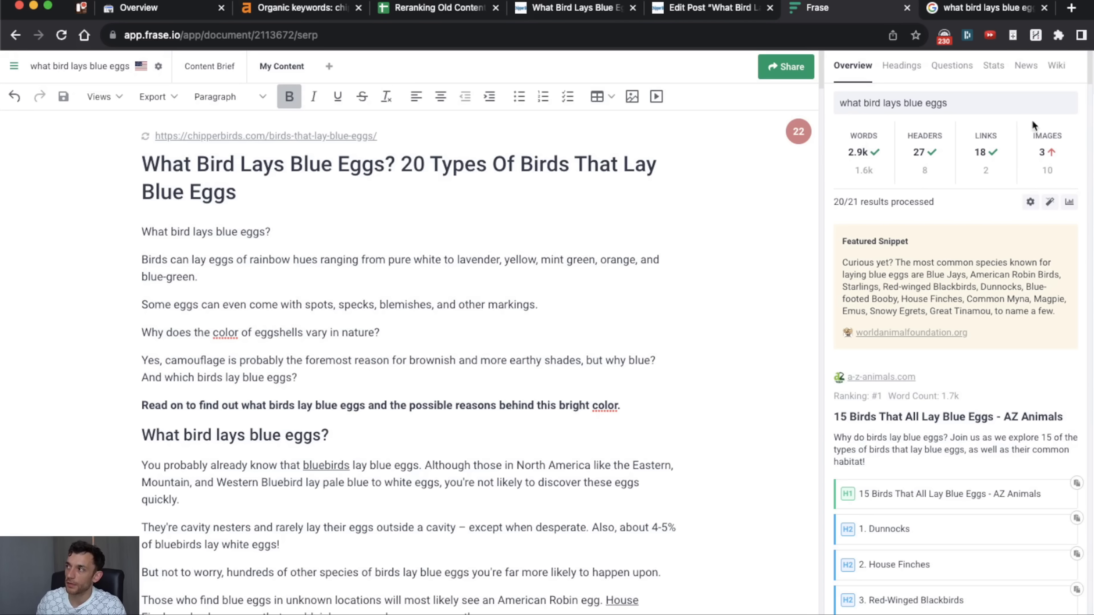
pyautogui.click(1079, 141)
pyautogui.click(1079, 140)
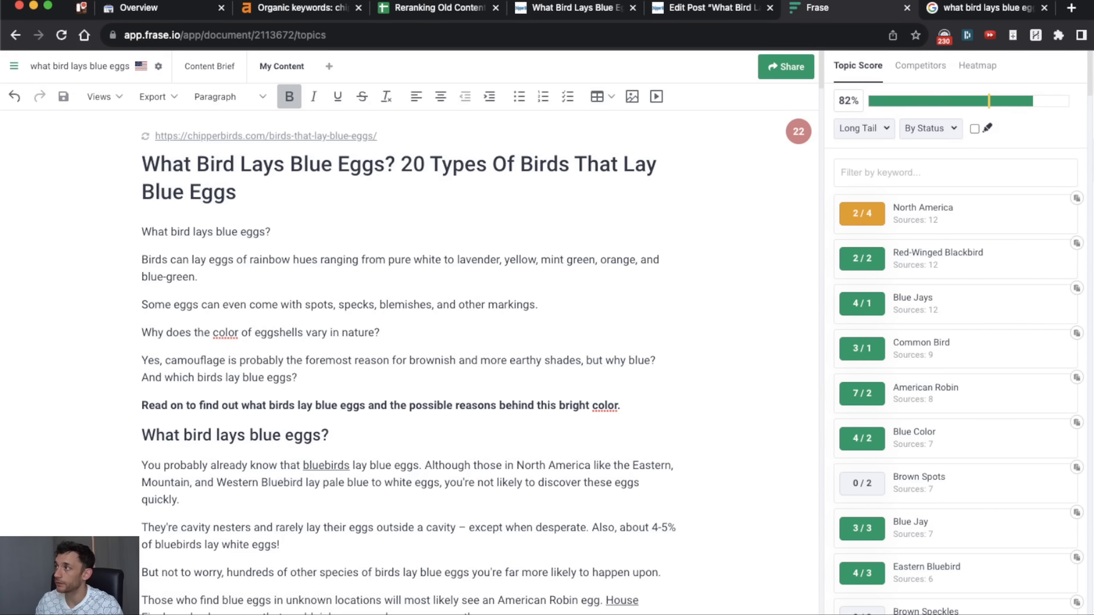
pyautogui.scroll(-10, 958, 461)
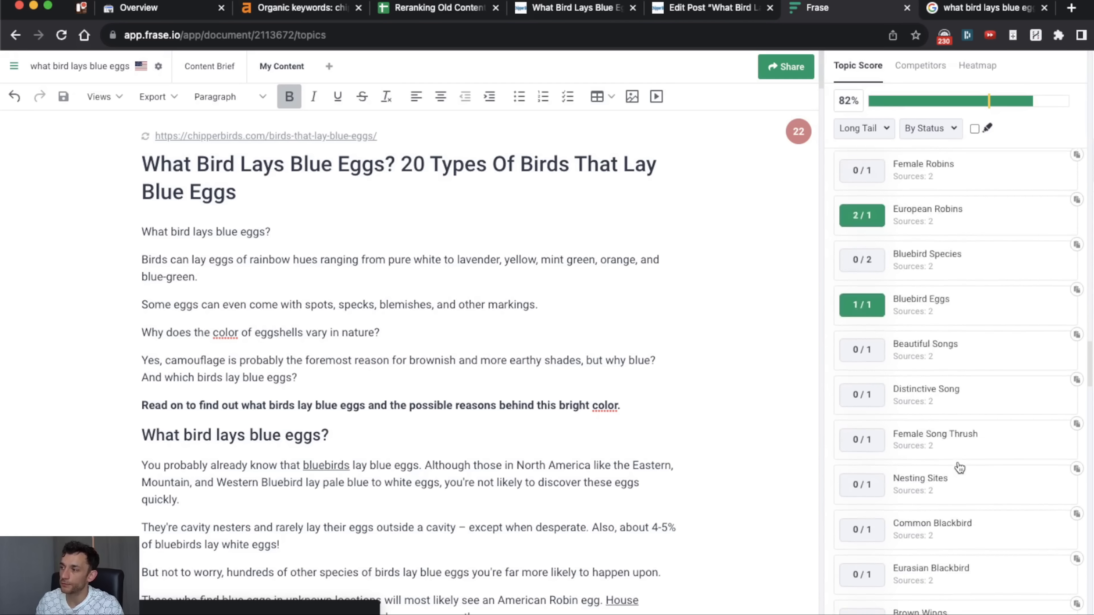
pyautogui.scroll(12, 958, 468)
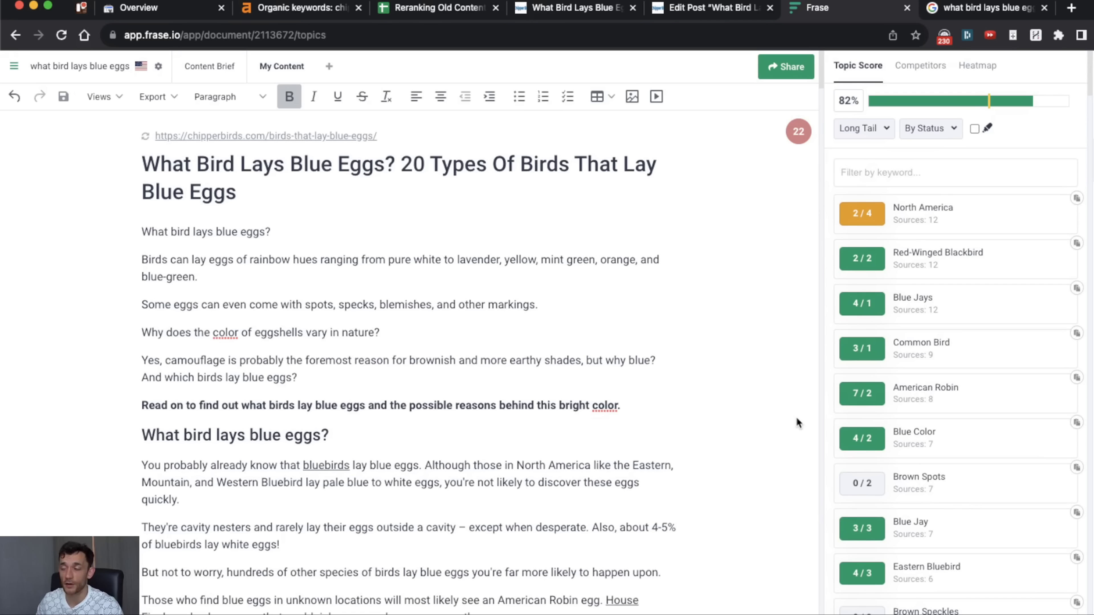
# Compare the article's word, header, link and image counts with the competitors' averages in the overview
pyautogui.moveTo(856, 123); pyautogui.dragTo(998, 181)
pyautogui.moveTo(1028, 130); pyautogui.dragTo(1046, 173)
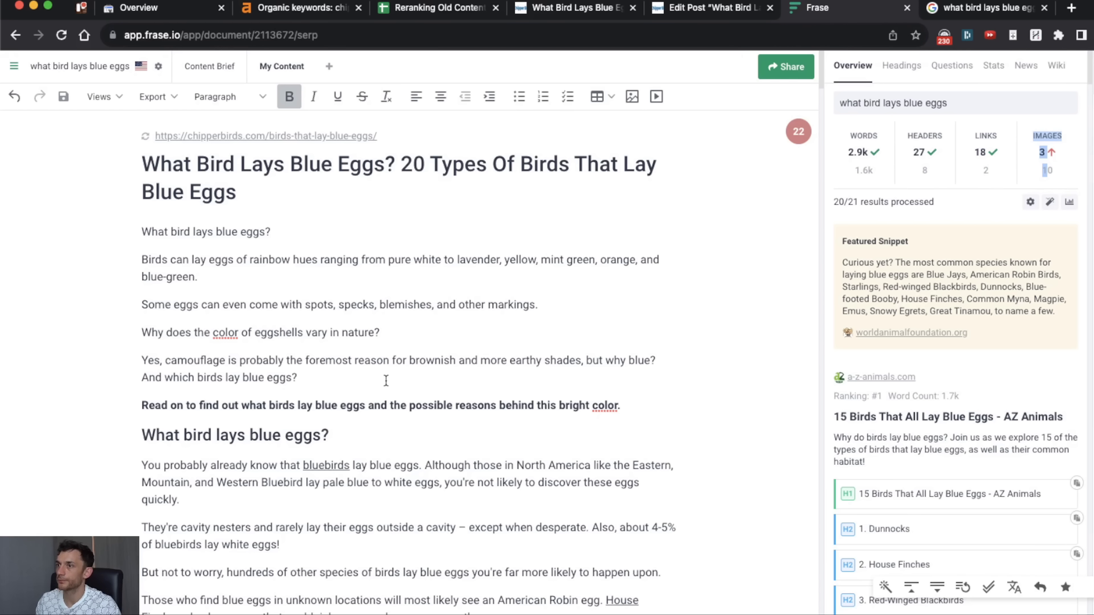
pyautogui.scroll(-3, 372, 291)
pyautogui.scroll(3, 415, 286)
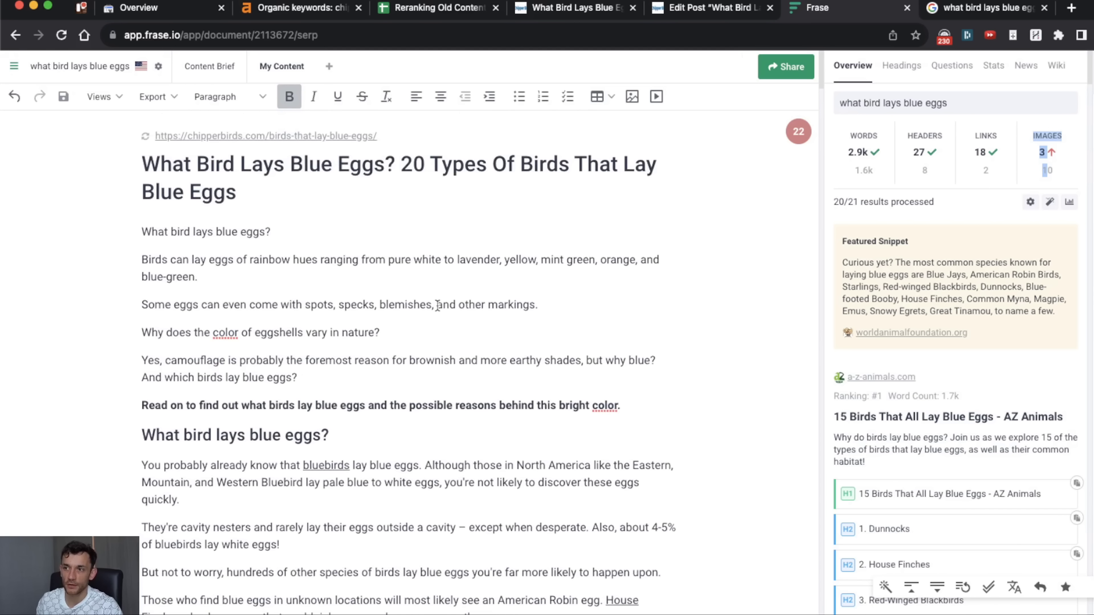
pyautogui.scroll(-1, 434, 301)
# Examine the article's introduction, from "What bird lays blue eggs?" to the bold "Read on" line, for how directly it answers the query
pyautogui.moveTo(398, 210); pyautogui.dragTo(631, 405)
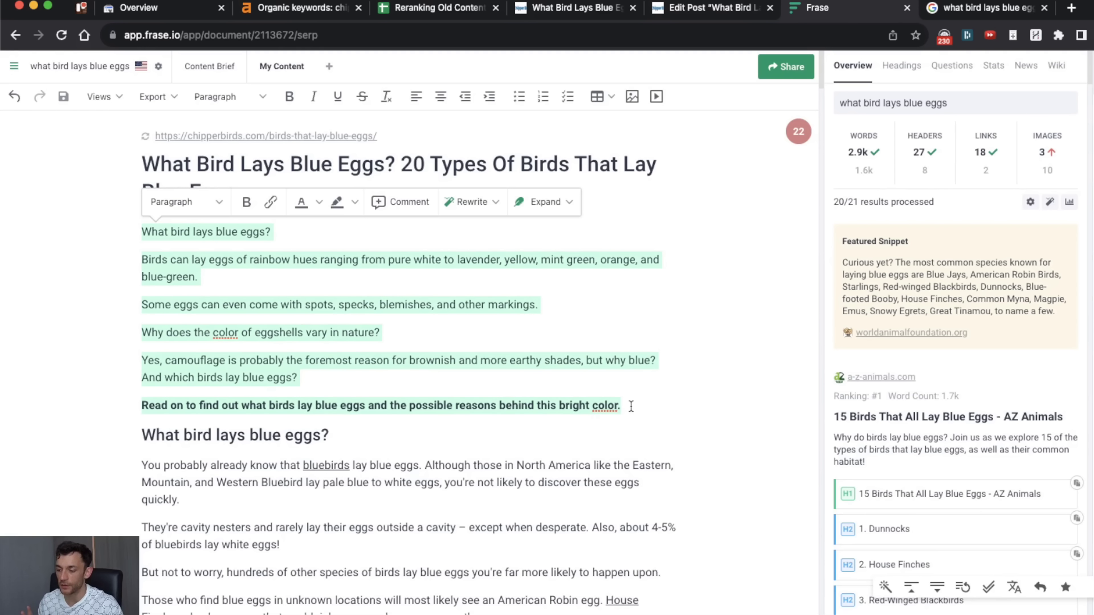
pyautogui.click(478, 384)
pyautogui.moveTo(623, 406); pyautogui.dragTo(141, 231)
pyautogui.click(246, 279)
pyautogui.click(390, 382)
pyautogui.click(147, 231)
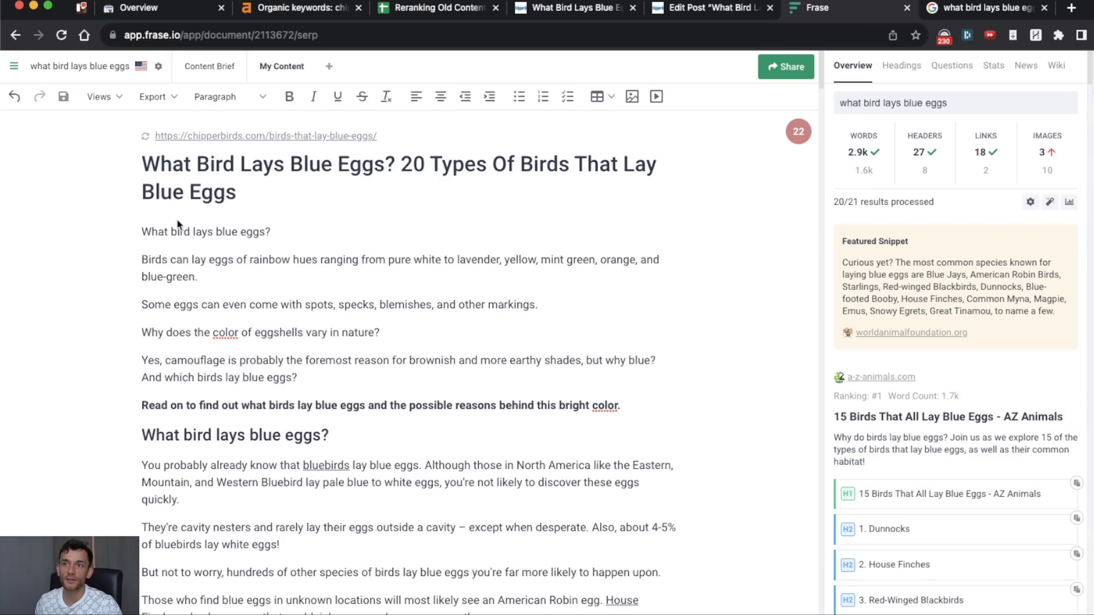
pyautogui.moveTo(142, 231); pyautogui.dragTo(276, 233)
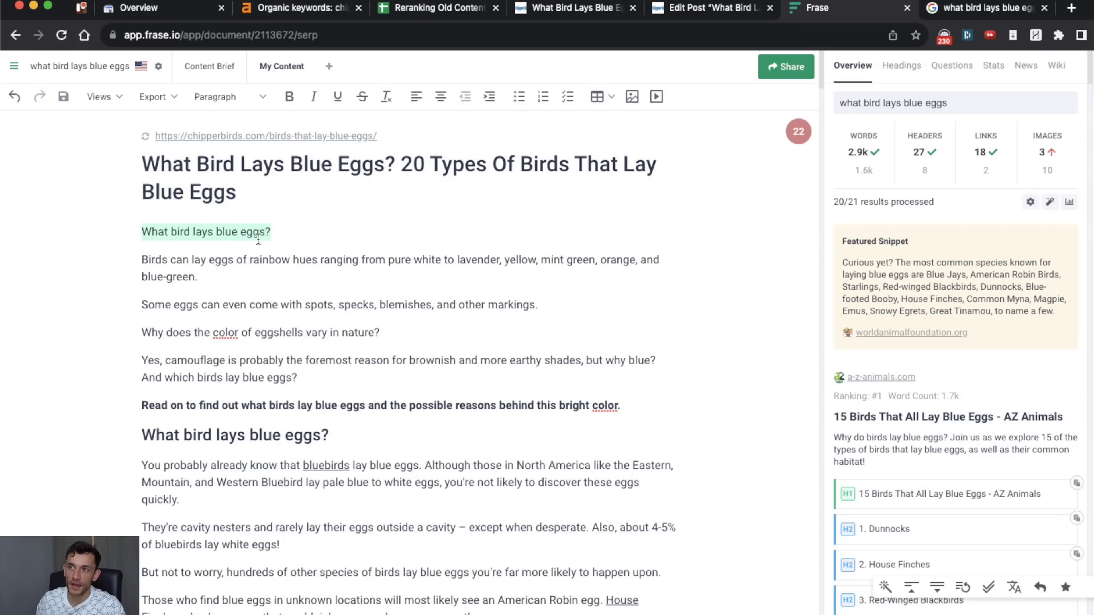
pyautogui.moveTo(149, 258); pyautogui.dragTo(418, 381)
pyautogui.moveTo(620, 406); pyautogui.dragTo(129, 230)
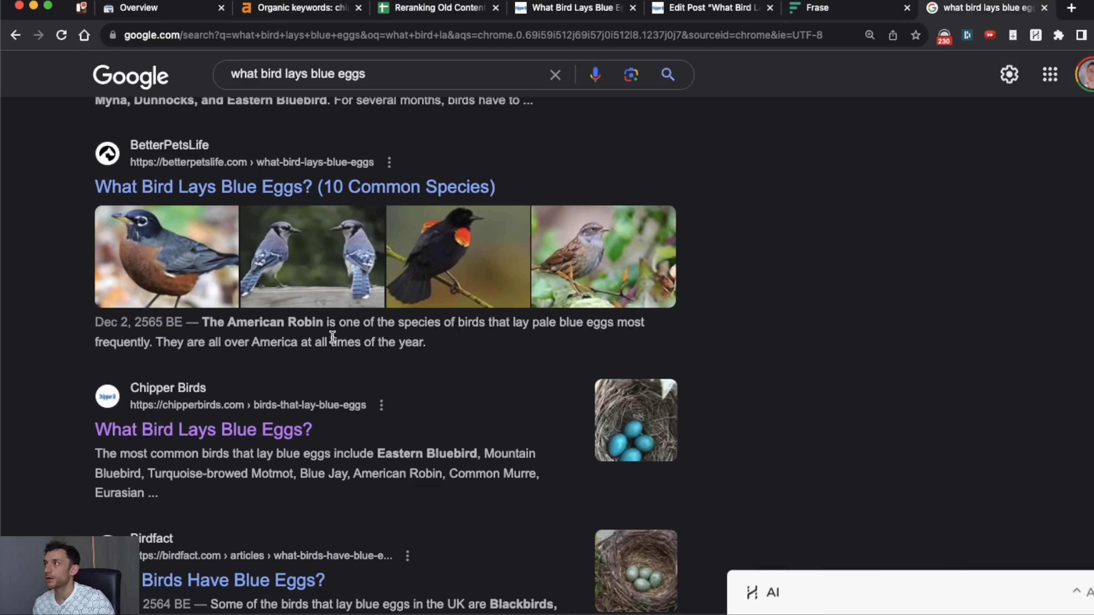
# Open ChatGPT at chat.openai.com
pyautogui.press('super+l')
pyautogui.write('chat.openai.com')
pyautogui.press('Return')
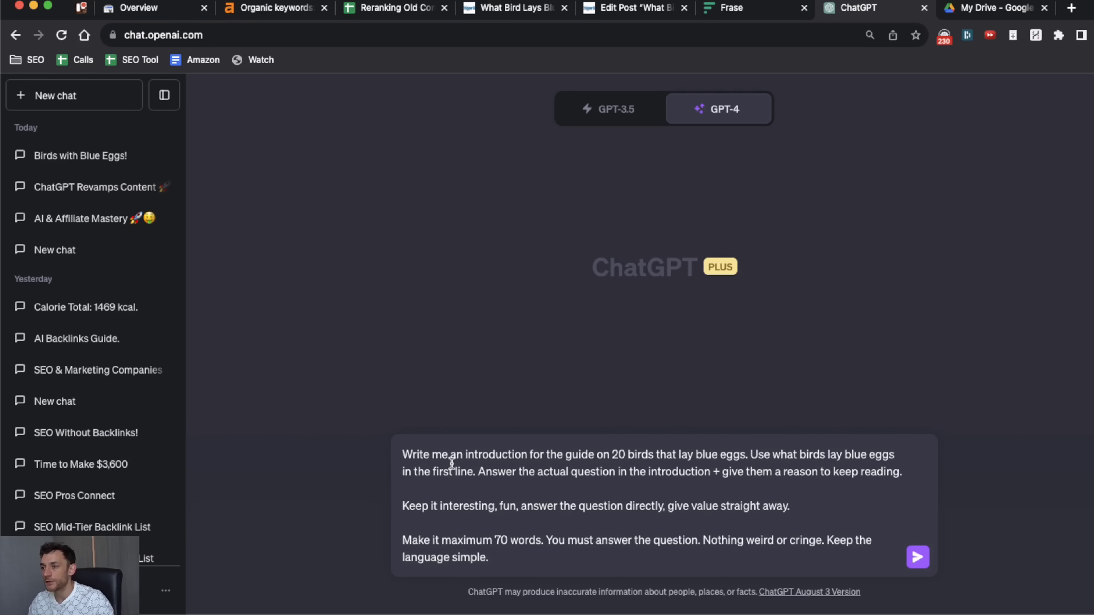
# Review the prompt's first paragraph: the guide topic, the first-line keyword, answering the actual question and giving a reason to keep reading
pyautogui.moveTo(405, 454); pyautogui.dragTo(533, 484)
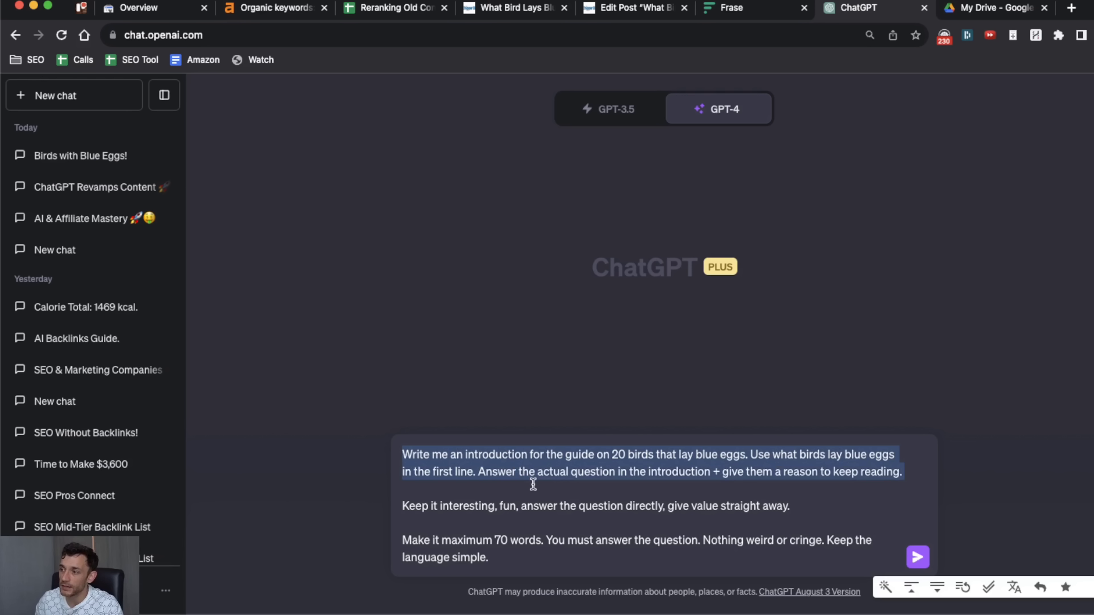
pyautogui.click(629, 454)
pyautogui.moveTo(612, 454); pyautogui.dragTo(738, 455)
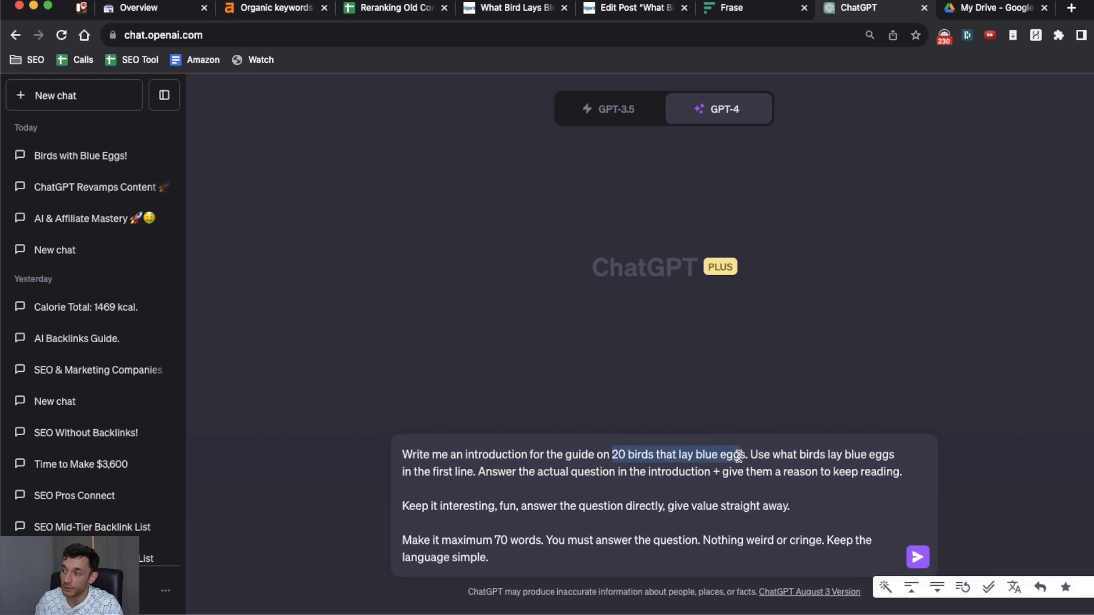
pyautogui.click(833, 474)
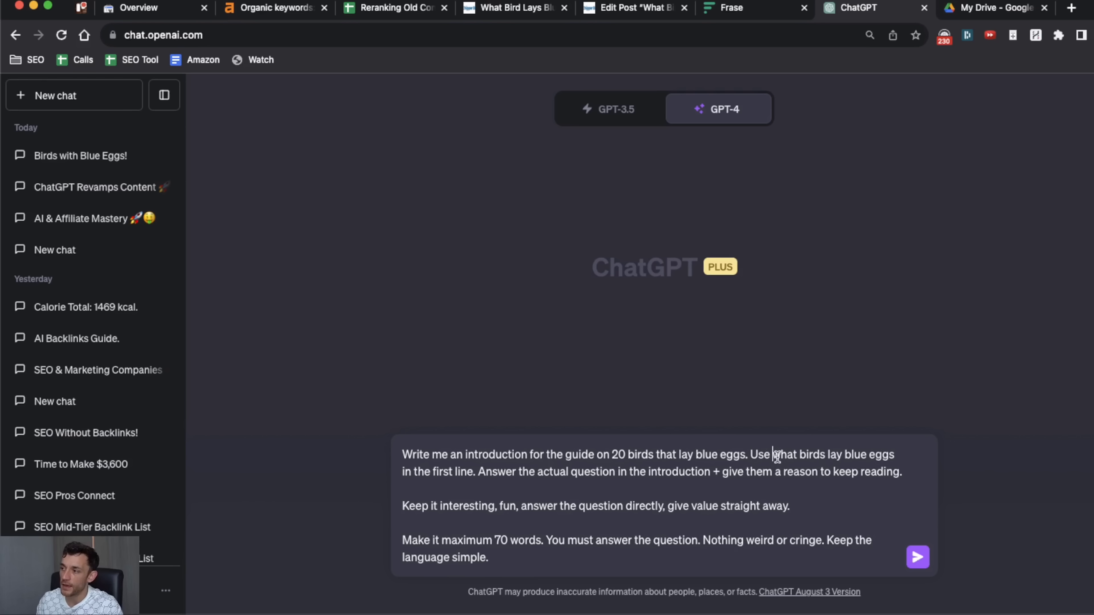
pyautogui.moveTo(780, 455); pyautogui.dragTo(929, 455)
pyautogui.click(536, 536)
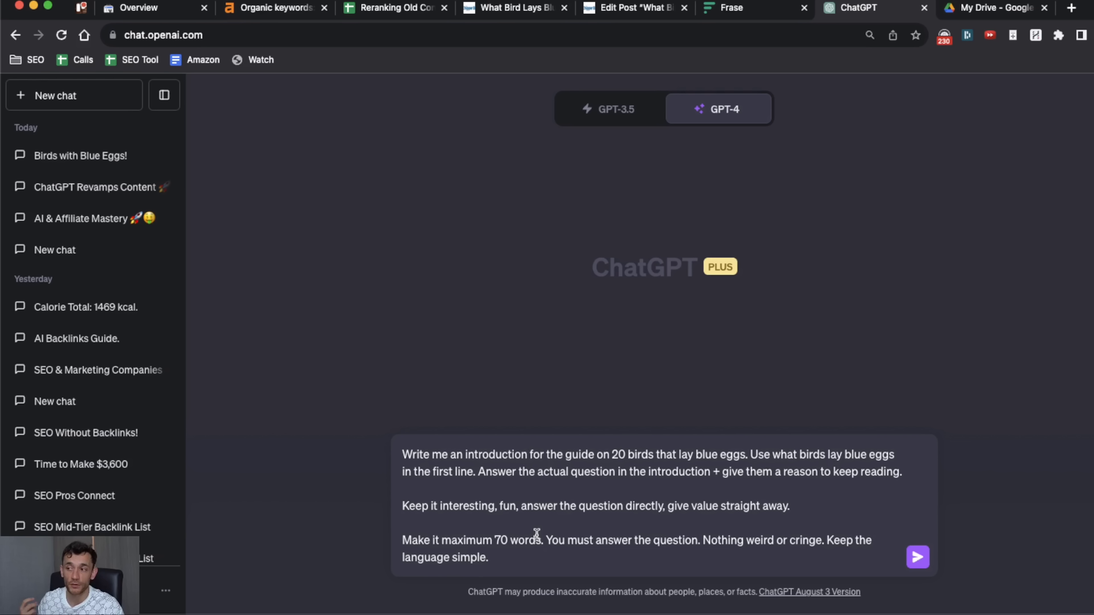
pyautogui.press('super+a')
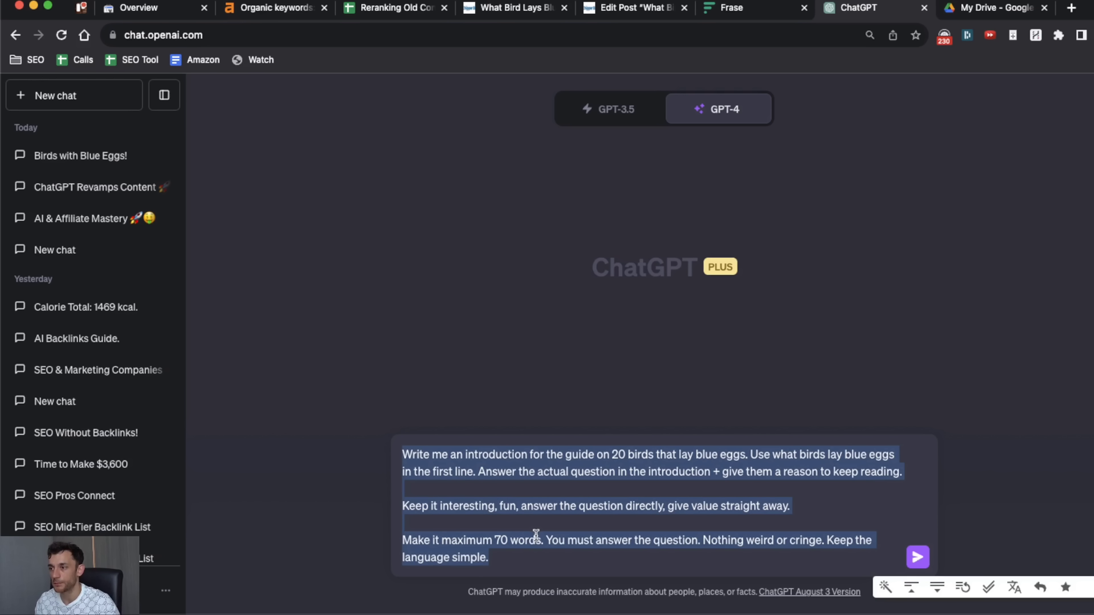
pyautogui.click(523, 495)
pyautogui.moveTo(481, 470); pyautogui.dragTo(724, 474)
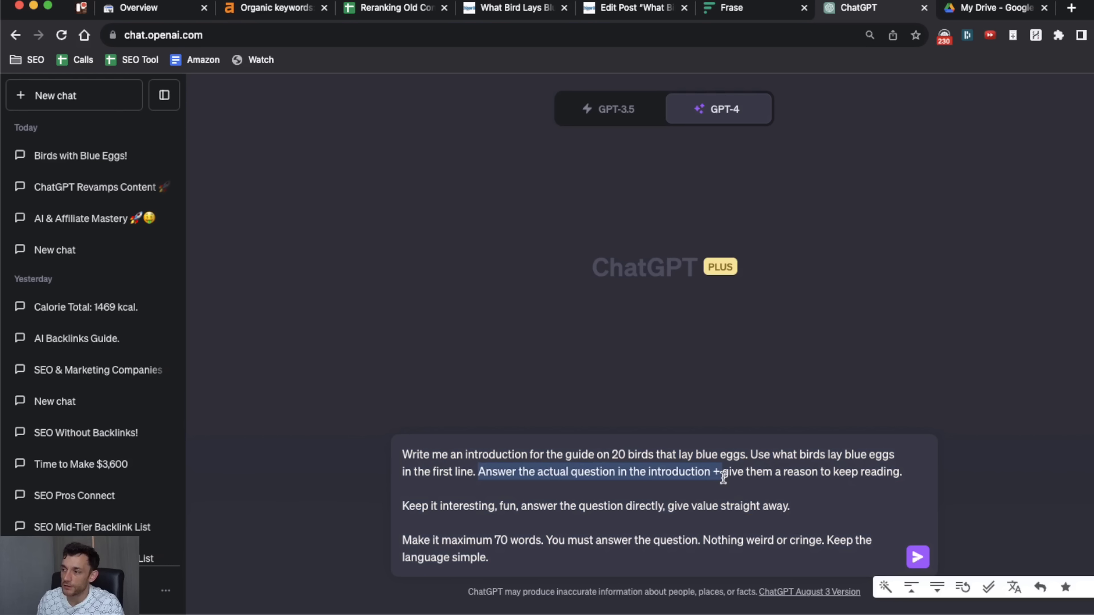
pyautogui.click(718, 504)
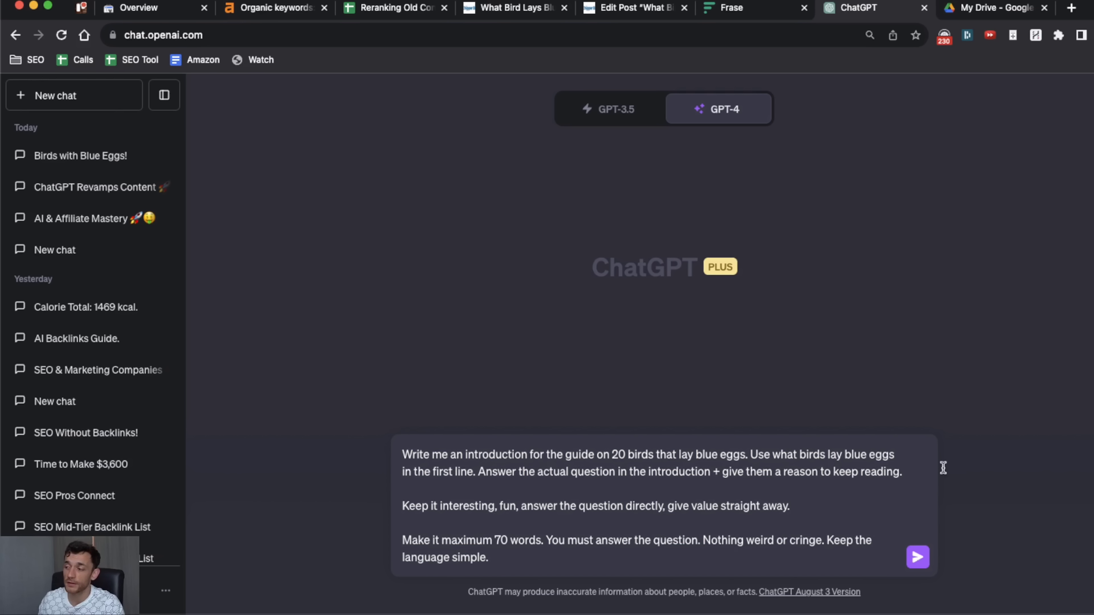
pyautogui.moveTo(909, 472); pyautogui.dragTo(478, 472)
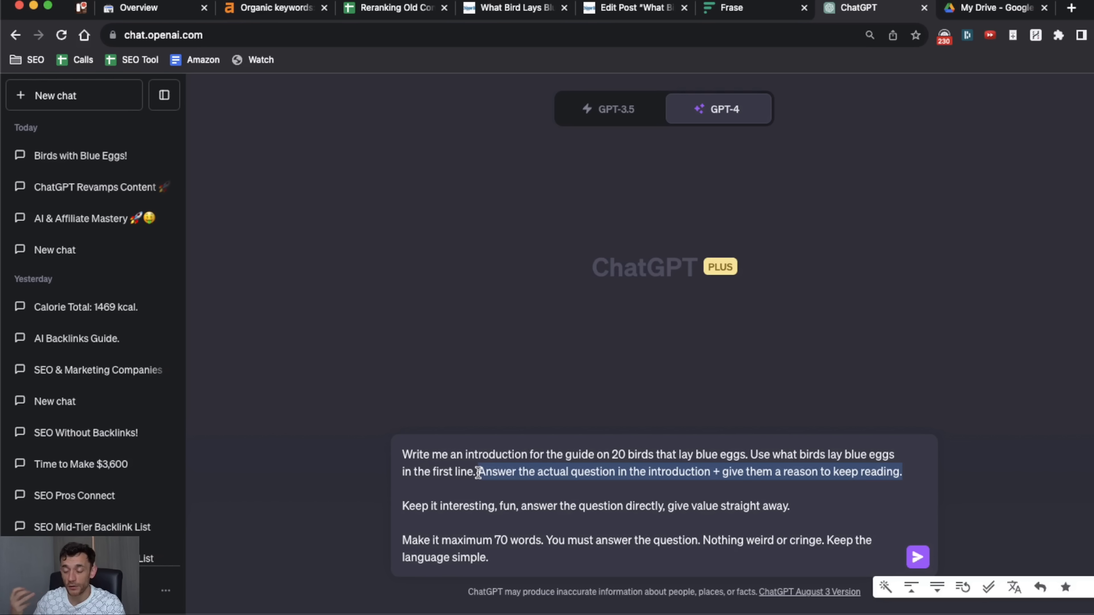
# Review the prompt's remaining instructions on tone, giving value straight away and the 70-word maximum
pyautogui.click(450, 522)
pyautogui.moveTo(403, 506); pyautogui.dragTo(797, 511)
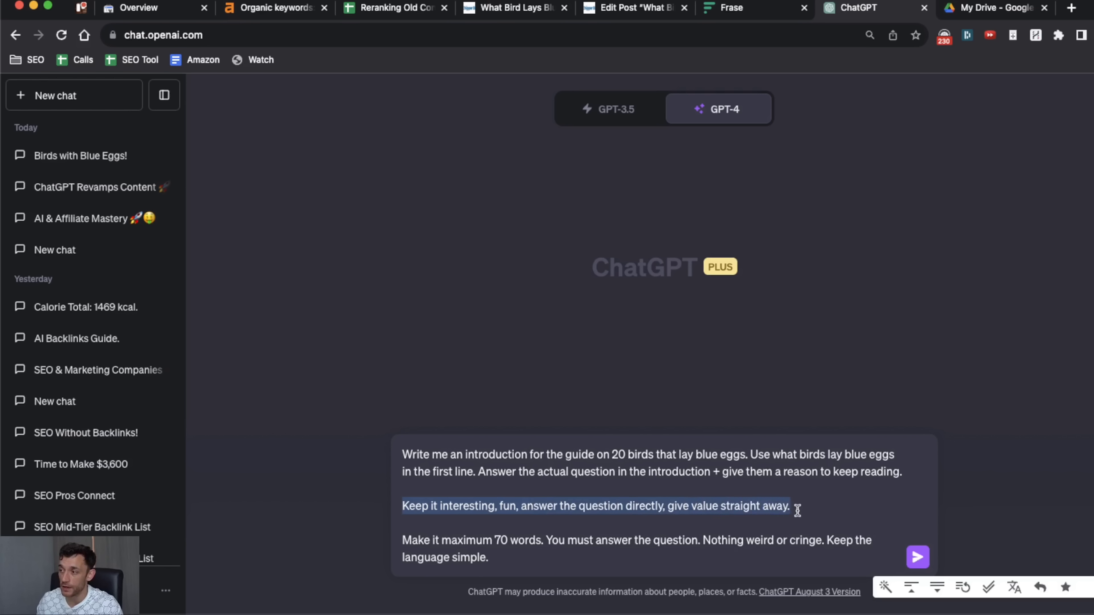
pyautogui.click(483, 543)
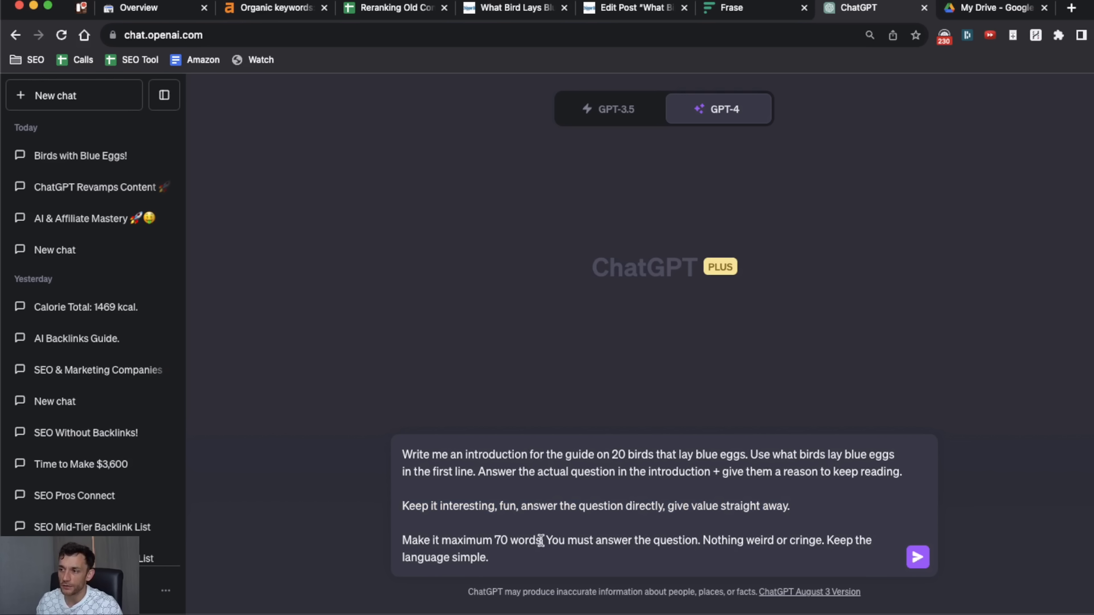
pyautogui.moveTo(544, 541); pyautogui.dragTo(396, 544)
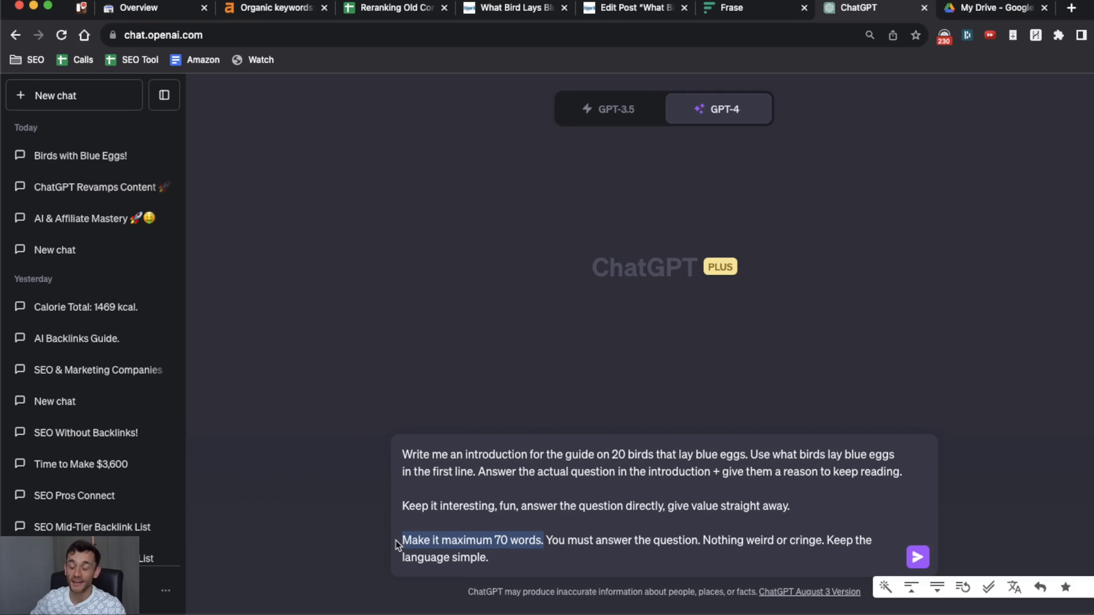
pyautogui.click(522, 539)
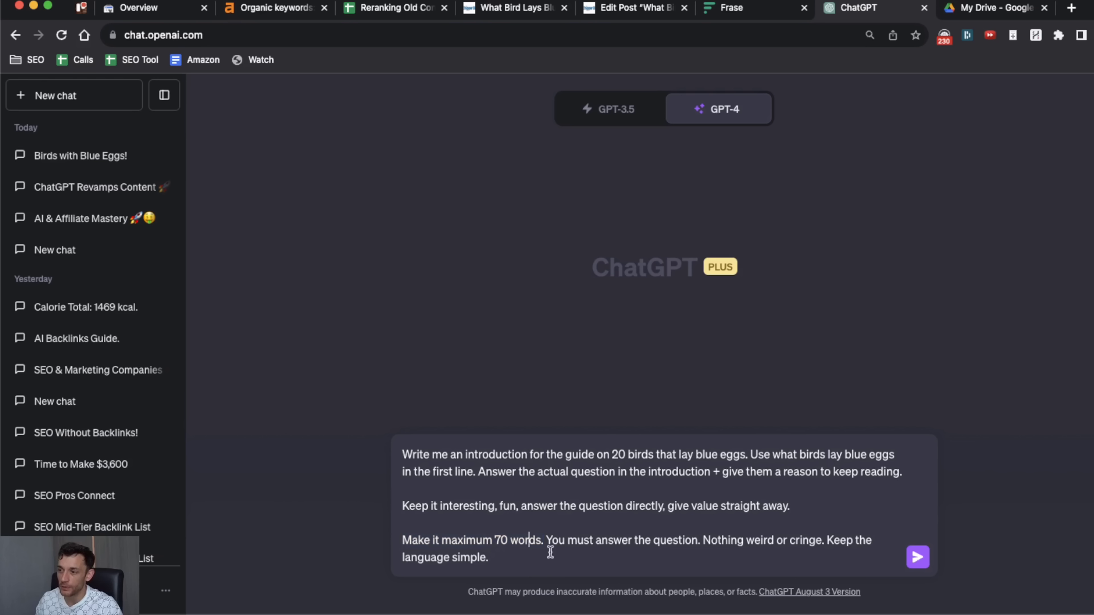
pyautogui.hotkey('shift', 'Down')
pyautogui.click(496, 523)
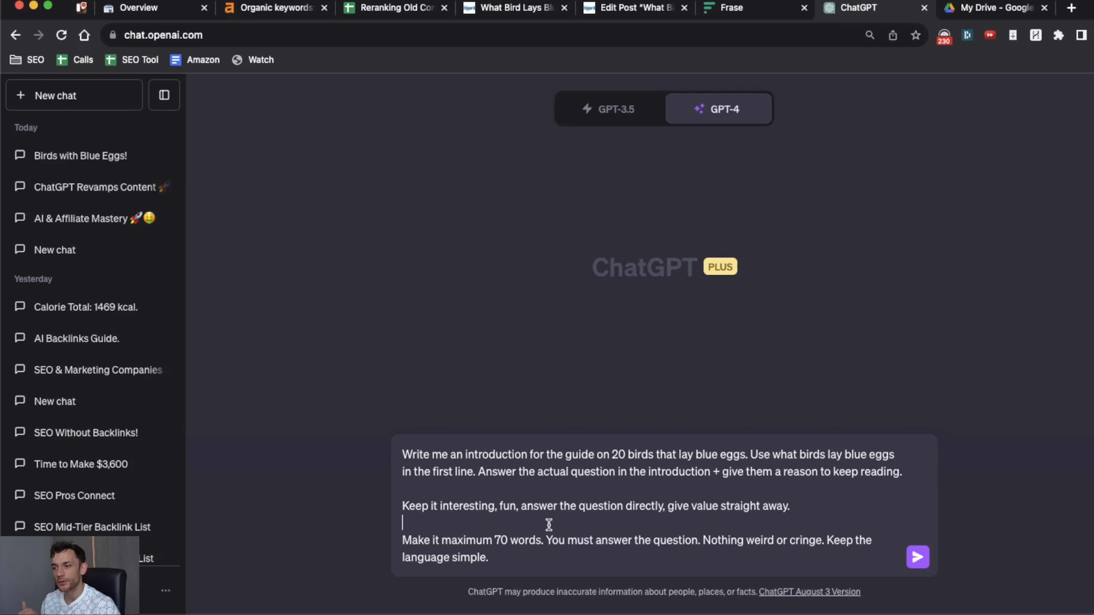
# Send the introduction prompt to GPT-4 and read through the generated introduction
pyautogui.press('super+a')
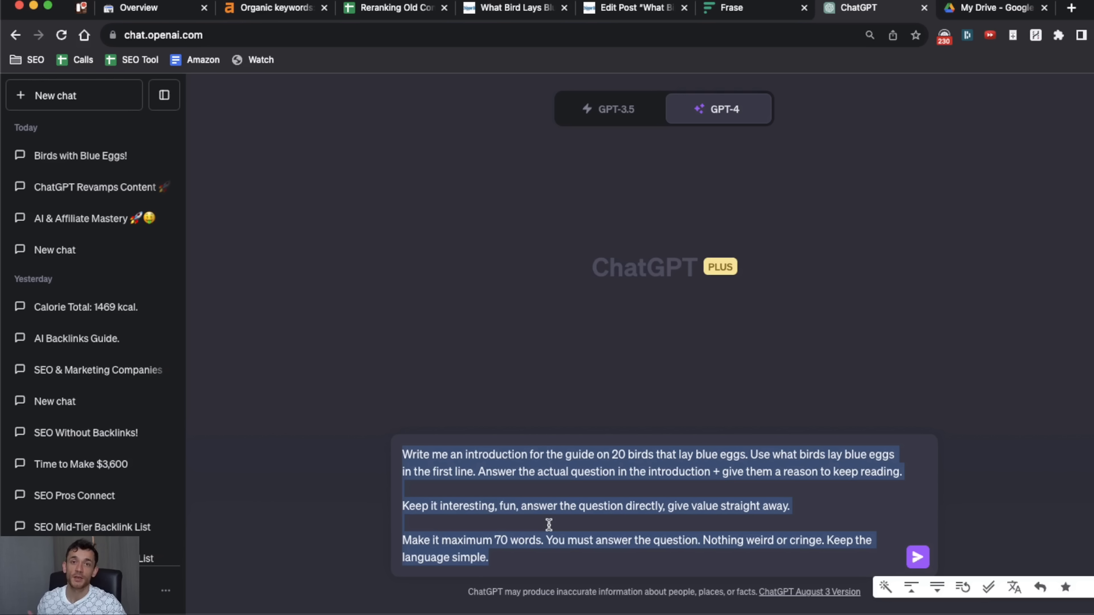
pyautogui.press('Return')
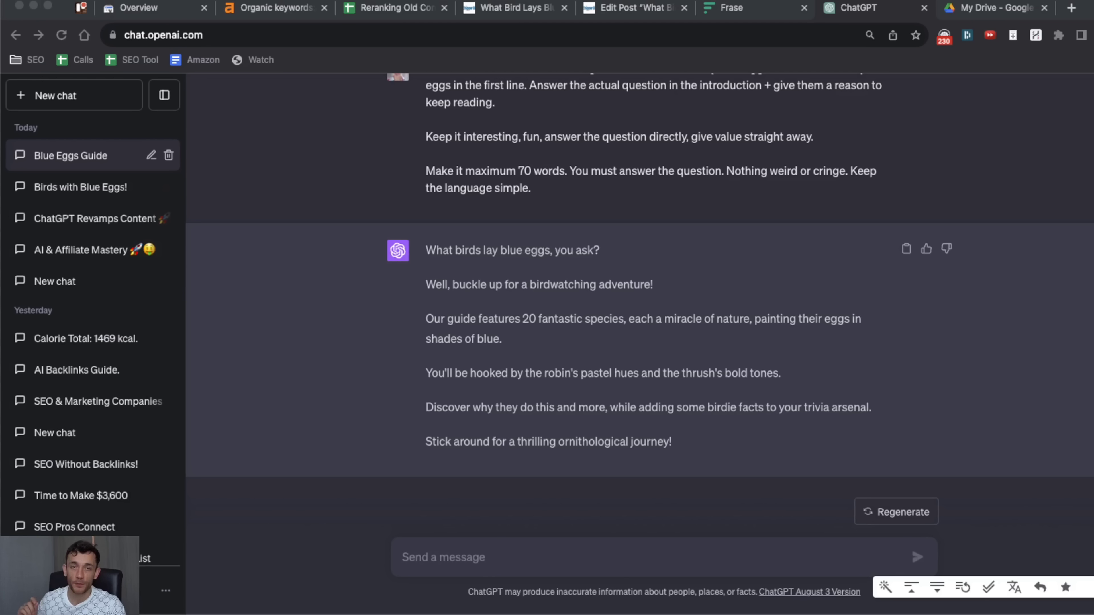
pyautogui.click(516, 396)
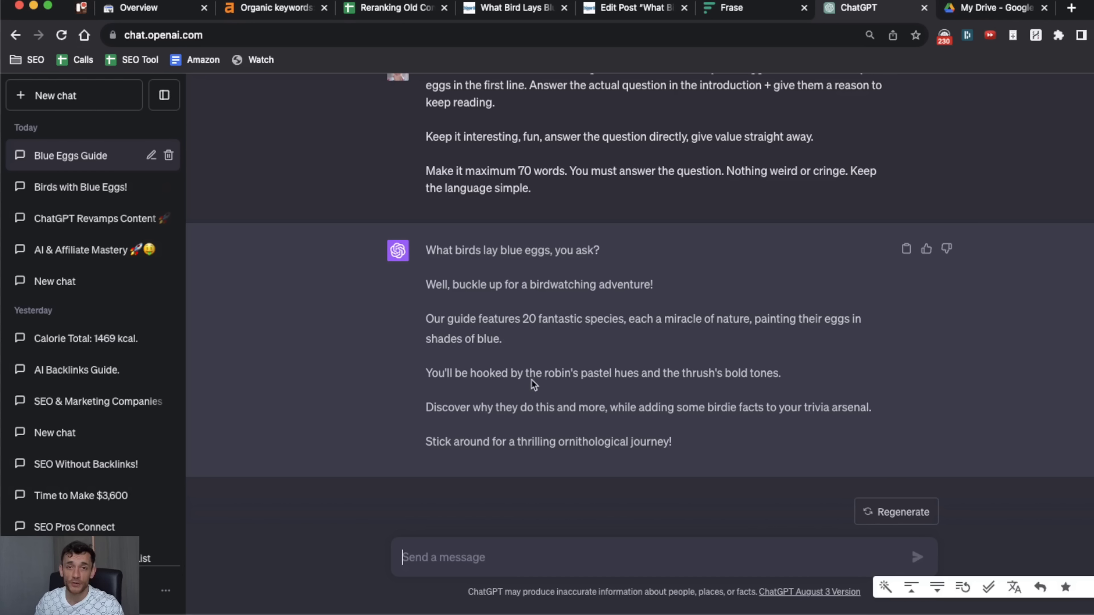
pyautogui.moveTo(425, 250); pyautogui.dragTo(689, 455)
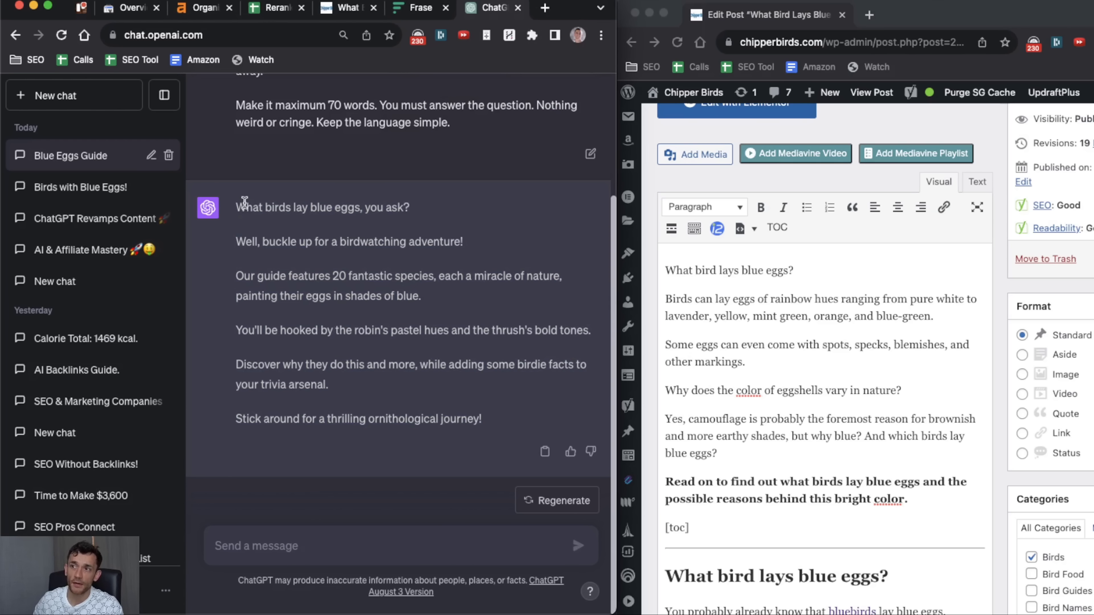
# Compare the generated introduction with the existing introduction above [toc] in the WordPress post editor
pyautogui.moveTo(239, 203); pyautogui.dragTo(489, 420)
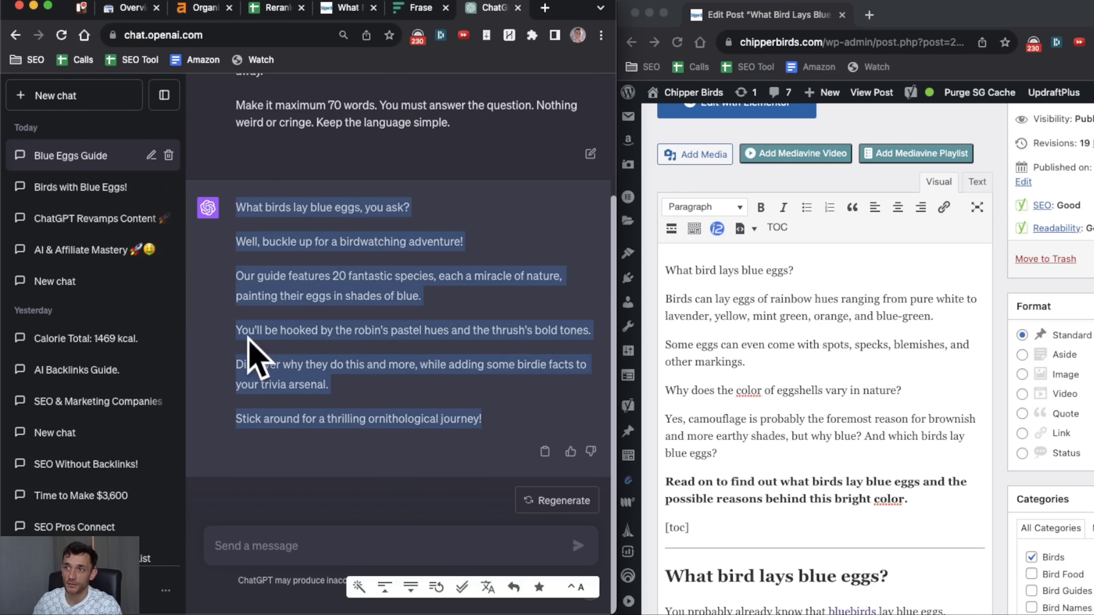
pyautogui.click(249, 195)
pyautogui.click(832, 269)
pyautogui.click(823, 465)
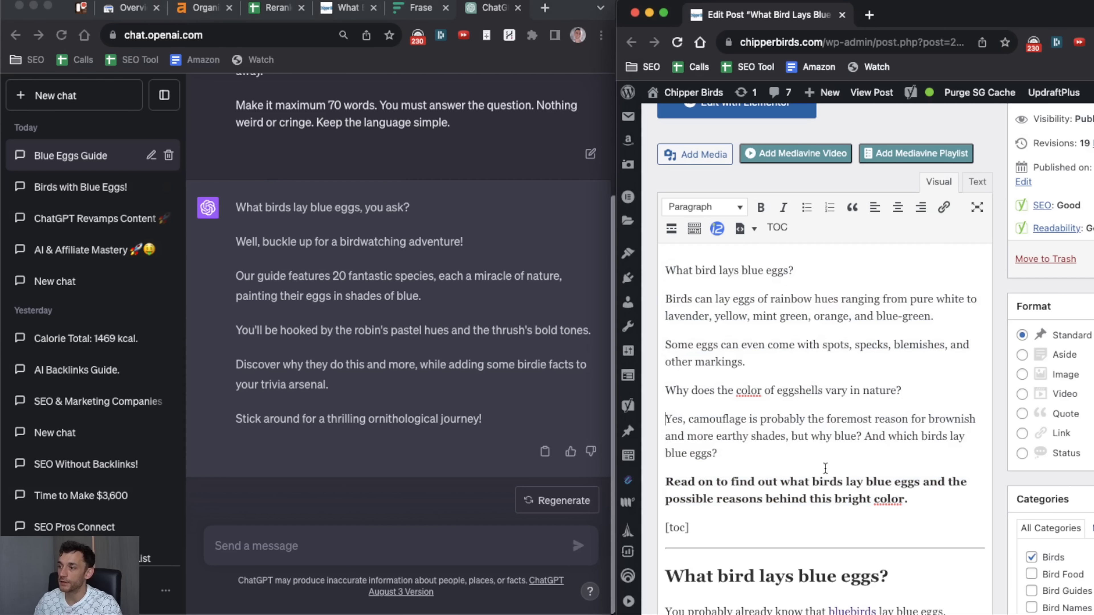
pyautogui.click(740, 532)
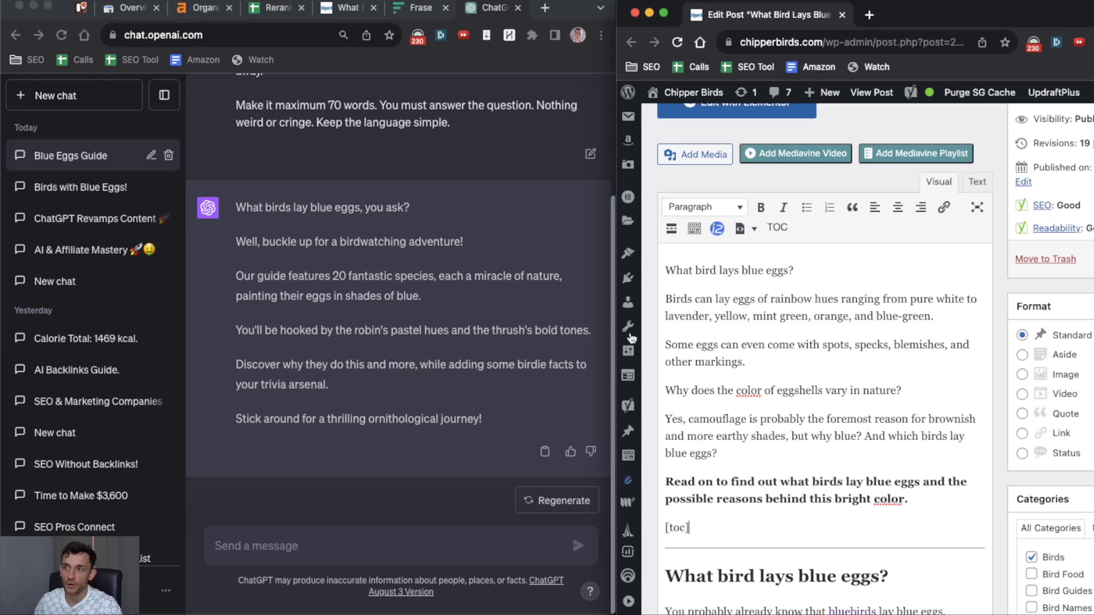
pyautogui.click(258, 209)
pyautogui.moveTo(235, 208); pyautogui.dragTo(506, 246)
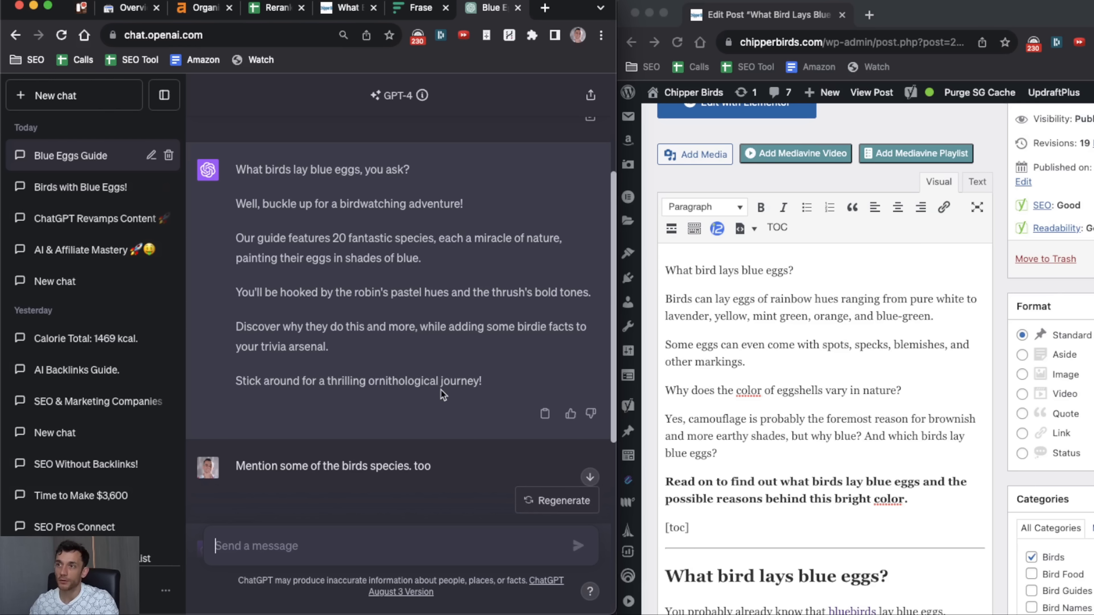
# Compare the reply to "Mention some of the birds species. too" with the first generated introduction, checking how directly it answers the question
pyautogui.scroll(-5, 425, 371)
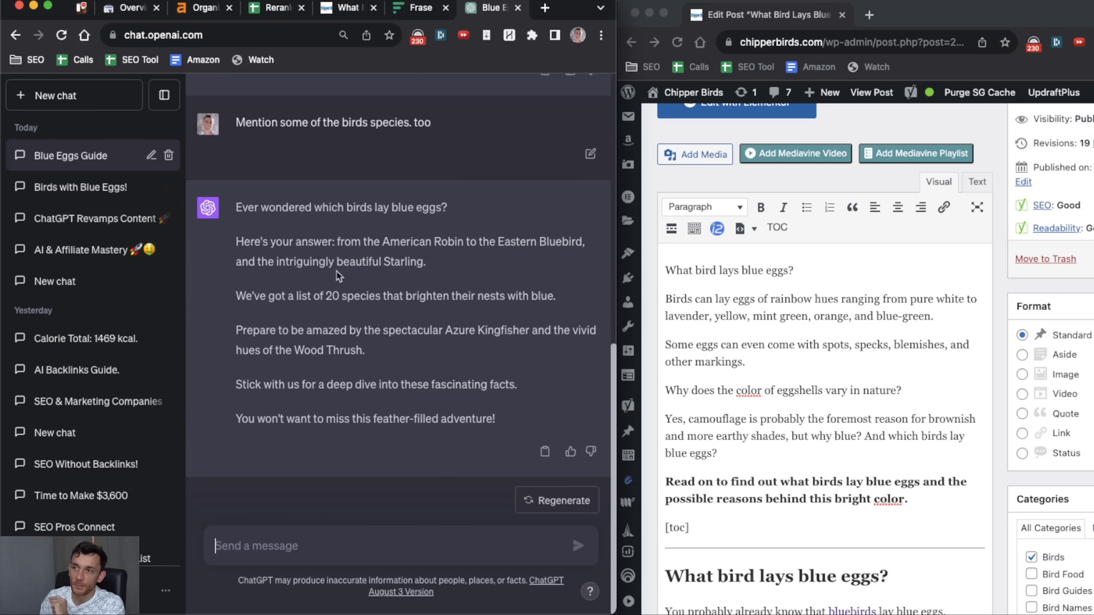
pyautogui.scroll(5, 344, 241)
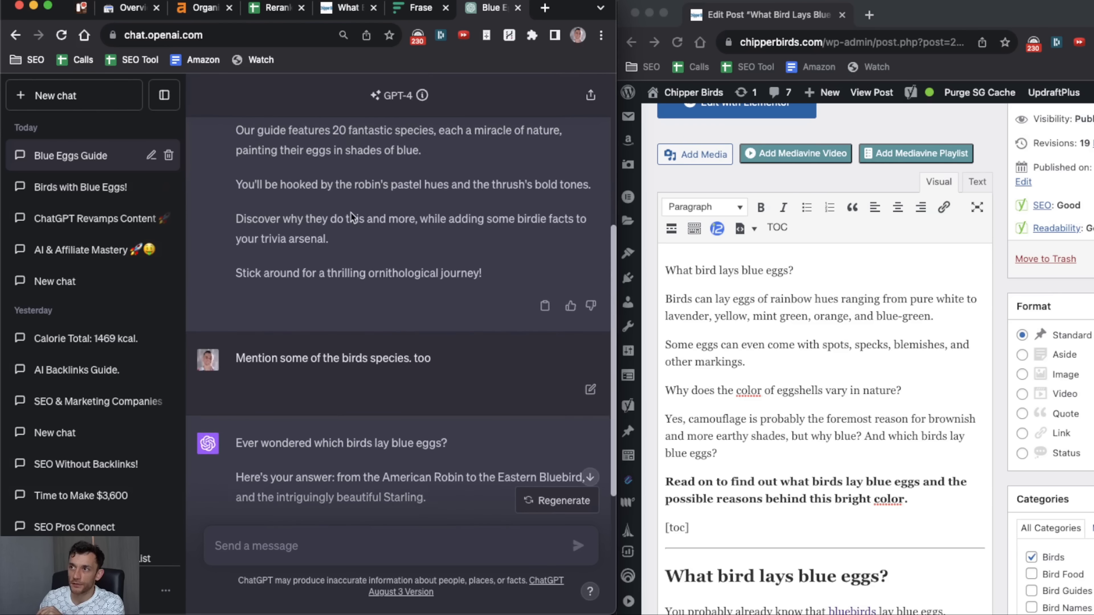
pyautogui.scroll(2, 351, 218)
pyautogui.moveTo(235, 210); pyautogui.dragTo(447, 239)
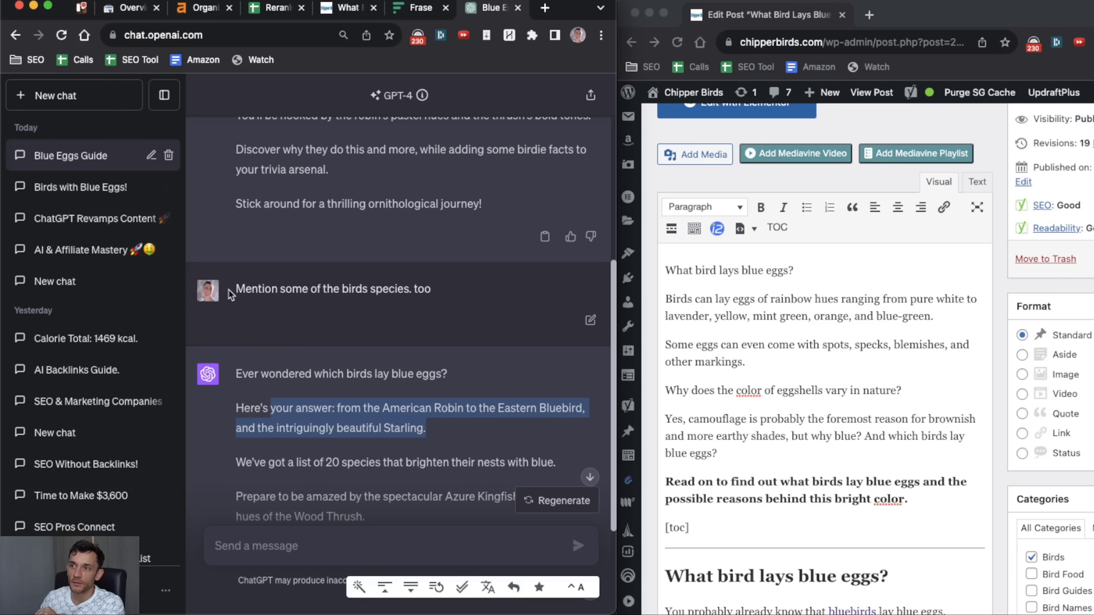
pyautogui.moveTo(231, 296); pyautogui.dragTo(489, 301)
pyautogui.scroll(5, 452, 298)
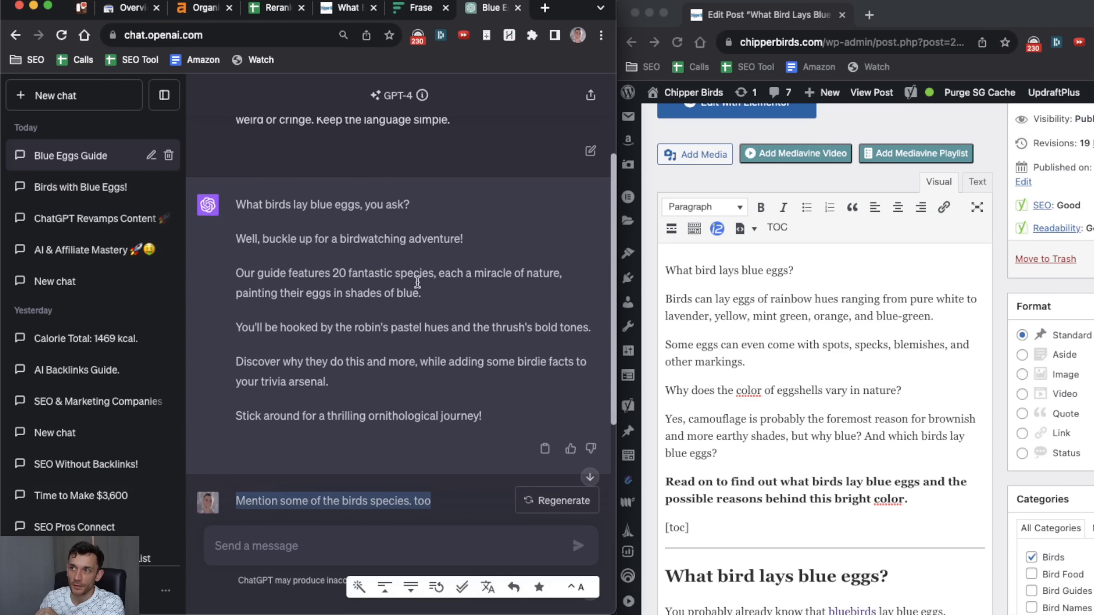
pyautogui.scroll(-9, 460, 341)
pyautogui.click(292, 249)
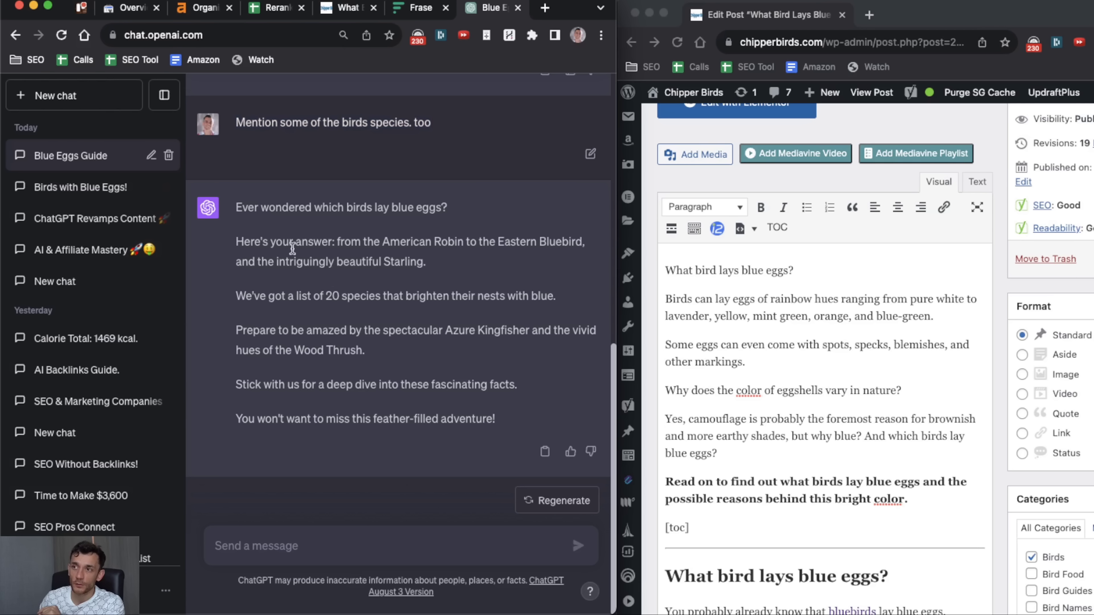
pyautogui.moveTo(235, 203); pyautogui.dragTo(488, 420)
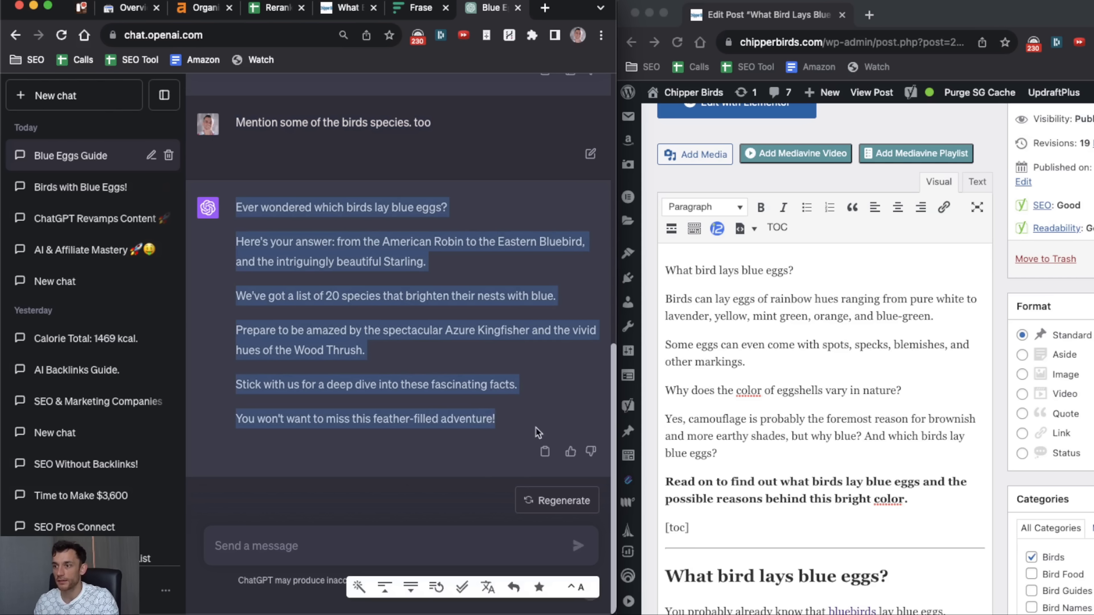
pyautogui.click(297, 301)
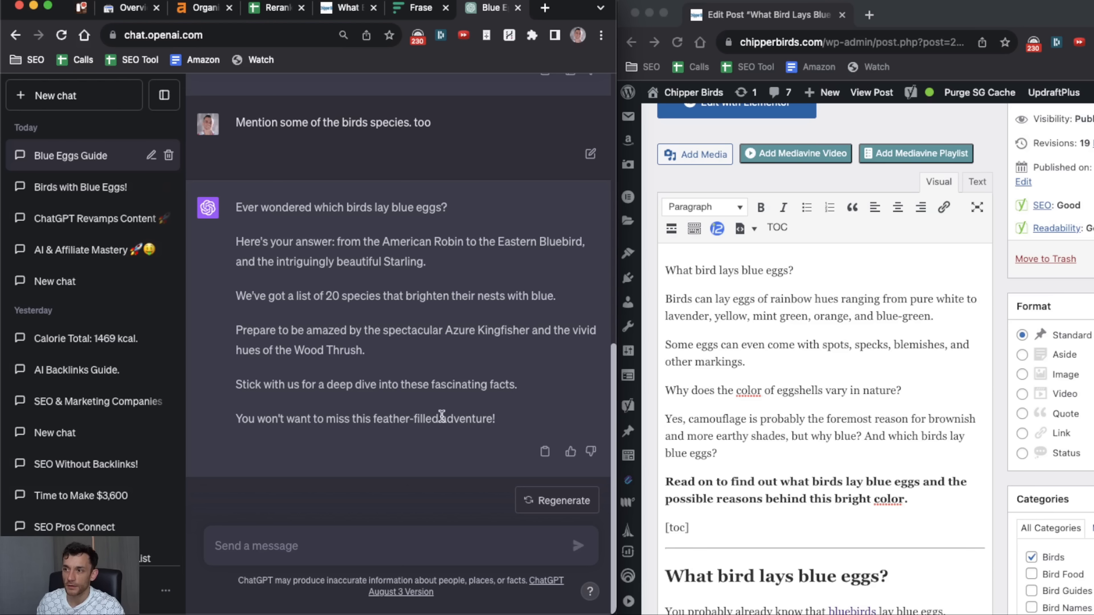
pyautogui.moveTo(440, 418); pyautogui.dragTo(368, 418)
# Replace the post's introduction above [toc] with ChatGPT's species-naming version and remove the blank line before it
pyautogui.moveTo(495, 424); pyautogui.dragTo(236, 206)
pyautogui.press('super+c')
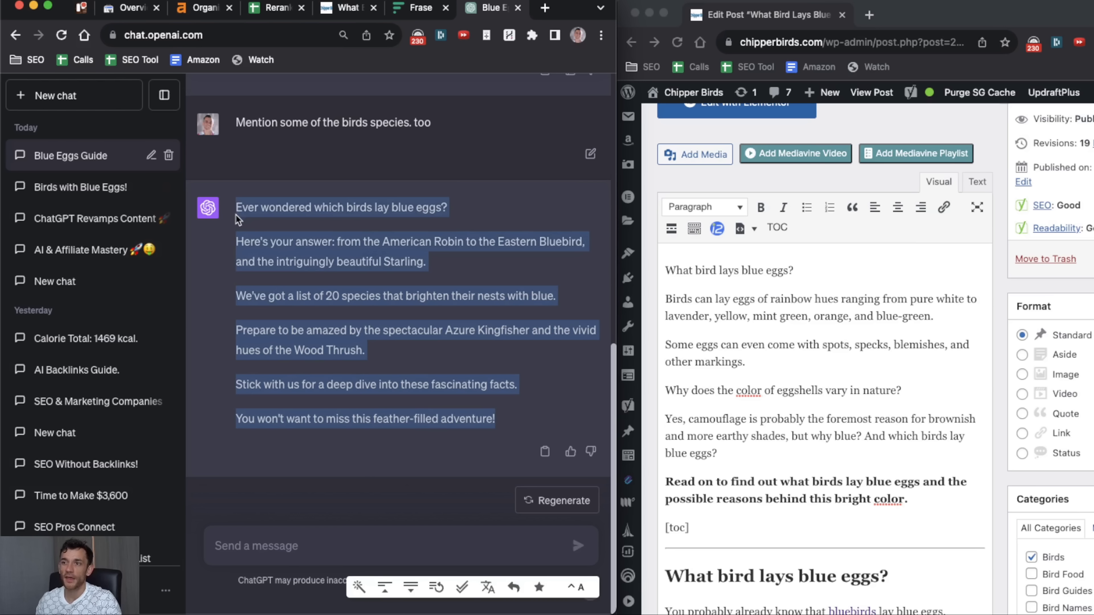
pyautogui.click(830, 438)
pyautogui.tripleClick(922, 499)
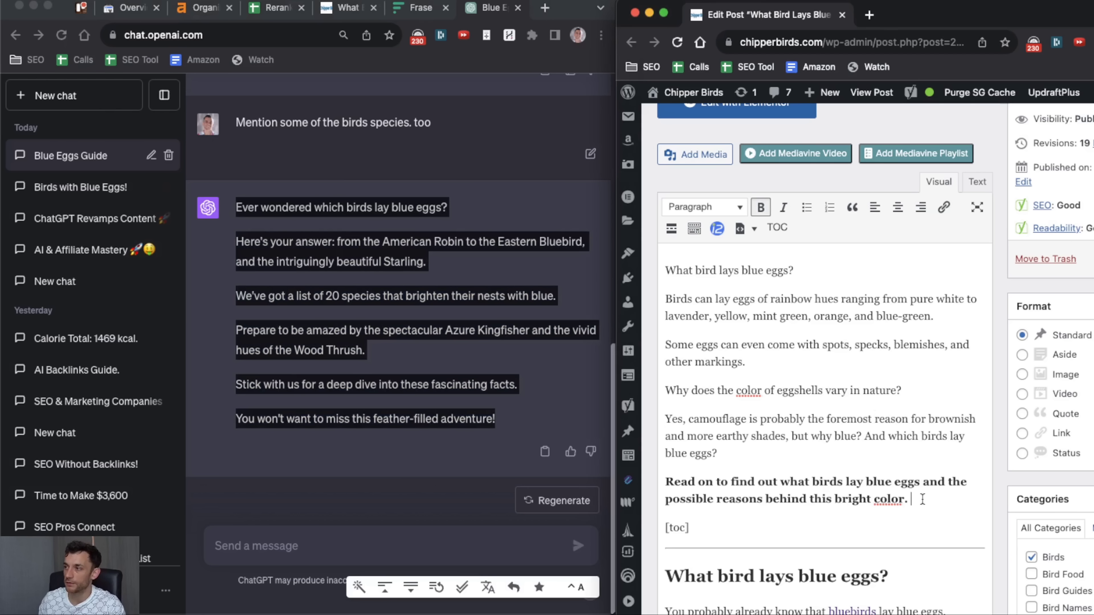
pyautogui.moveTo(909, 500); pyautogui.dragTo(610, 226)
pyautogui.press('super+v')
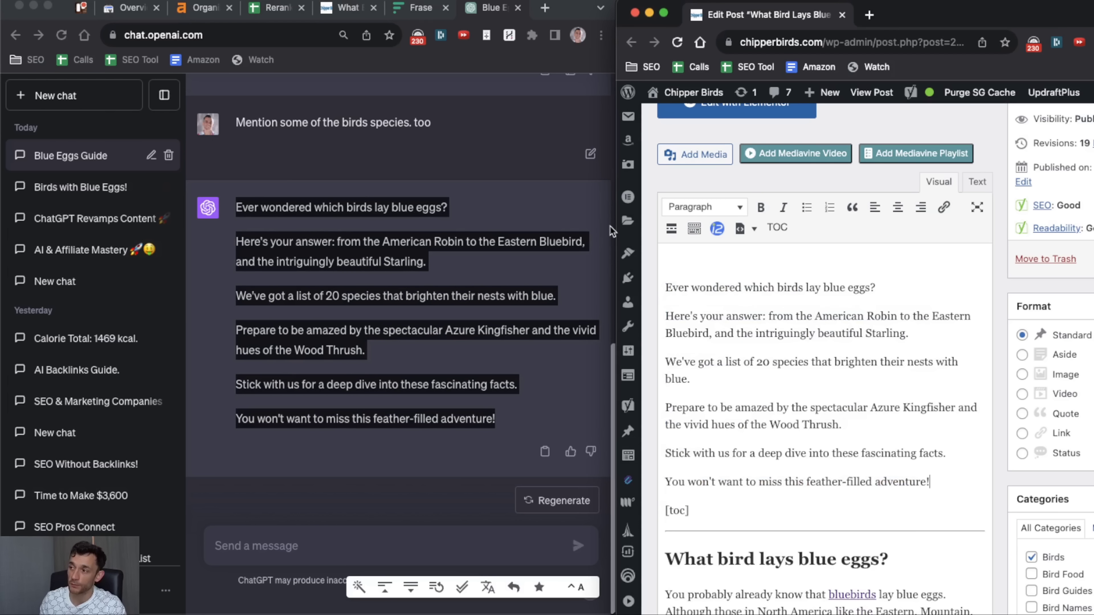
pyautogui.press('Delete')
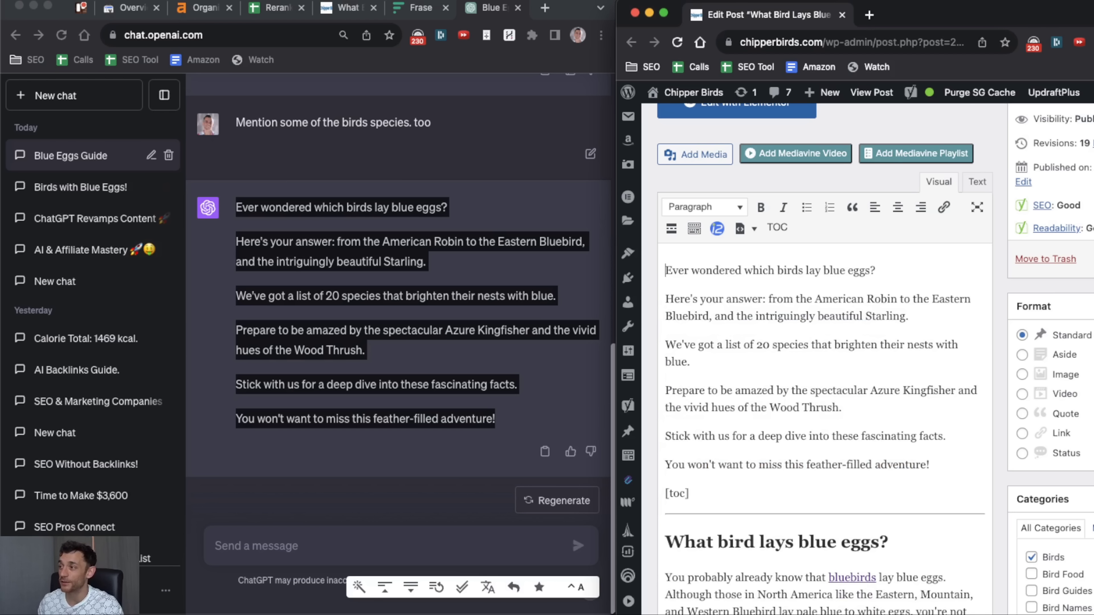
pyautogui.click(507, 224)
pyautogui.click(508, 224)
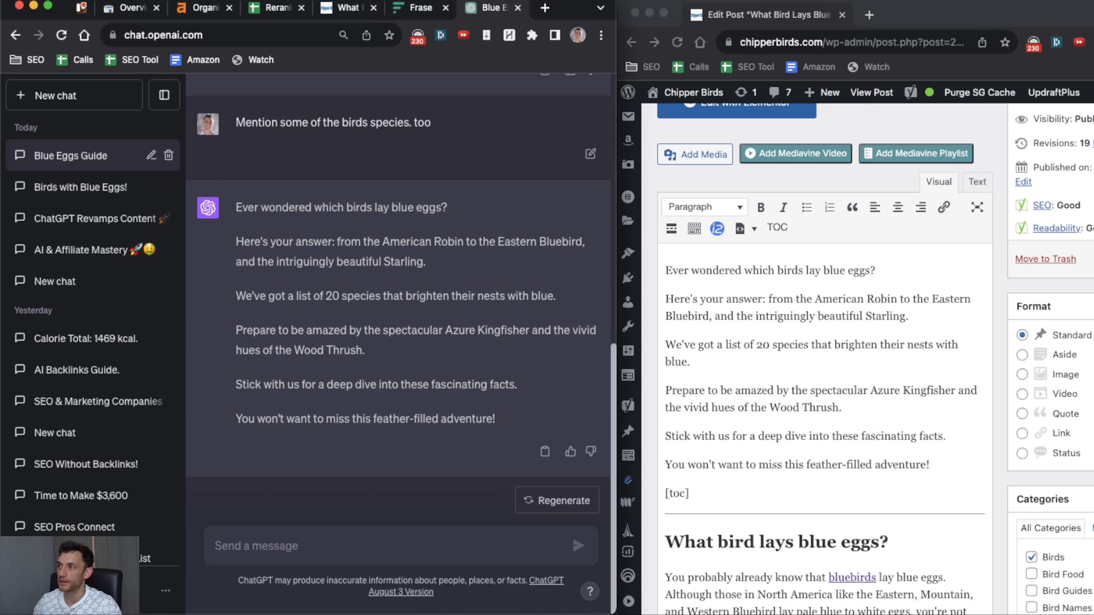
pyautogui.click(923, 20)
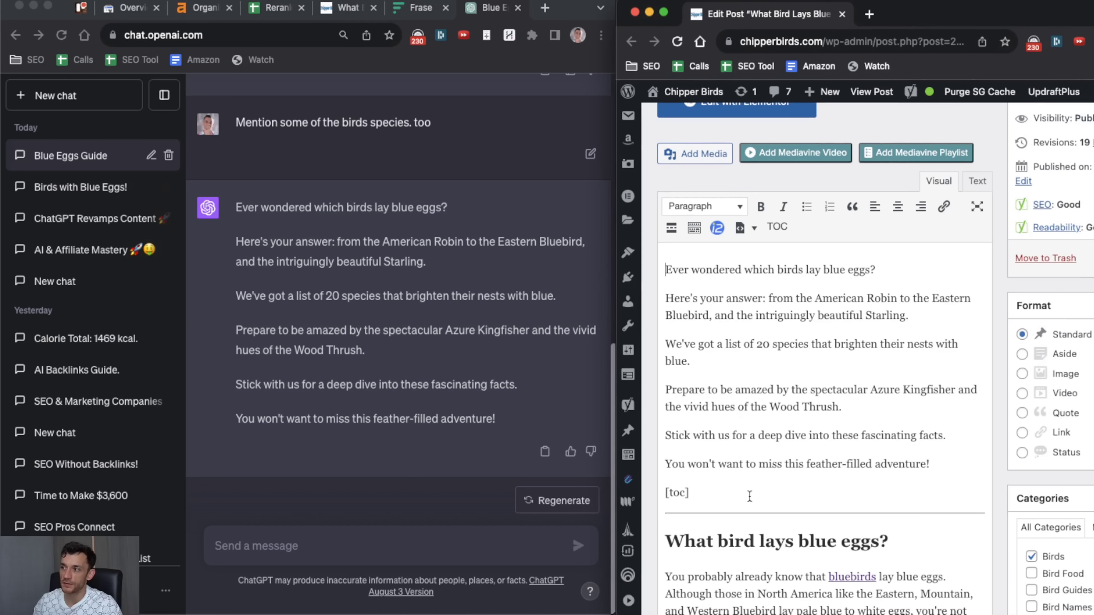
# Expand the post editor to the full window and update the published post
pyautogui.scroll(5, 750, 496)
pyautogui.hotkey('ctrl', 'alt', 'Return')
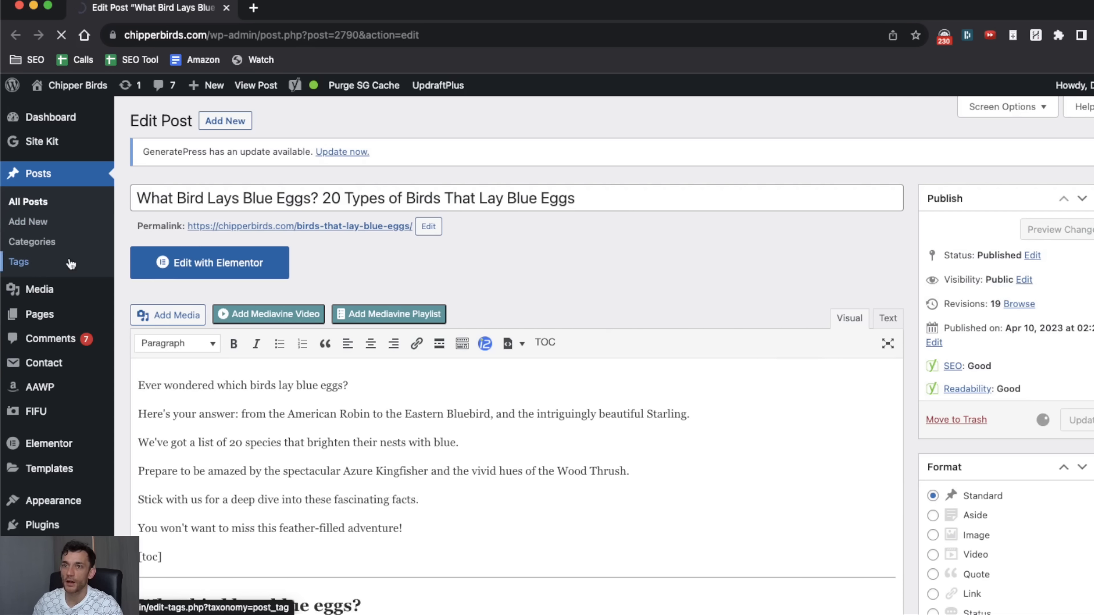
# Find the Chipper Birds listing in the Google results for "what birds lay blue eggs" and examine its title
pyautogui.press('super+grave')
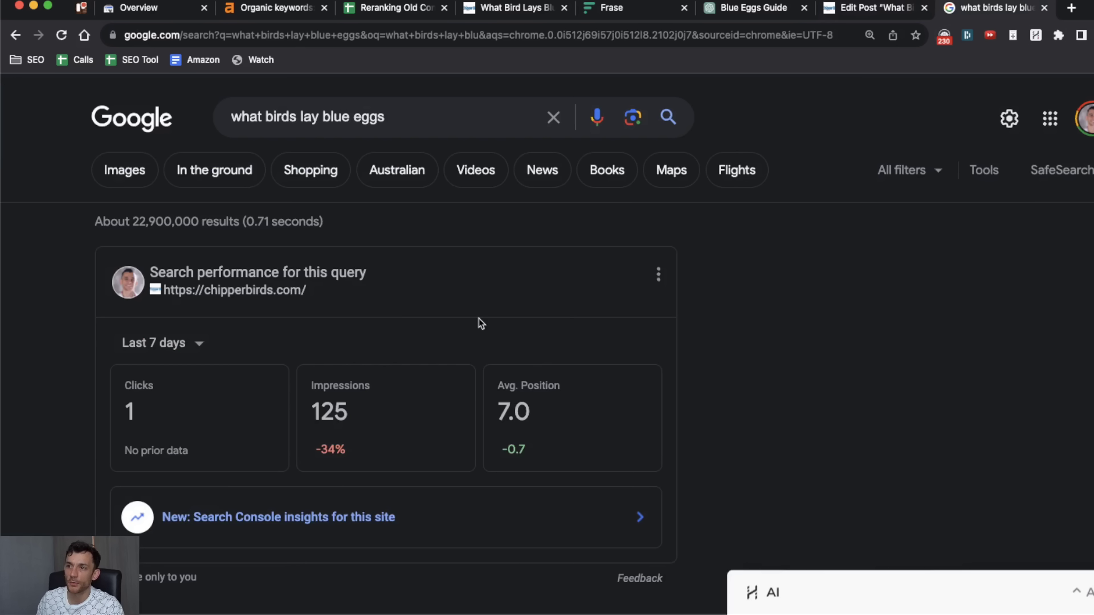
pyautogui.scroll(-10, 512, 313)
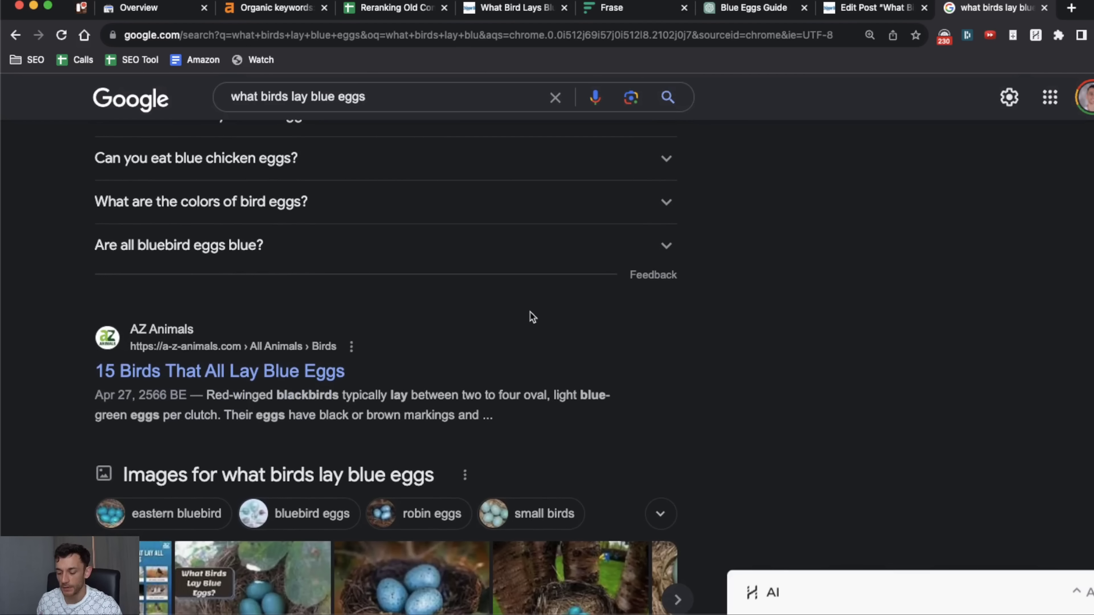
pyautogui.scroll(-8, 236, 362)
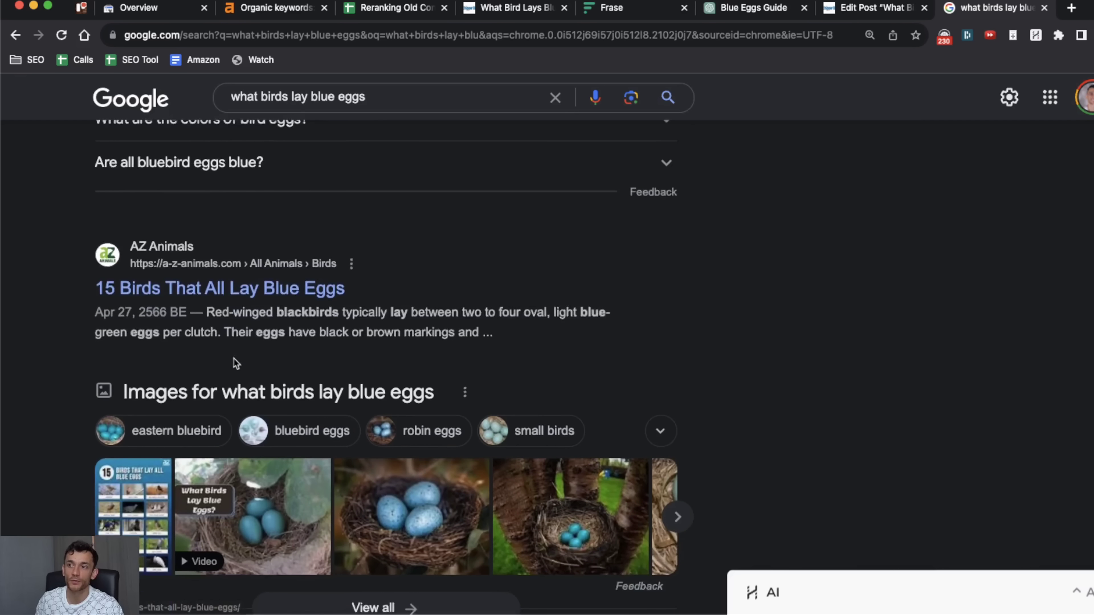
pyautogui.scroll(-15, 349, 383)
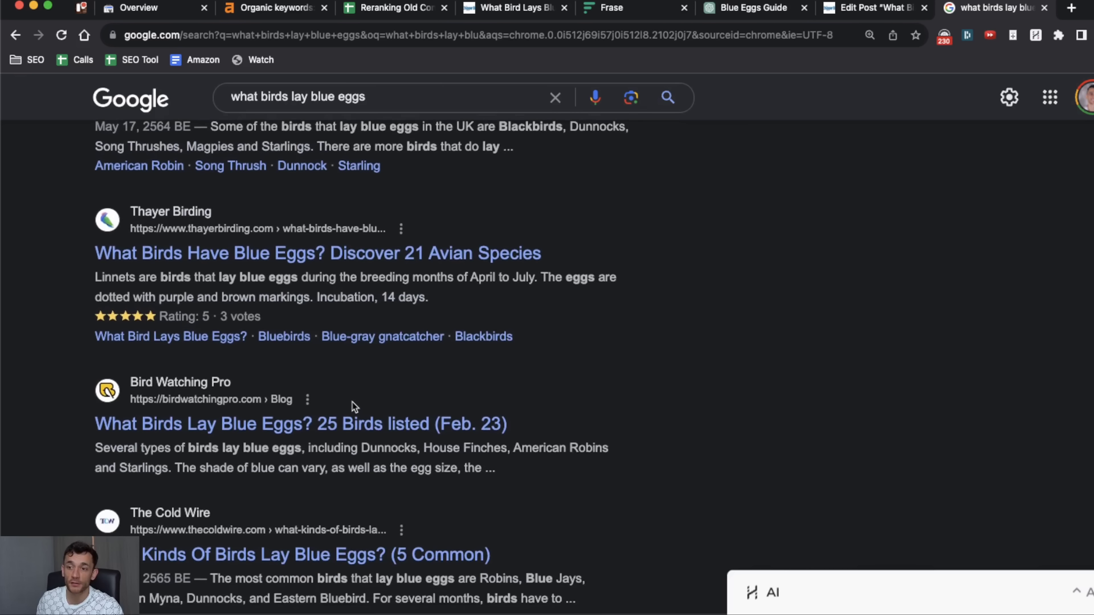
pyautogui.scroll(-5, 354, 414)
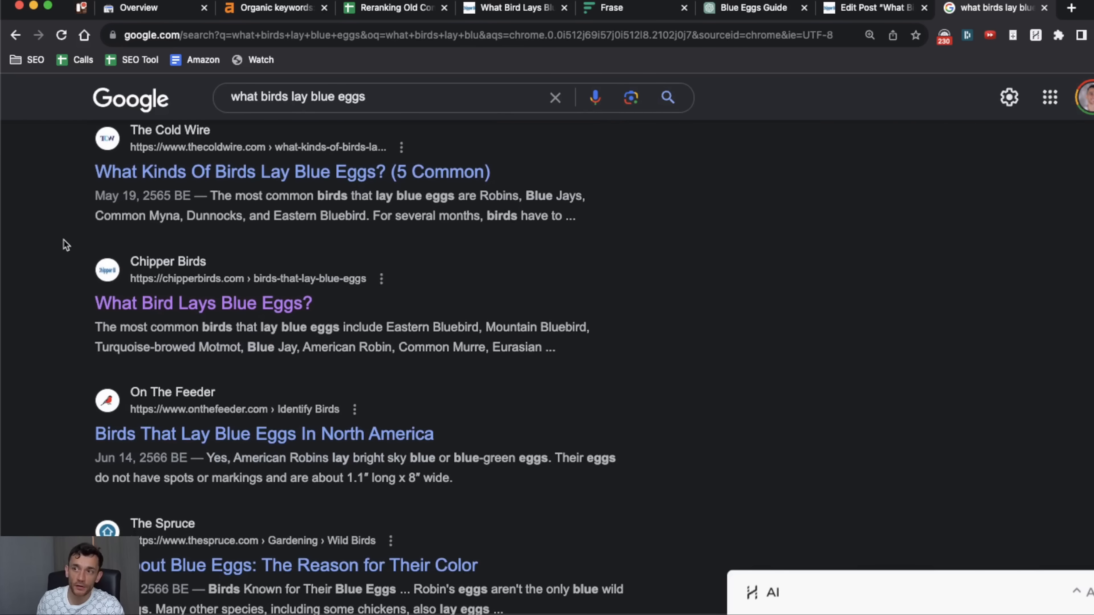
pyautogui.moveTo(66, 245); pyautogui.dragTo(85, 297)
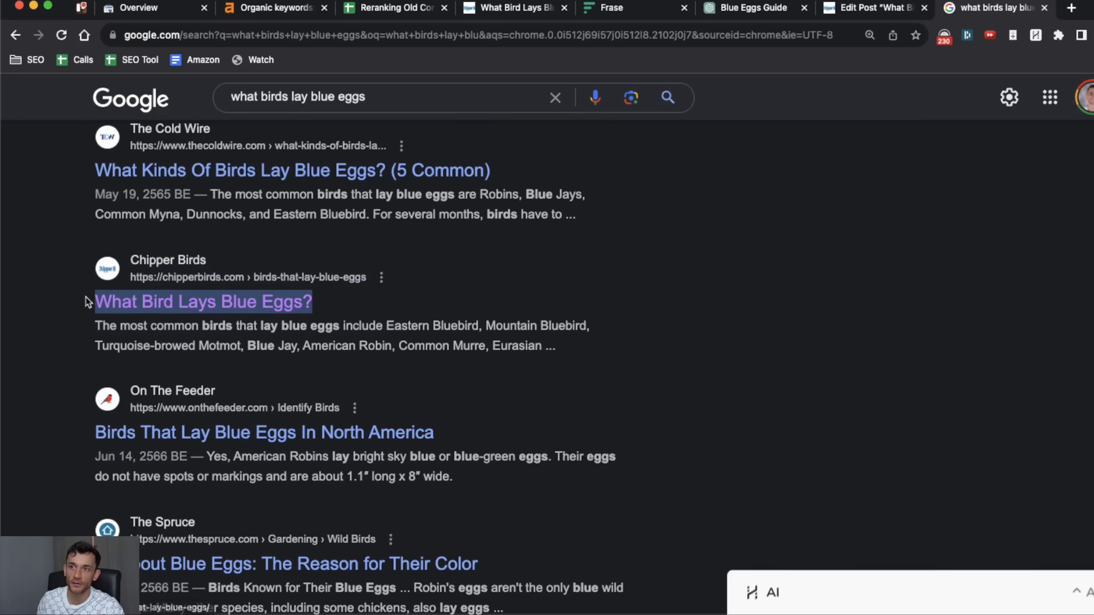
pyautogui.scroll(1, 208, 300)
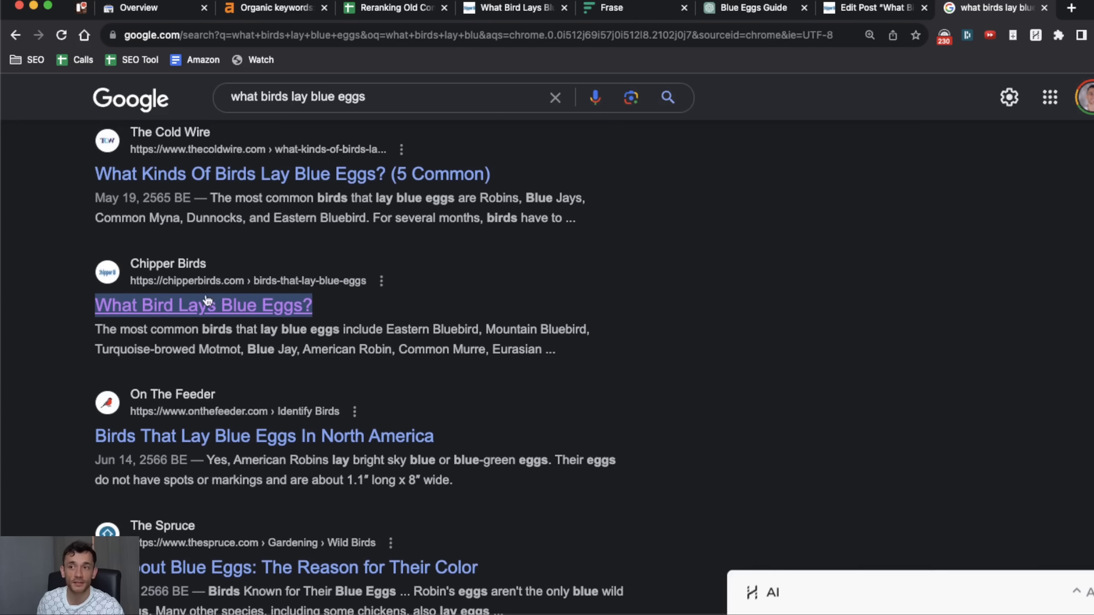
pyautogui.scroll(3, 725, 248)
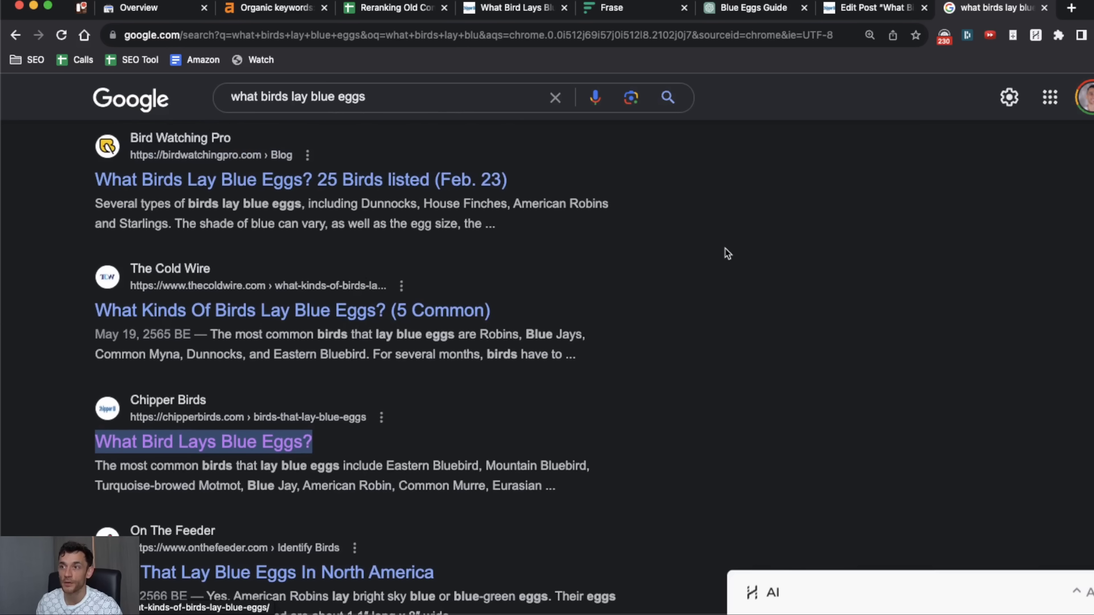
# Examine how the Bird Watching Pro result uses a bird count and date in its title
pyautogui.click(725, 250)
pyautogui.scroll(5, 539, 324)
pyautogui.moveTo(527, 403); pyautogui.dragTo(301, 400)
pyautogui.click(501, 424)
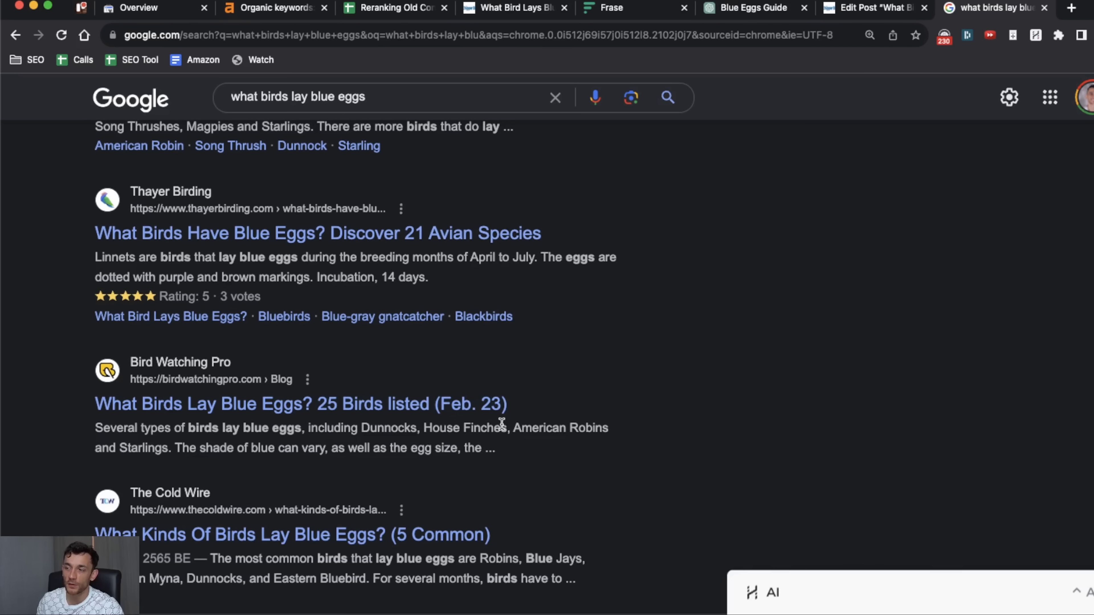
pyautogui.moveTo(560, 412); pyautogui.dragTo(434, 407)
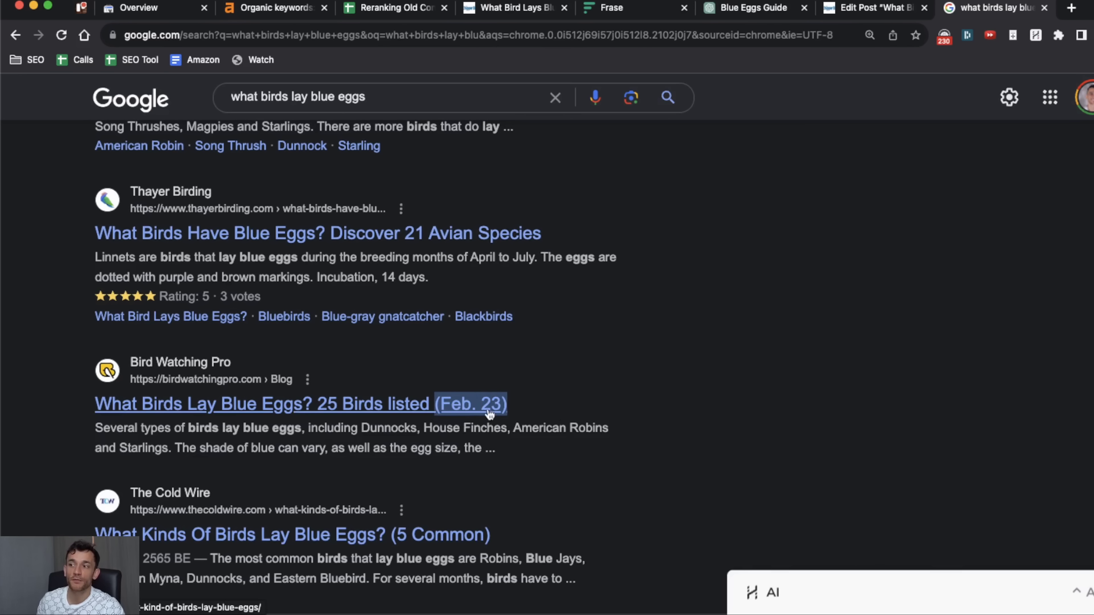
pyautogui.click(716, 380)
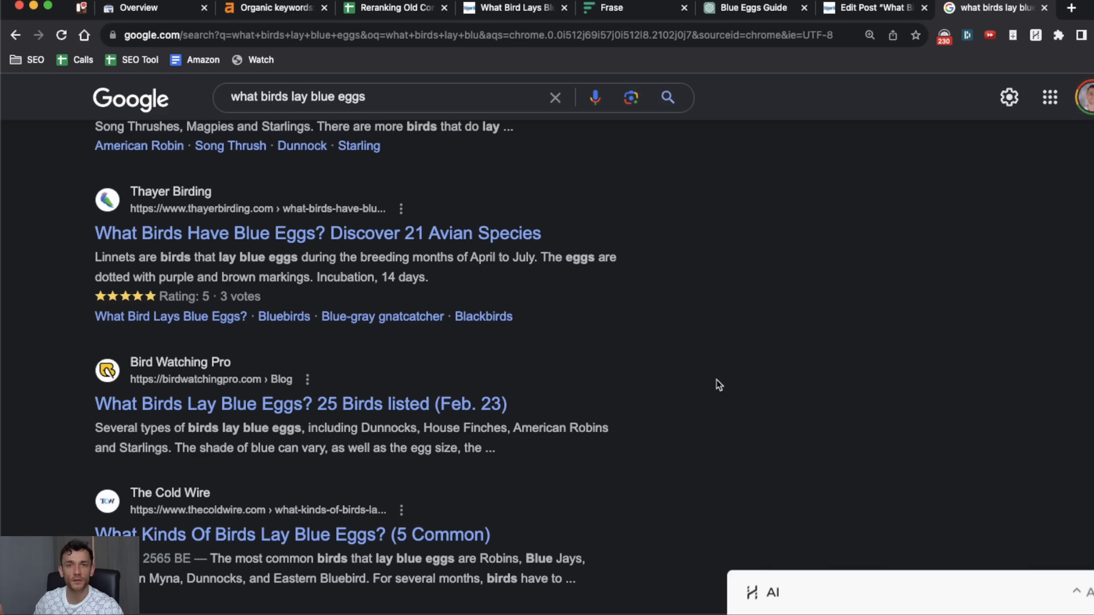
# Examine the title and description of the AZ Animals listing in the Google results
pyautogui.scroll(6, 716, 379)
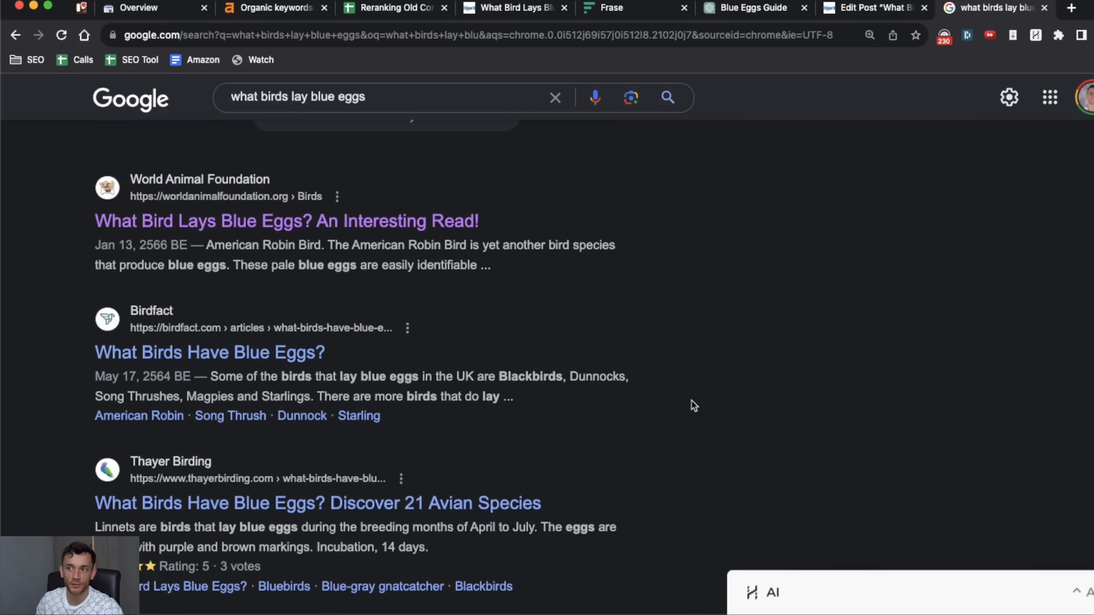
pyautogui.scroll(10, 685, 408)
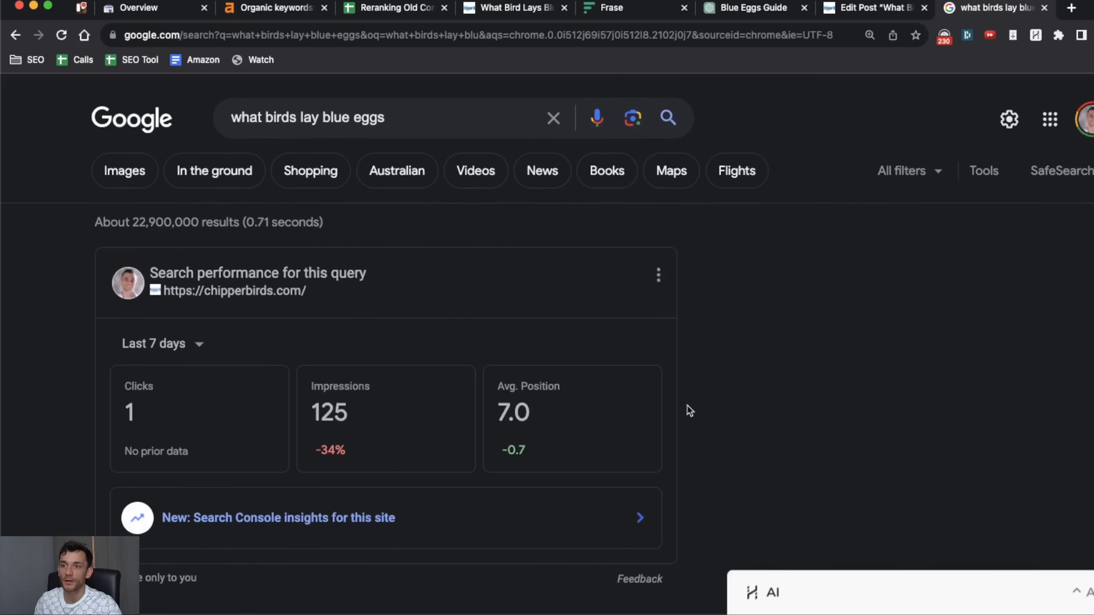
pyautogui.scroll(-14, 687, 409)
pyautogui.moveTo(64, 302); pyautogui.dragTo(509, 391)
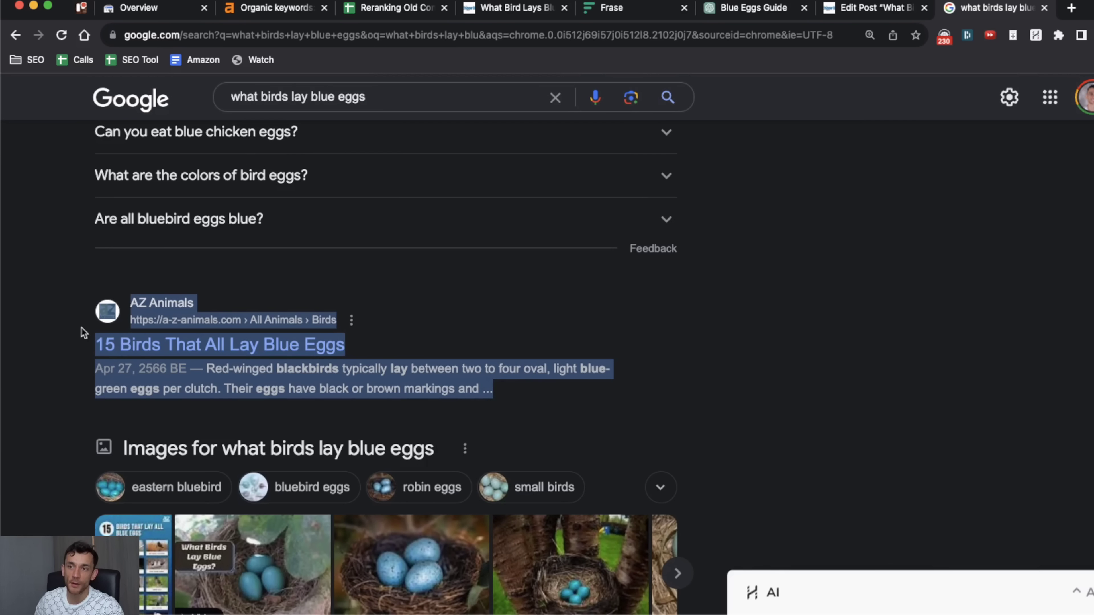
pyautogui.click(759, 220)
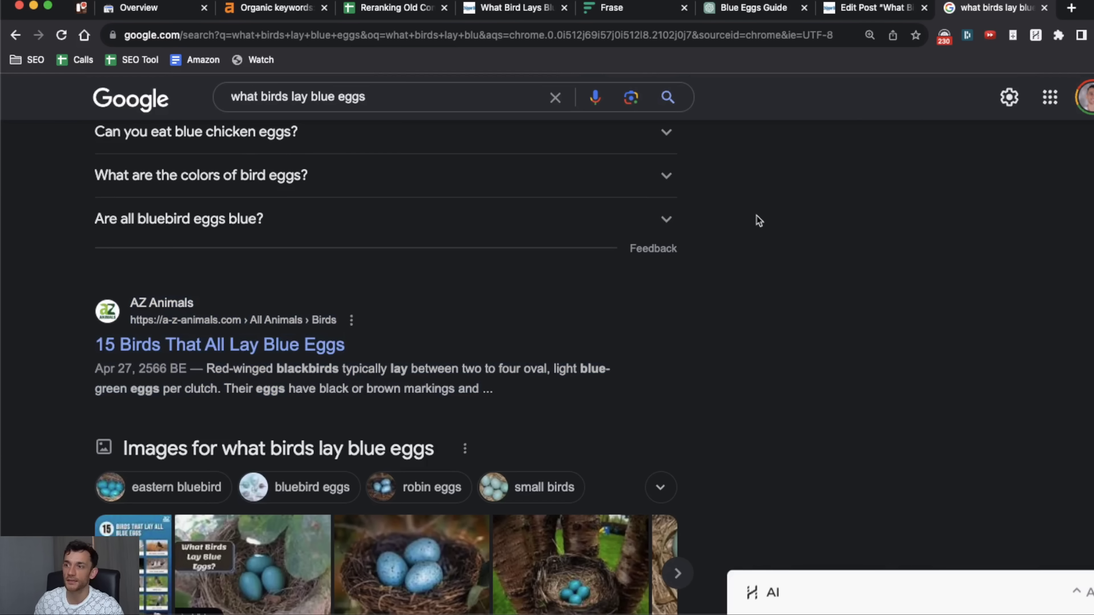
# Set the Yoast SEO title of the WordPress post to "What Bird Lays Blue Eggs? Here's 20 Species [2023]"
pyautogui.click(883, 13)
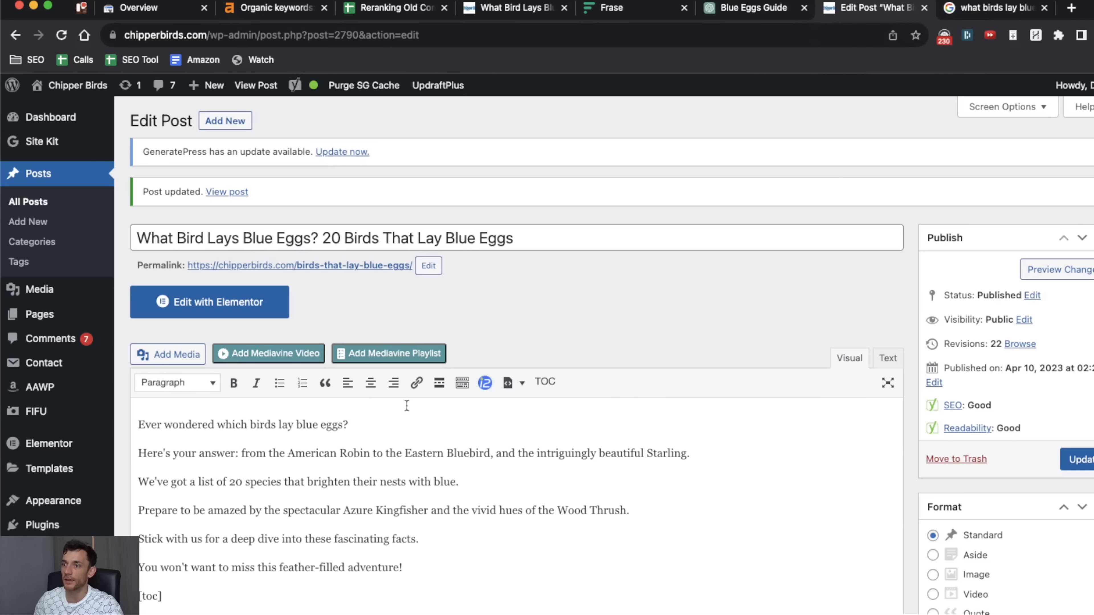
pyautogui.scroll(-20, 524, 320)
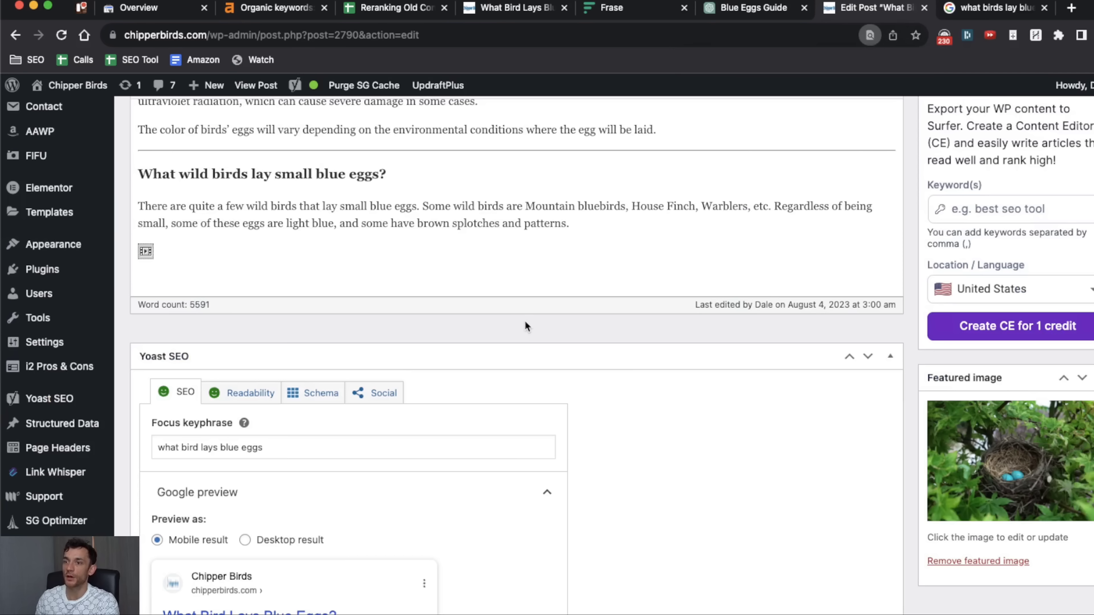
pyautogui.scroll(-3, 519, 345)
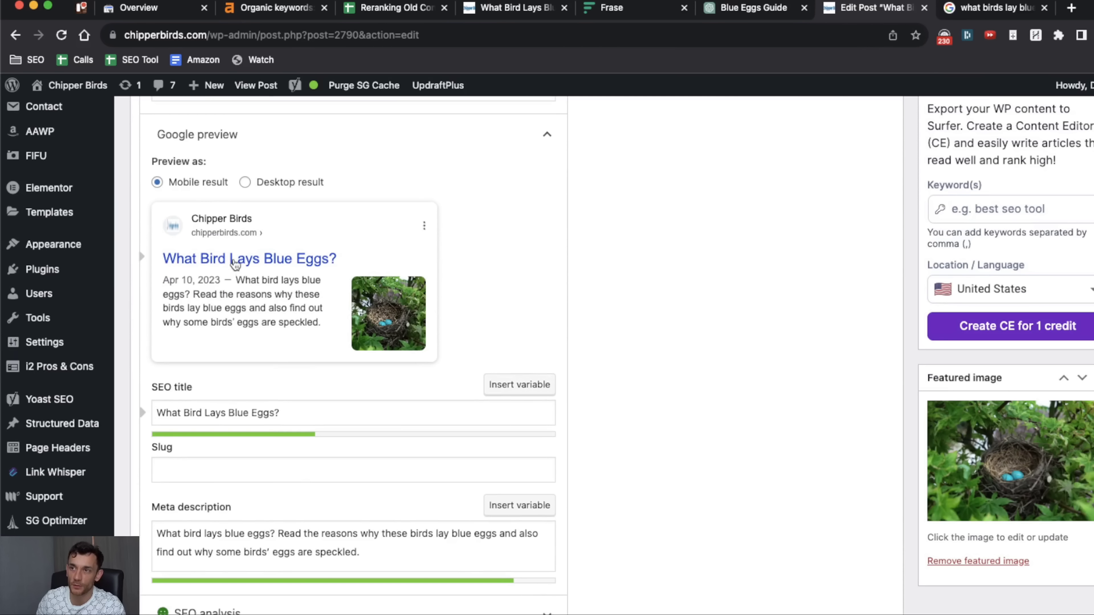
pyautogui.click(308, 413)
pyautogui.scroll(-2, 659, 398)
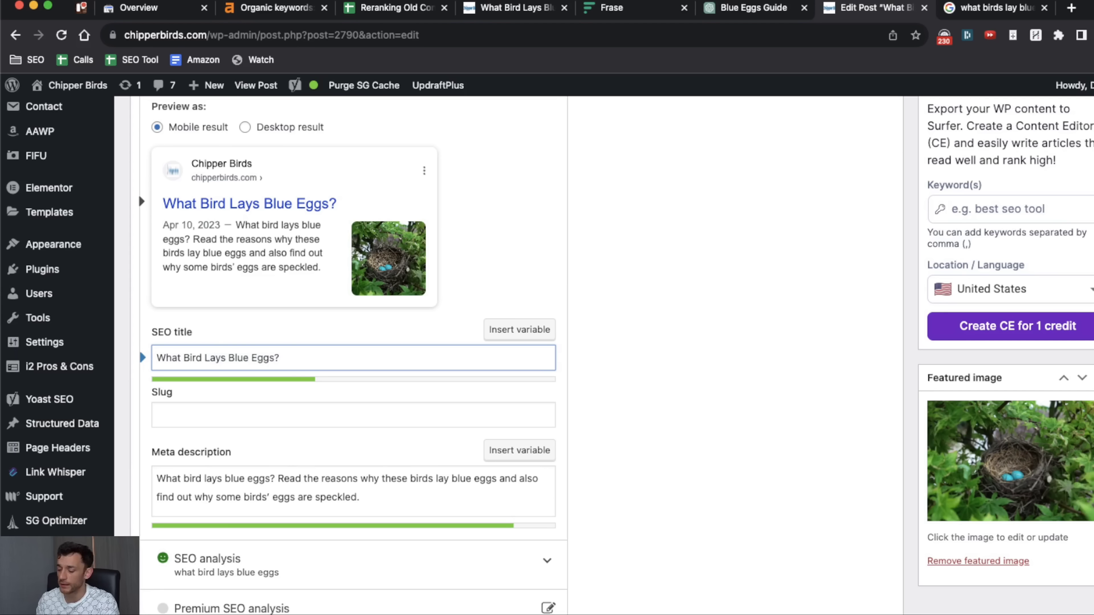
pyautogui.write('0')
pyautogui.press('BackSpace')
pyautogui.moveTo(305, 354); pyautogui.dragTo(359, 356)
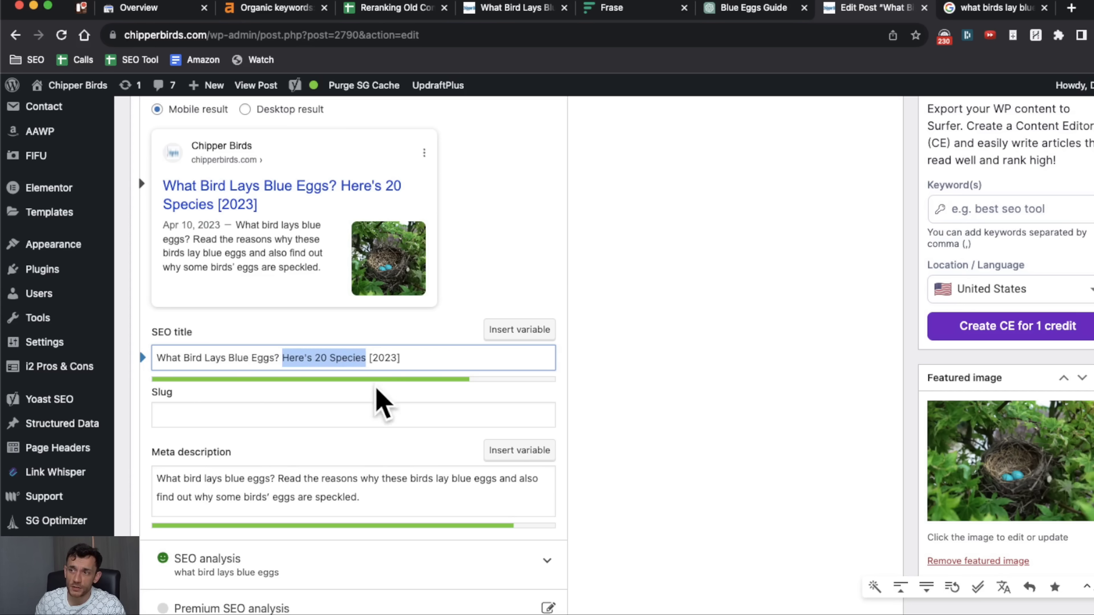
# Check the wording of the new SEO title and update the post
pyautogui.moveTo(321, 358); pyautogui.dragTo(152, 357)
pyautogui.moveTo(410, 357); pyautogui.dragTo(341, 353)
pyautogui.click(810, 319)
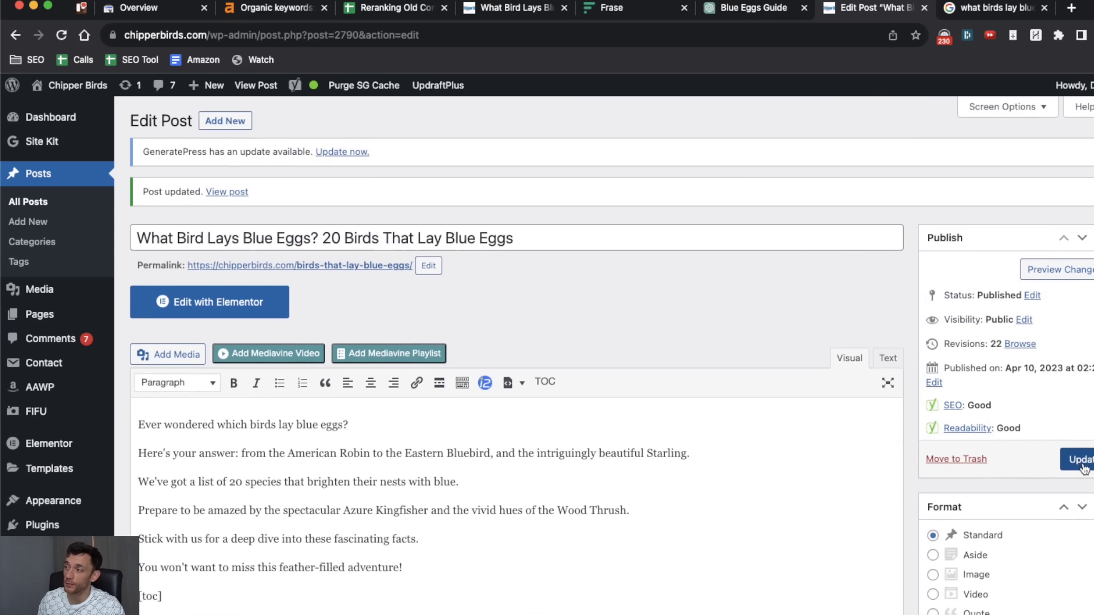
pyautogui.click(1081, 461)
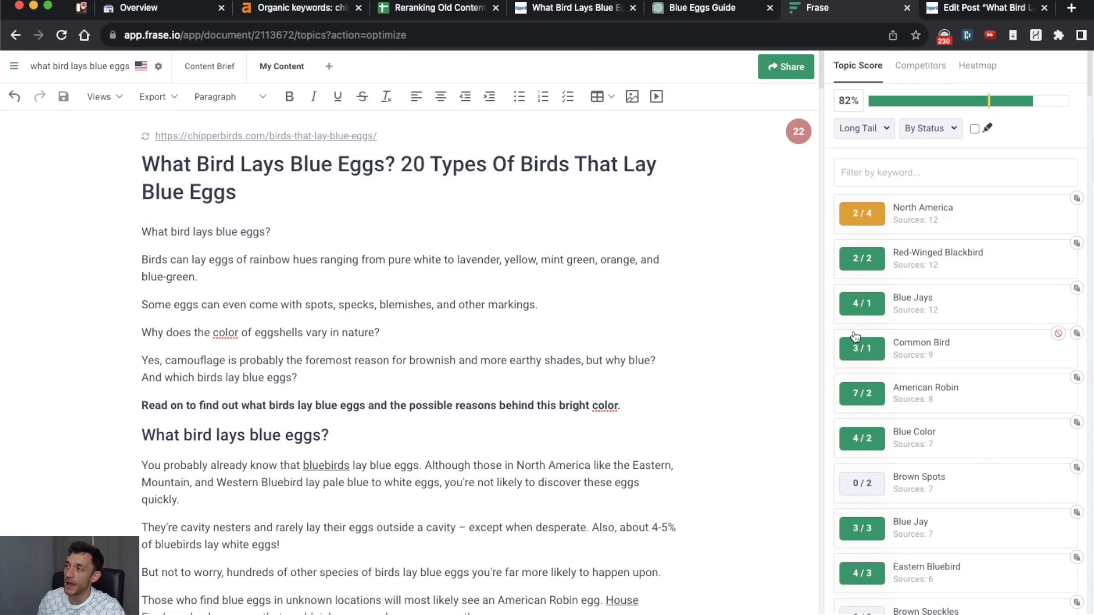
# Look through Frase's Topic Score keywords for terms missing from the blue eggs article
pyautogui.scroll(-10, 866, 336)
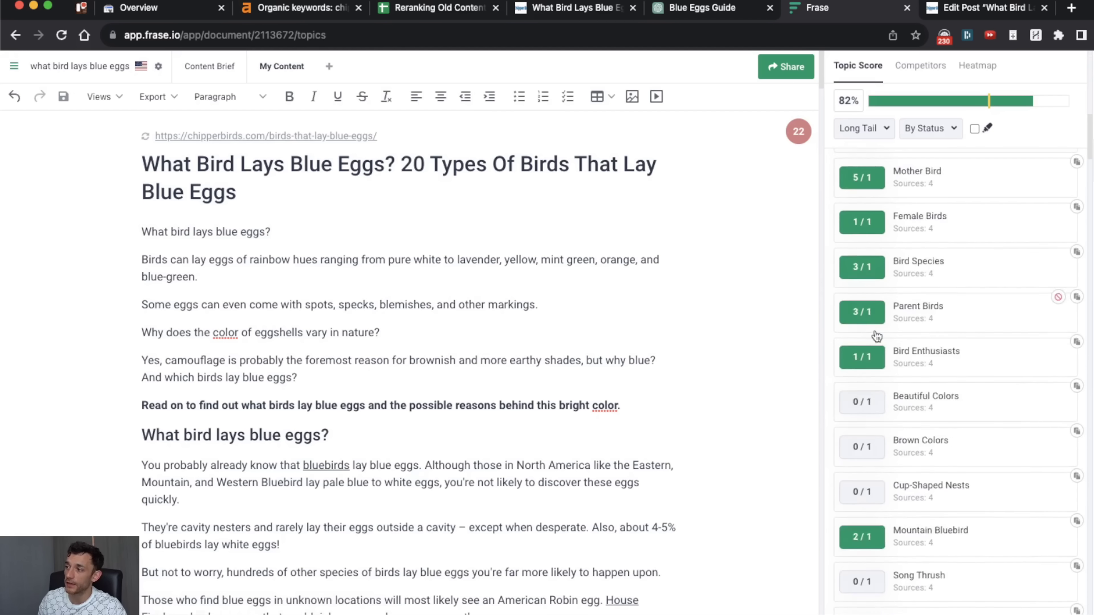
pyautogui.scroll(-10, 957, 310)
pyautogui.scroll(3, 940, 321)
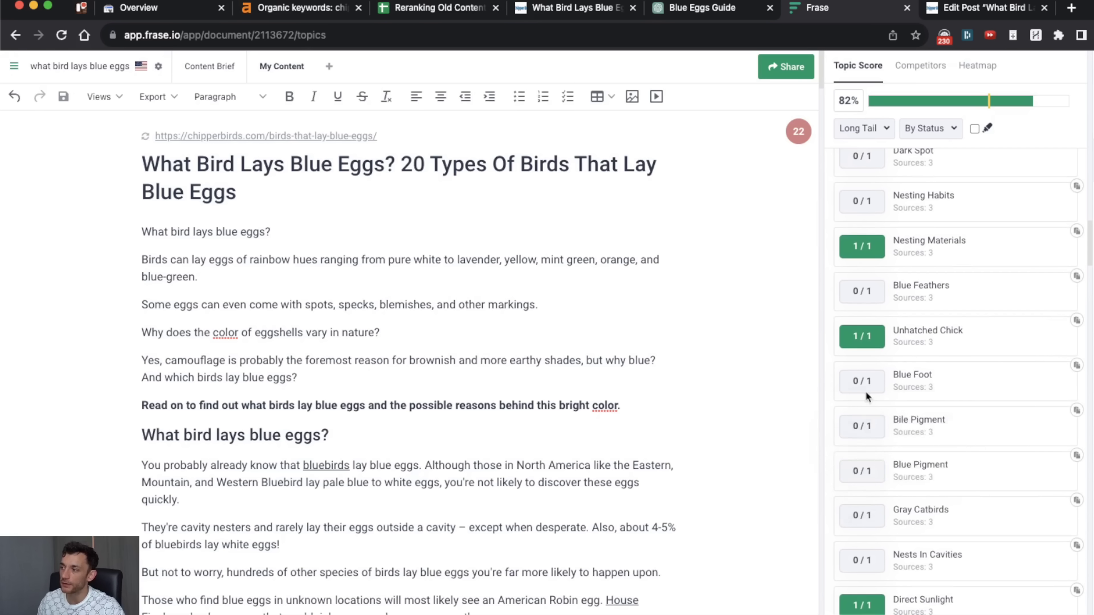
pyautogui.scroll(-15, 905, 379)
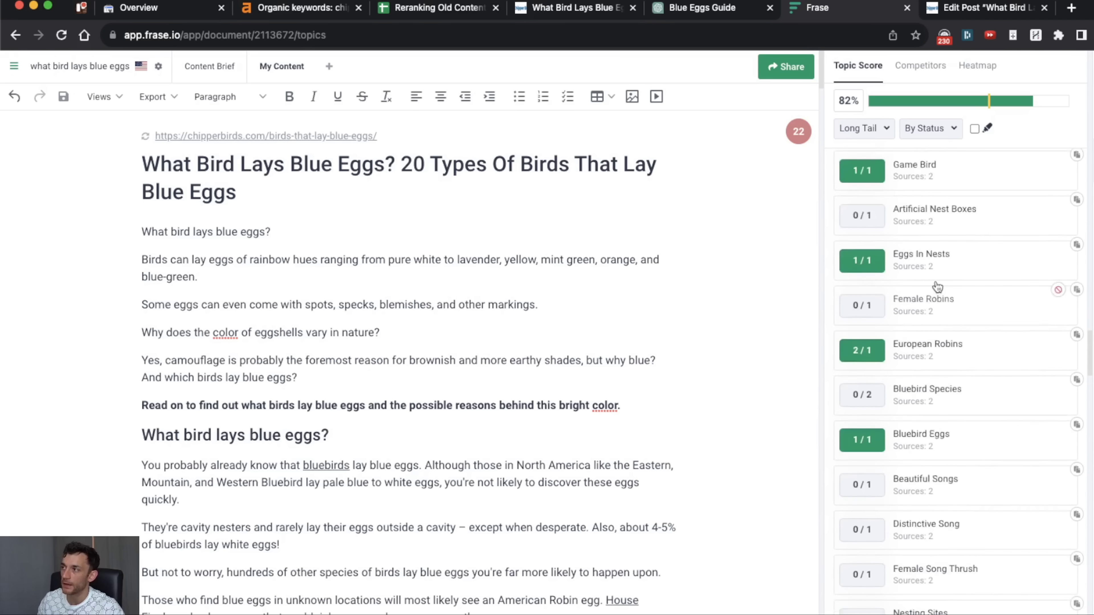
pyautogui.scroll(-5, 935, 220)
# Try adding "colored bird eggs" on two lines after the "blue-green" paragraph to test the Topic Score, and delete both lines
pyautogui.click(458, 337)
pyautogui.click(197, 277)
pyautogui.press('Return')
pyautogui.write('clo')
pyautogui.write('olored bird eg')
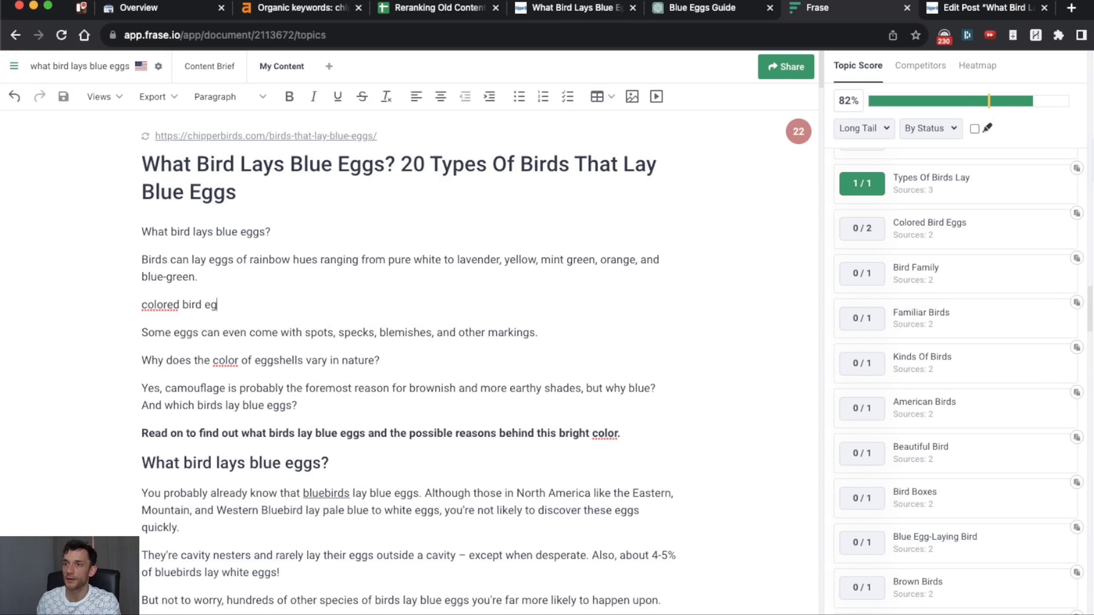
pyautogui.write('gs')
pyautogui.press('Return')
pyautogui.write('colored bird eggs')
pyautogui.moveTo(230, 332); pyautogui.dragTo(151, 306)
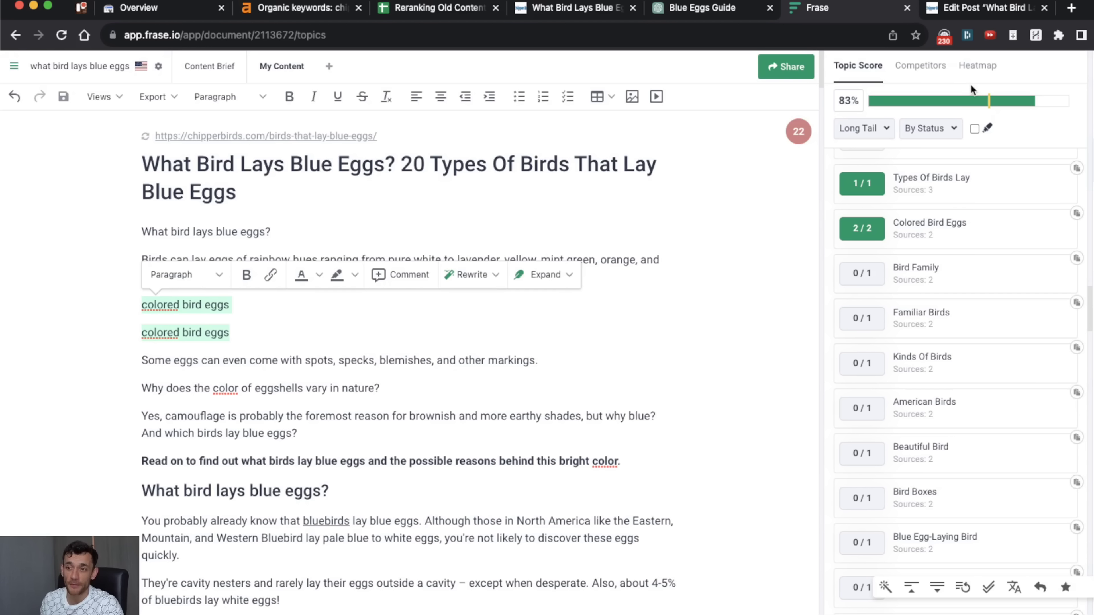
pyautogui.press('BackSpace')
pyautogui.press('BackSpace')
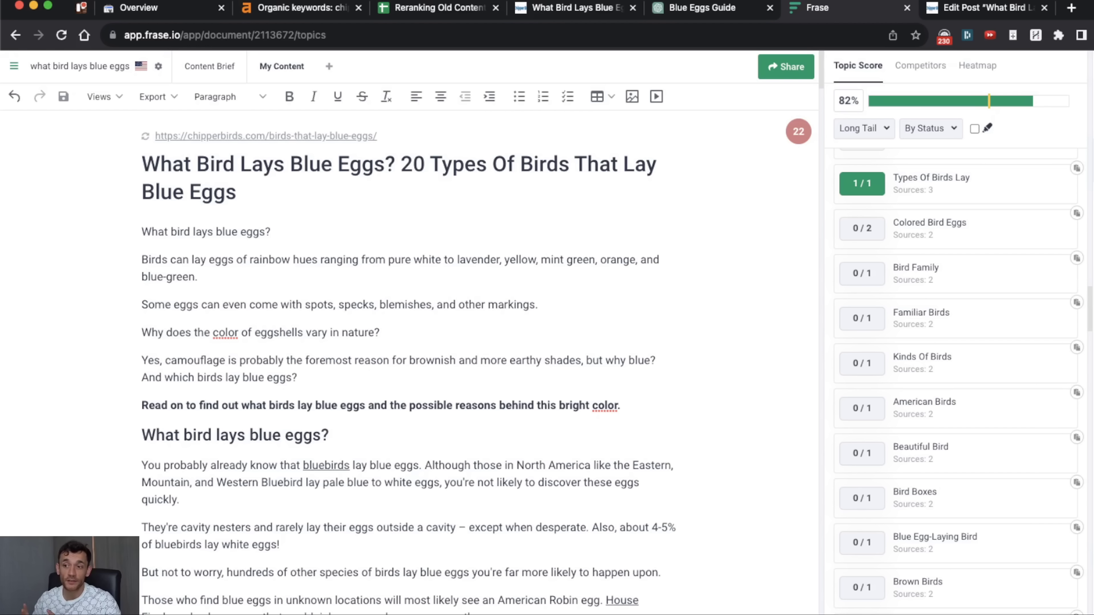
# Add the Heading 3 "20 Birds That Lay Blue Eggs" above the well-known birds list in the WordPress post
pyautogui.hotkey('ctrl', 'Tab')
pyautogui.click(176, 127)
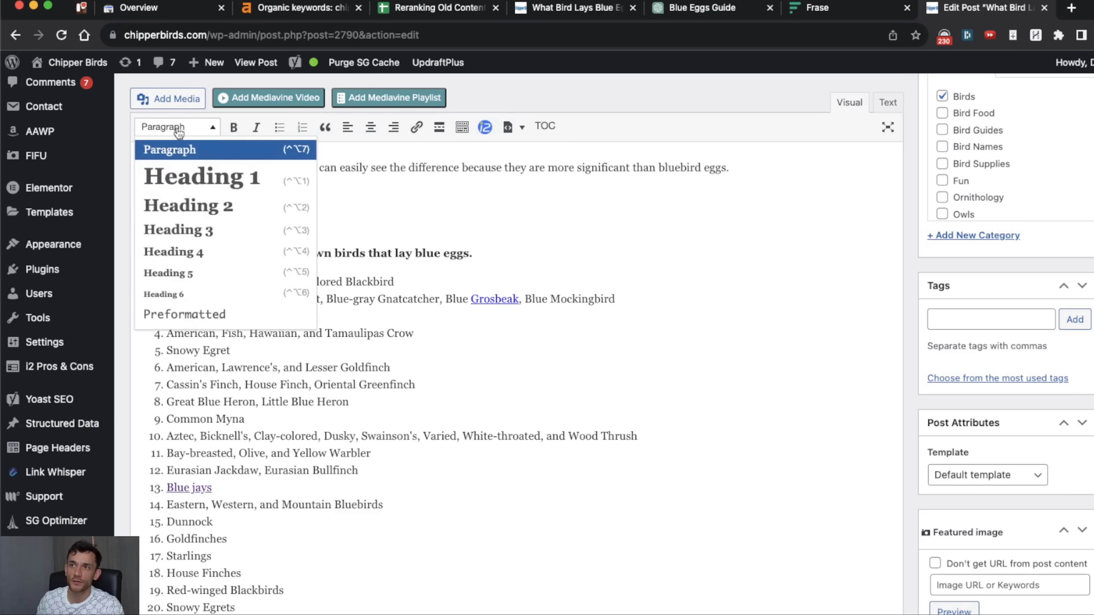
pyautogui.click(181, 227)
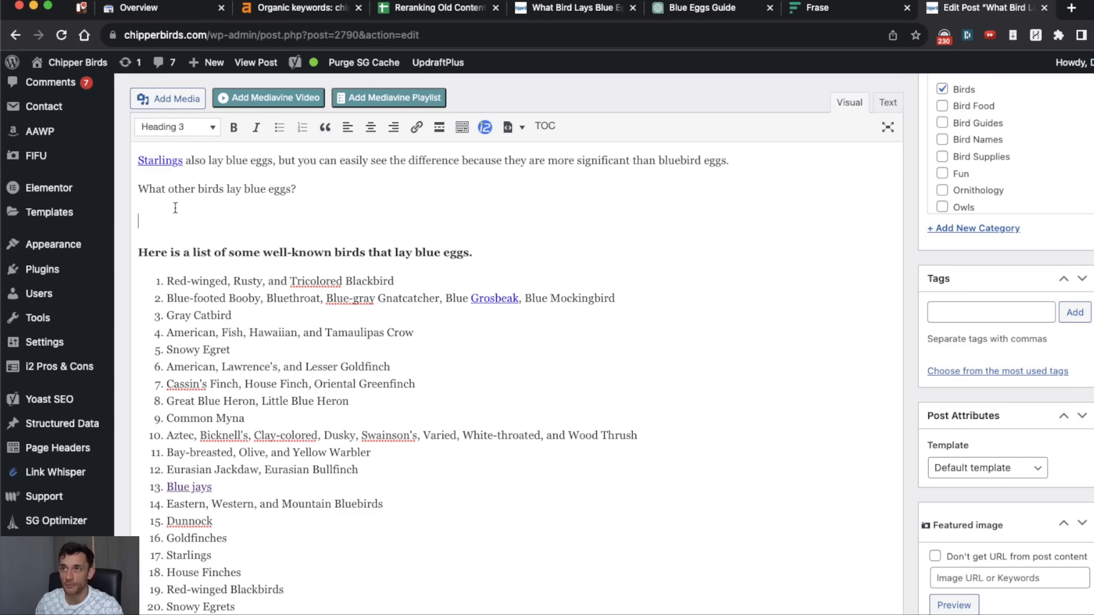
pyautogui.write('20 Birds That Lay Blue Eggs')
pyautogui.scroll(3, 202, 227)
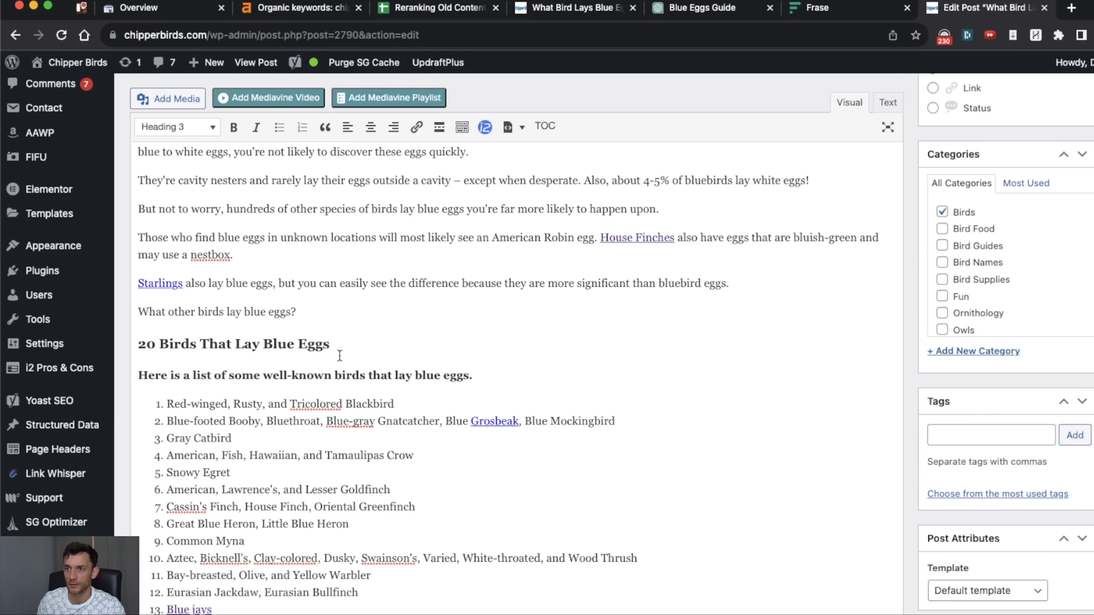
pyautogui.moveTo(341, 343); pyautogui.dragTo(159, 340)
pyautogui.click(259, 341)
pyautogui.moveTo(375, 347); pyautogui.dragTo(133, 344)
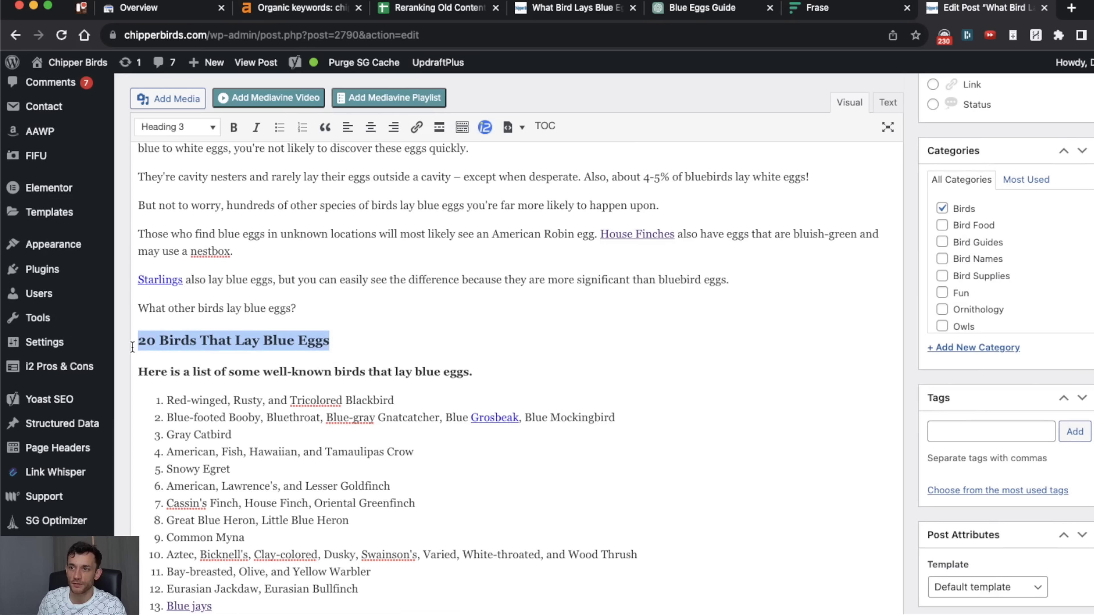
# Check the article's image count against the competitors' figure in Frase's search results overview
pyautogui.scroll(-10, 413, 370)
pyautogui.click(817, 8)
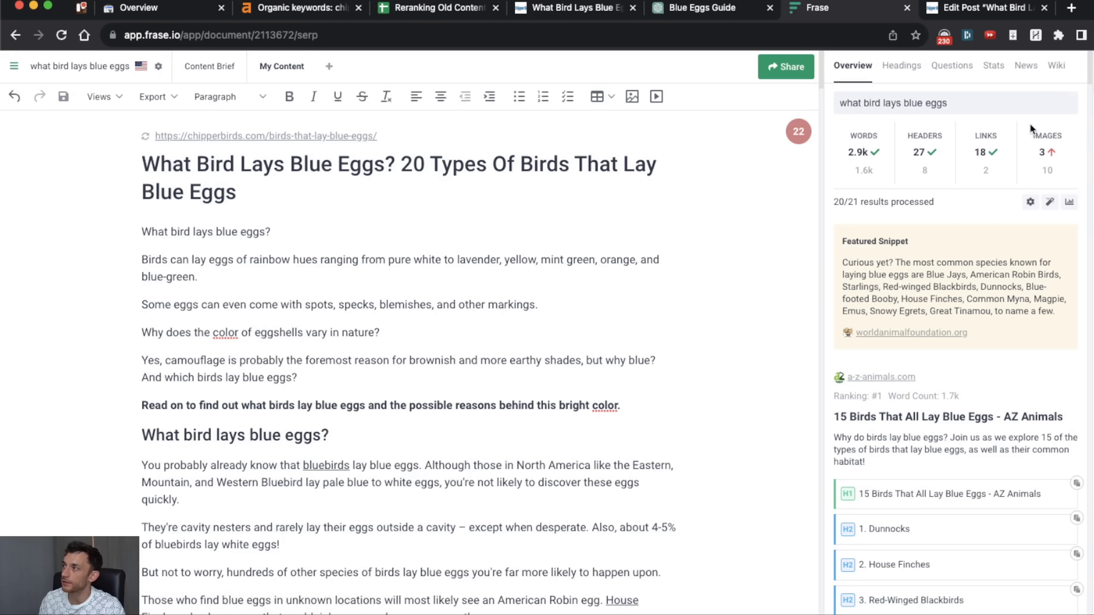
pyautogui.moveTo(1030, 128); pyautogui.dragTo(1054, 173)
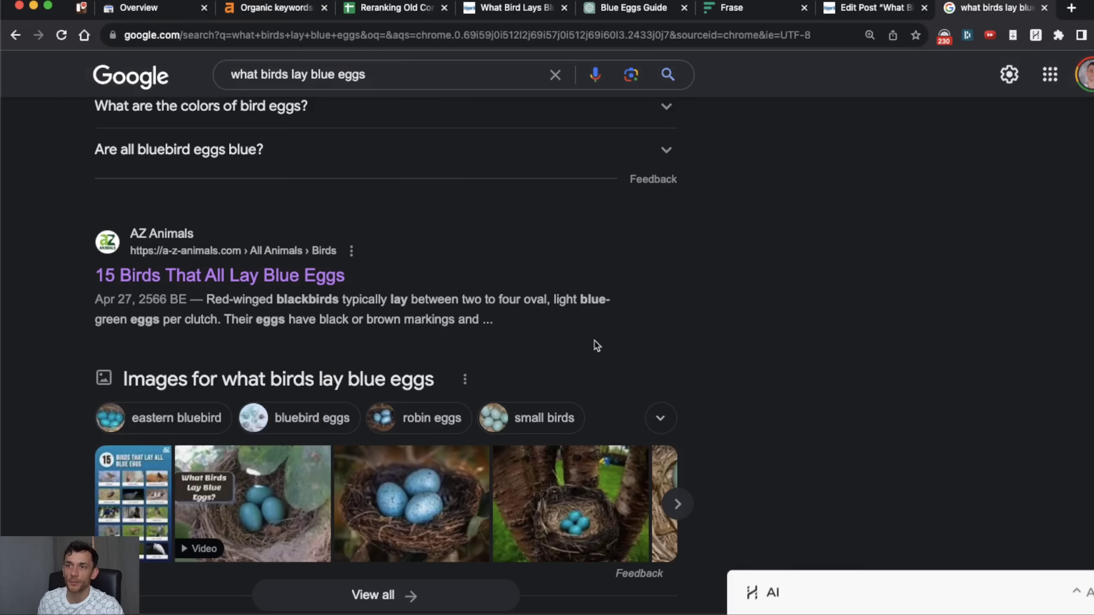
# Open the AZ Animals, Thayer Birding and World Animal Foundation blue eggs articles from the Google results in new tabs
pyautogui.keyDown('super'); pyautogui.click(258, 276); pyautogui.keyUp('super')
pyautogui.scroll(-10, 363, 327)
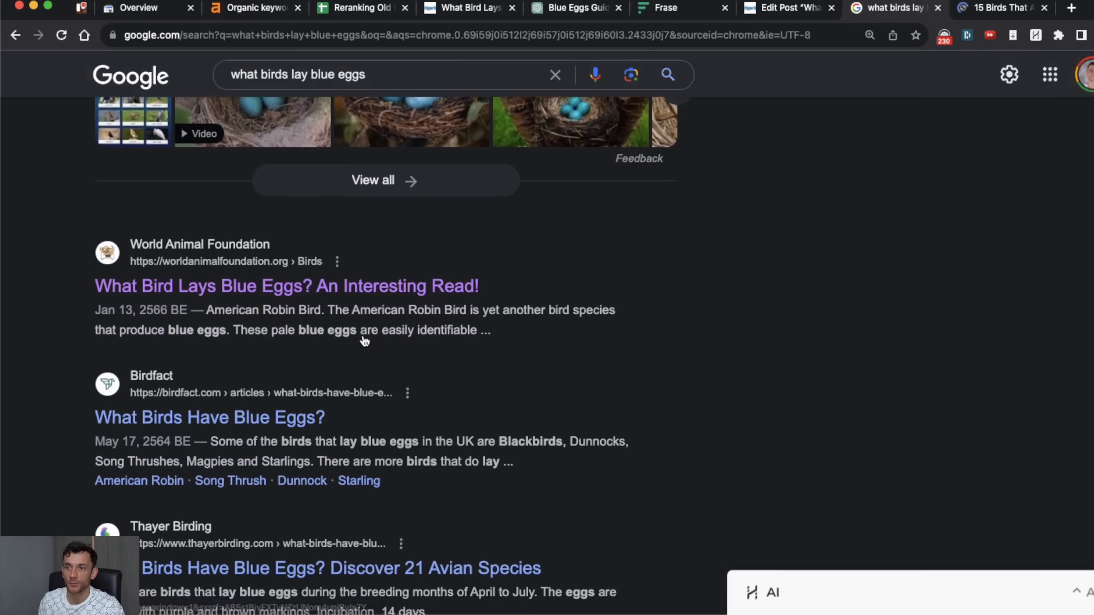
pyautogui.keyDown('super'); pyautogui.click(172, 356); pyautogui.keyUp('super')
pyautogui.scroll(-2, 259, 259)
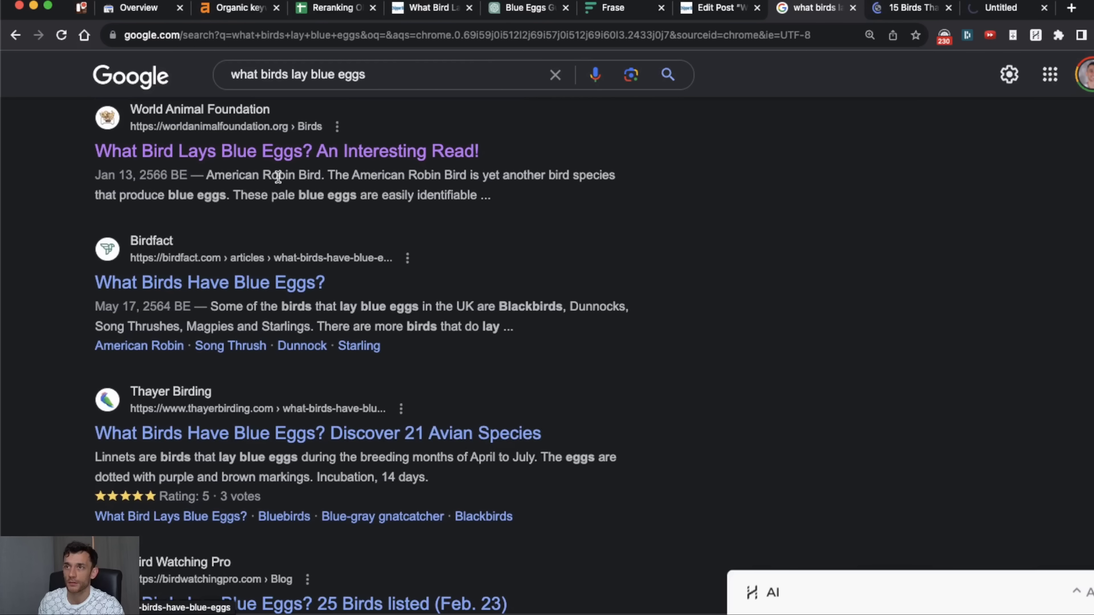
pyautogui.keyDown('super'); pyautogui.click(288, 151); pyautogui.keyUp('super')
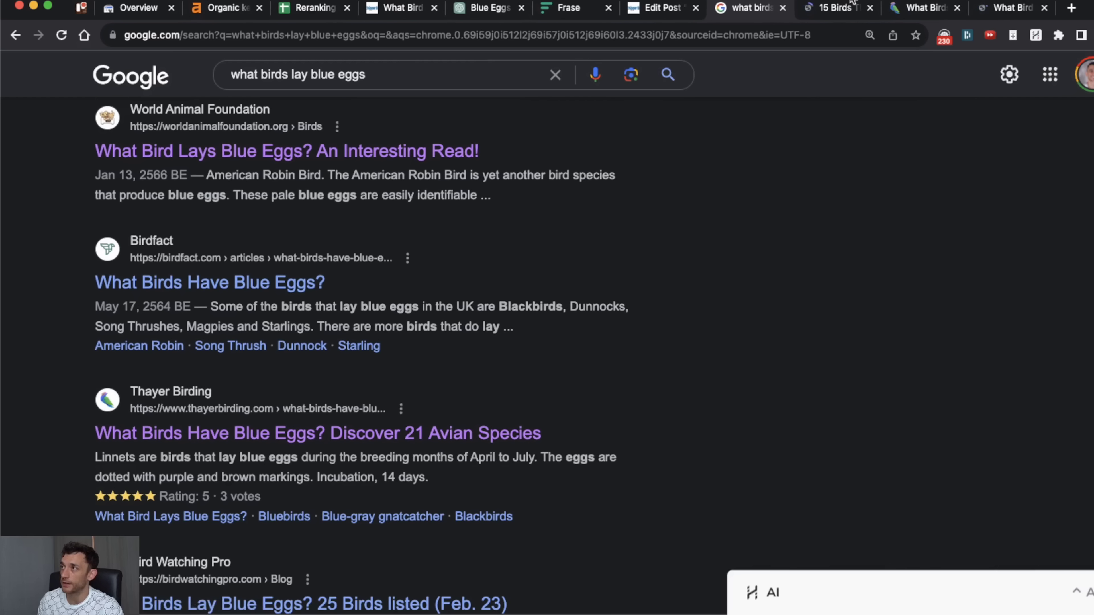
# Examine how the AZ Animals article covers each bird with its own image and description
pyautogui.click(836, 8)
pyautogui.scroll(-7, 175, 288)
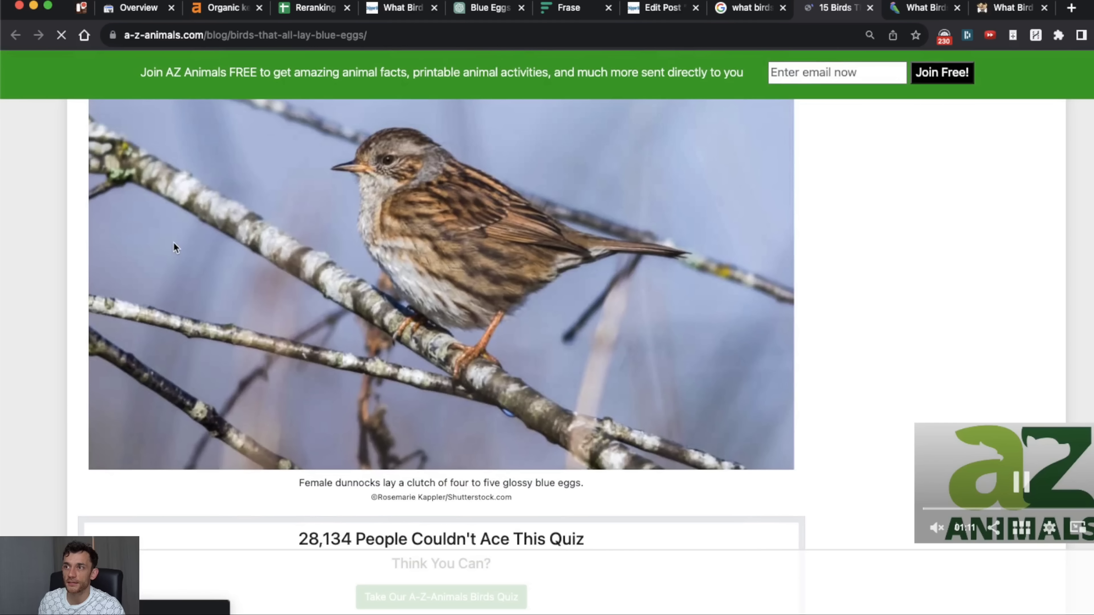
pyautogui.scroll(-10, 155, 439)
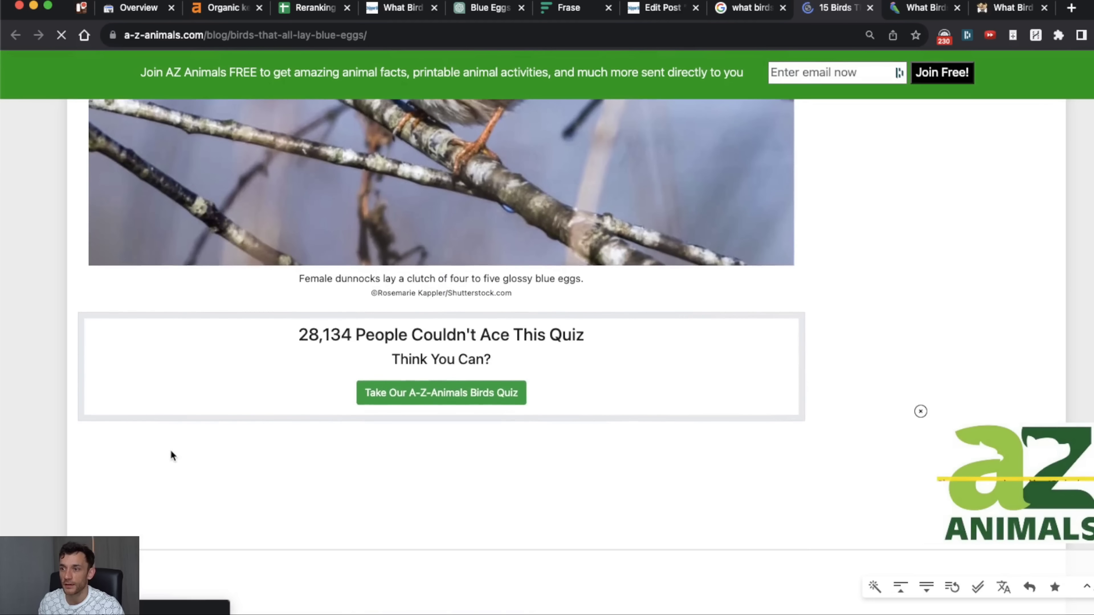
pyautogui.moveTo(86, 361); pyautogui.dragTo(807, 505)
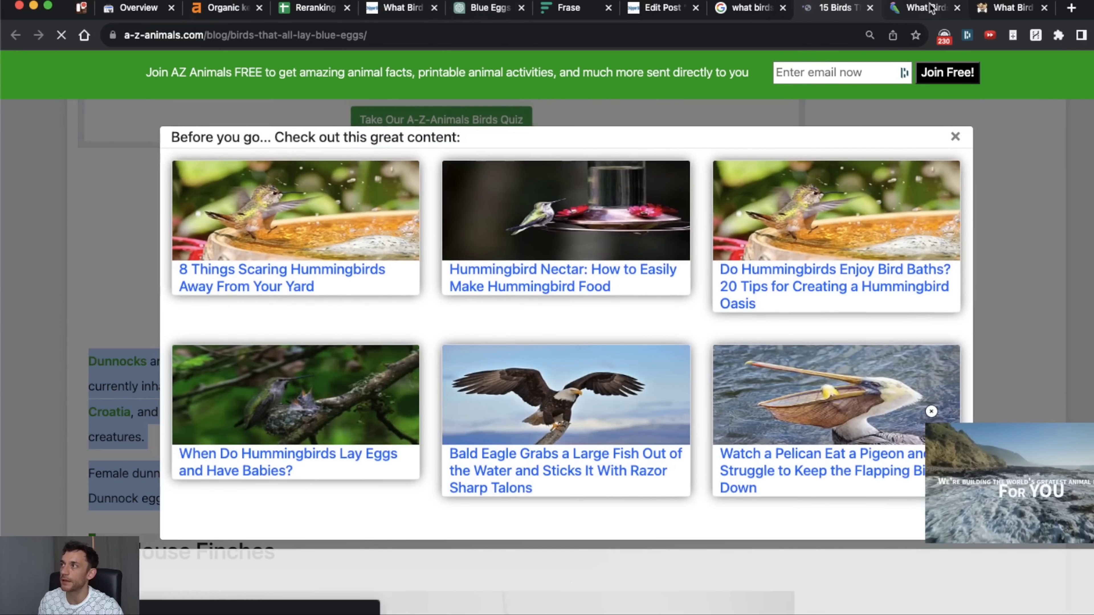
# Examine the Thayer Birding article's introduction, table of contents and individual bird sections, including the Robins entry
pyautogui.click(931, 7)
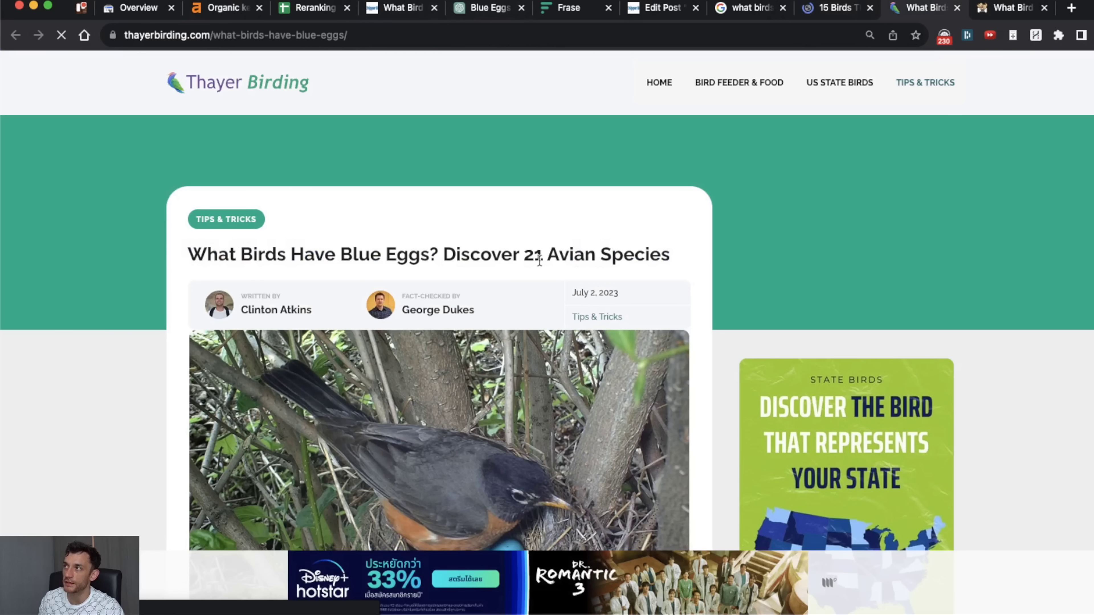
pyautogui.scroll(-15, 547, 307)
pyautogui.scroll(-5, 554, 290)
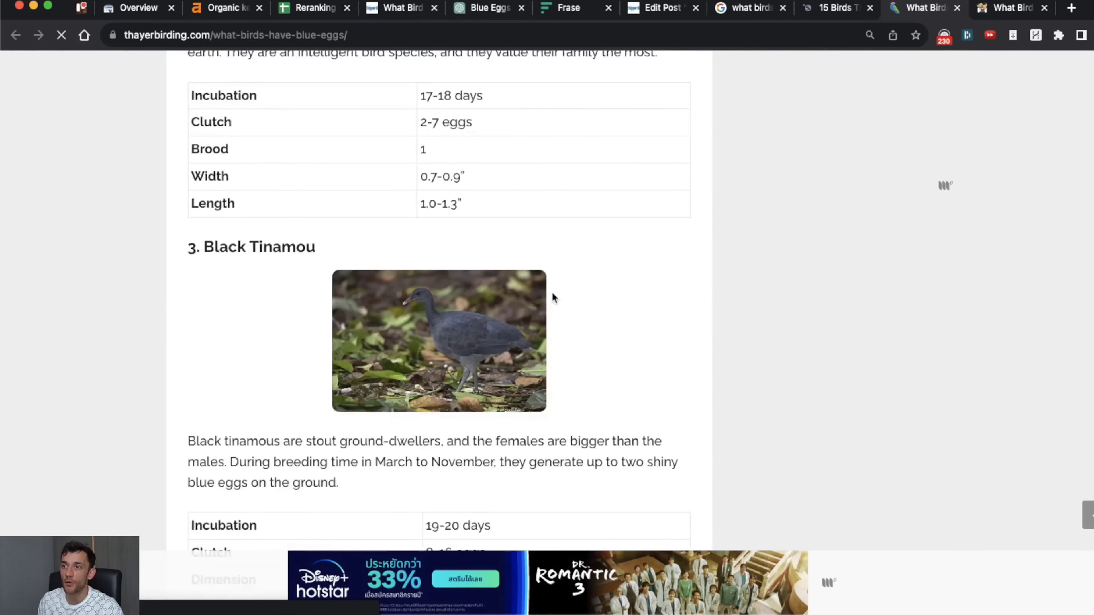
pyautogui.scroll(15, 628, 258)
pyautogui.scroll(-6, 494, 178)
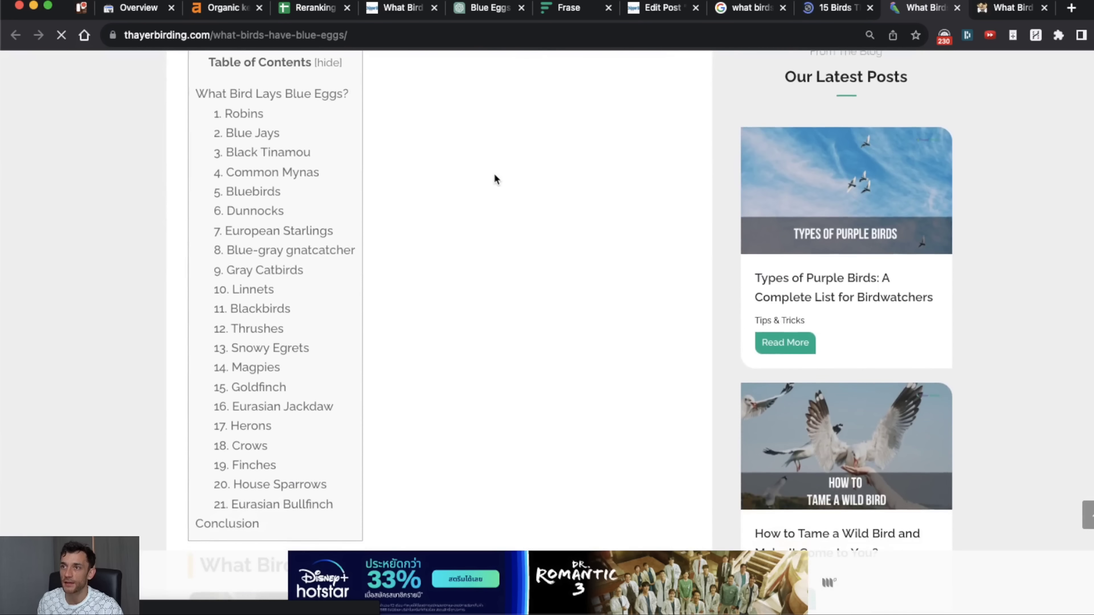
pyautogui.scroll(15, 495, 235)
pyautogui.scroll(-10, 482, 245)
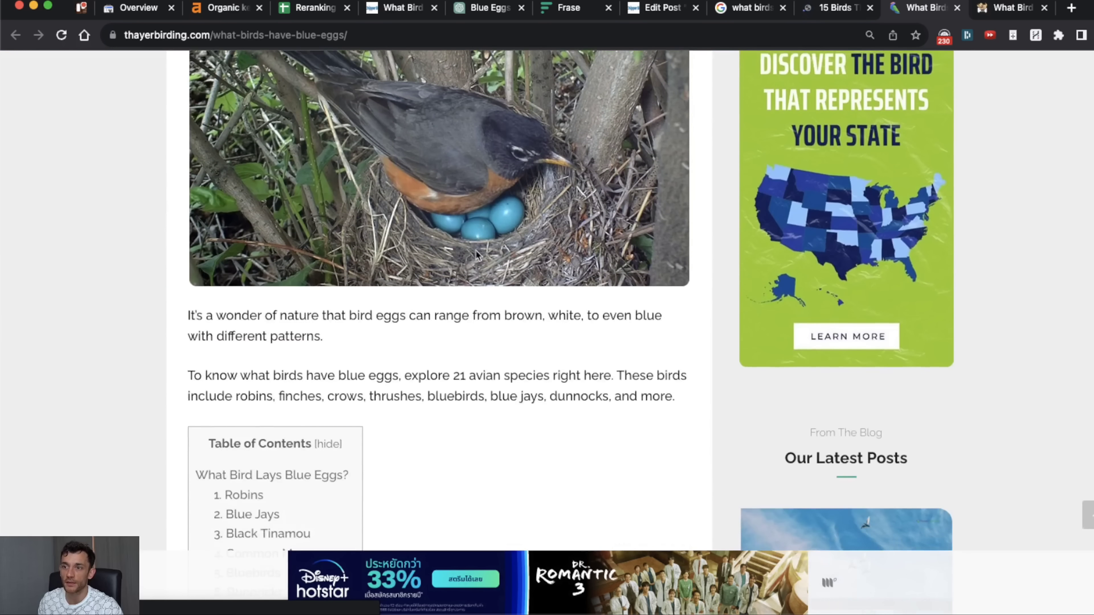
pyautogui.click(259, 213)
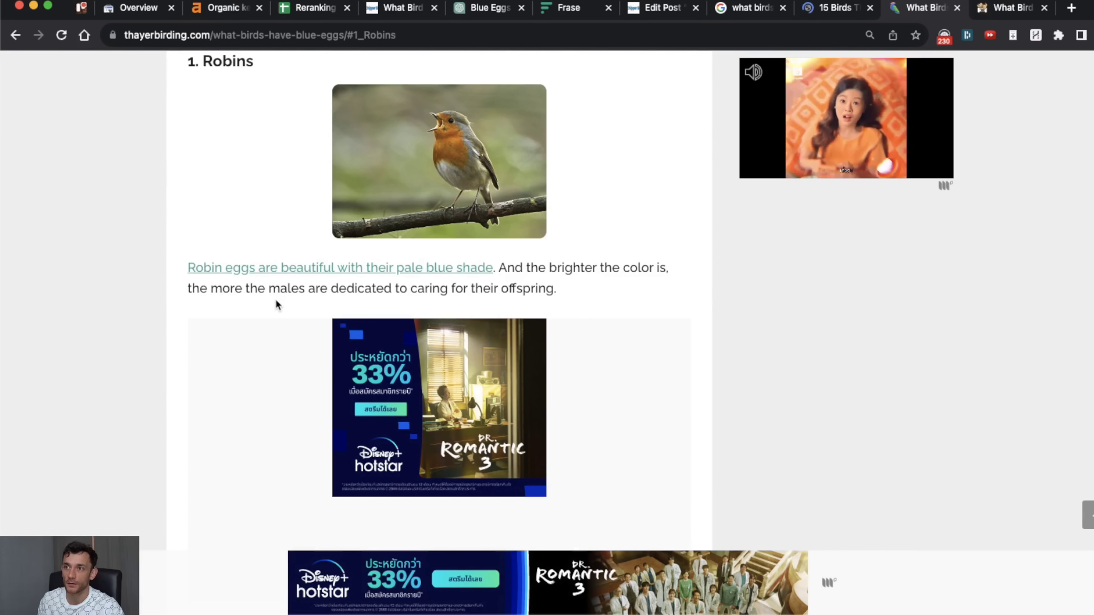
pyautogui.scroll(-6, 276, 305)
pyautogui.moveTo(115, 366); pyautogui.dragTo(579, 413)
# Review the WordPress blue eggs post's bird list and sections for comparison with the competitors' per-bird headings
pyautogui.click(655, 9)
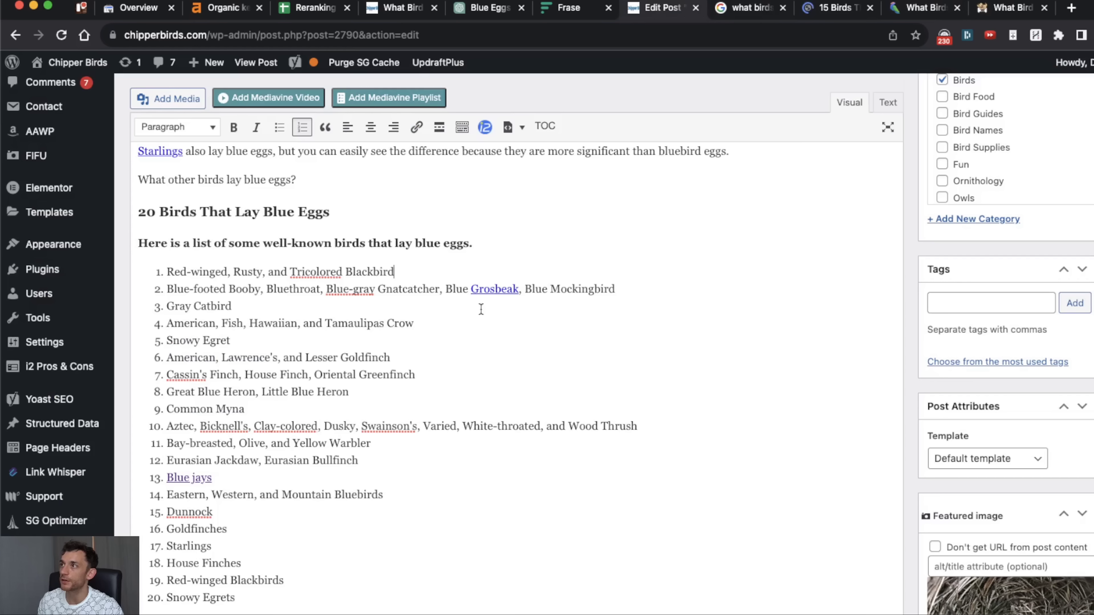
pyautogui.scroll(-15, 478, 308)
pyautogui.scroll(-15, 420, 308)
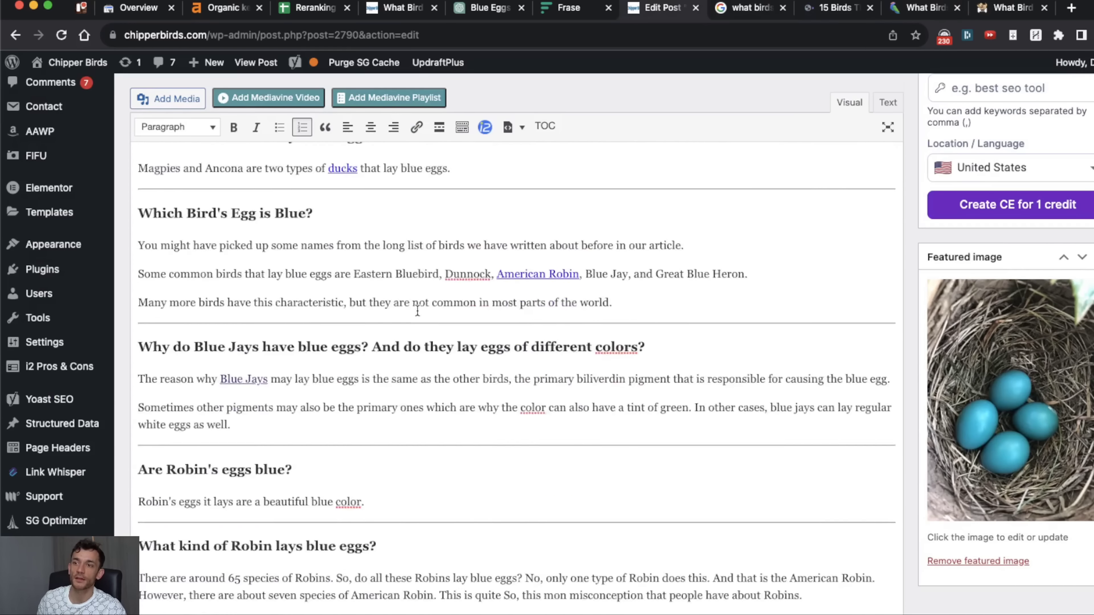
pyautogui.scroll(20, 420, 308)
pyautogui.scroll(20, 436, 309)
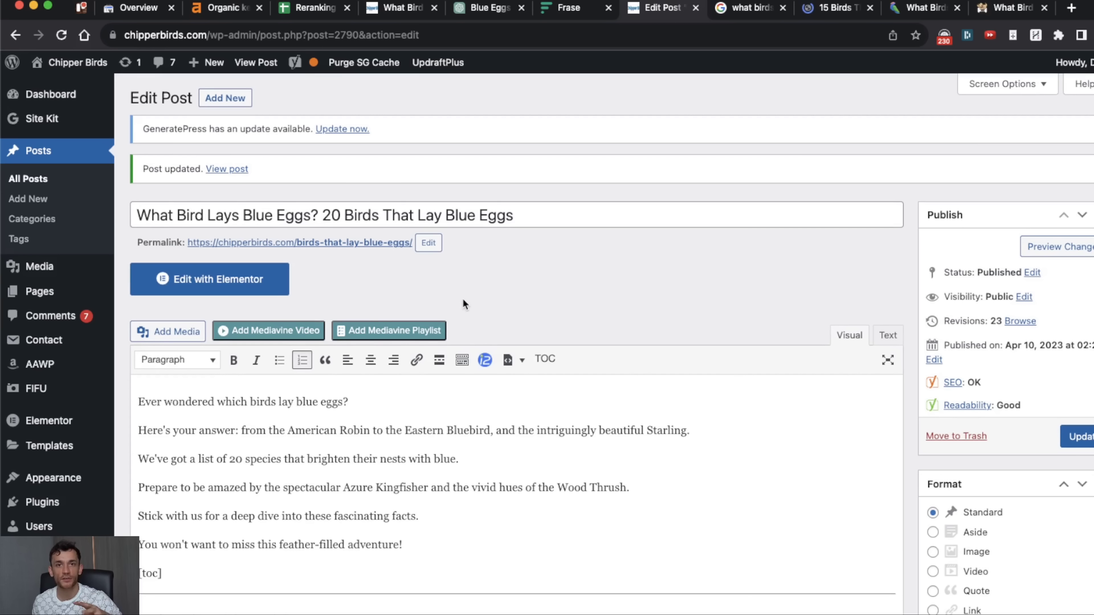
# Compare the World Animal Foundation article's per-bird content with the sections of the blue eggs post in WordPress
pyautogui.scroll(-15, 640, 254)
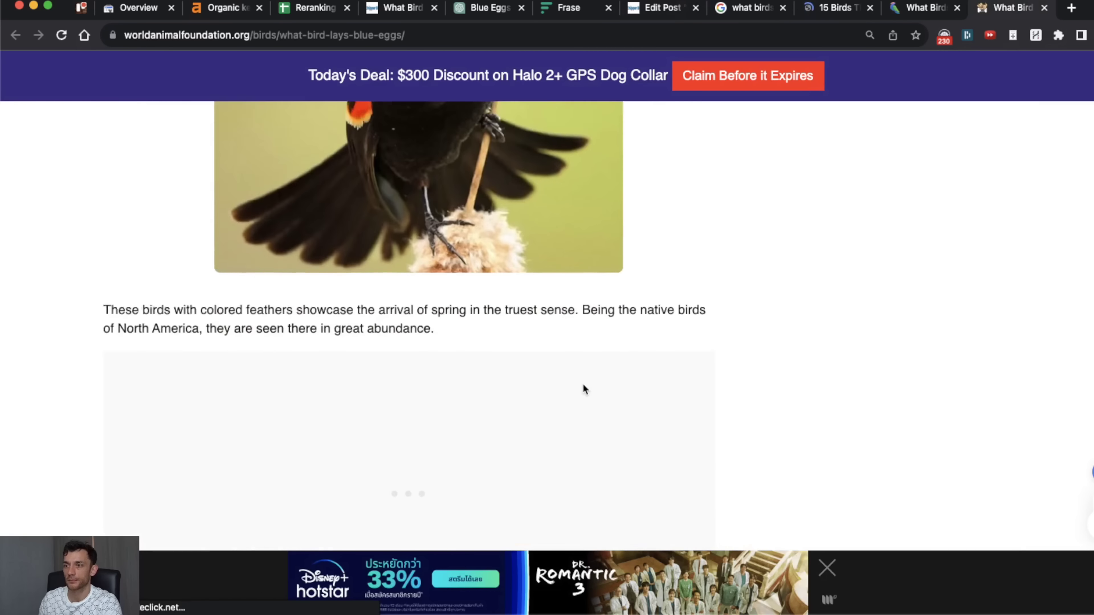
pyautogui.scroll(-10, 581, 386)
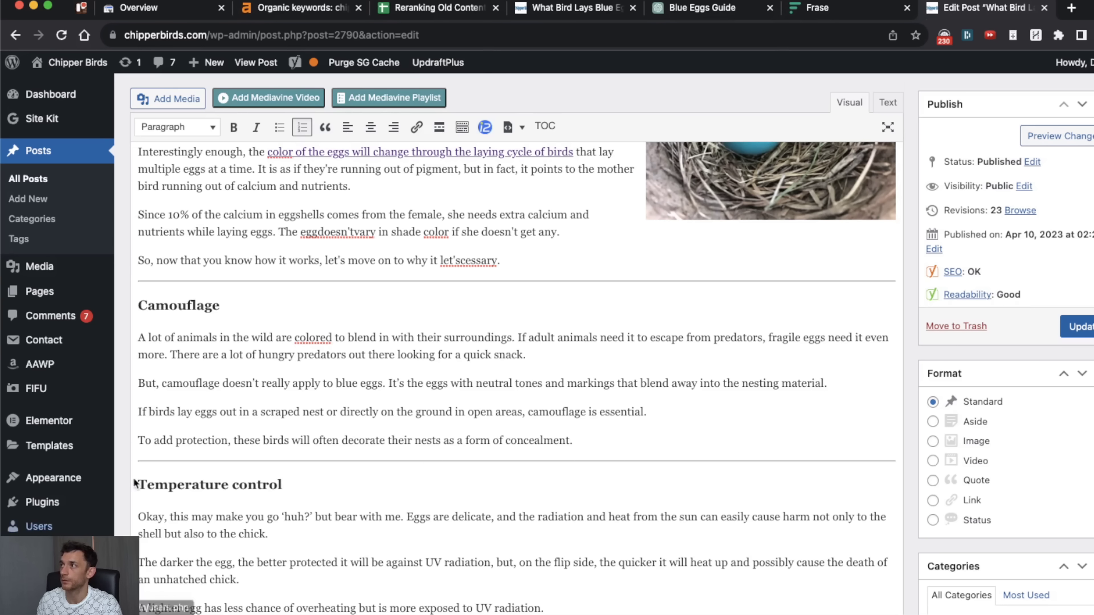
pyautogui.scroll(20, 207, 435)
pyautogui.scroll(-10, 221, 430)
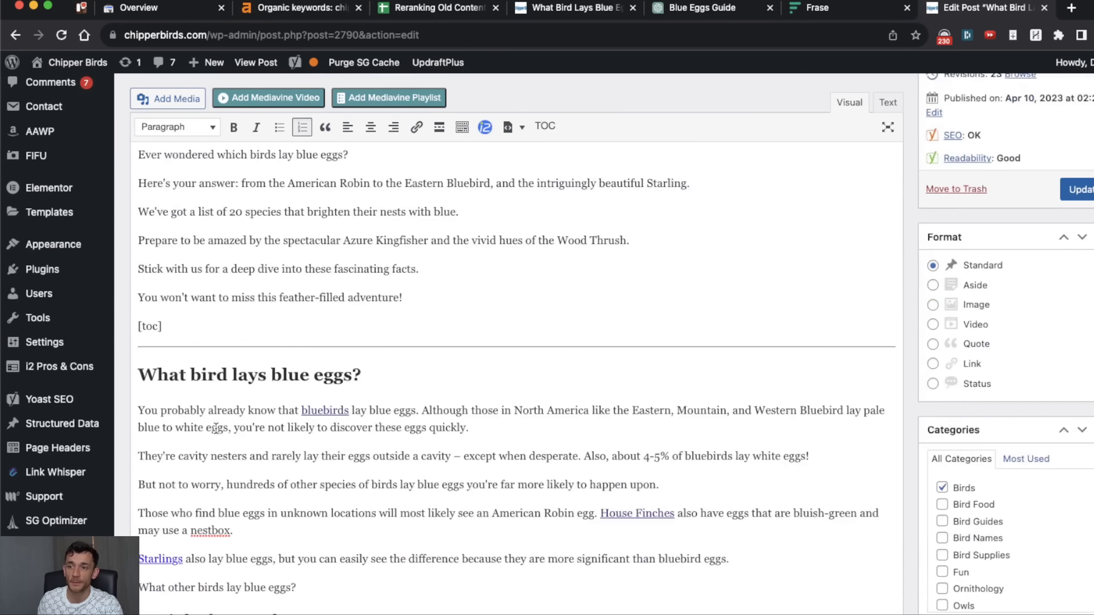
pyautogui.moveTo(168, 205); pyautogui.dragTo(402, 520)
pyautogui.click(272, 515)
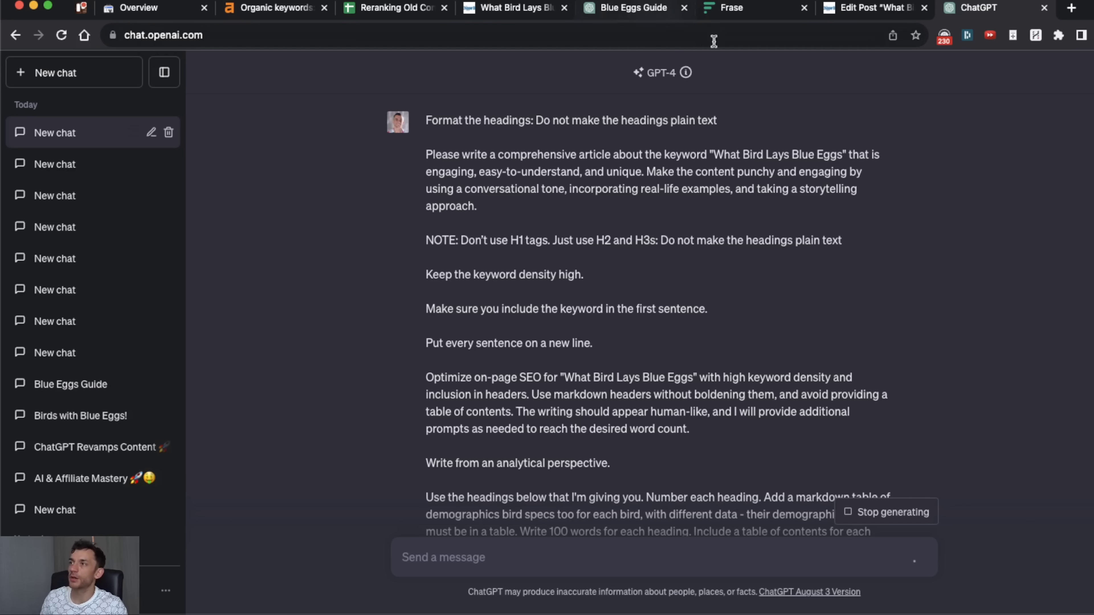
# Check the WordPress post's title and introduction, and examine the bird sections ChatGPT generates for the article
pyautogui.click(861, 9)
pyautogui.scroll(-5, 430, 329)
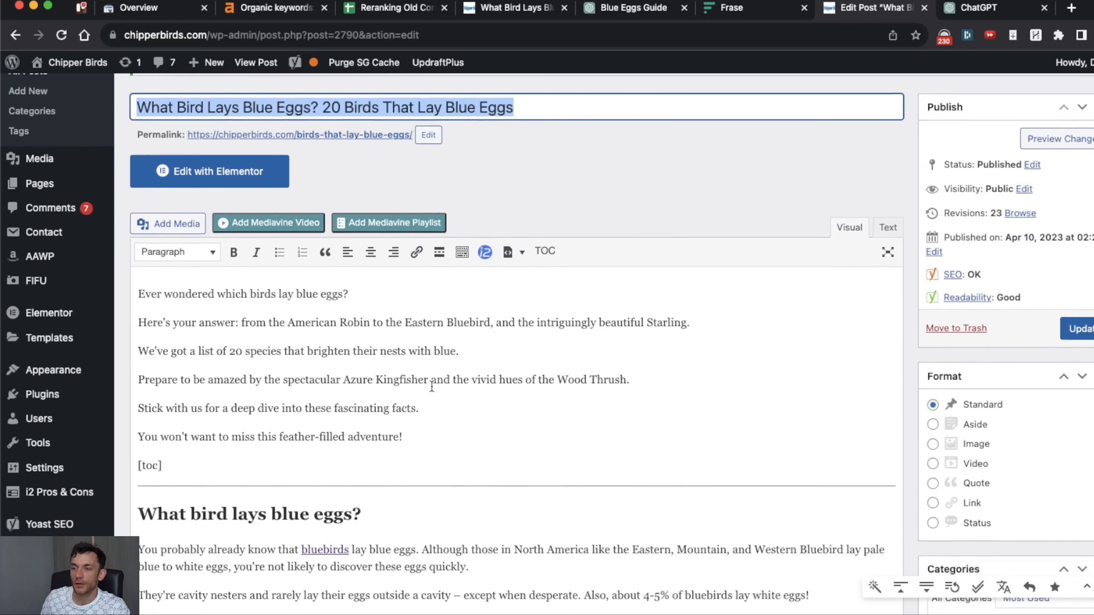
pyautogui.hotkey('ctrl', 'Tab')
pyautogui.scroll(-15, 327, 348)
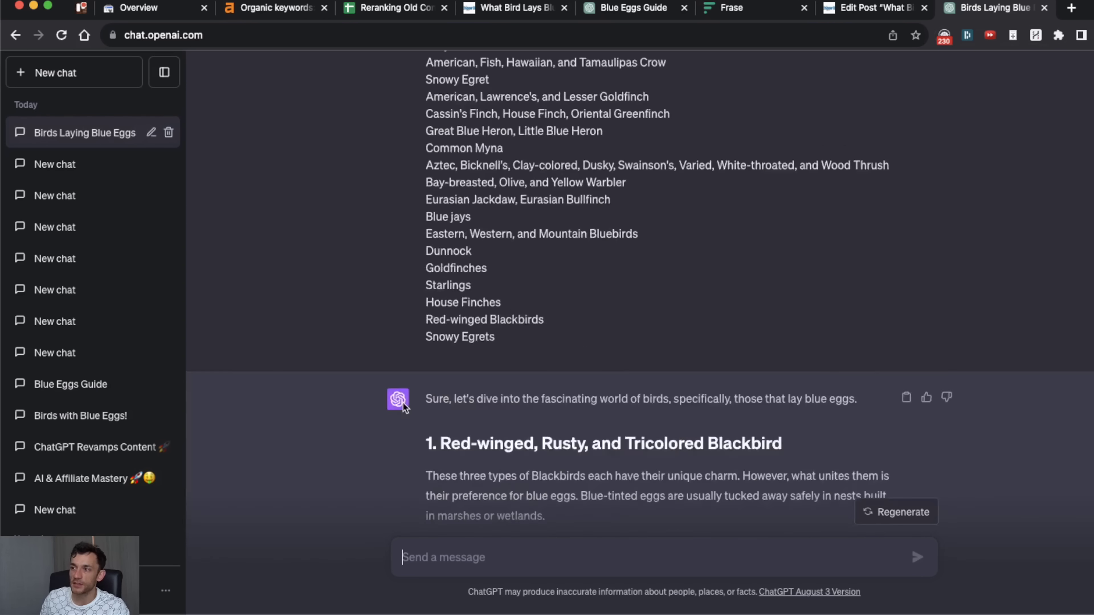
pyautogui.scroll(8, 423, 421)
pyautogui.scroll(10, 422, 421)
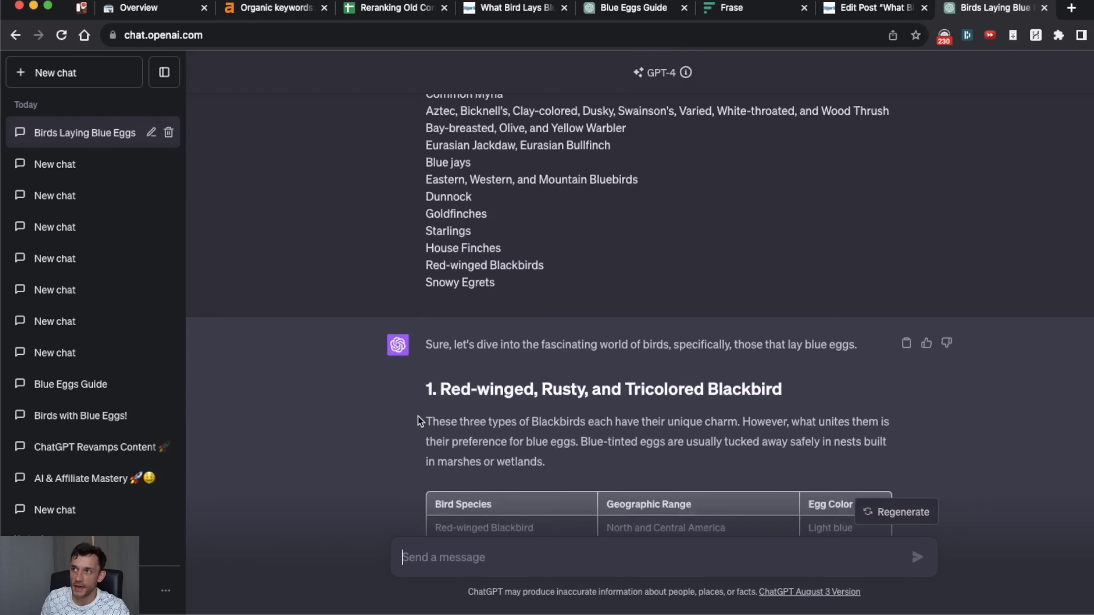
# Review the ChatGPT prompt's opening article request and its target keyword "What Bird Lays Blue Eggs"
pyautogui.moveTo(426, 120); pyautogui.dragTo(595, 404)
pyautogui.click(596, 400)
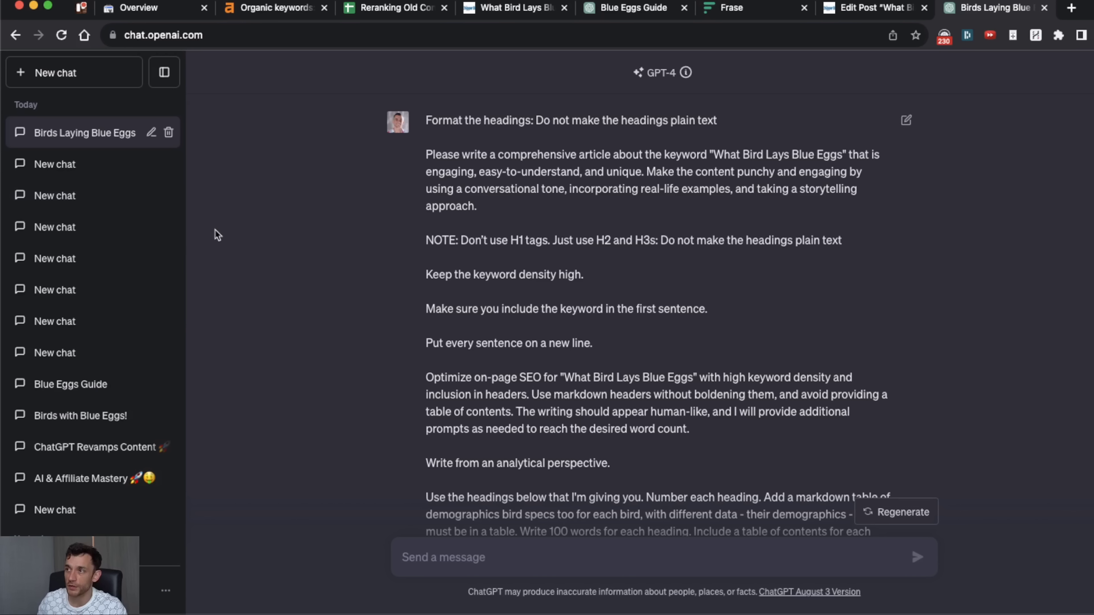
pyautogui.scroll(-3, 427, 239)
pyautogui.scroll(2, 511, 142)
pyautogui.moveTo(426, 106); pyautogui.dragTo(888, 134)
pyautogui.moveTo(708, 106); pyautogui.dragTo(850, 106)
pyautogui.scroll(1, 437, 181)
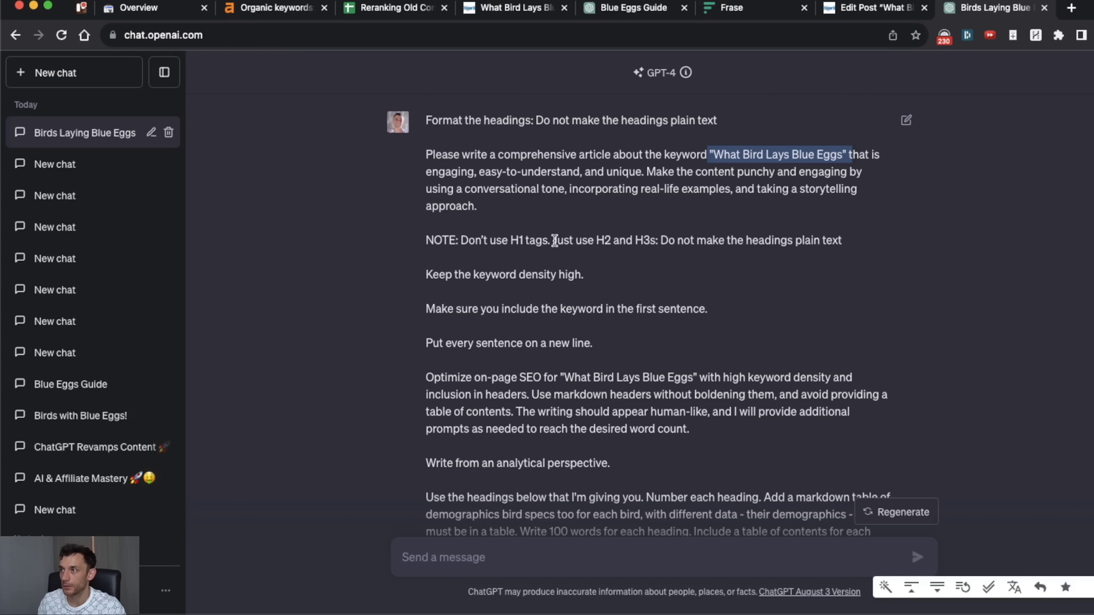
# Review the prompt's instructions on H2 and H3 headings, keyword density, sentence line breaks and on-page SEO
pyautogui.click(636, 242)
pyautogui.moveTo(845, 240); pyautogui.dragTo(594, 213)
pyautogui.scroll(-1, 542, 293)
pyautogui.scroll(-1, 550, 303)
pyautogui.scroll(-1, 622, 233)
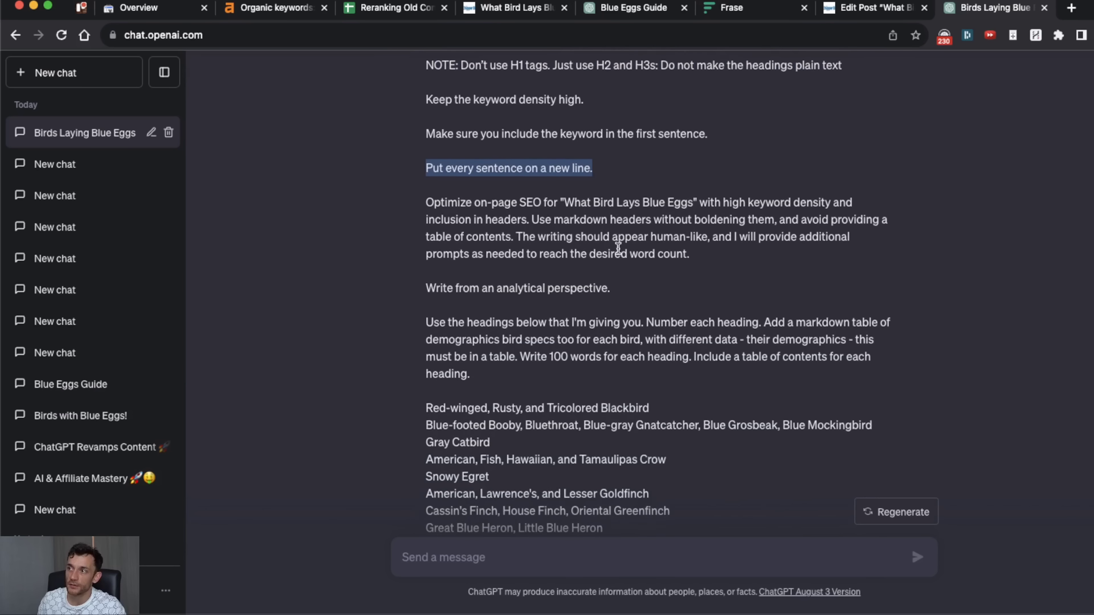
pyautogui.scroll(-2, 569, 233)
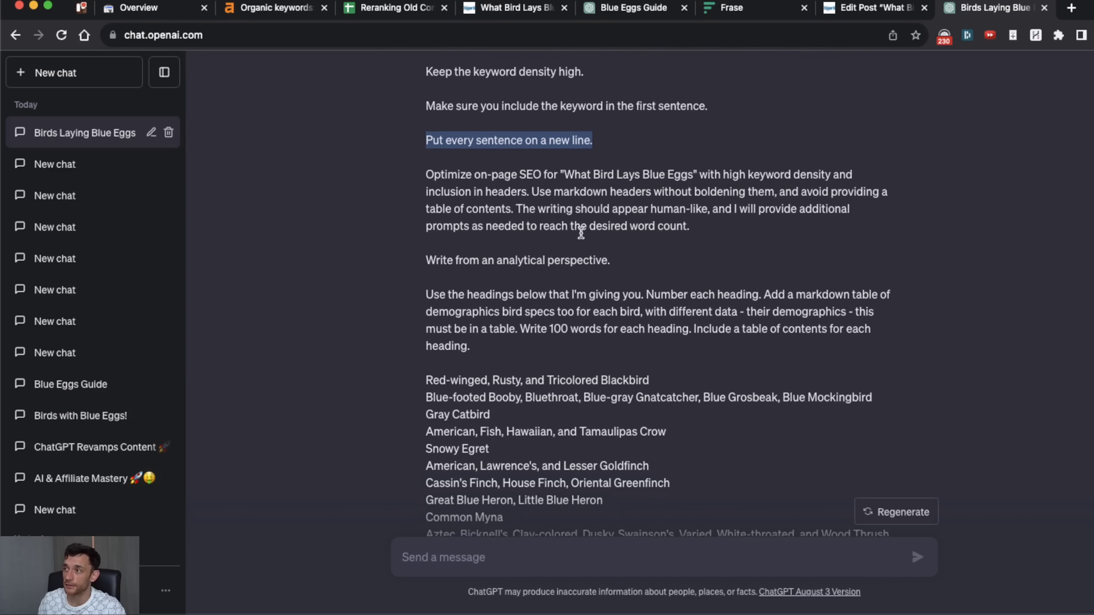
pyautogui.scroll(-2, 495, 181)
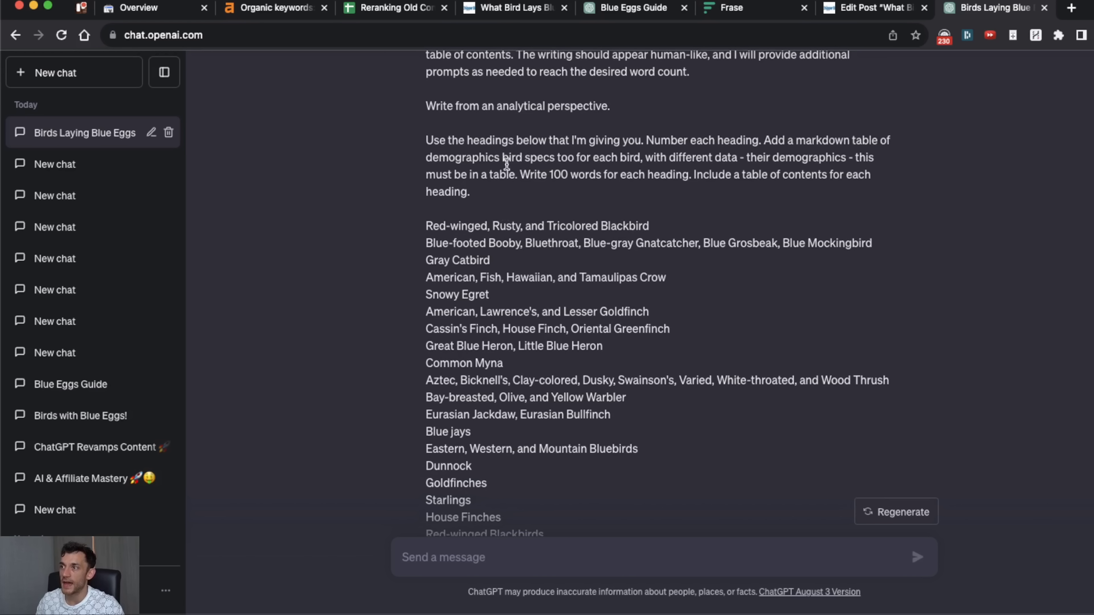
pyautogui.scroll(1, 419, 193)
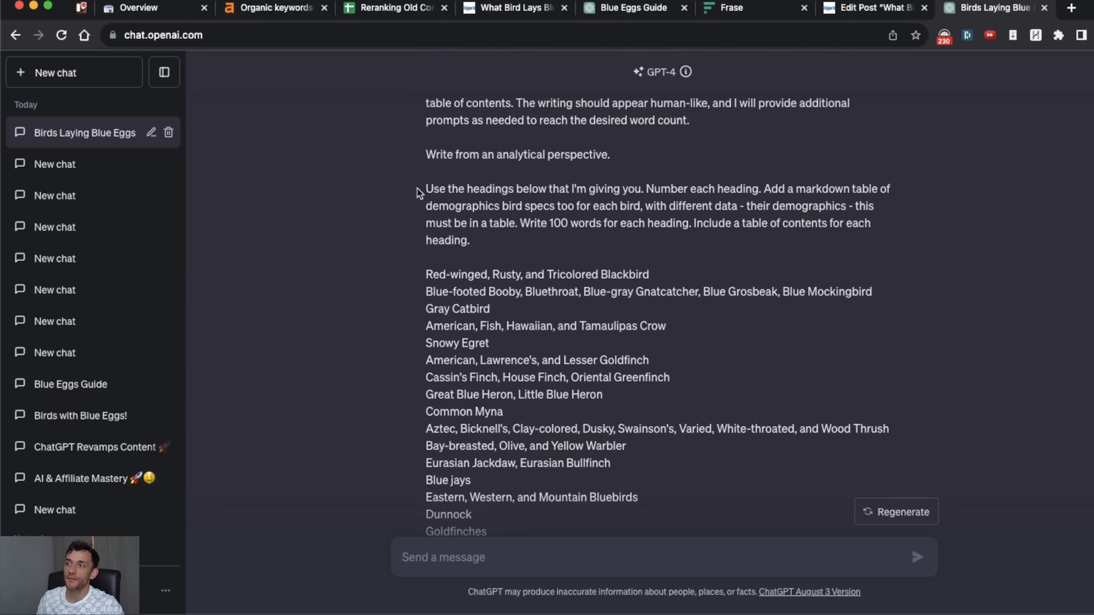
# Review the prompt's instructions for numbered headings, a bird specs table and 100 words per heading, along with the supplied bird list
pyautogui.moveTo(424, 186); pyautogui.dragTo(652, 190)
pyautogui.click(429, 274)
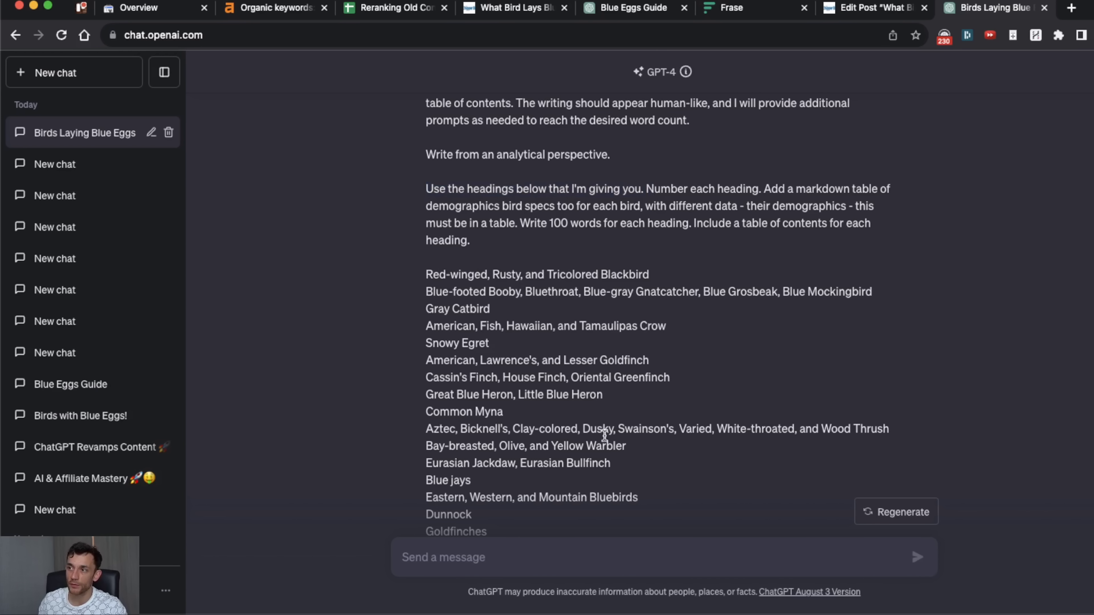
pyautogui.moveTo(610, 500); pyautogui.dragTo(476, 274)
pyautogui.click(476, 274)
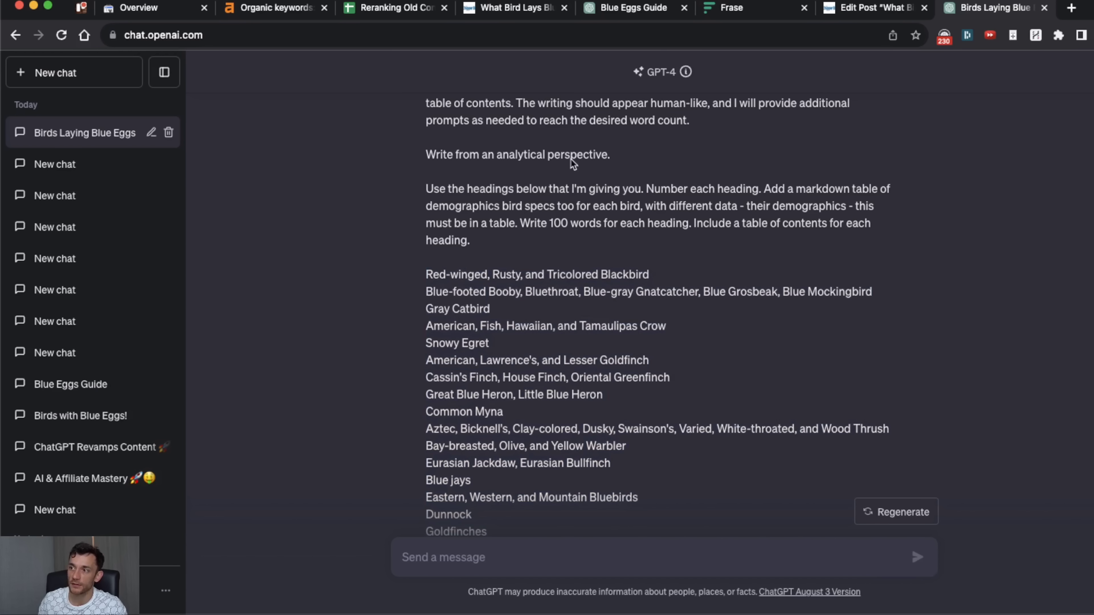
pyautogui.moveTo(764, 182); pyautogui.dragTo(808, 223)
pyautogui.click(631, 244)
pyautogui.moveTo(507, 223); pyautogui.dragTo(568, 239)
pyautogui.click(530, 219)
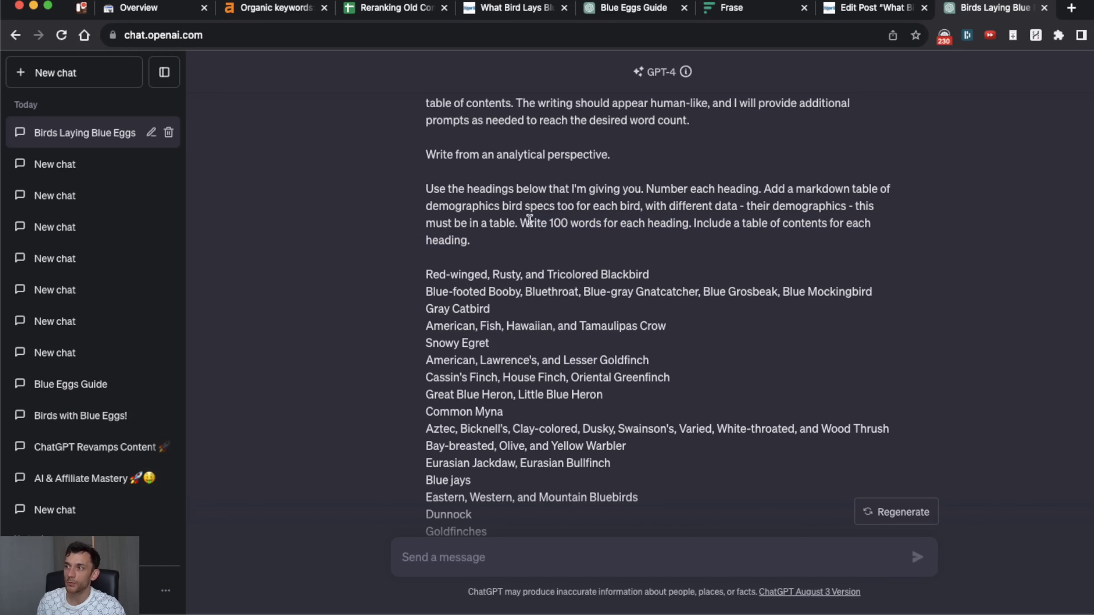
pyautogui.moveTo(684, 224)
pyautogui.mouseDown()
pyautogui.moveTo(520, 224)
pyautogui.moveTo(665, 225)
pyautogui.mouseUp()
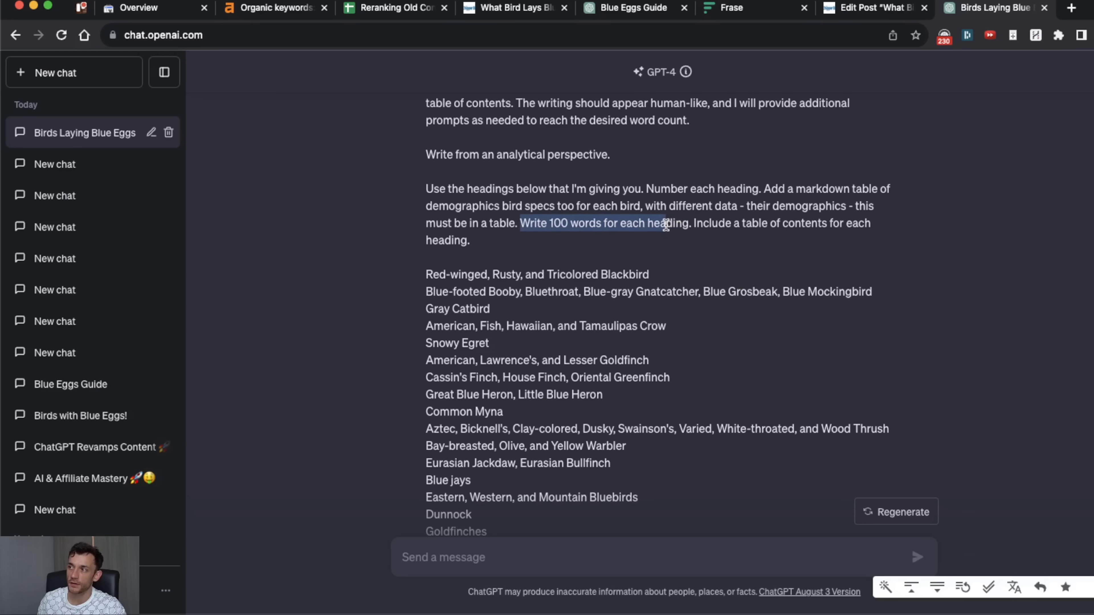
pyautogui.click(689, 226)
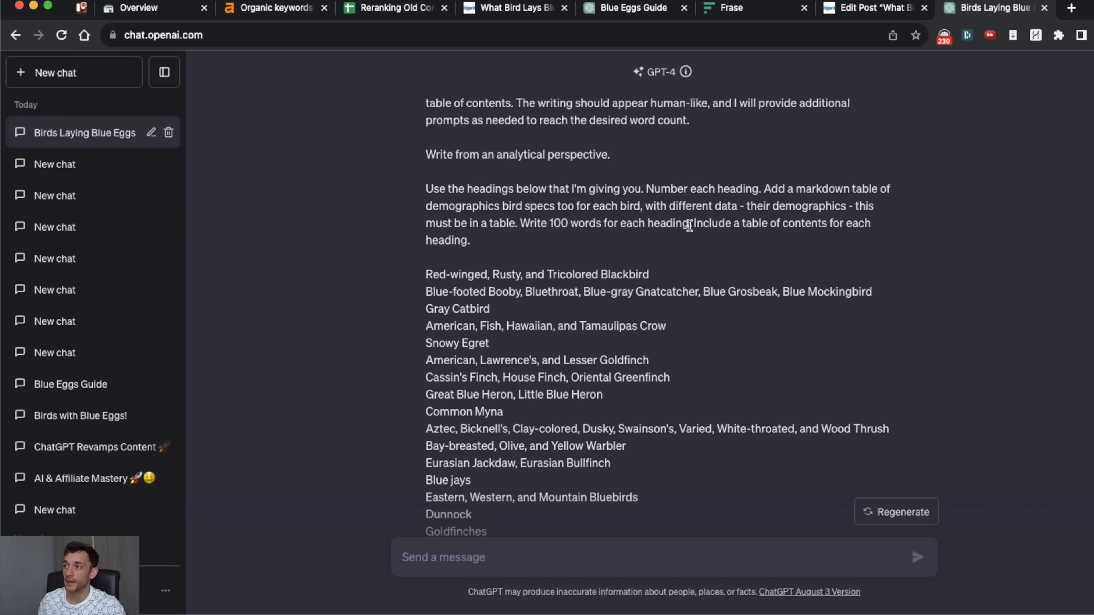
pyautogui.tripleClick(626, 214)
pyautogui.click(807, 246)
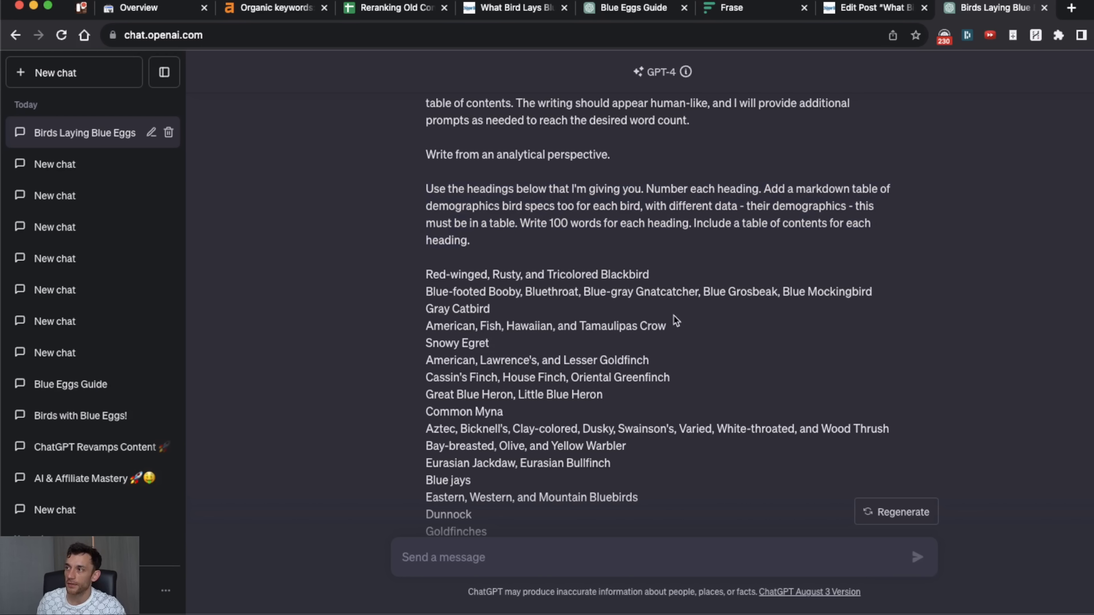
# Send ChatGPT the message "continue" to generate the bird sections that follow section 4 on crows
pyautogui.scroll(-15, 677, 321)
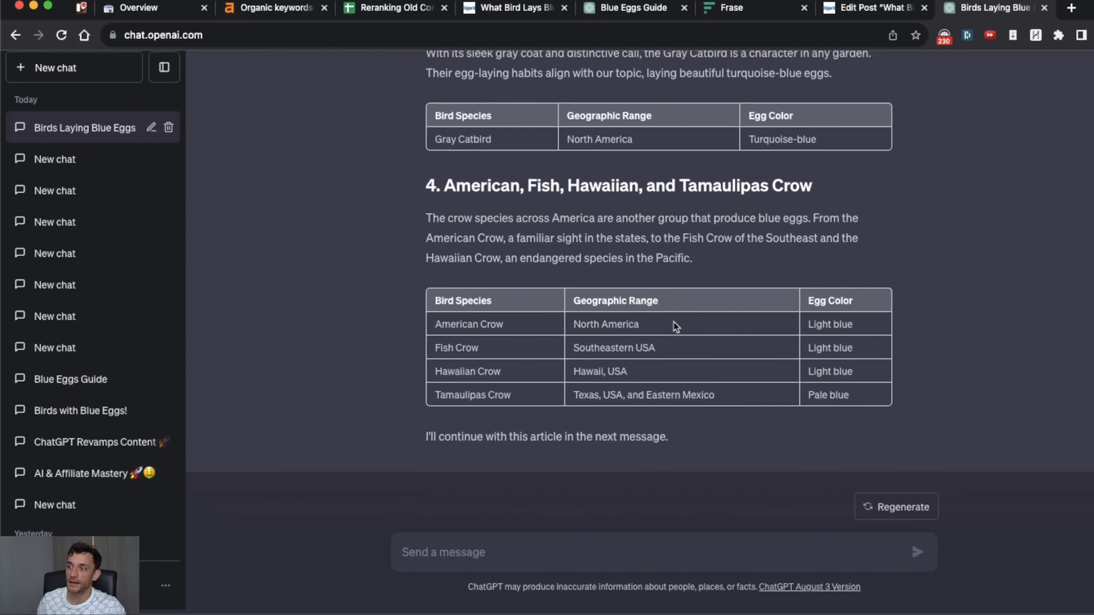
pyautogui.write('contineu')
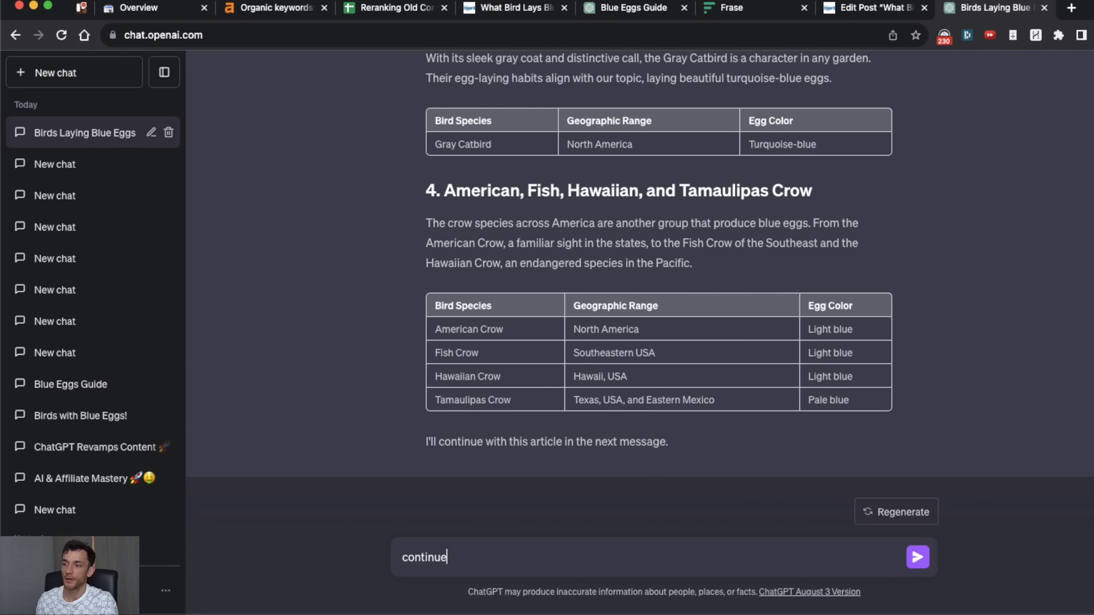
pyautogui.press('Return')
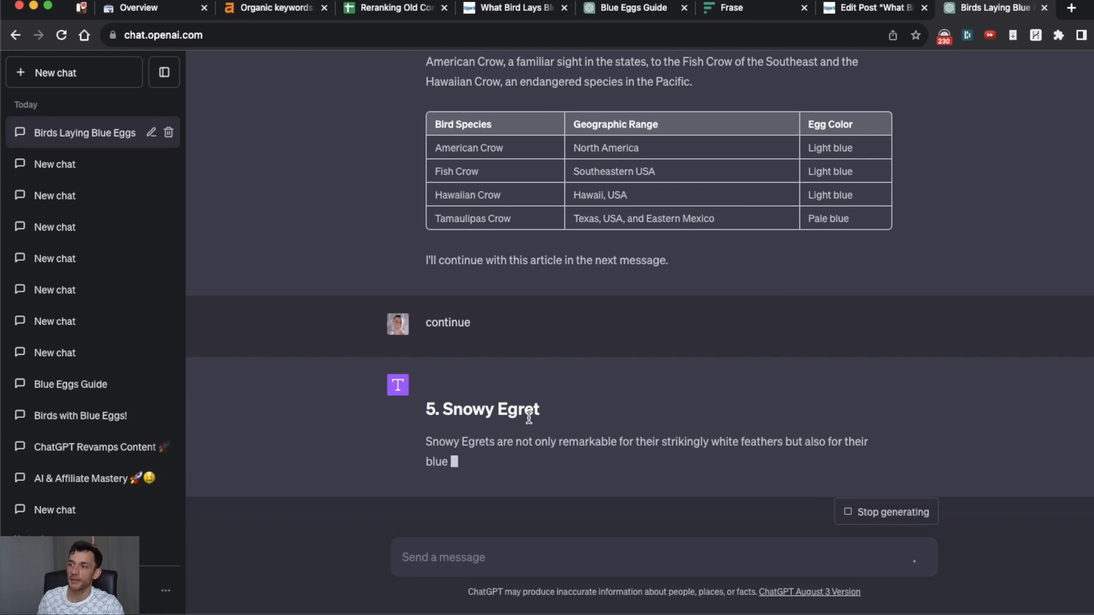
# Copy ChatGPT's sections 1 to 4 with their tables into the WordPress post below "Learn more about each one below..."
pyautogui.scroll(7, 524, 431)
pyautogui.scroll(10, 524, 431)
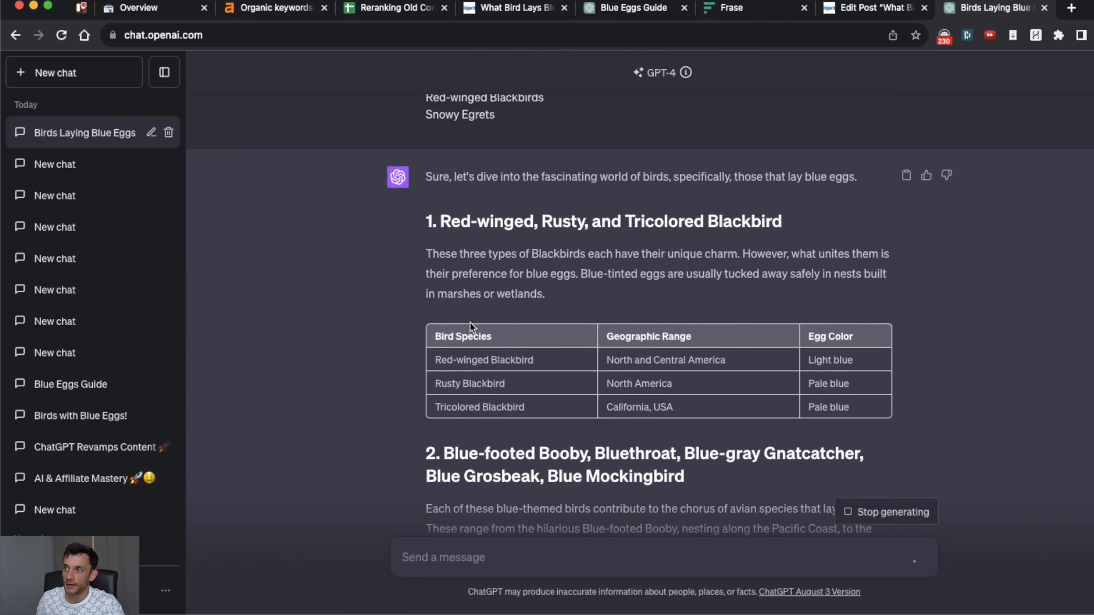
pyautogui.moveTo(427, 233); pyautogui.dragTo(662, 284)
pyautogui.scroll(-15, 655, 528)
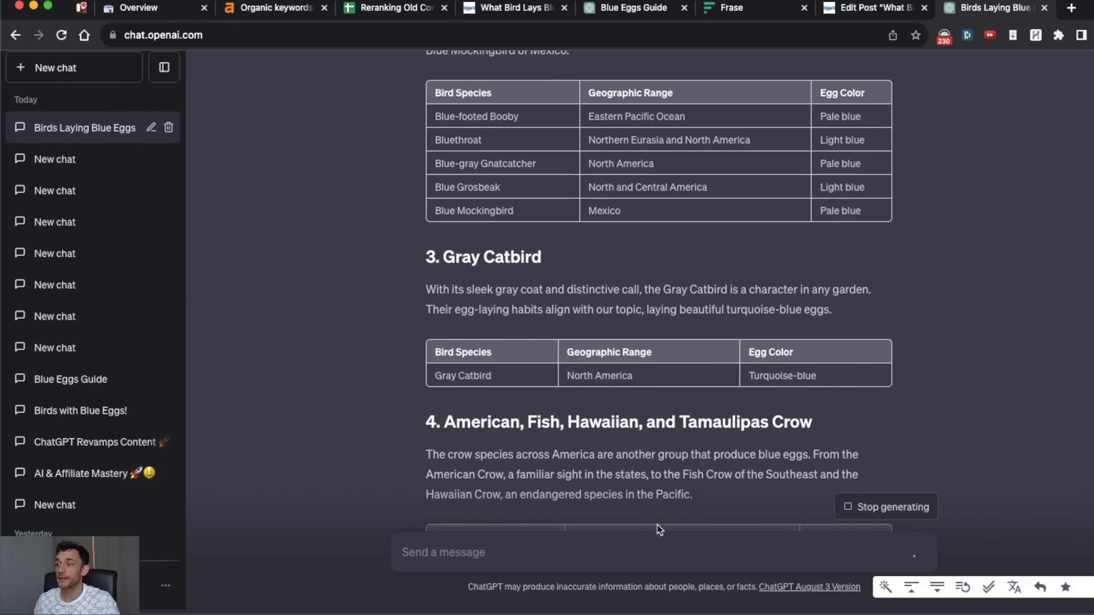
pyautogui.hotkey('ctrl', 'z')
pyautogui.hotkey('ctrl', 'z')
pyautogui.hotkey('ctrl', 'z')
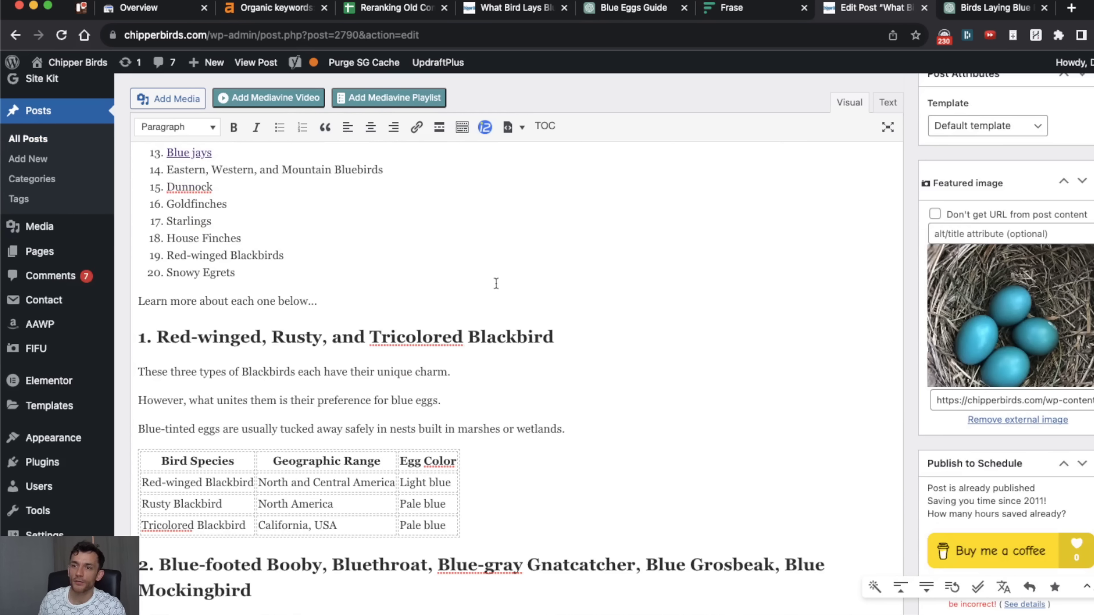
pyautogui.scroll(-8, 496, 283)
pyautogui.scroll(10, 301, 387)
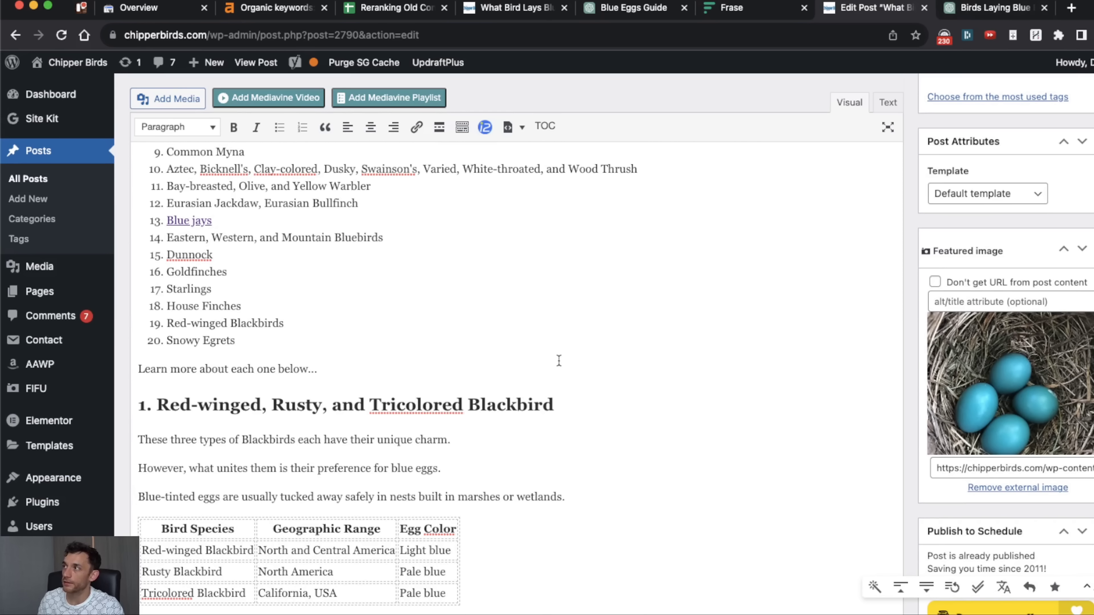
pyautogui.scroll(-2, 549, 360)
# Copy ChatGPT's sections 5 to 8, from Snowy Egret to the herons, and prompt it to continue the article
pyautogui.click(974, 15)
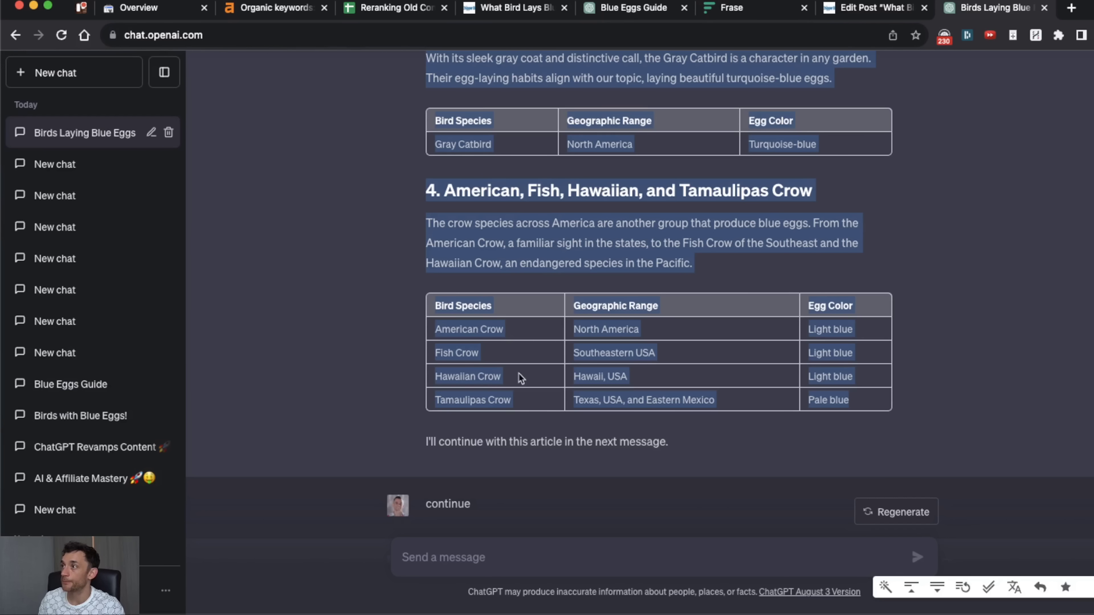
pyautogui.scroll(-15, 521, 378)
pyautogui.scroll(10, 473, 379)
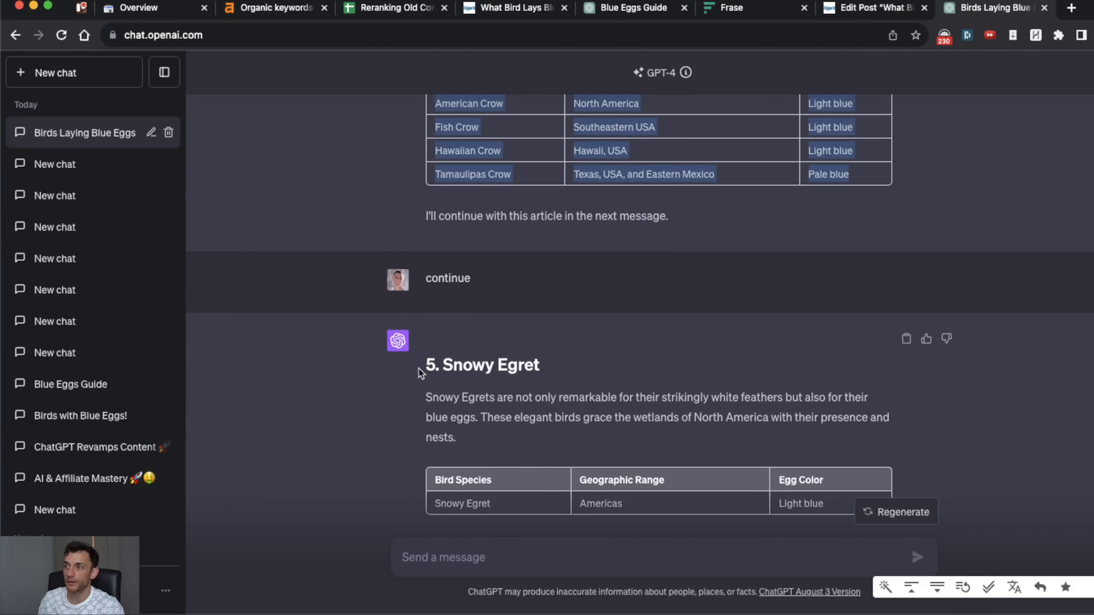
pyautogui.moveTo(421, 373); pyautogui.dragTo(547, 399)
pyautogui.scroll(-8, 542, 521)
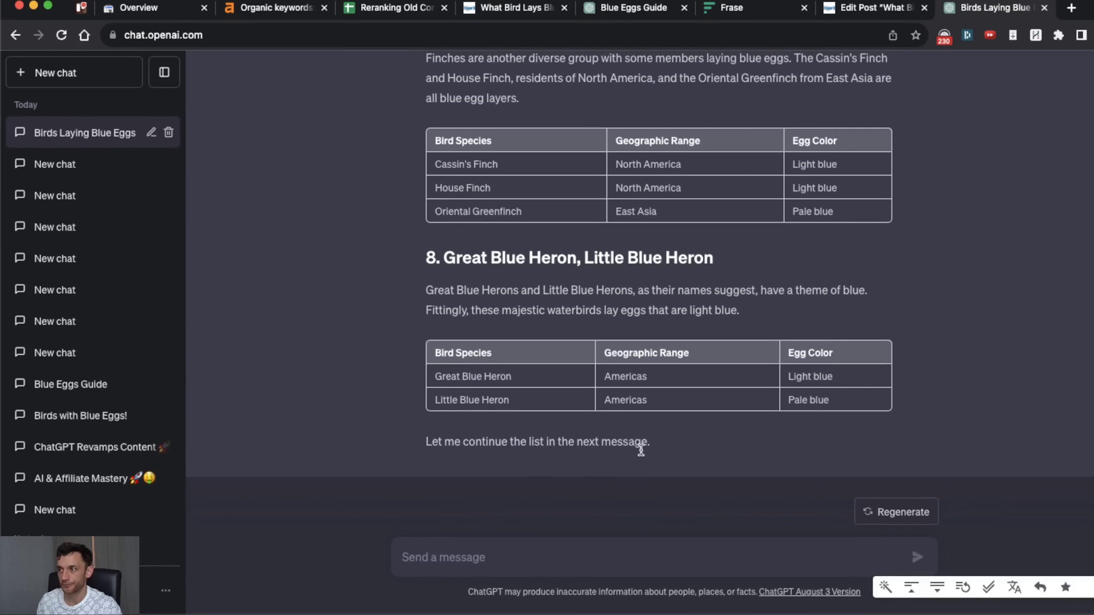
pyautogui.click(942, 406)
pyautogui.write('con')
# Paste sections 5 to 8 into the WordPress post between the crow table and "Reasons Why These Birds Lay Blue Eggs"
pyautogui.hotkey('ctrl', 'shift', 'Tab')
pyautogui.scroll(-10, 581, 474)
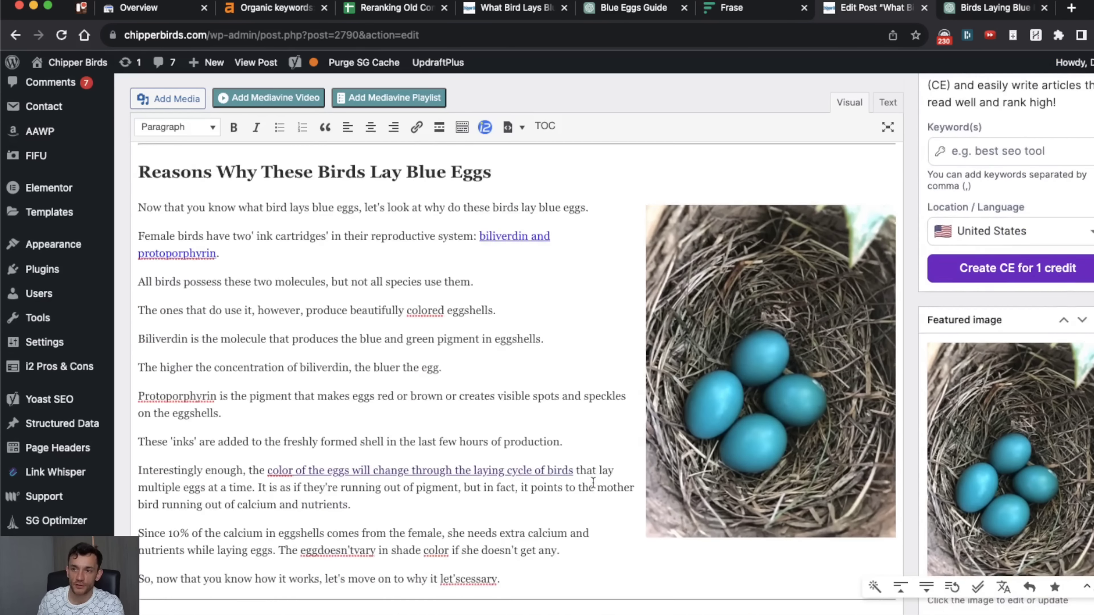
pyautogui.scroll(-10, 592, 483)
pyautogui.scroll(11, 544, 483)
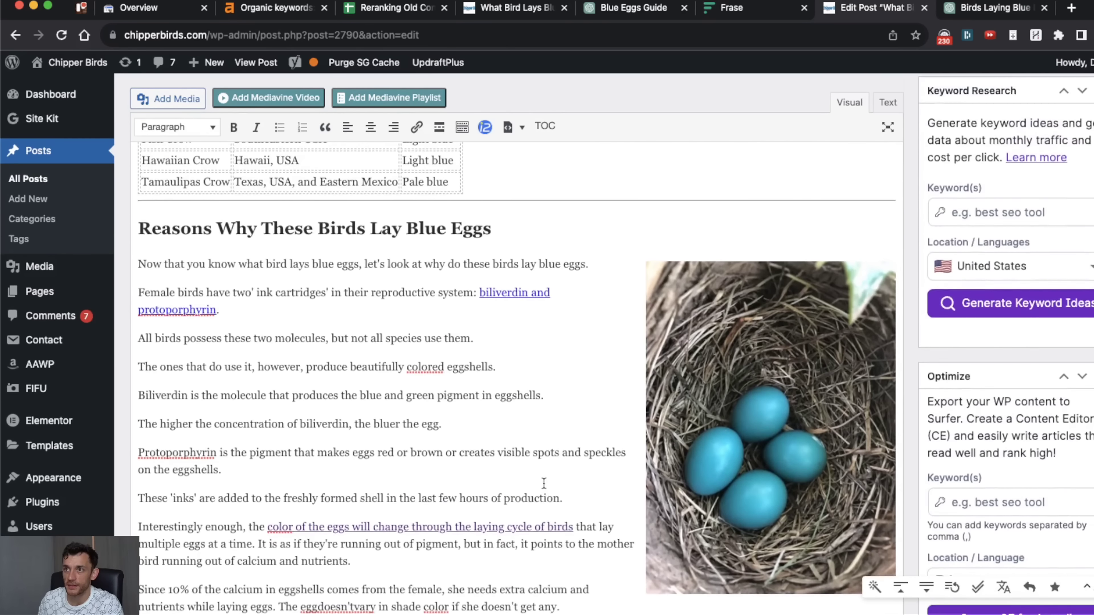
pyautogui.scroll(7, 543, 483)
pyautogui.scroll(-5, 591, 432)
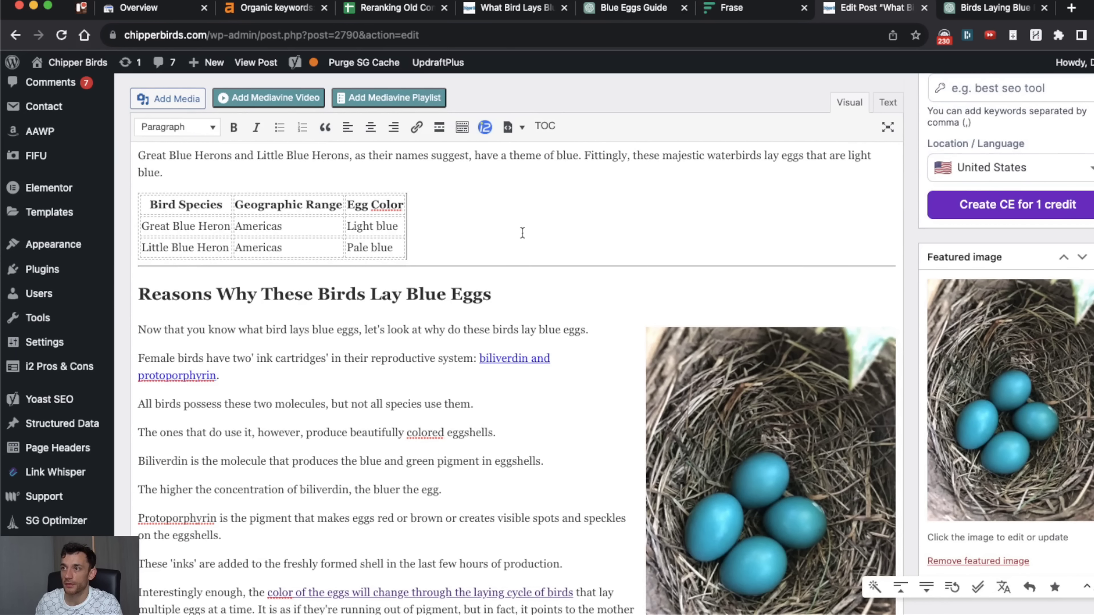
# Check the image count against its target in Frase, and look over the bird sections added to the WordPress post
pyautogui.hotkey('ctrl', 'Tab')
pyautogui.hotkey('ctrl', 'shift', 'Tab')
pyautogui.hotkey('ctrl', 'shift', 'Tab')
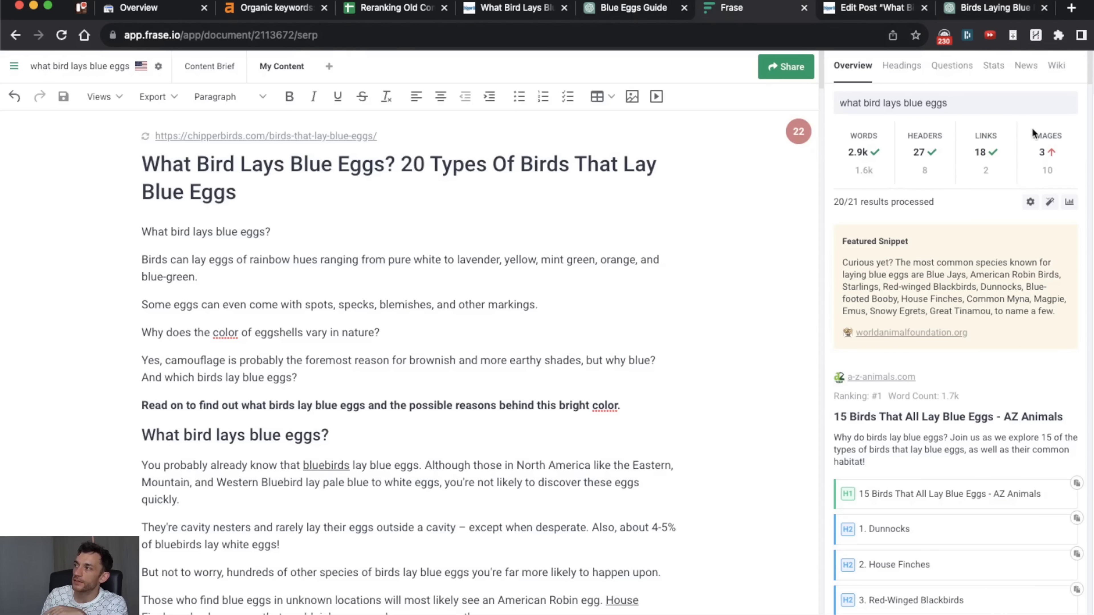
pyautogui.moveTo(1031, 133); pyautogui.dragTo(1057, 171)
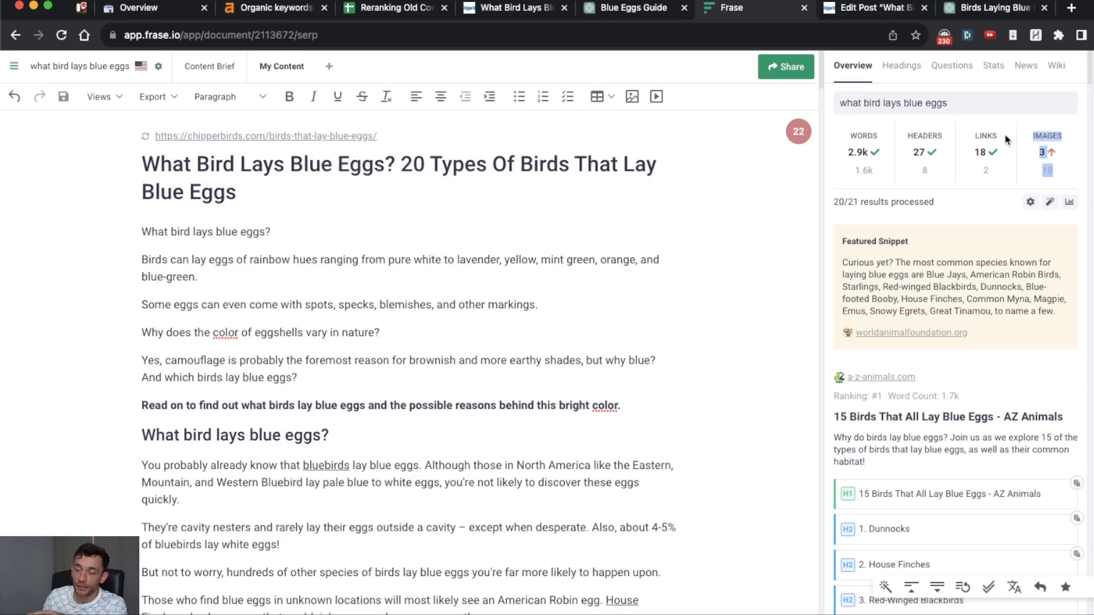
pyautogui.click(858, 6)
pyautogui.scroll(15, 360, 352)
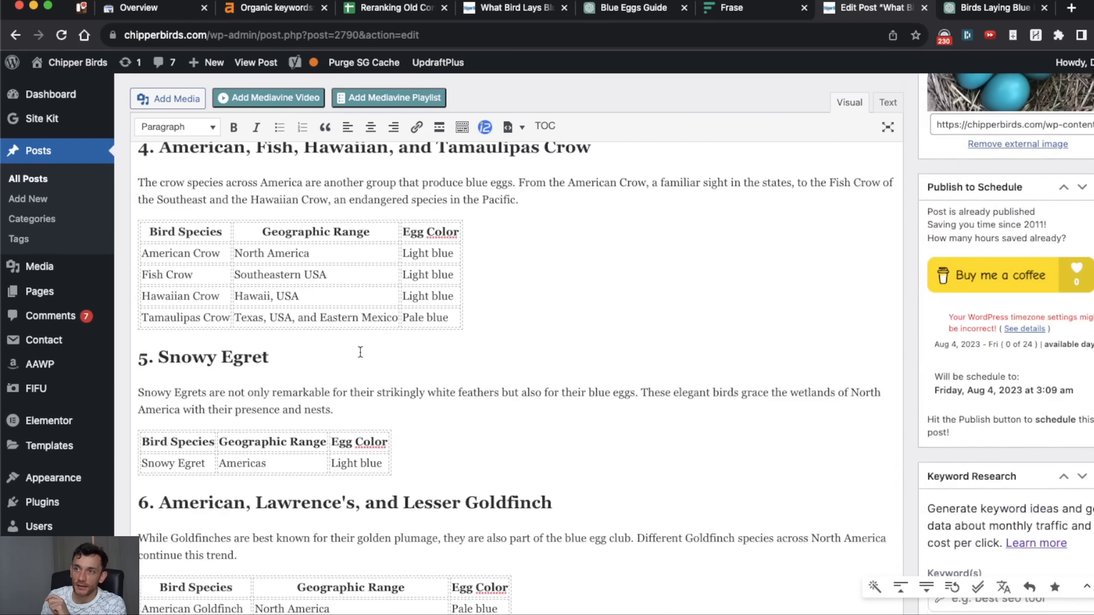
pyautogui.scroll(20, 360, 352)
pyautogui.scroll(-10, 325, 314)
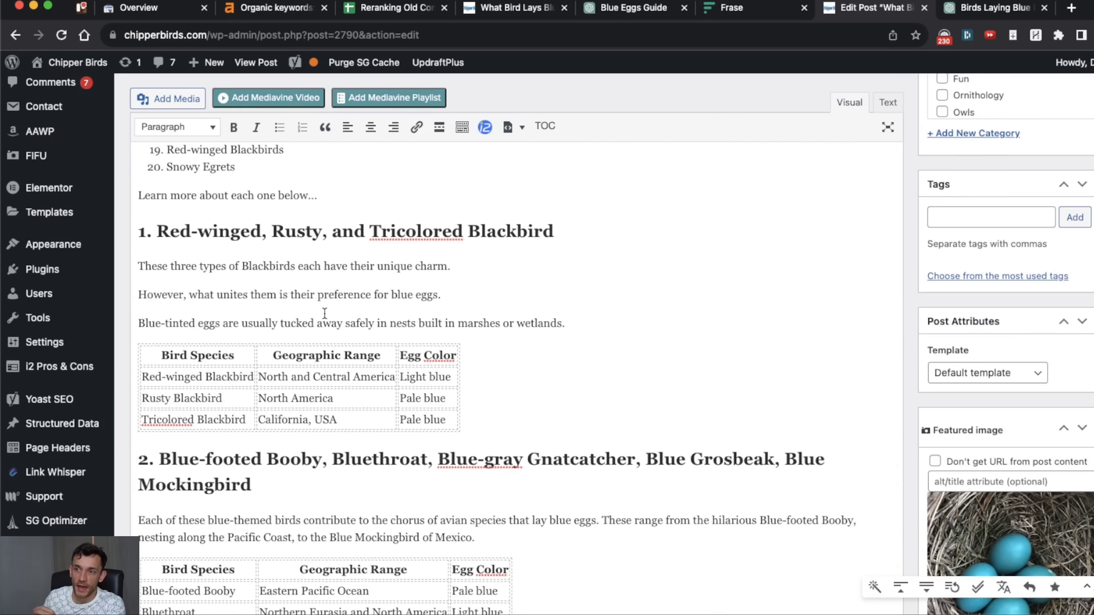
pyautogui.click(439, 228)
pyautogui.scroll(-15, 435, 414)
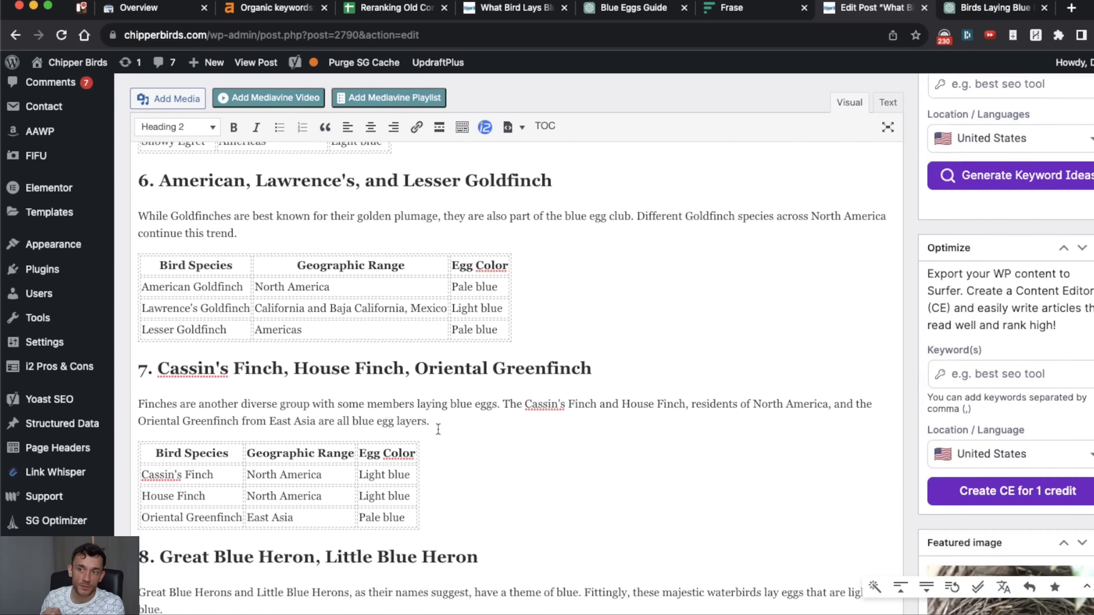
pyautogui.scroll(-10, 438, 429)
# Add ChatGPT's sections 9 to 11 with their tables below the heron table in the post, and return to ChatGPT
pyautogui.click(356, 368)
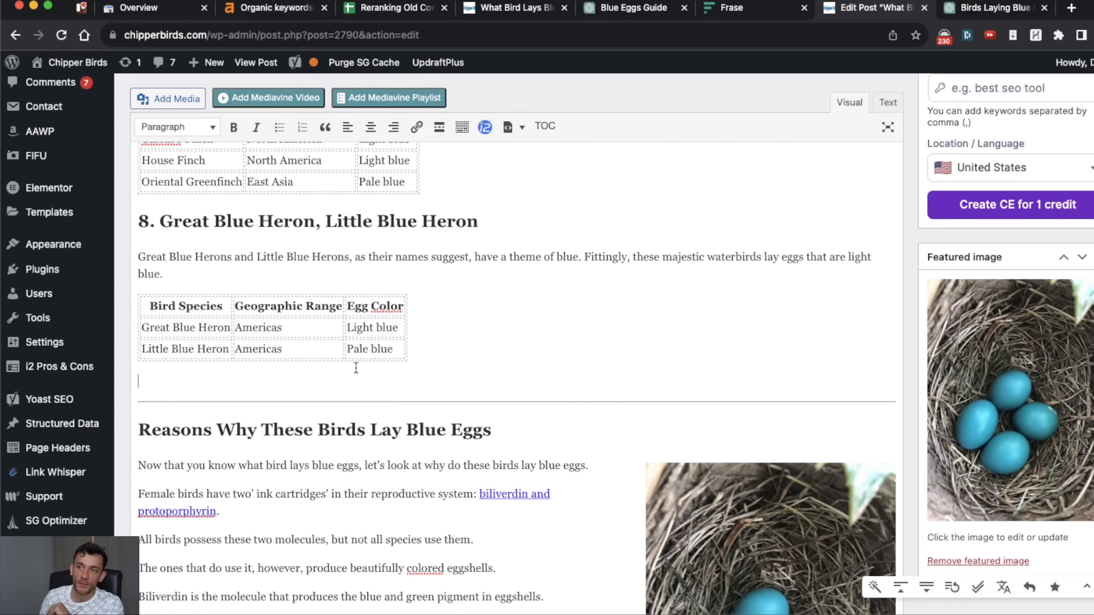
pyautogui.hotkey('ctrl', 'Tab')
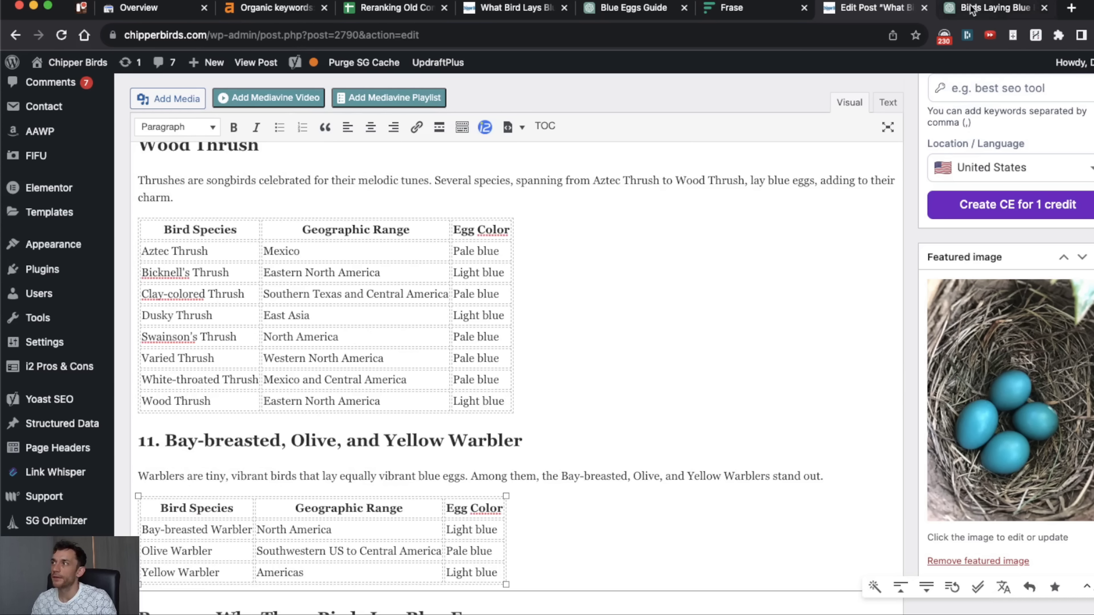
pyautogui.click(972, 9)
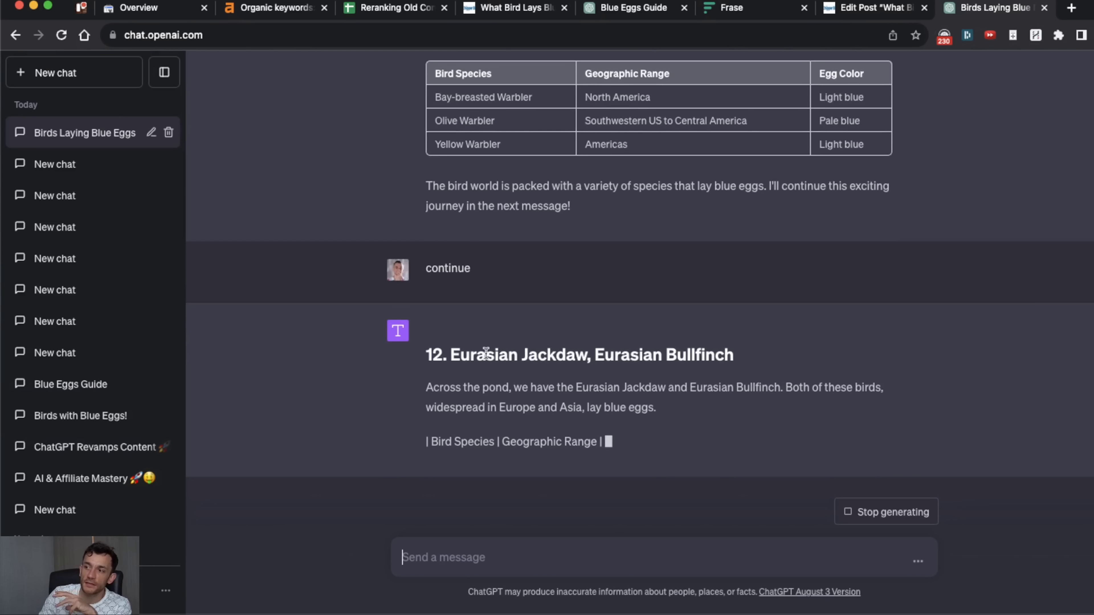
# Examine ChatGPT's sections from Common Myna to the bluebirds, and compare them with the instructions in the original article prompt
pyautogui.scroll(10, 560, 387)
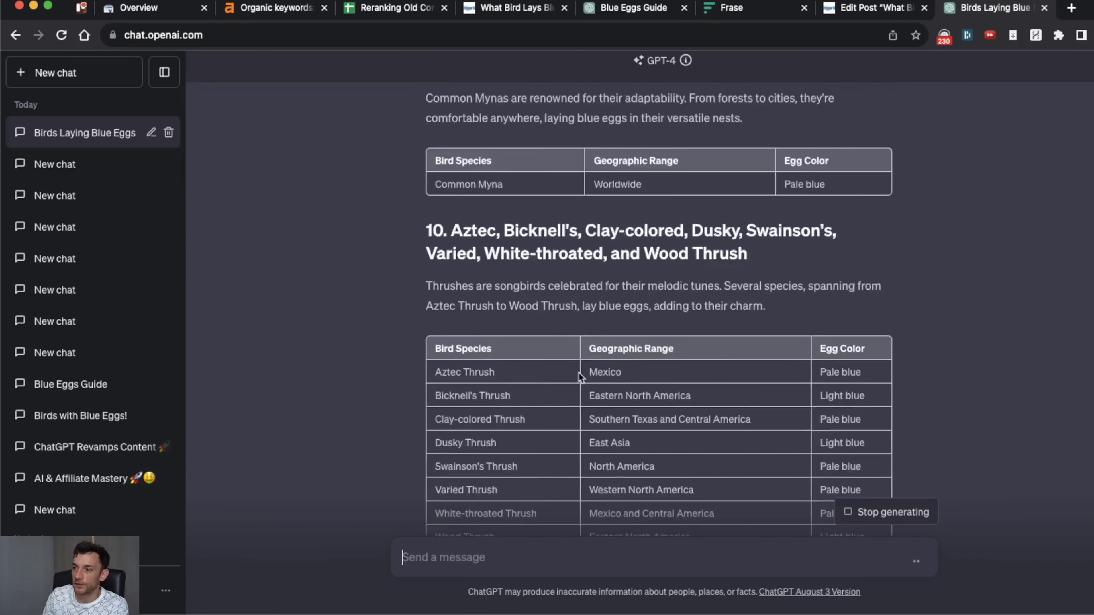
pyautogui.scroll(-10, 580, 409)
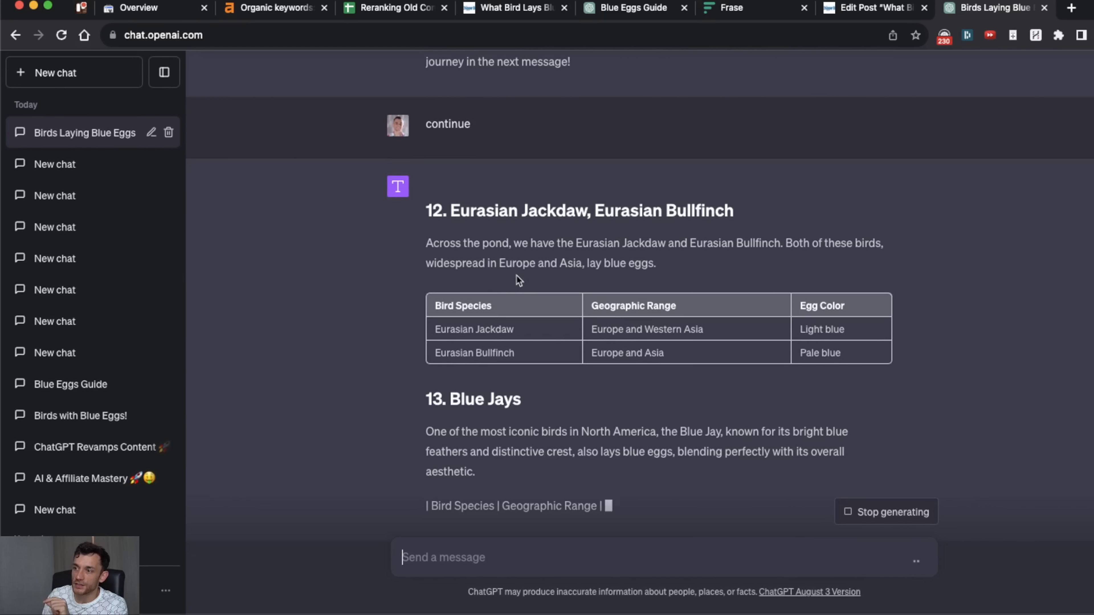
pyautogui.scroll(15, 433, 263)
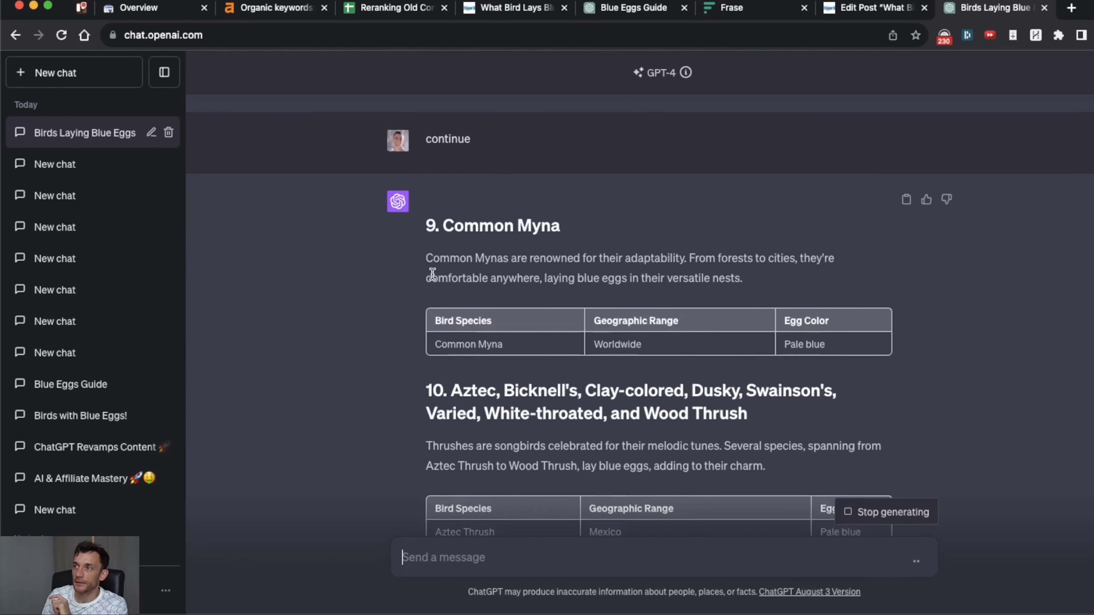
pyautogui.moveTo(407, 265); pyautogui.dragTo(708, 310)
pyautogui.scroll(-15, 708, 342)
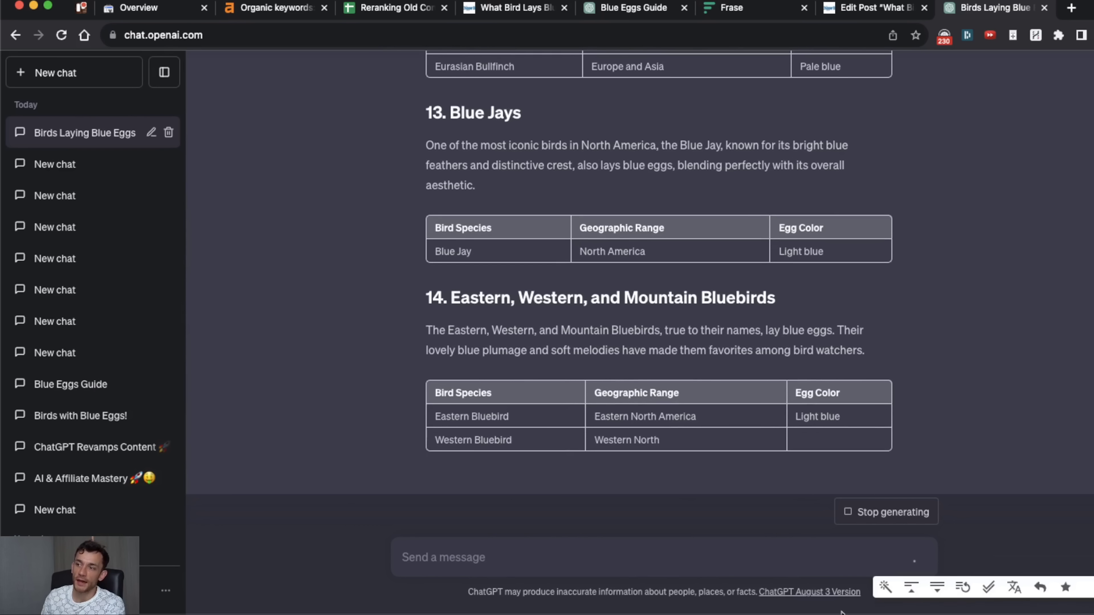
pyautogui.scroll(15, 710, 215)
pyautogui.scroll(15, 705, 208)
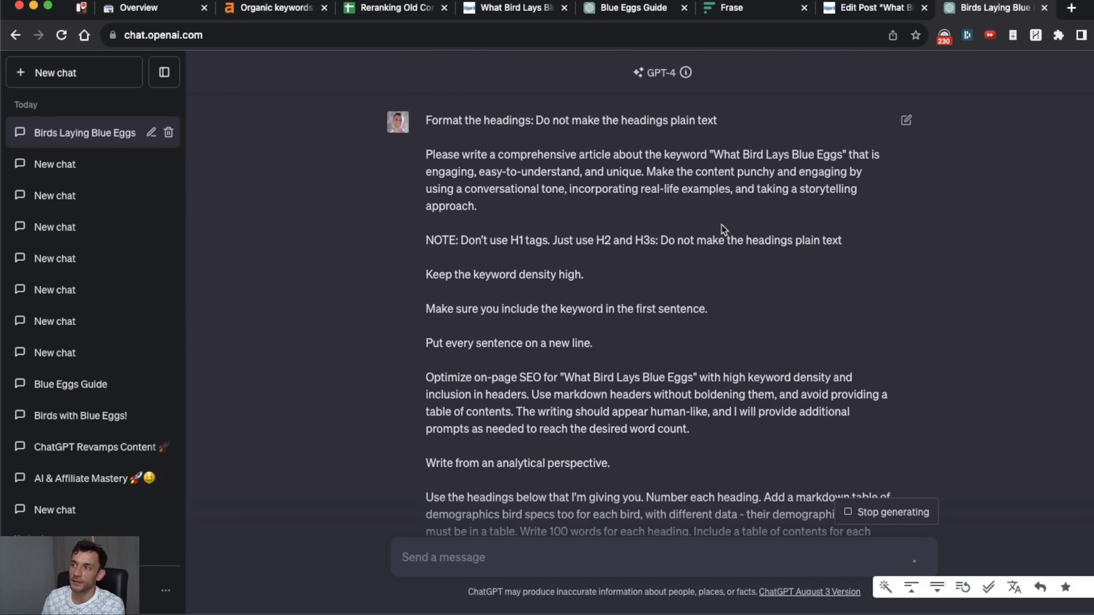
pyautogui.scroll(-5, 686, 224)
pyautogui.scroll(-8, 566, 233)
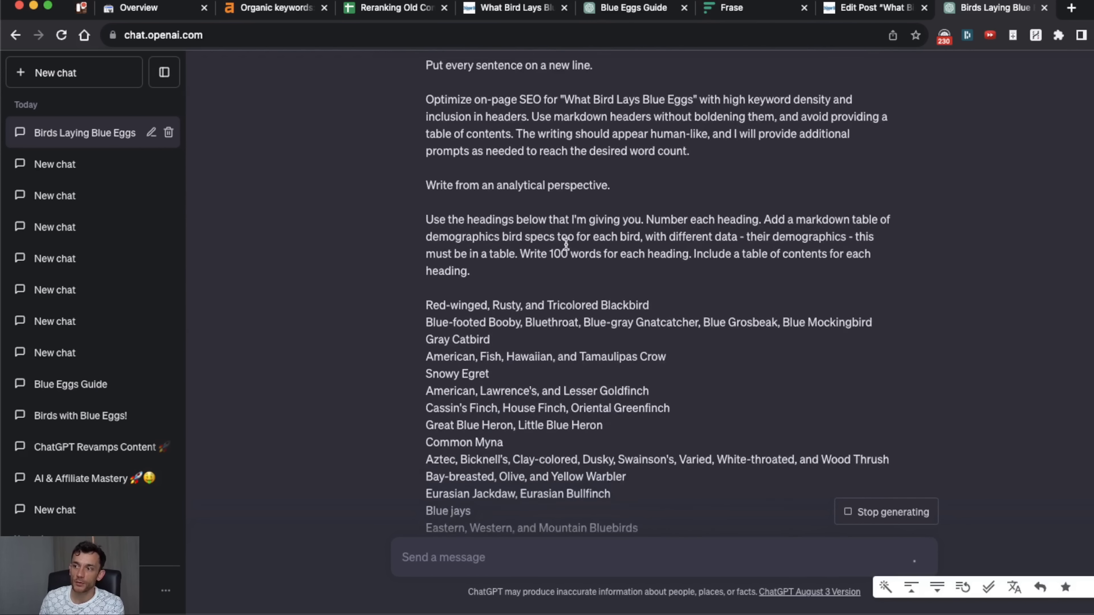
pyautogui.scroll(15, 567, 248)
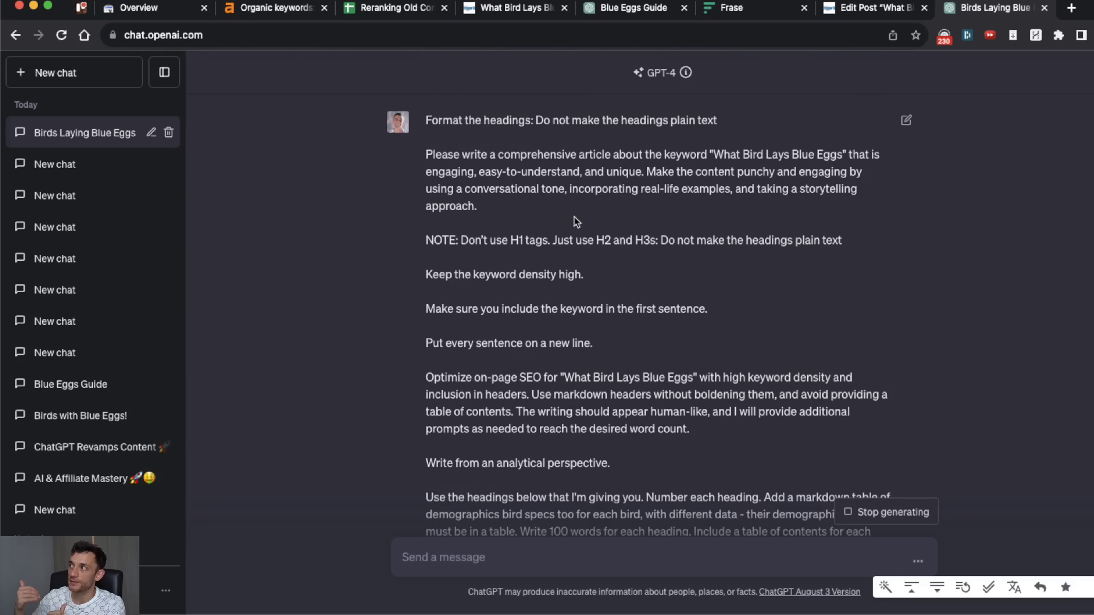
pyautogui.scroll(-20, 577, 232)
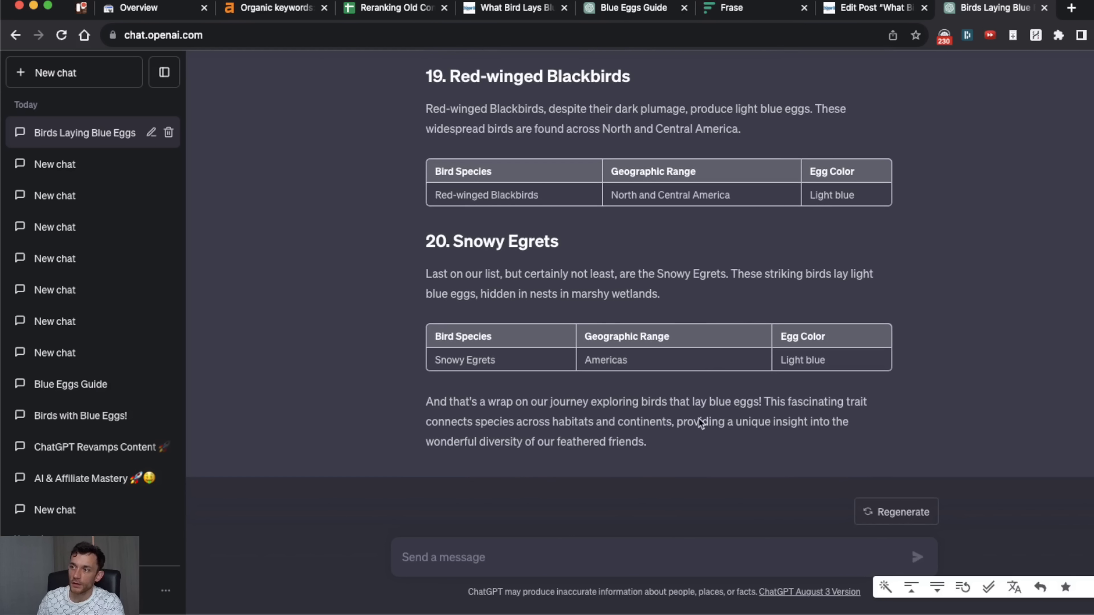
# Look back over ChatGPT's closing sections 16 to 20, from Goldfinches to Snowy Egrets
pyautogui.press('super+a')
pyautogui.hotkey('ctrl', 'shift', 'Tab')
pyautogui.scroll(-1, 447, 496)
pyautogui.hotkey('ctrl', 'Tab')
pyautogui.click(462, 341)
pyautogui.scroll(4, 528, 330)
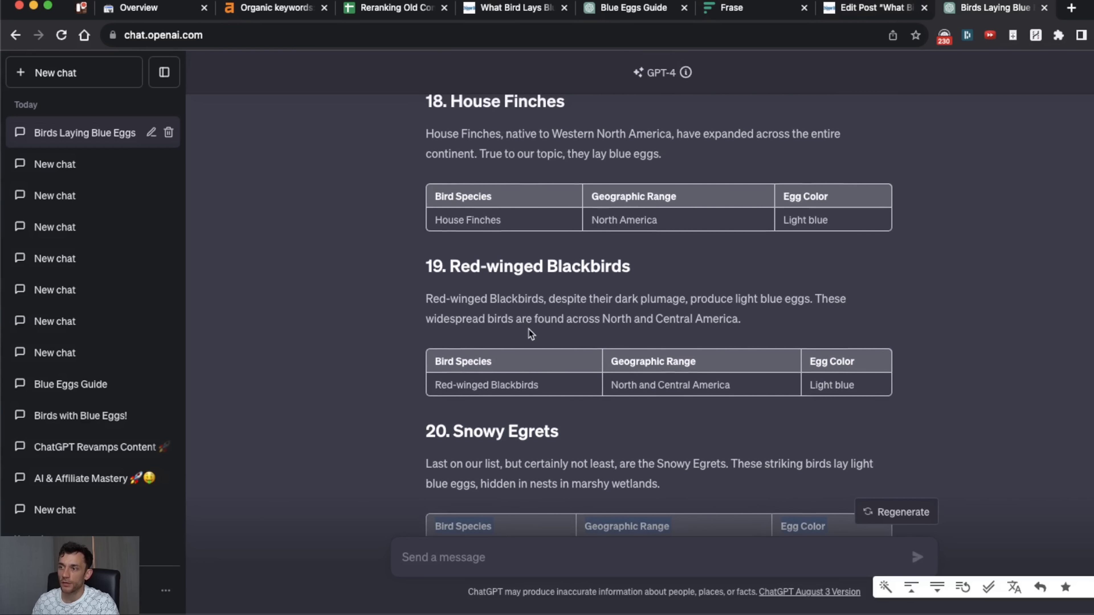
pyautogui.scroll(-3, 528, 330)
pyautogui.scroll(10, 645, 356)
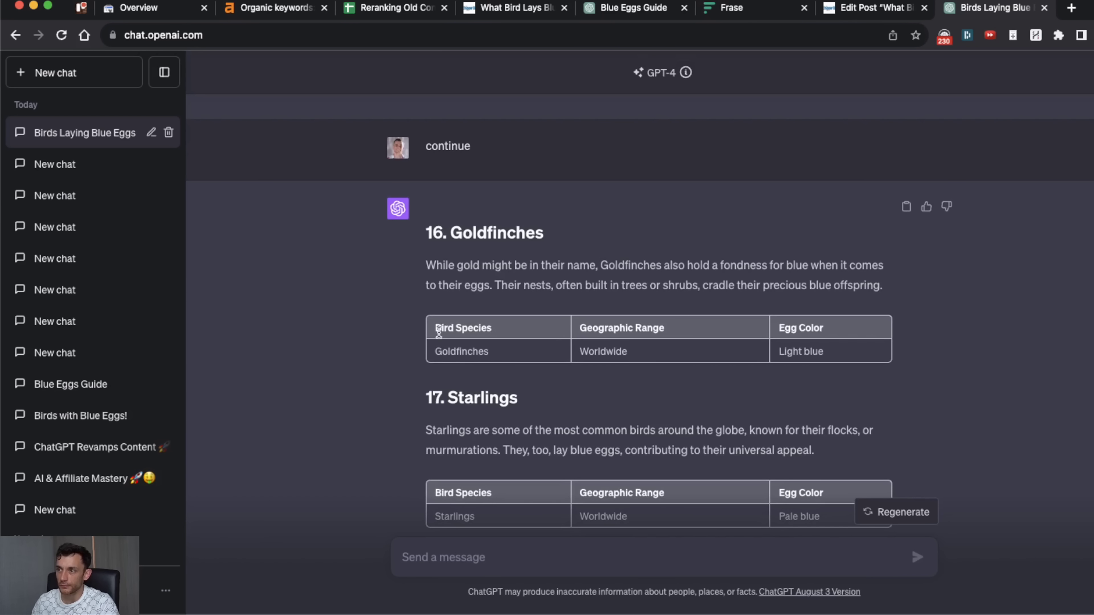
# Examine the Goldfinches table's Bird Species, Geographic Range and Egg Color columns, and look over the bird list and first sections in WordPress
pyautogui.scroll(-1, 438, 332)
pyautogui.moveTo(434, 308); pyautogui.dragTo(848, 321)
pyautogui.click(842, 316)
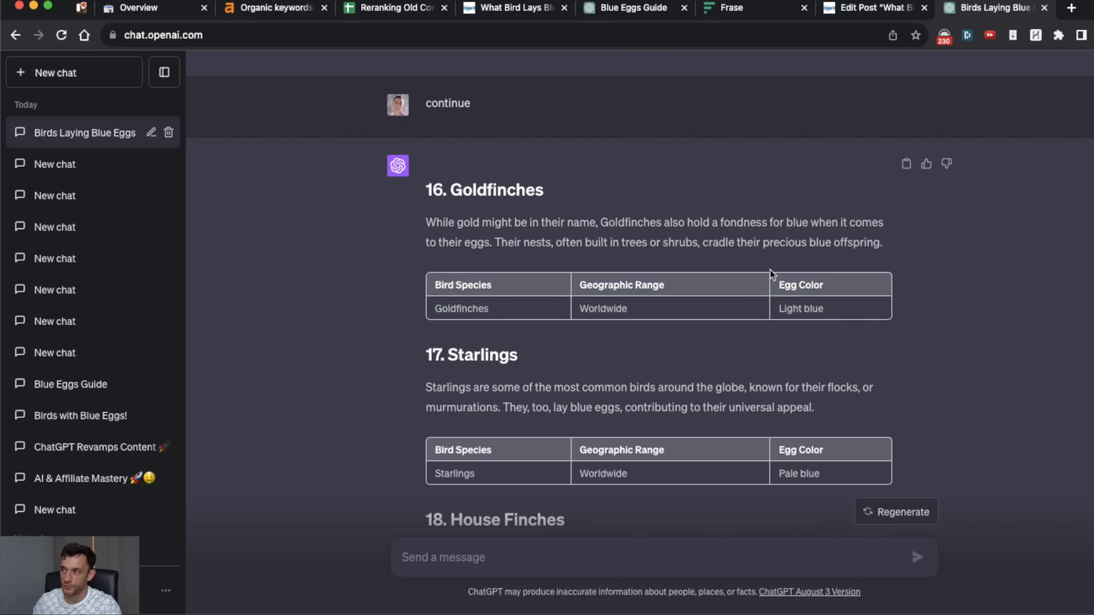
pyautogui.moveTo(434, 308); pyautogui.dragTo(883, 308)
pyautogui.click(598, 286)
pyautogui.moveTo(576, 285); pyautogui.dragTo(690, 292)
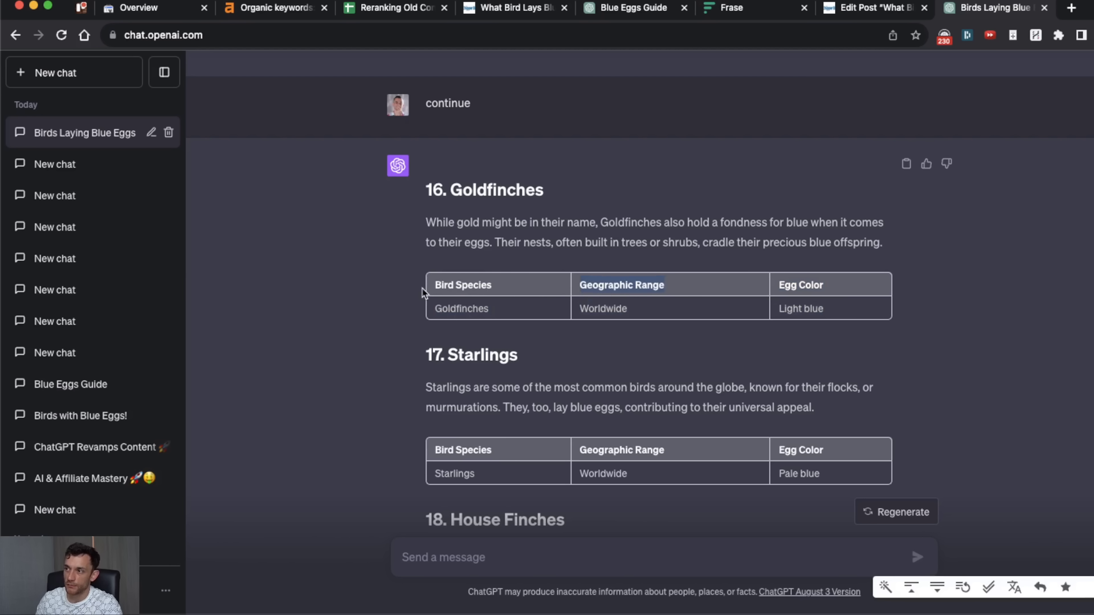
pyautogui.moveTo(422, 292); pyautogui.dragTo(865, 291)
pyautogui.hotkey('ctrl', 'shift', 'Tab')
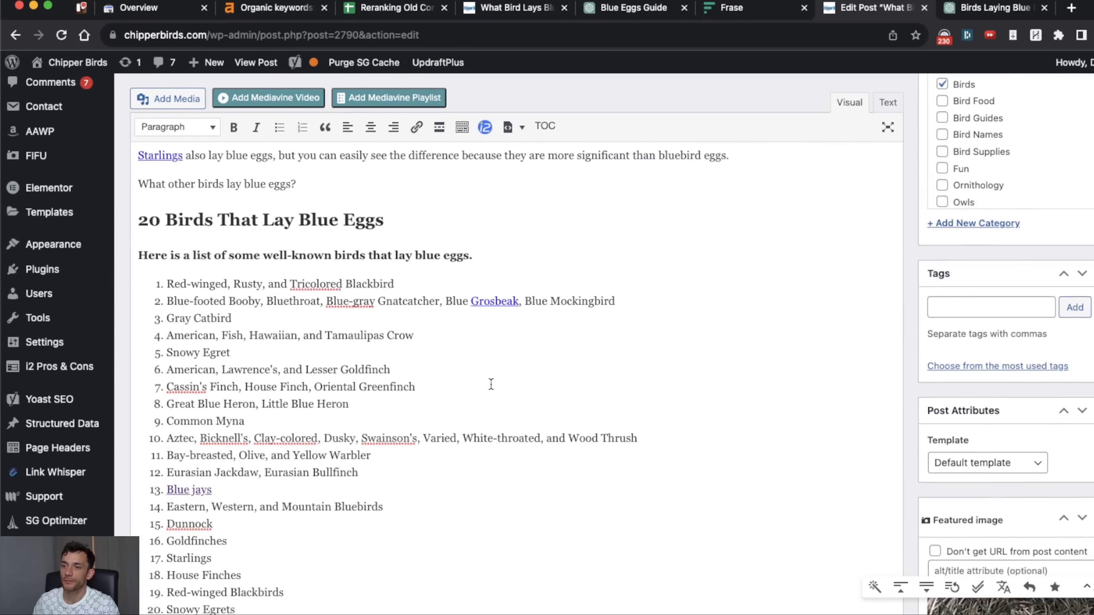
pyautogui.scroll(-10, 474, 387)
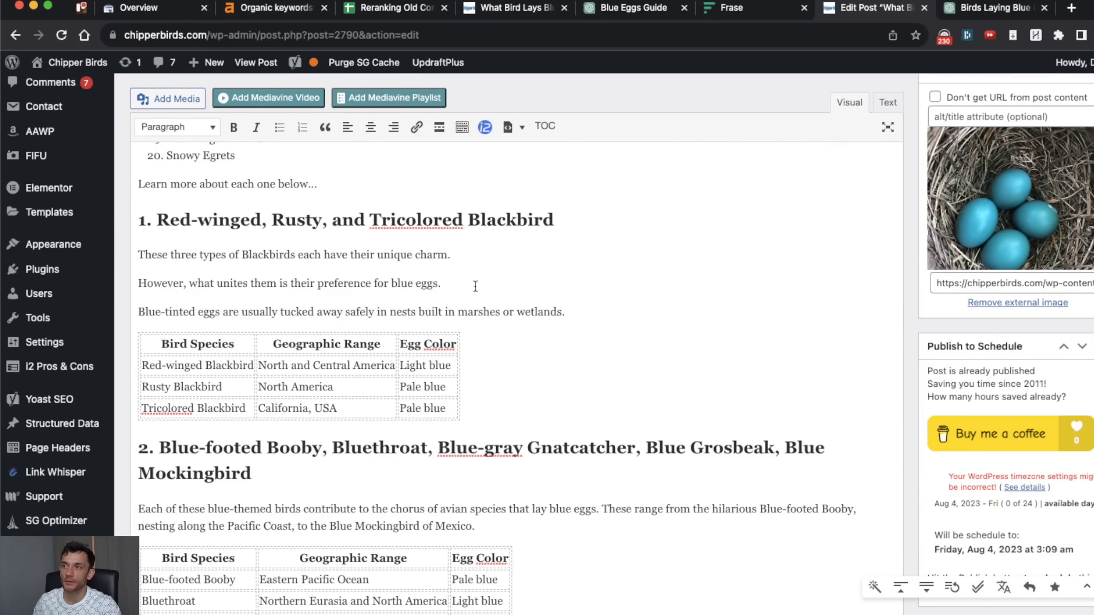
# Search Unsplash for "Blackbird eggs" and look through the photos for one that suits the Red-winged, Rusty, and Tricolored Blackbird section
pyautogui.press('Up')
pyautogui.press('Up')
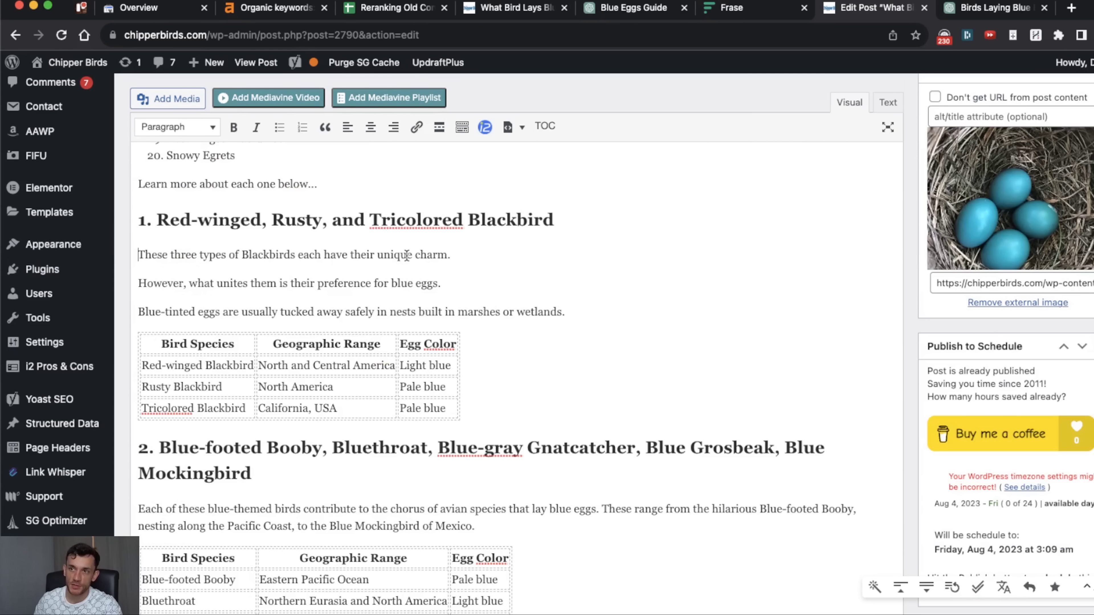
pyautogui.hotkey('ctrl', 'Tab')
pyautogui.hotkey('ctrl', 'shift', 'Tab')
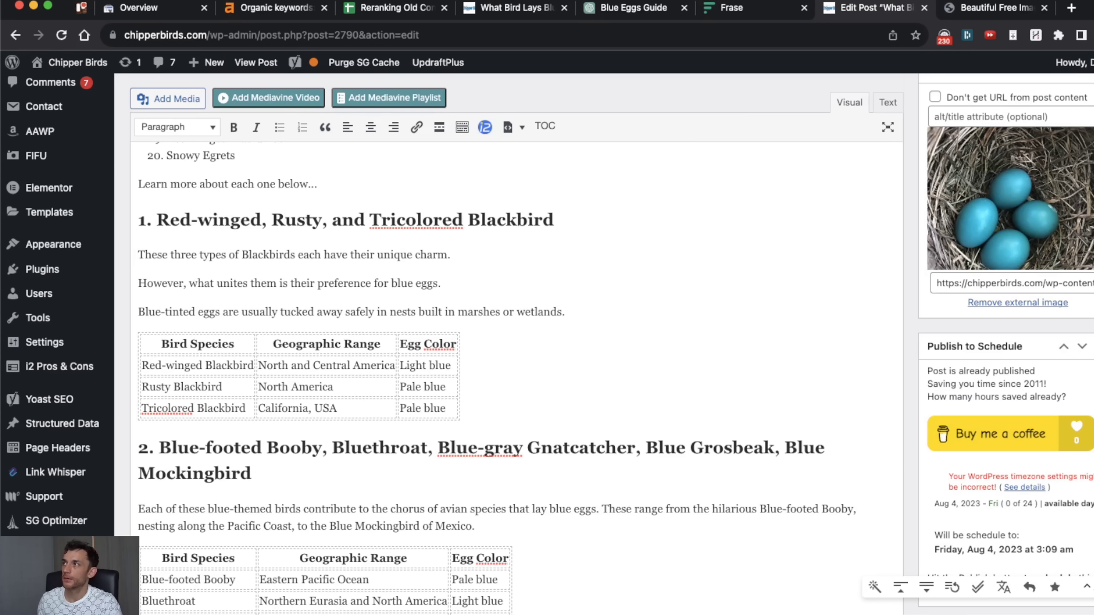
pyautogui.hotkey('ctrl', 'Tab')
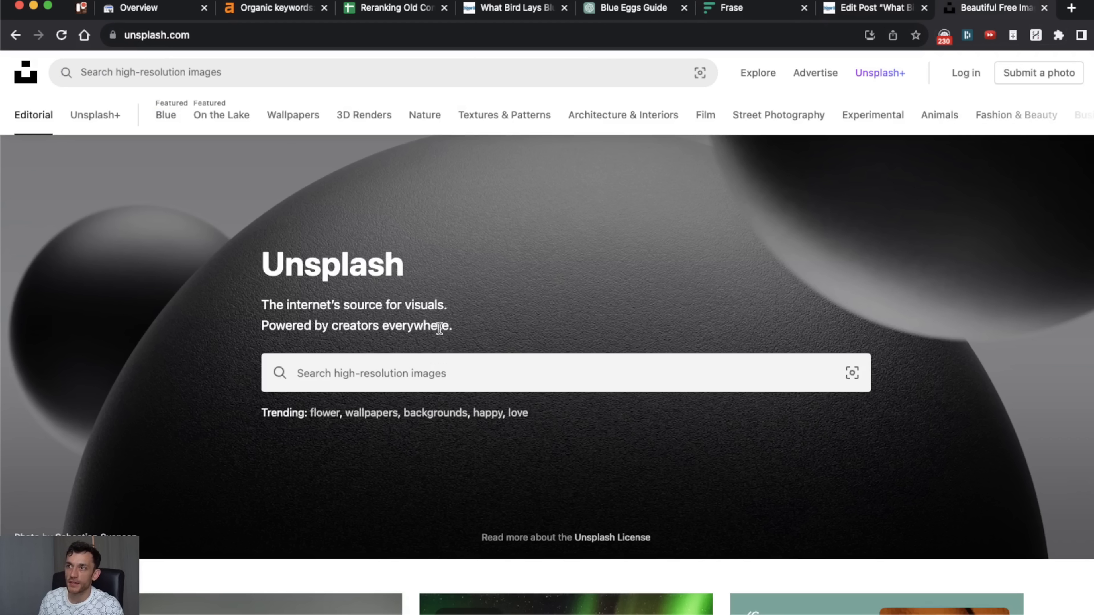
pyautogui.hotkey('ctrl', 'shift', 'Tab')
pyautogui.hotkey('ctrl', 'Tab')
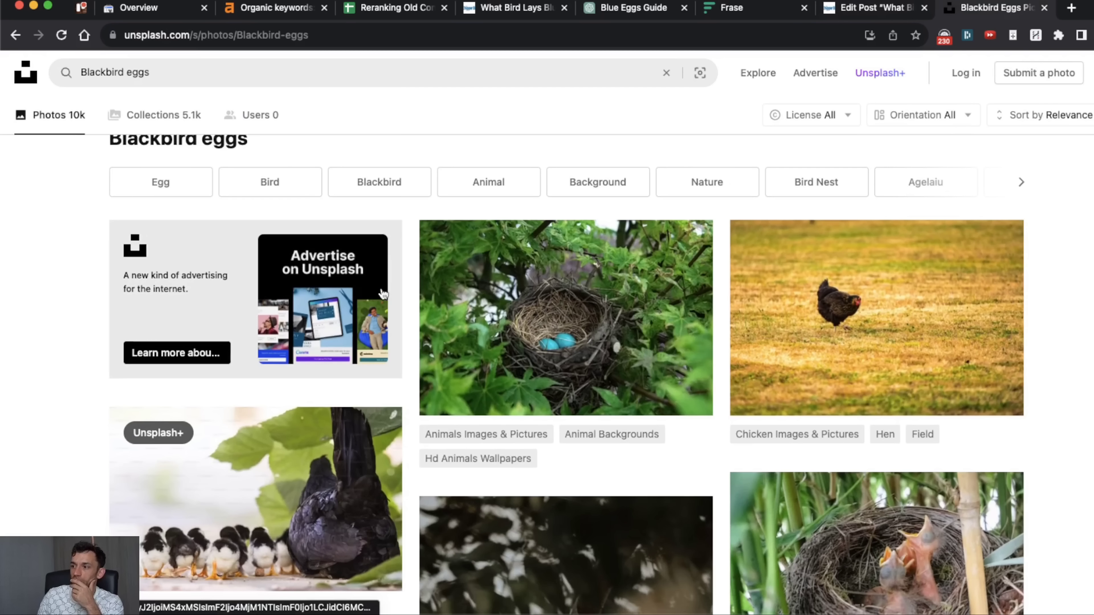
pyautogui.hotkey('ctrl', 'shift', 'Tab')
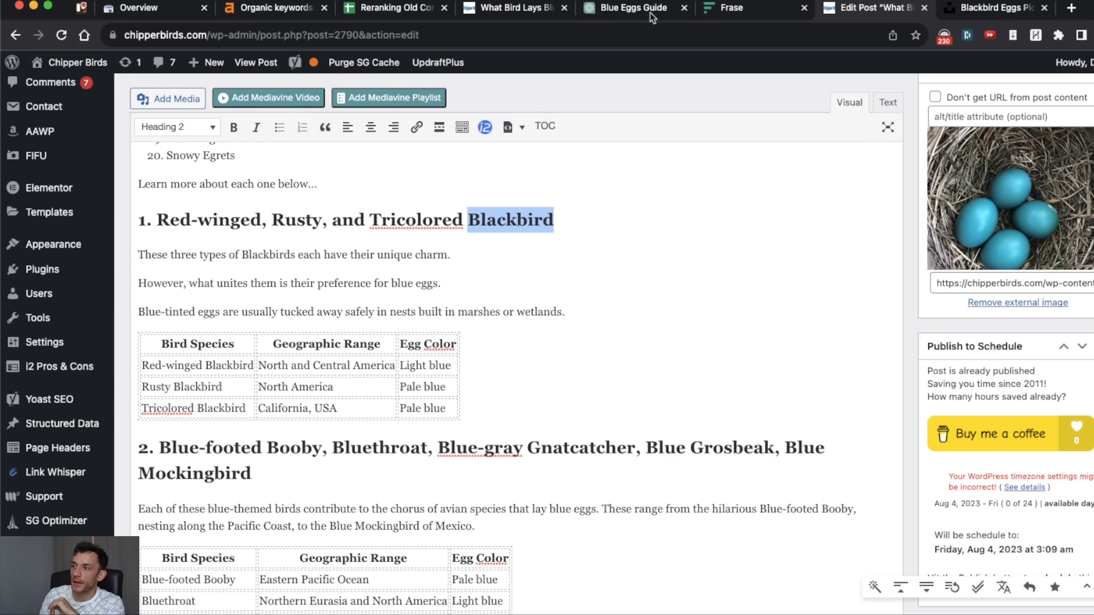
pyautogui.click(991, 7)
pyautogui.scroll(-5, 611, 397)
pyautogui.scroll(5, 612, 398)
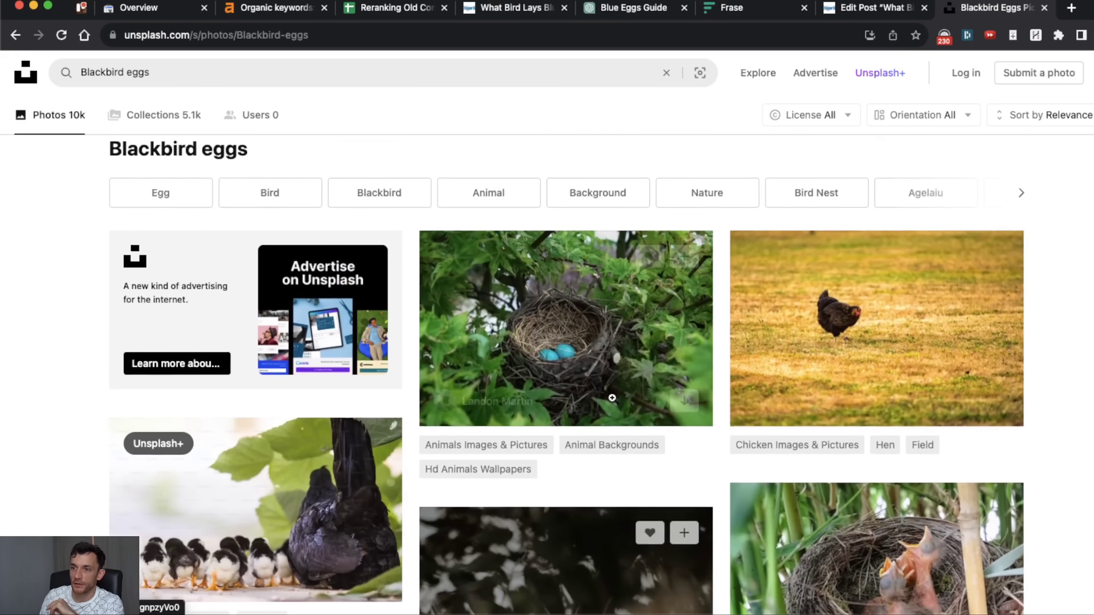
# Insert the Unsplash photo of two blue eggs in a nest under the first blackbird heading, with blackbird egg alt text
pyautogui.hotkey('ctrl', 'shift', 'Tab')
pyautogui.moveTo(554, 220); pyautogui.dragTo(451, 214)
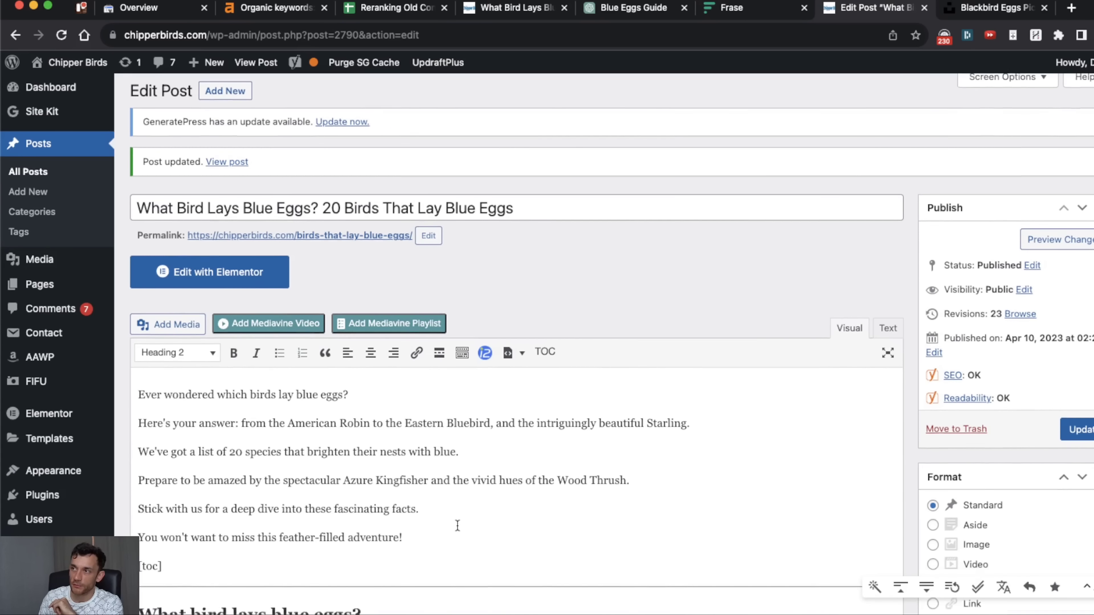
pyautogui.scroll(-15, 457, 526)
pyautogui.hotkey('ctrl', 'Tab')
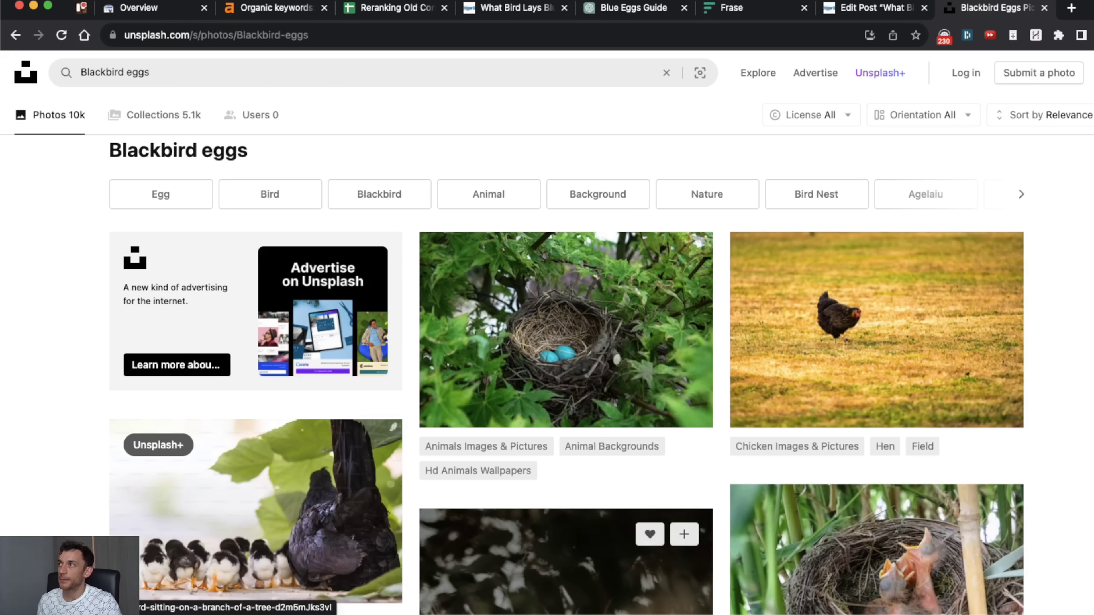
pyautogui.click(439, 368)
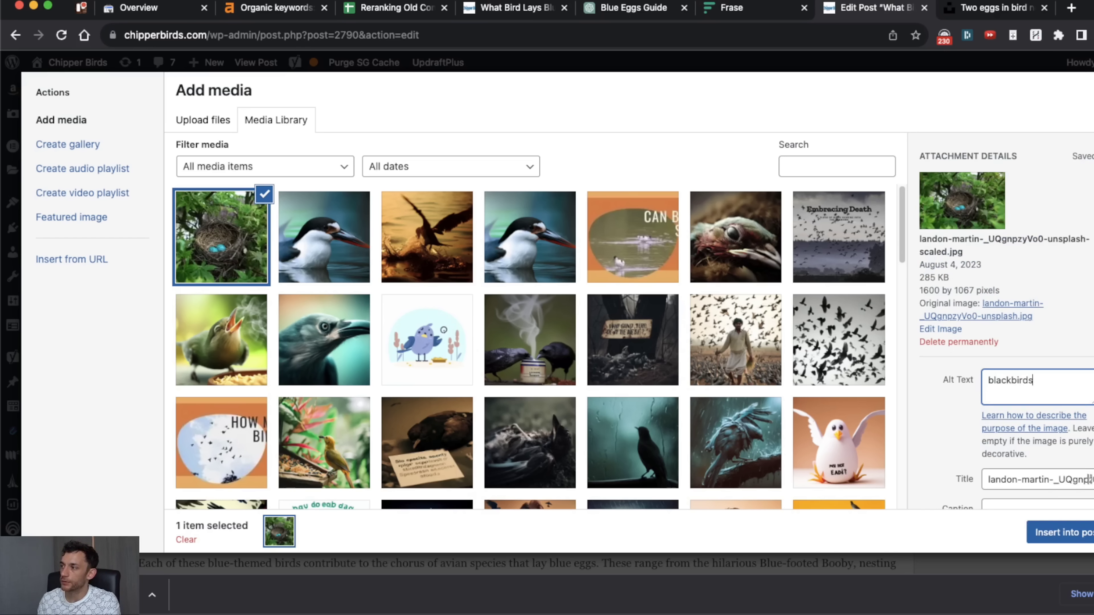
pyautogui.press('BackSpace')
pyautogui.write('egg')
pyautogui.click(1064, 527)
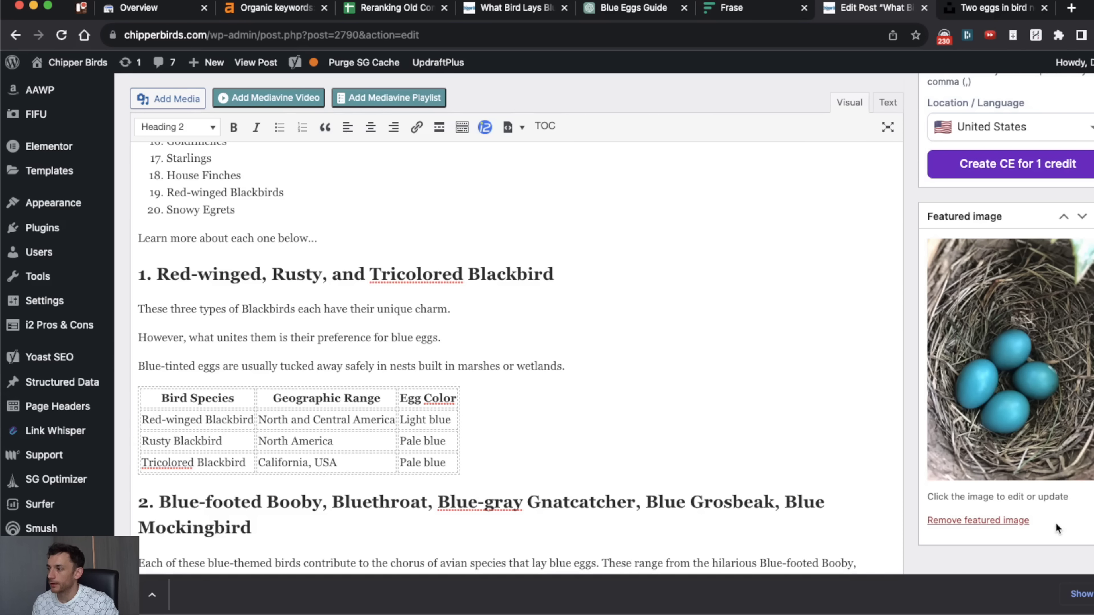
pyautogui.scroll(-1, 499, 359)
pyautogui.moveTo(626, 302); pyautogui.dragTo(541, 368)
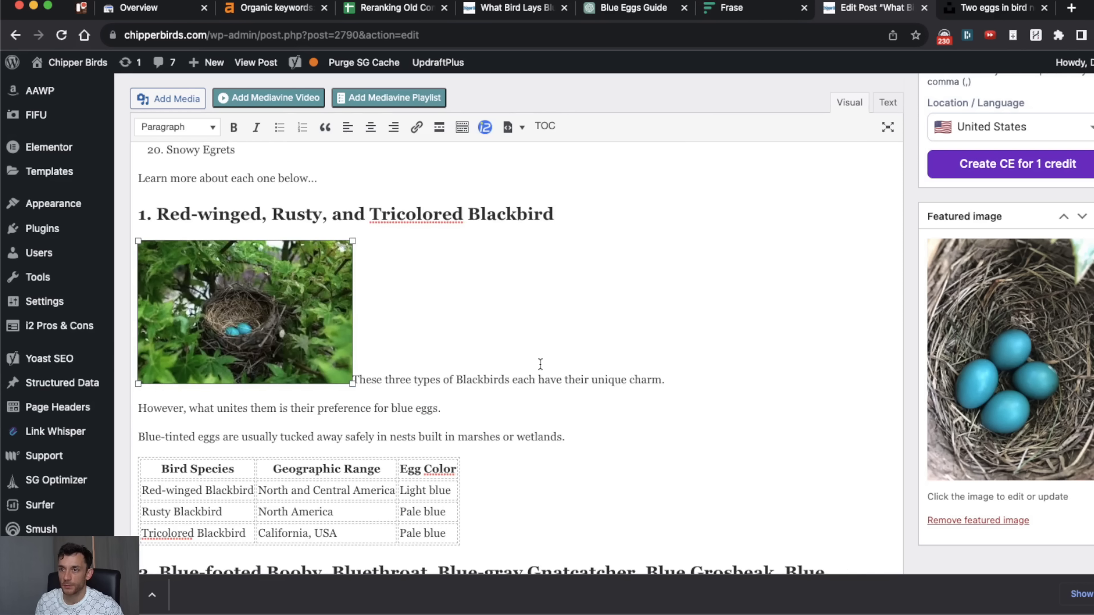
# Return to the Unsplash results and search for Mockingbird photos for the second section
pyautogui.hotkey('ctrl', 'Tab')
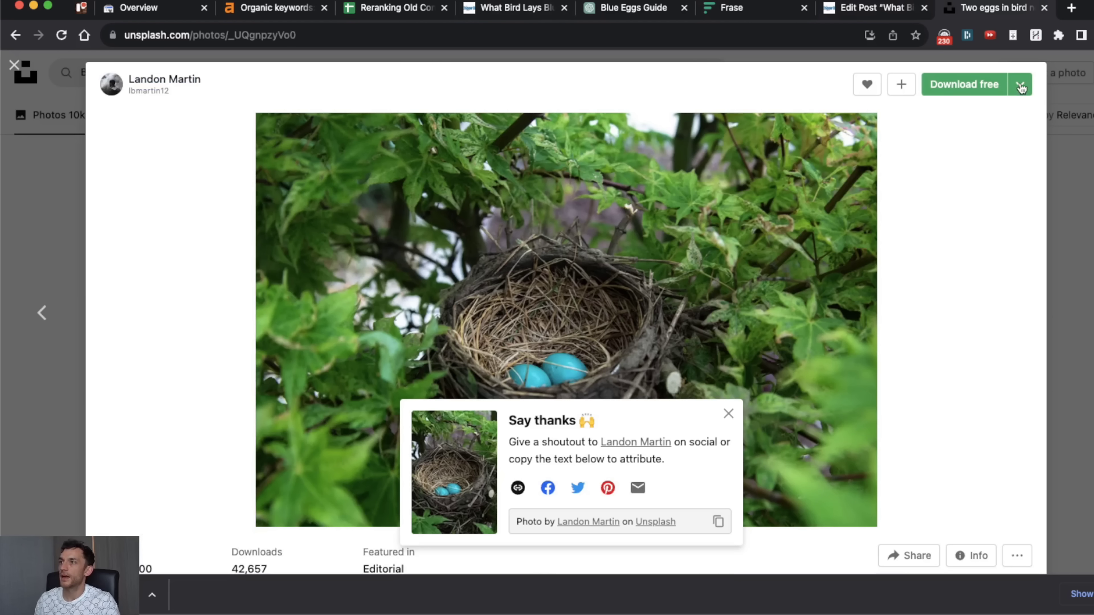
pyautogui.click(1063, 186)
pyautogui.click(245, 75)
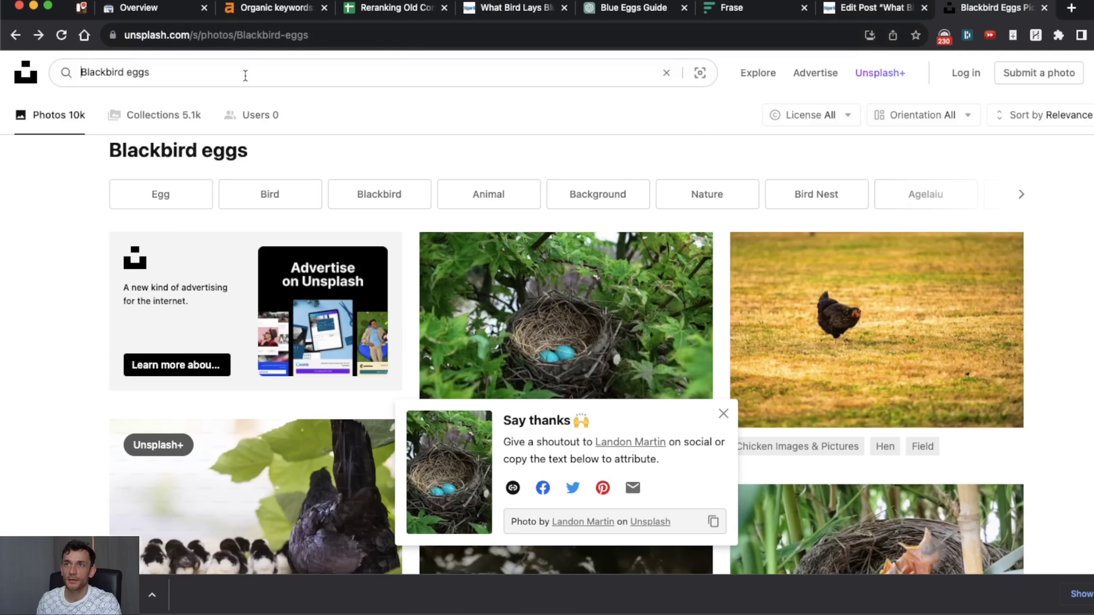
pyautogui.hotkey('shift', 'alt', 'Left')
pyautogui.write('Mockingbird')
pyautogui.press('Return')
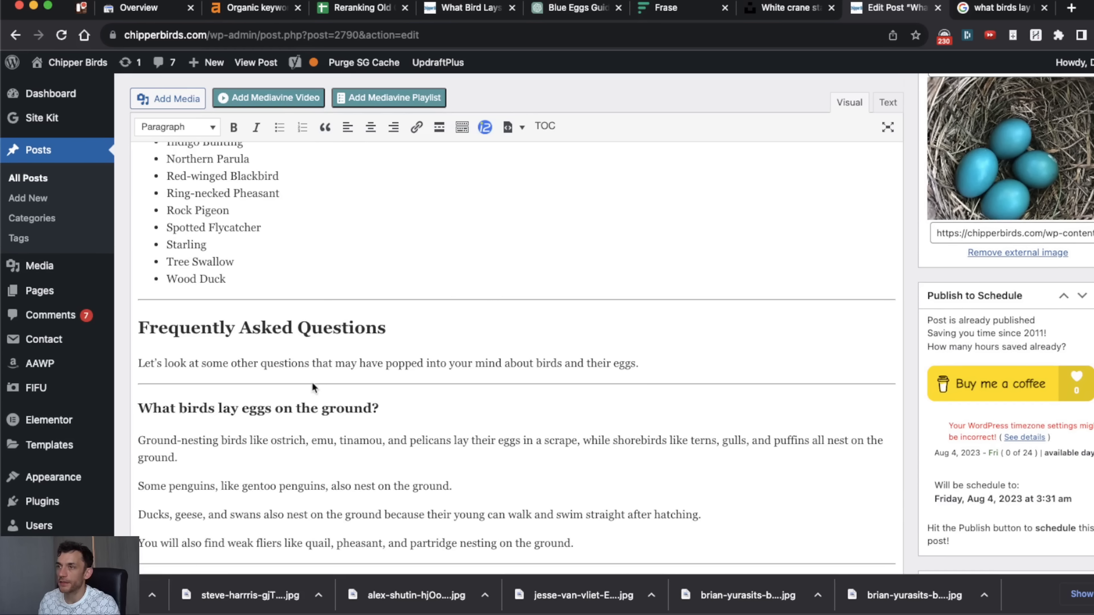
# Look at the post's Frequently Asked Questions section, and examine Google's People also ask questions for "what birds lay blue eggs"
pyautogui.click(323, 329)
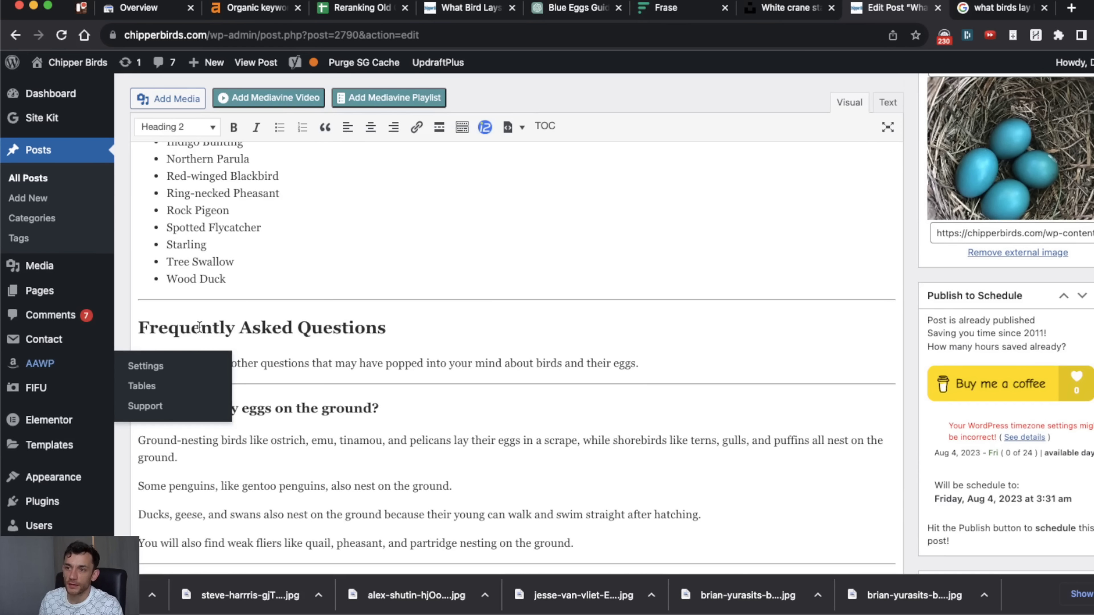
pyautogui.click(155, 324)
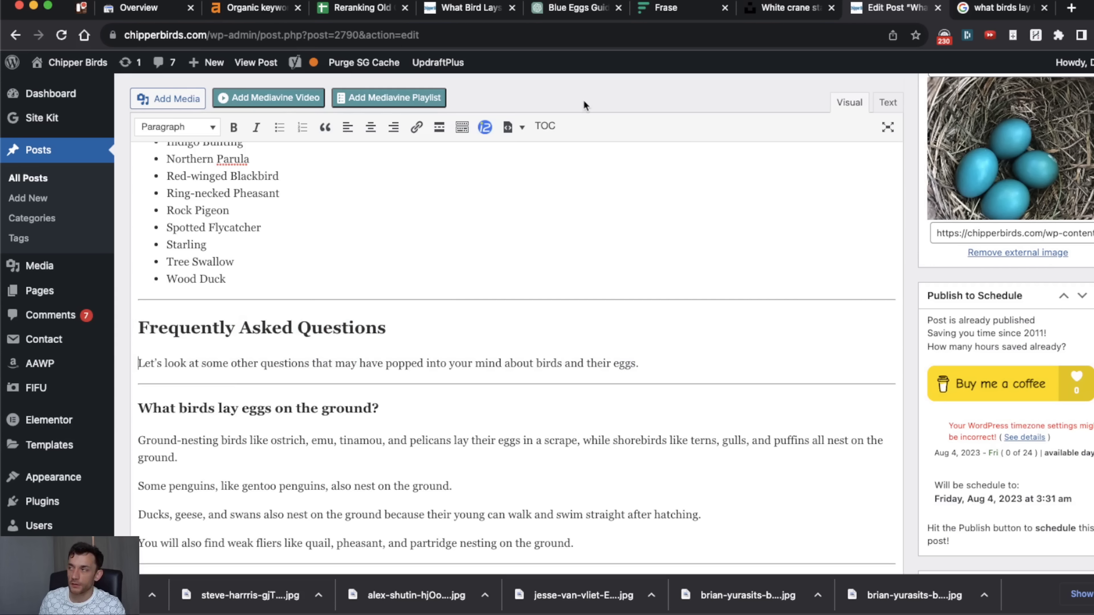
pyautogui.hotkey('ctrl', 'Tab')
pyautogui.click(596, 282)
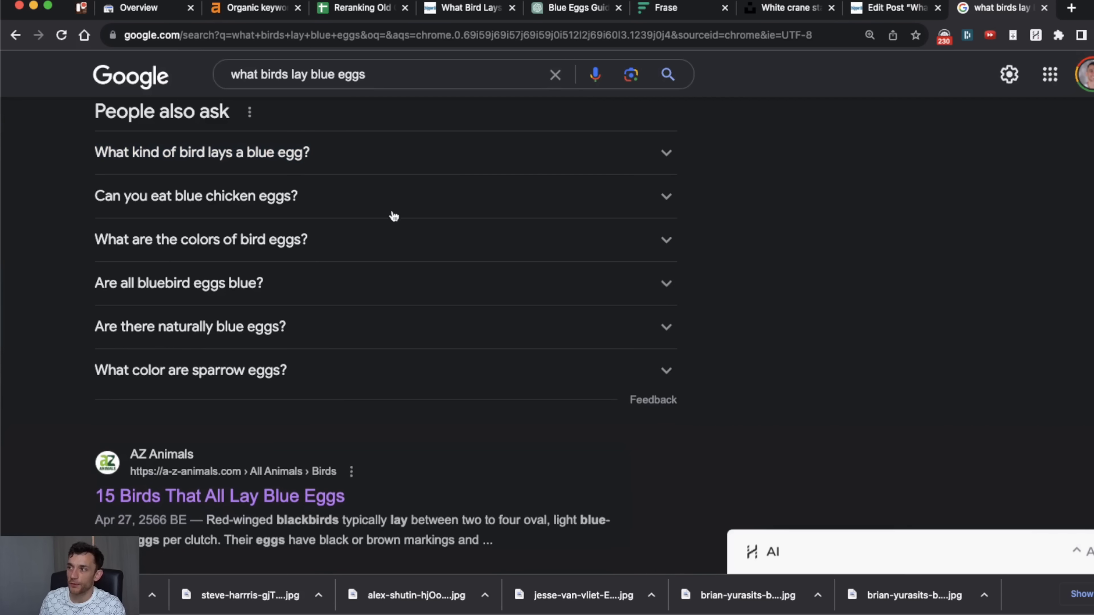
pyautogui.moveTo(231, 74); pyautogui.dragTo(366, 74)
pyautogui.click(5, 203)
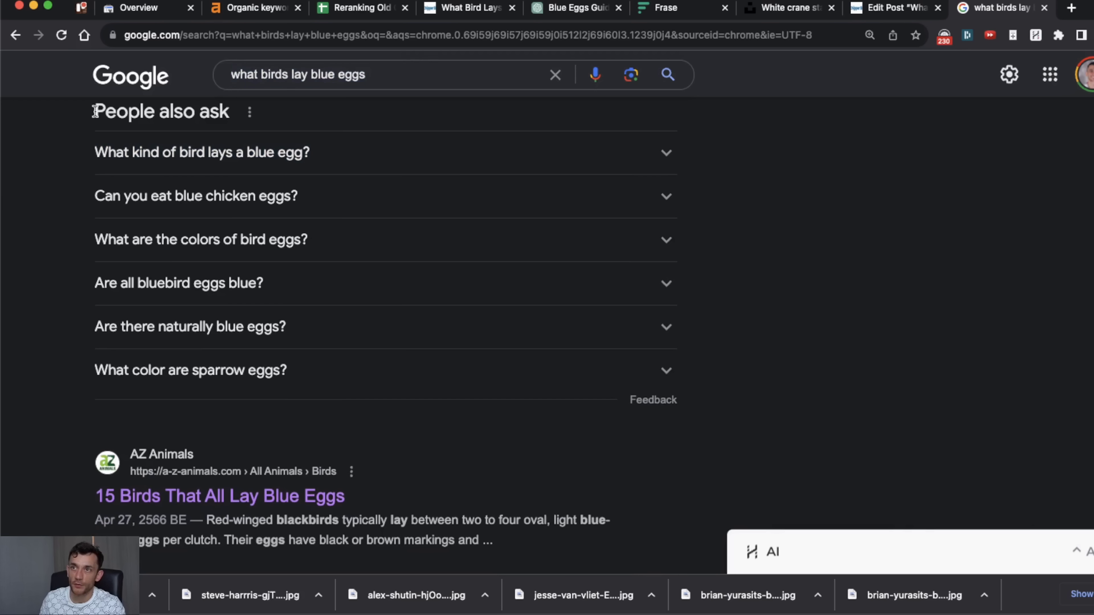
pyautogui.moveTo(94, 111); pyautogui.dragTo(269, 113)
pyautogui.doubleClick(263, 156)
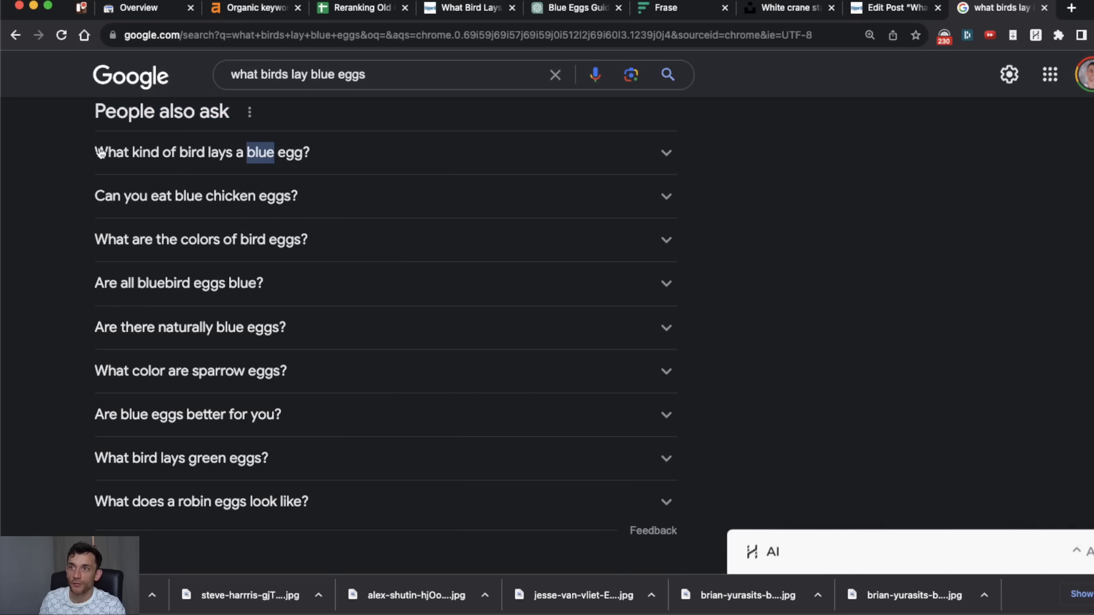
pyautogui.click(44, 164)
pyautogui.moveTo(366, 75); pyautogui.dragTo(231, 74)
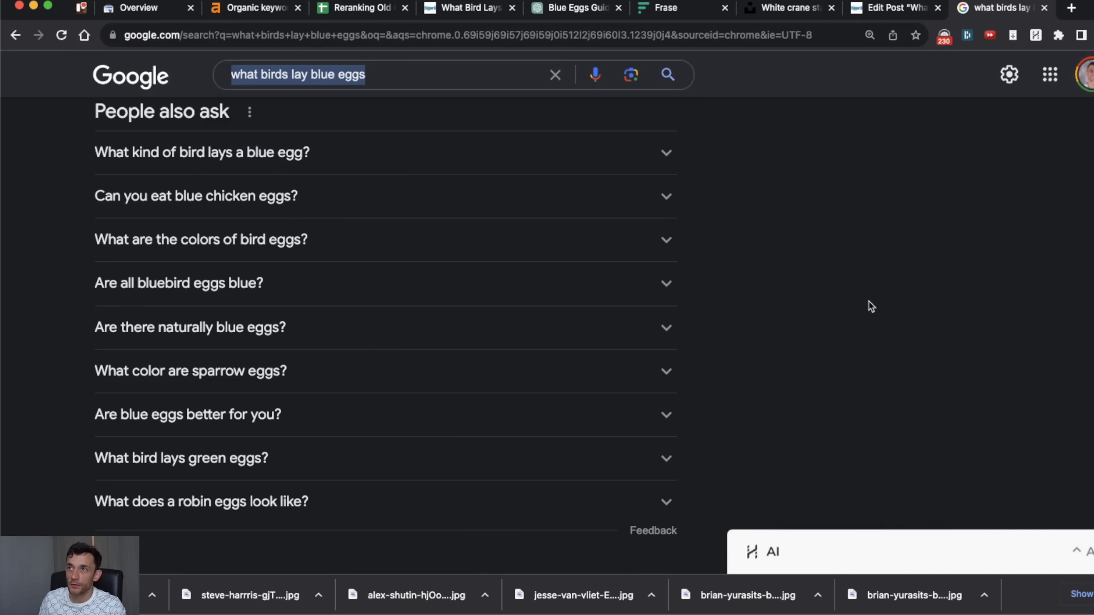
pyautogui.click(684, 269)
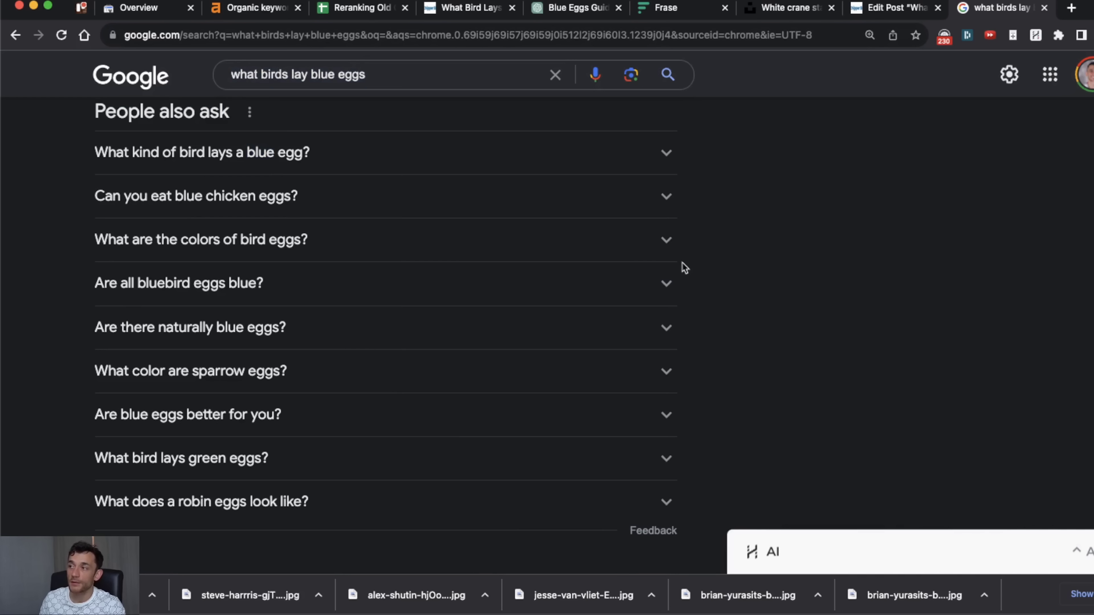
# Copy "What kind of bird lays a blue egg?" from Google and search the WordPress post for it without the question mark
pyautogui.tripleClick(92, 151)
pyautogui.press('super+c')
pyautogui.press('super+alt+Left')
pyautogui.press('super+f')
pyautogui.press('super+v')
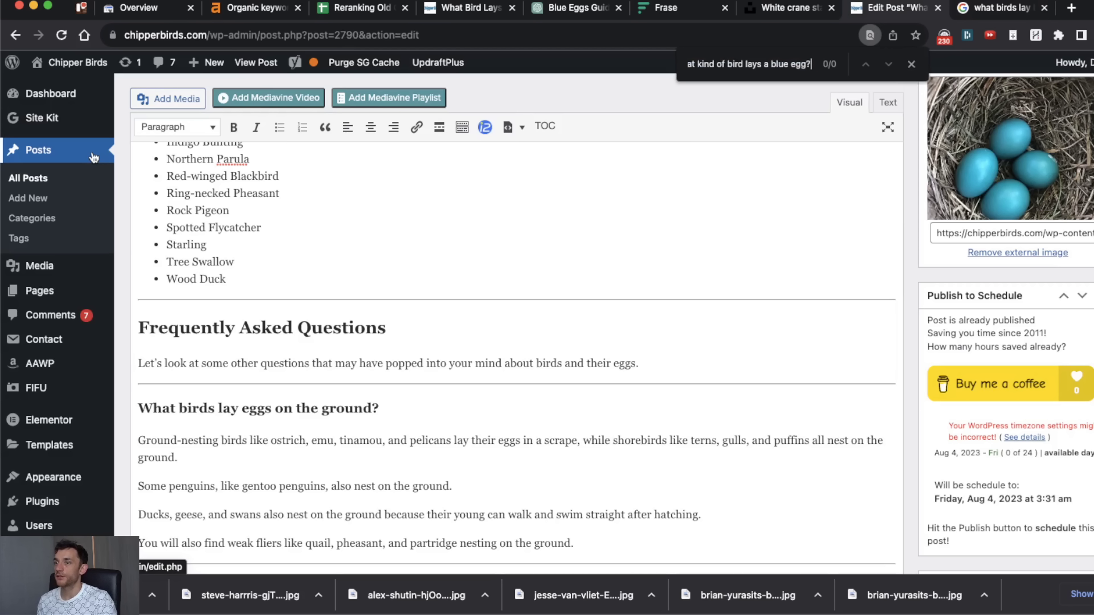
pyautogui.press('BackSpace')
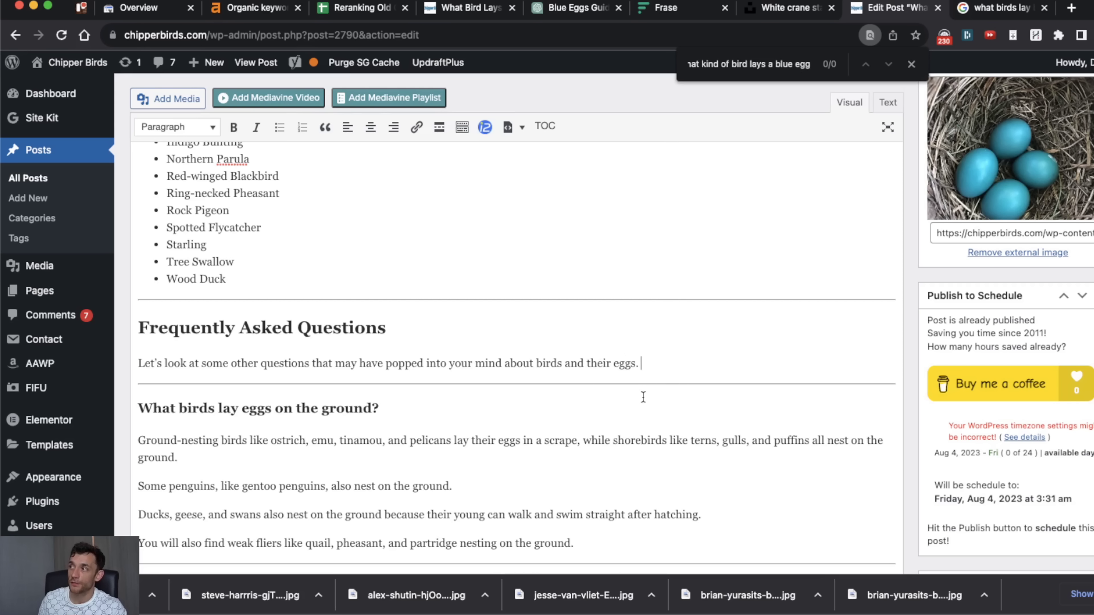
# Add an empty line below the FAQ intro, and collect Google's first five People also ask questions to take to ChatGPT
pyautogui.press('Return')
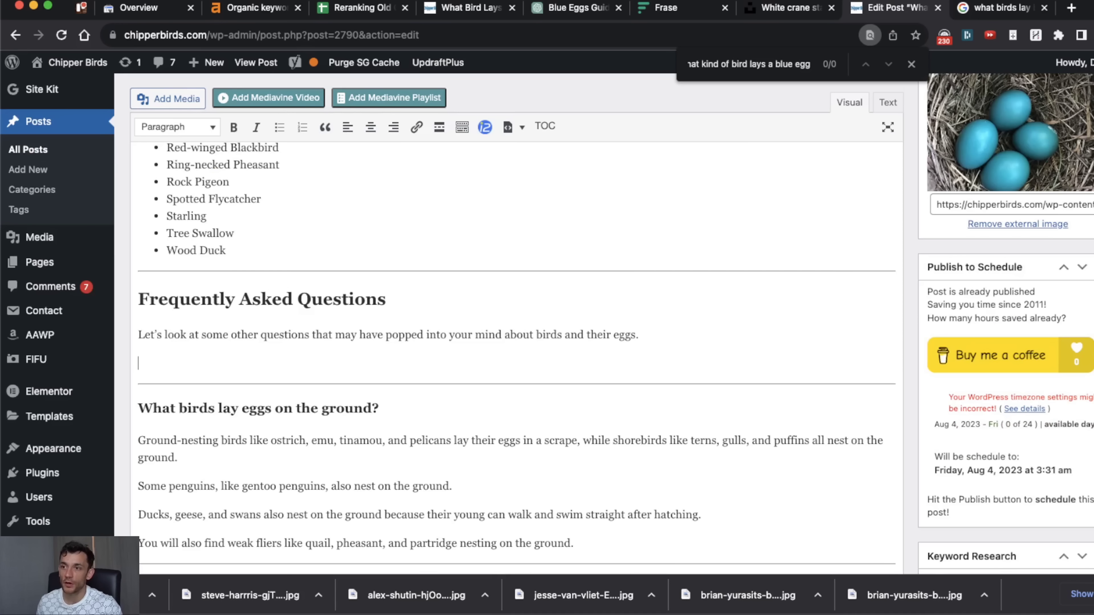
pyautogui.hotkey('ctrl', 'Tab')
pyautogui.click(459, 146)
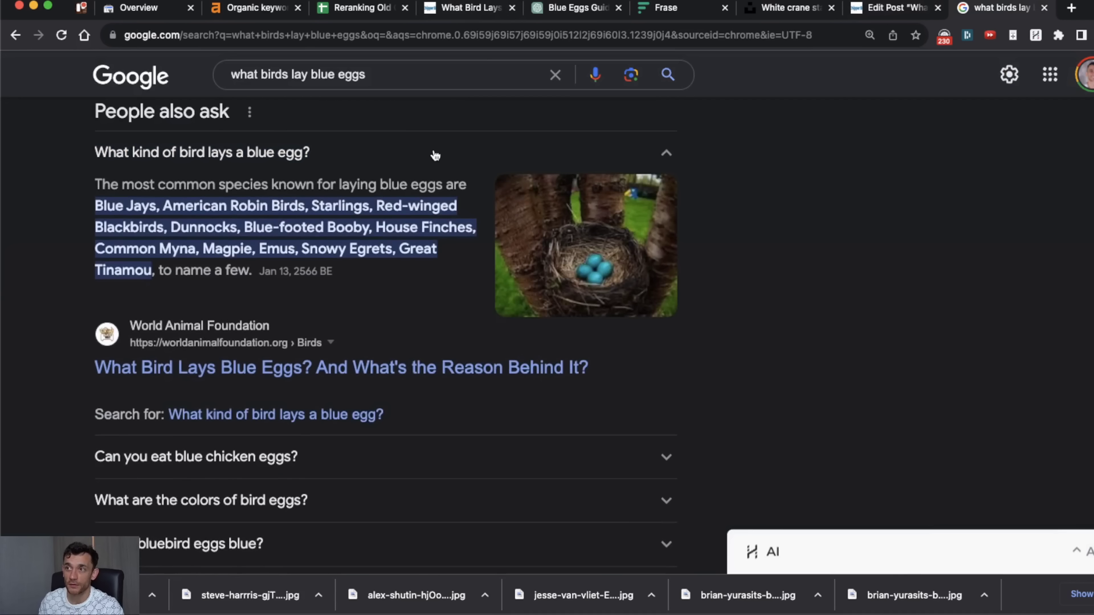
pyautogui.click(434, 151)
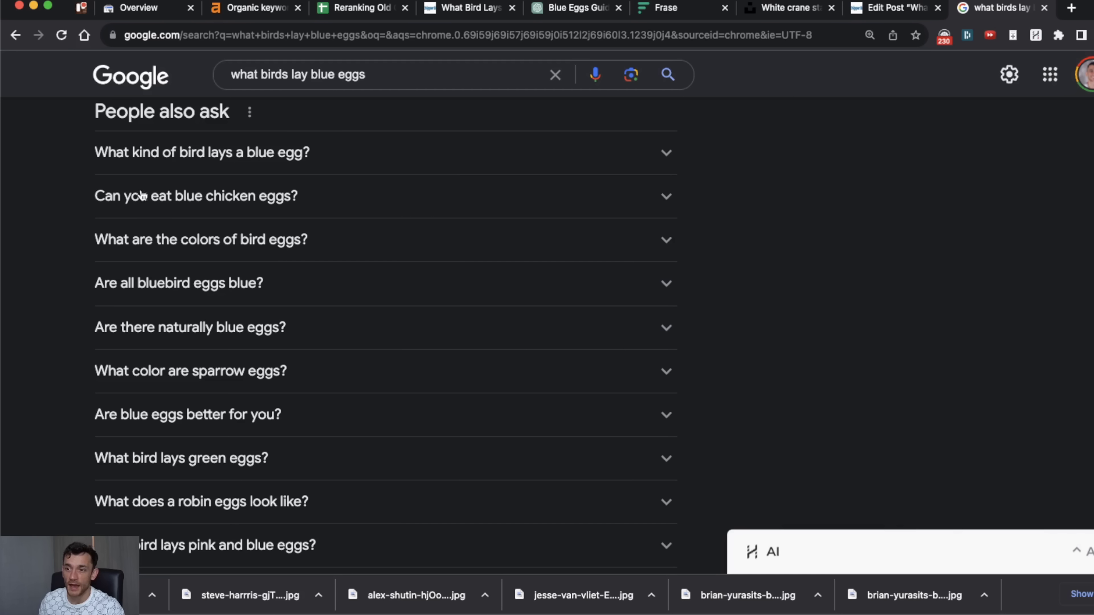
pyautogui.moveTo(86, 151); pyautogui.dragTo(254, 261)
pyautogui.scroll(2, 245, 257)
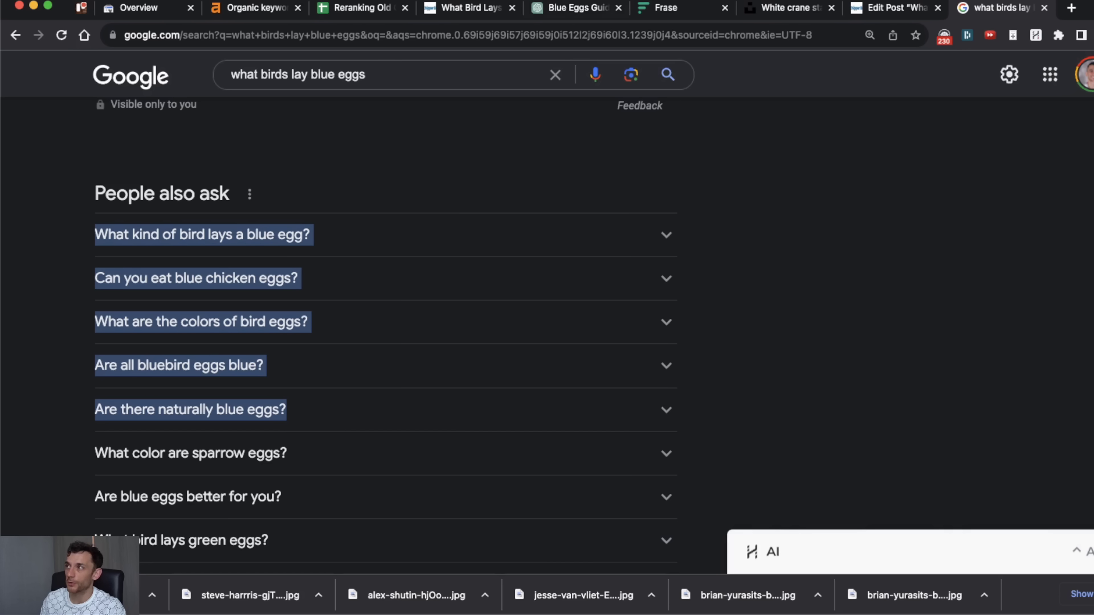
pyautogui.click(575, 8)
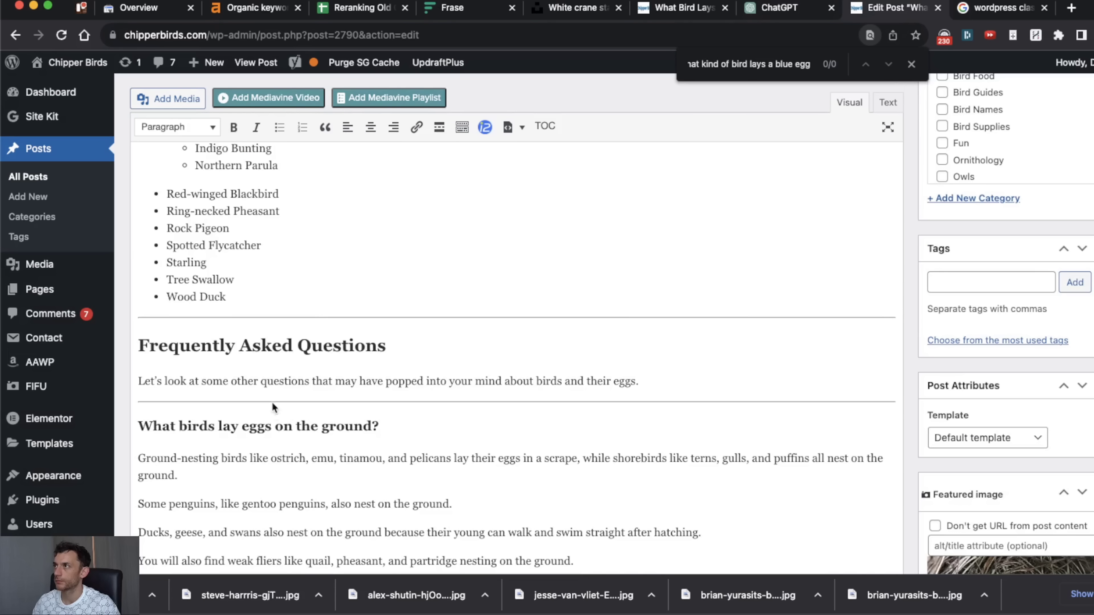
# Examine the post's existing FAQ headings and the answer paragraphs under "What birds lay eggs on the ground?"
pyautogui.scroll(-4, 198, 321)
pyautogui.click(193, 174)
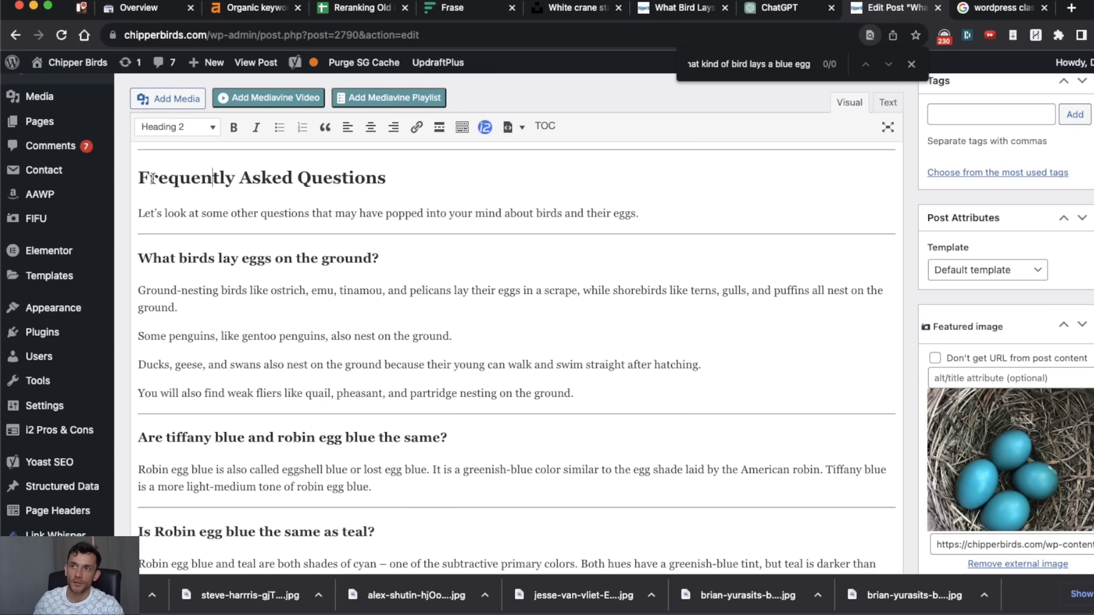
pyautogui.press('Down')
pyautogui.press('Down')
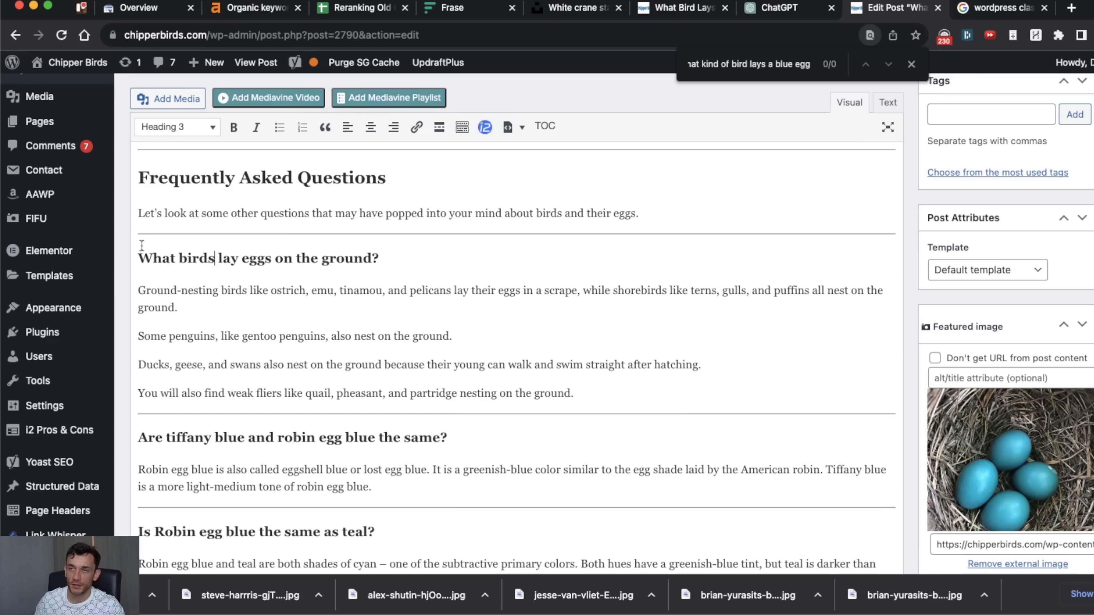
pyautogui.moveTo(378, 176); pyautogui.dragTo(139, 177)
pyautogui.click(277, 393)
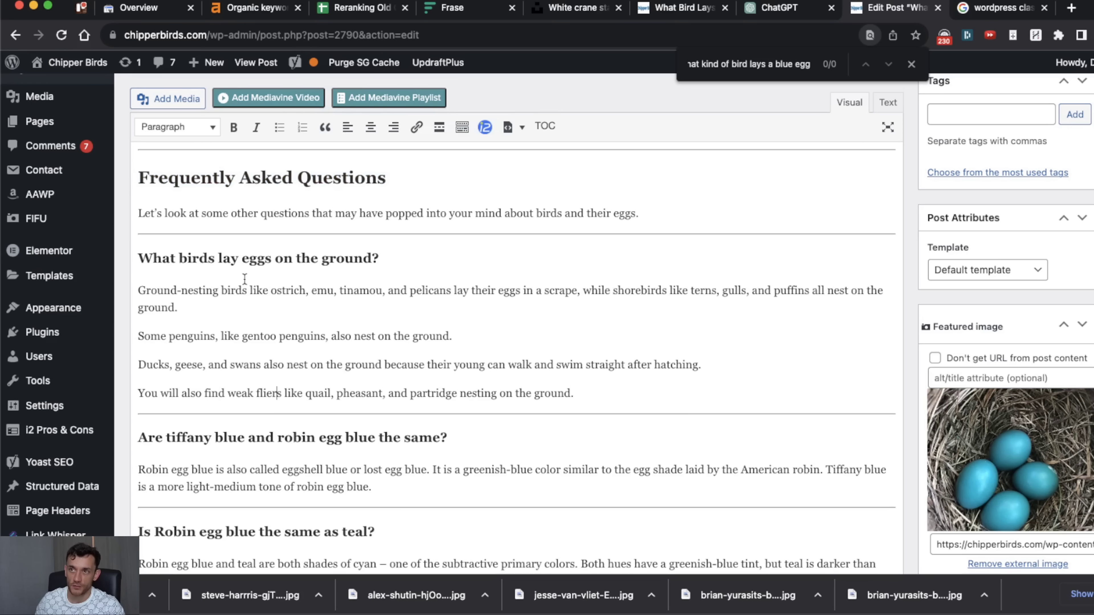
pyautogui.moveTo(615, 397); pyautogui.dragTo(205, 305)
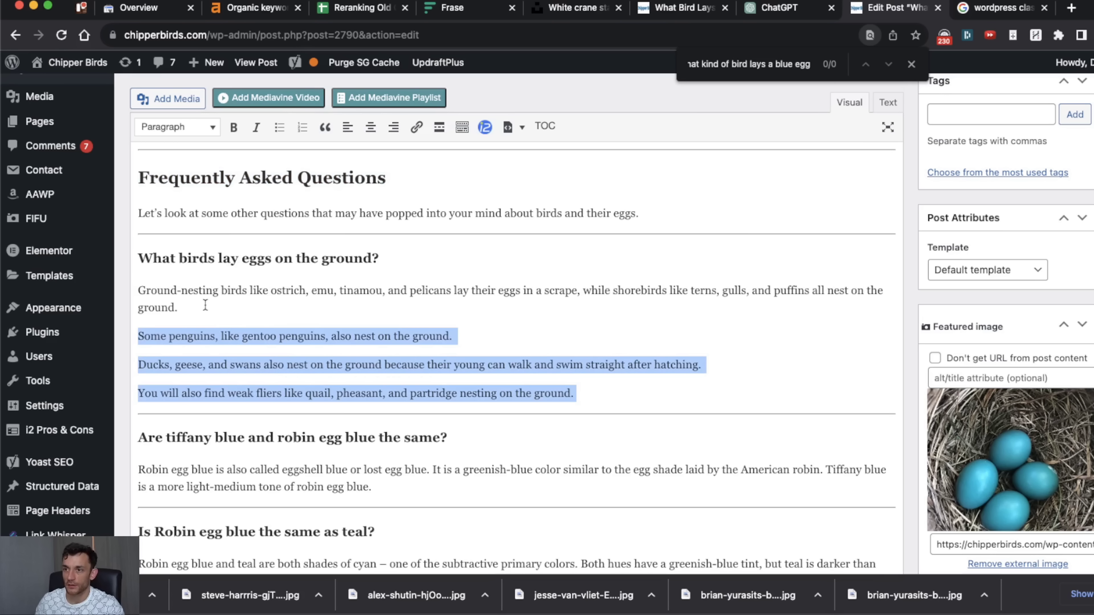
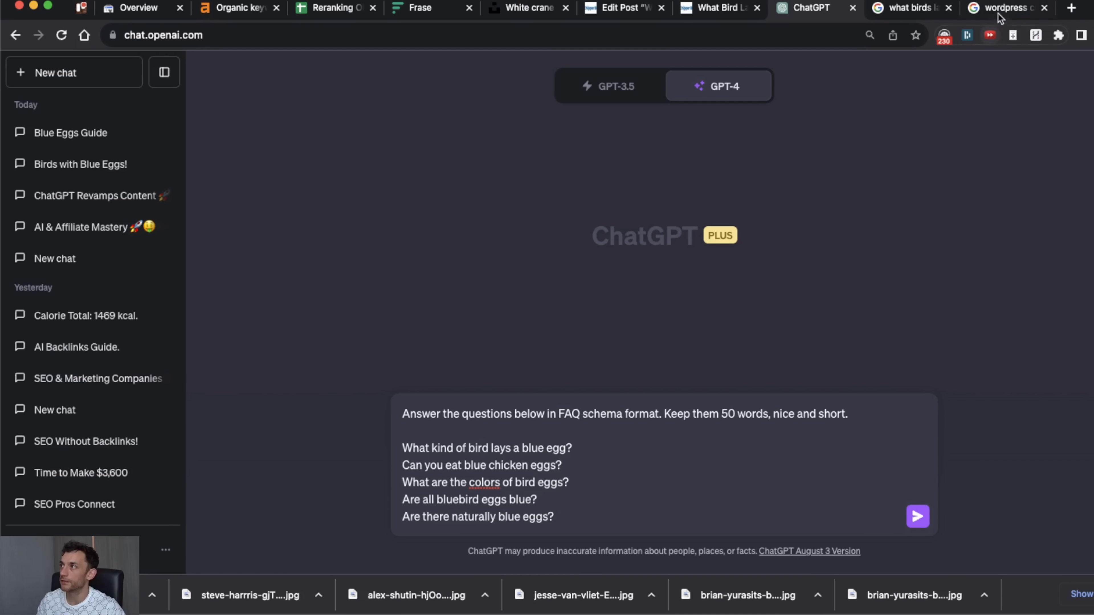
# Review the ChatGPT prompt that turns the listed FAQs into HTML FAQ schema with answers of 40 to 50 words
pyautogui.click(905, 7)
pyautogui.click(133, 235)
pyautogui.click(134, 236)
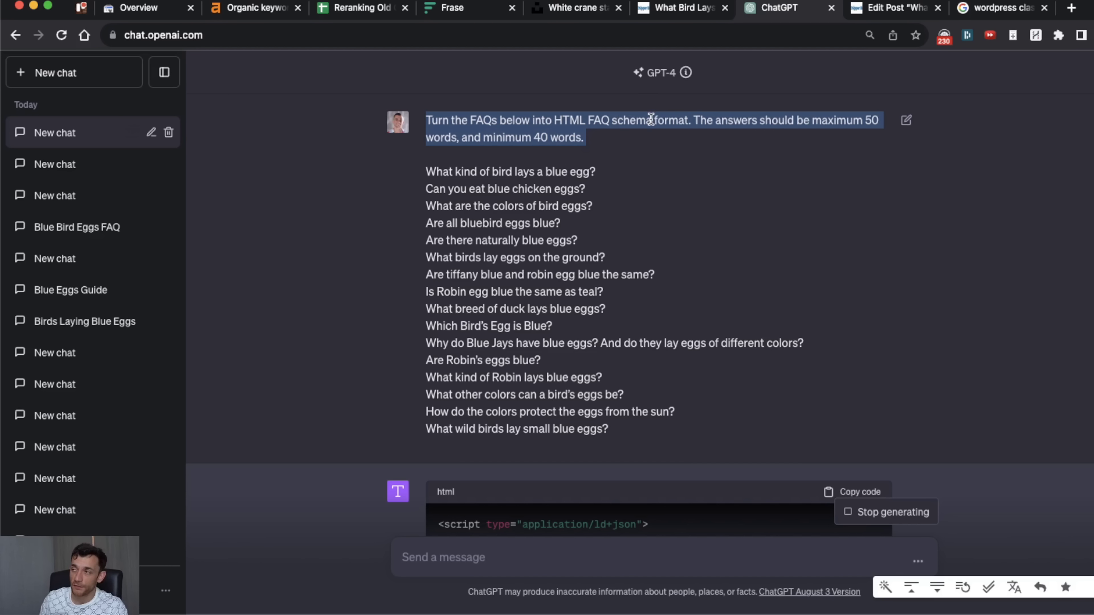
pyautogui.click(651, 120)
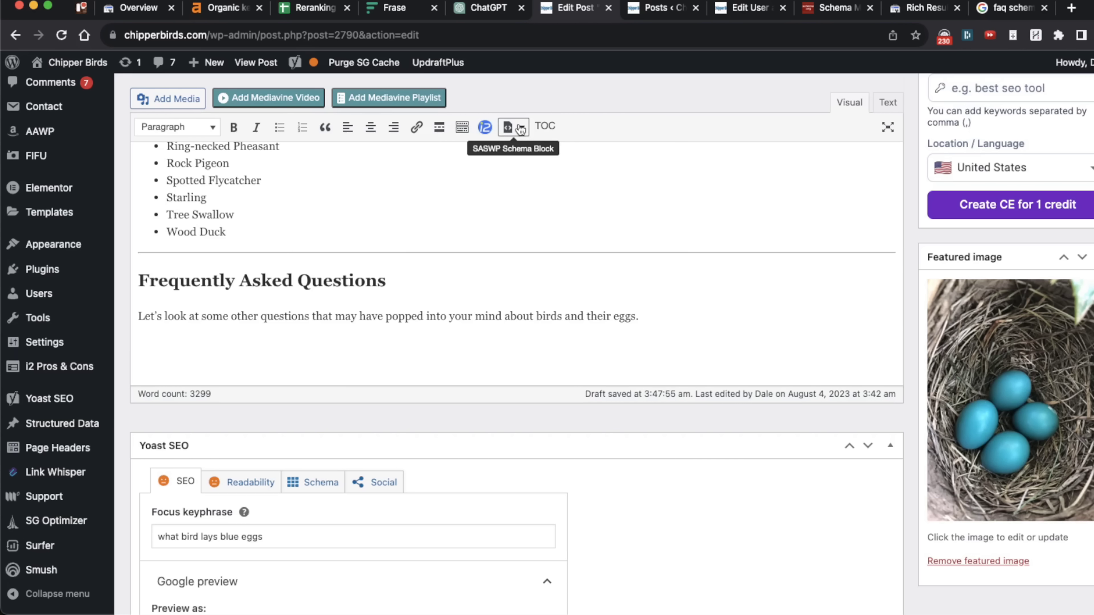
# Insert an FAQ Schema block below the FAQ intro and fill its first entry with ChatGPT's "What kind of bird lays a blue egg?" question and answer
pyautogui.click(515, 131)
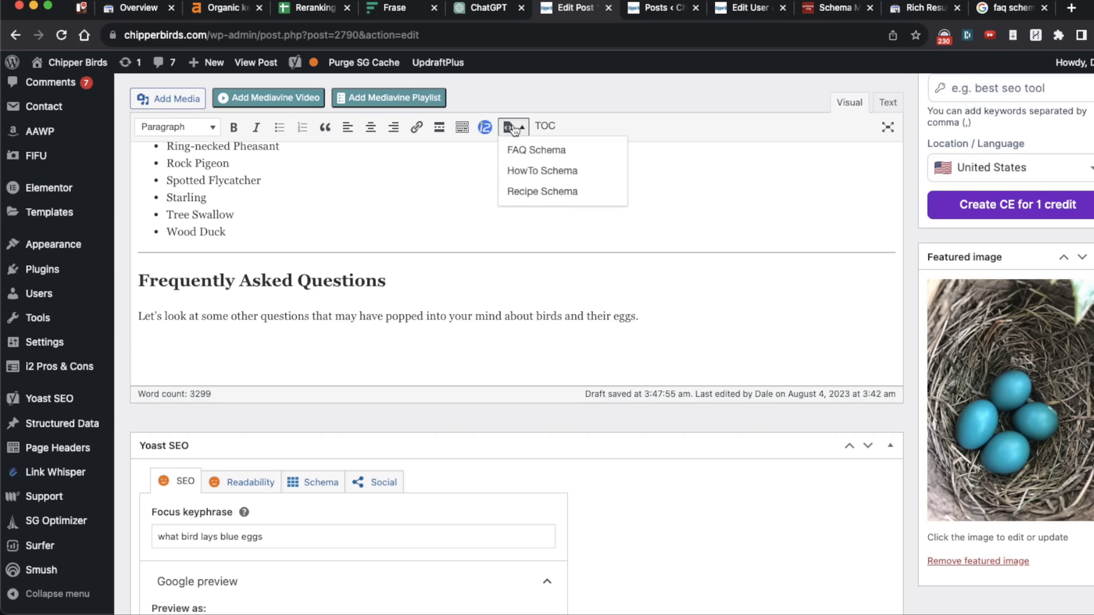
pyautogui.click(530, 150)
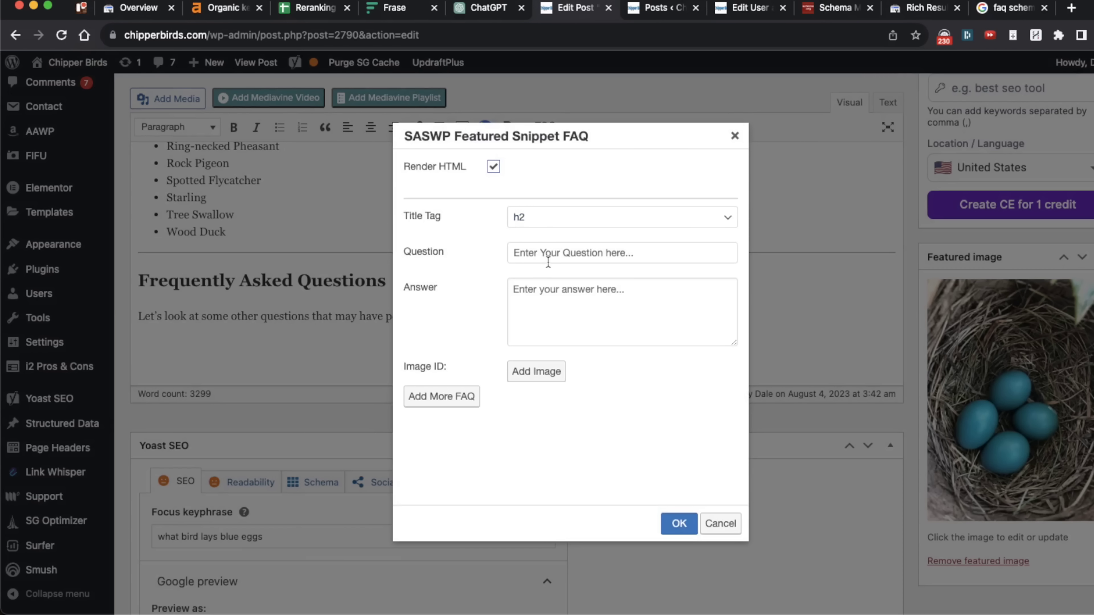
pyautogui.click(544, 253)
pyautogui.click(555, 323)
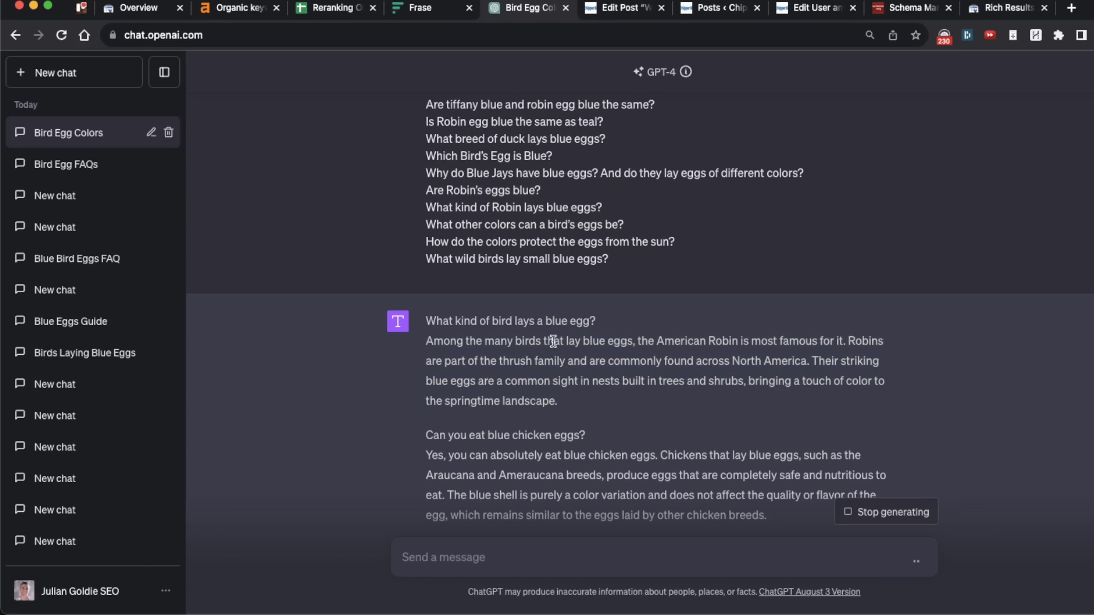
pyautogui.doubleClick(559, 323)
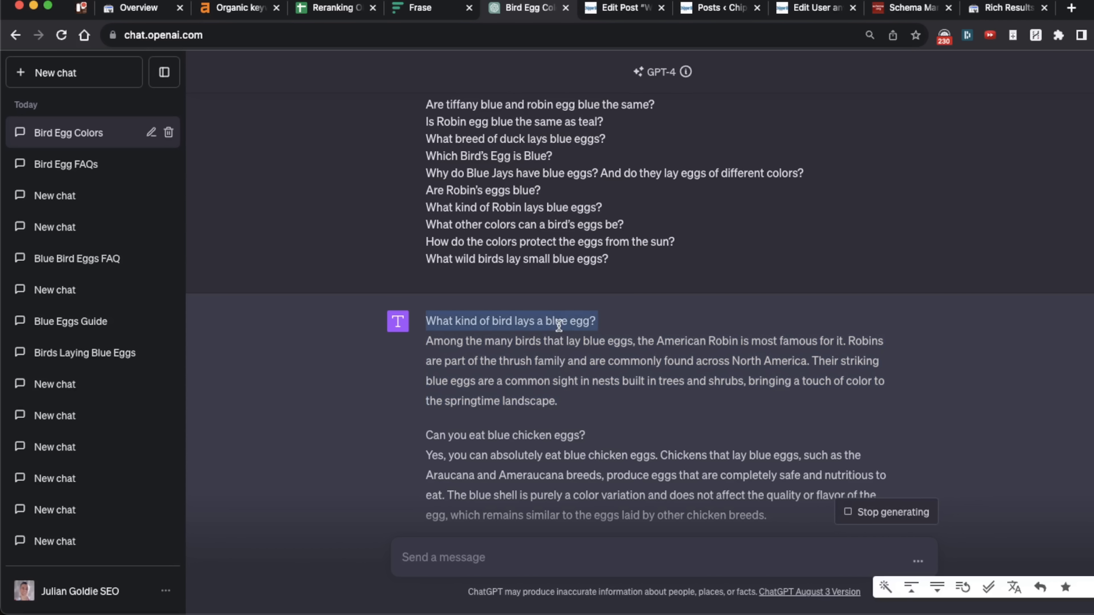
pyautogui.hotkey('ctrl', 'Tab')
pyautogui.hotkey('ctrl', 'shift', 'Tab')
pyautogui.hotkey('ctrl', 'Tab')
pyautogui.scroll(-2, 489, 357)
pyautogui.scroll(2, 489, 358)
pyautogui.hotkey('ctrl', 'shift', 'Tab')
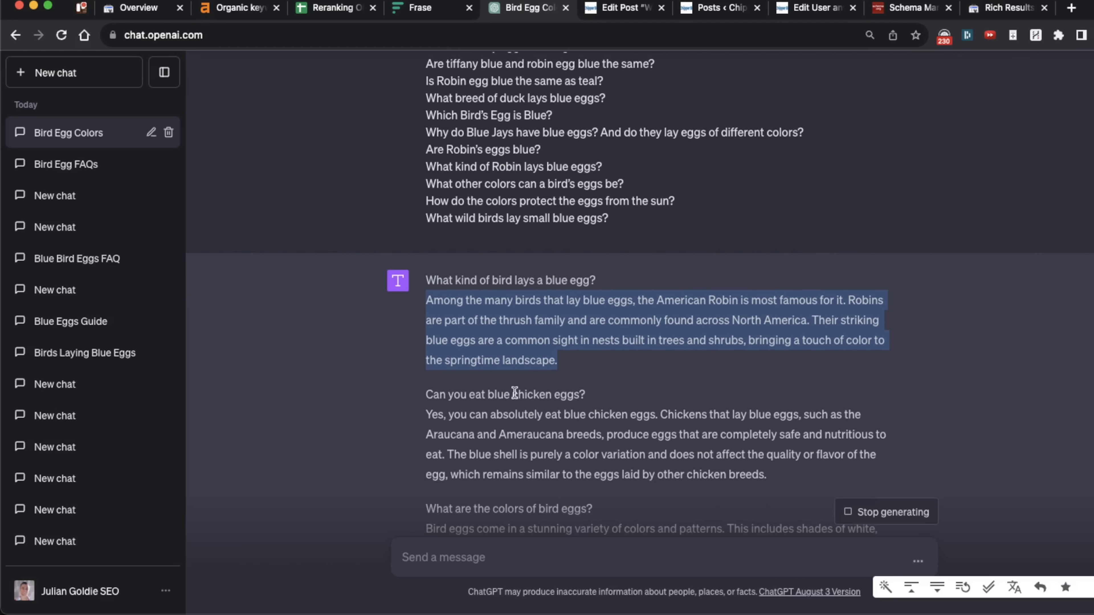
# Copy "Can you eat blue chicken eggs?" from ChatGPT into the question of a second FAQ entry
pyautogui.tripleClick(504, 394)
pyautogui.hotkey('ctrl', 'c')
pyautogui.hotkey('ctrl', 'Tab')
pyautogui.click(551, 359)
pyautogui.hotkey('ctrl', 'v')
pyautogui.hotkey('ctrl', 'shift', 'Tab')
# Fill the second FAQ entry's answer with ChatGPT's paragraph about Araucana and Ameraucana chicken eggs being safe to eat
pyautogui.tripleClick(550, 420)
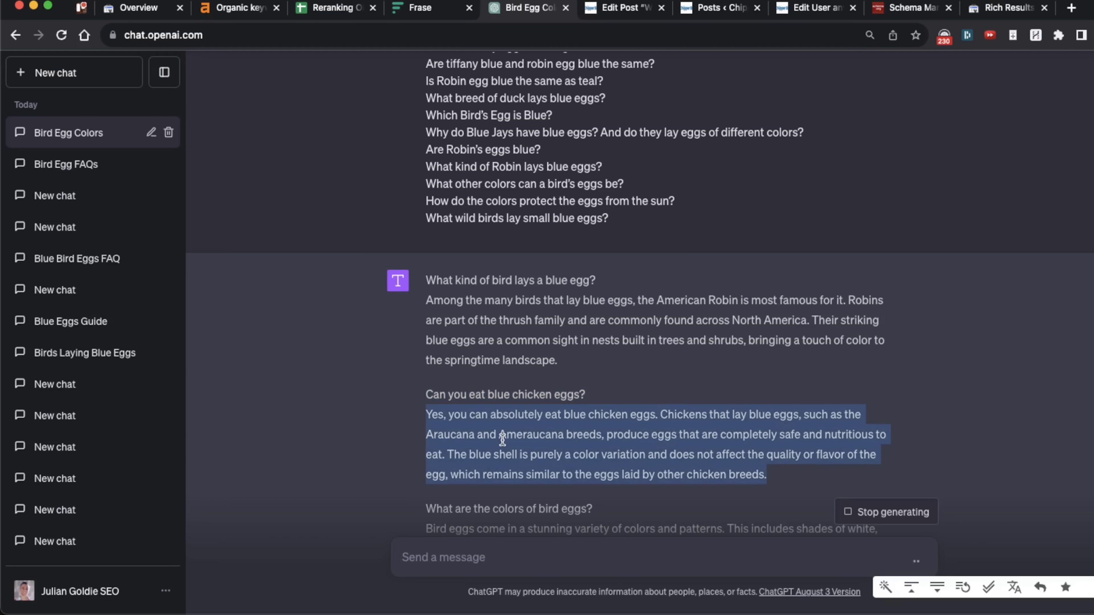
pyautogui.hotkey('ctrl', 'c')
pyautogui.hotkey('ctrl', 'Tab')
pyautogui.click(549, 426)
pyautogui.hotkey('ctrl', 'v')
pyautogui.hotkey('ctrl', 'shift', 'Tab')
pyautogui.hotkey('ctrl', 'Tab')
pyautogui.hotkey('ctrl', 'v')
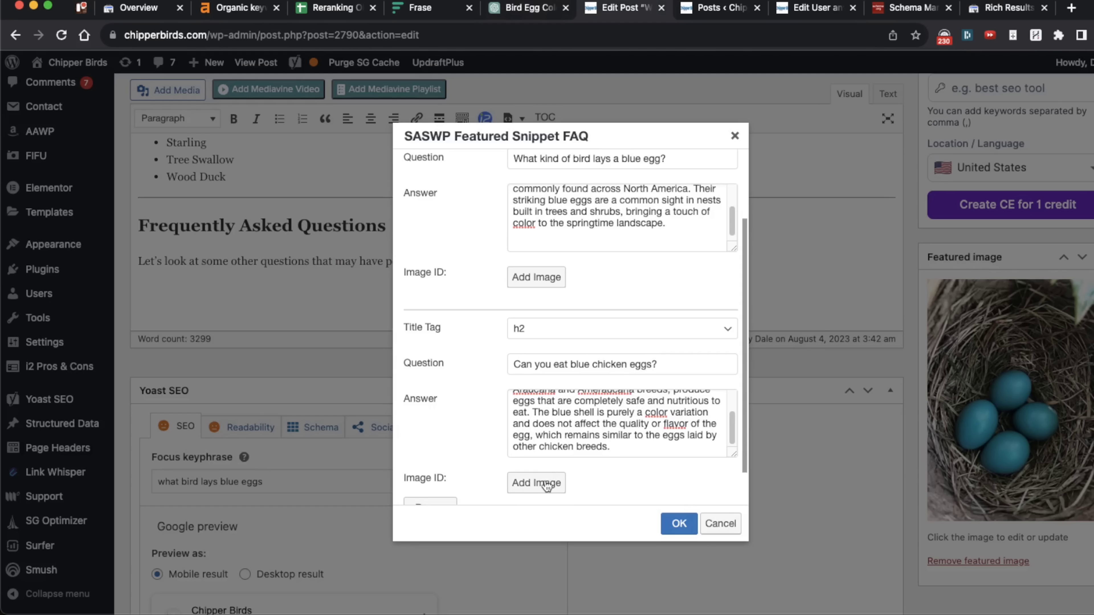
# Add more FAQ entries from ChatGPT's list, including "Are all bluebird eggs blue?" with its answer, plus an empty entry
pyautogui.scroll(-2, 546, 485)
pyautogui.click(442, 493)
pyautogui.click(560, 401)
pyautogui.hotkey('ctrl', 'shift', 'Tab')
pyautogui.hotkey('ctrl', 'Tab')
pyautogui.scroll(-2, 495, 475)
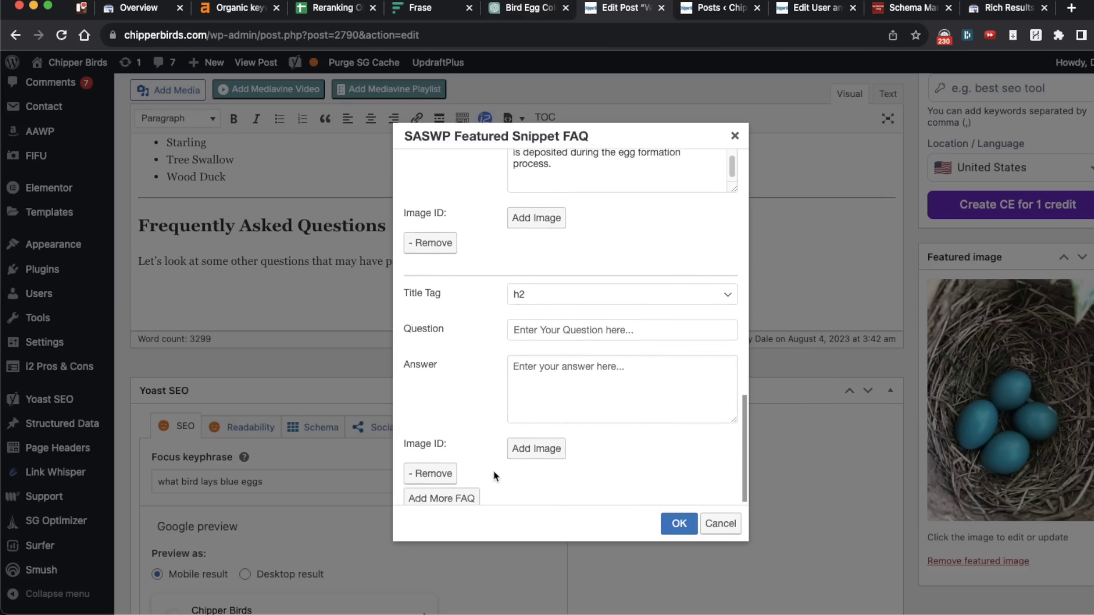
# Fill the empty FAQ entry with "Are there naturally blue eggs?" and ChatGPT's answer about the pigment biliverdin
pyautogui.click(515, 321)
pyautogui.hotkey('ctrl', 'v')
pyautogui.hotkey('ctrl', 'shift', 'Tab')
pyautogui.doubleClick(535, 351)
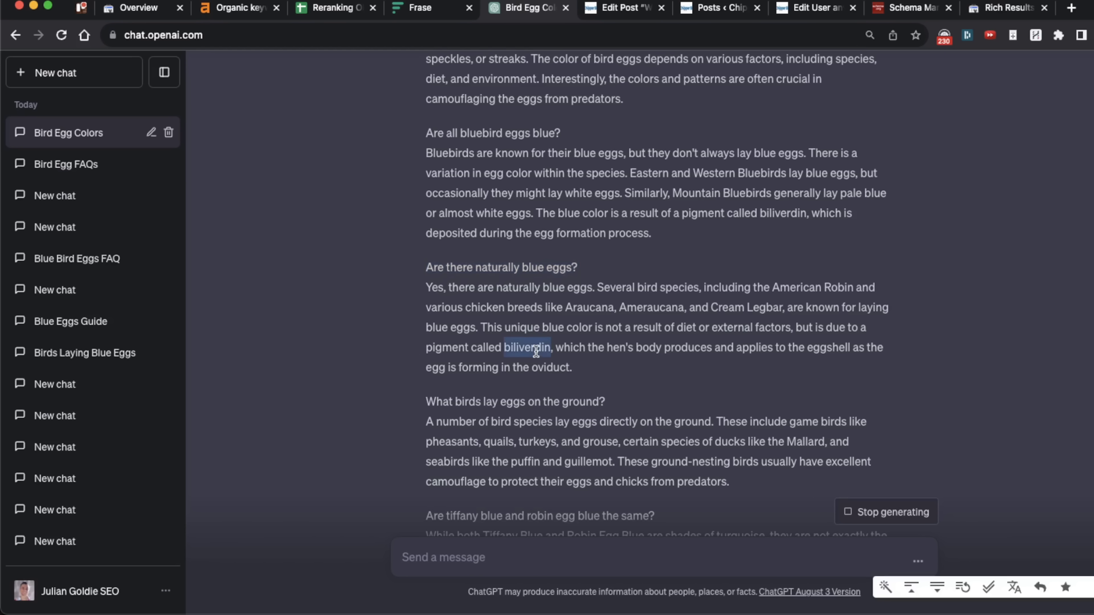
pyautogui.tripleClick(535, 352)
pyautogui.hotkey('ctrl', 'Tab')
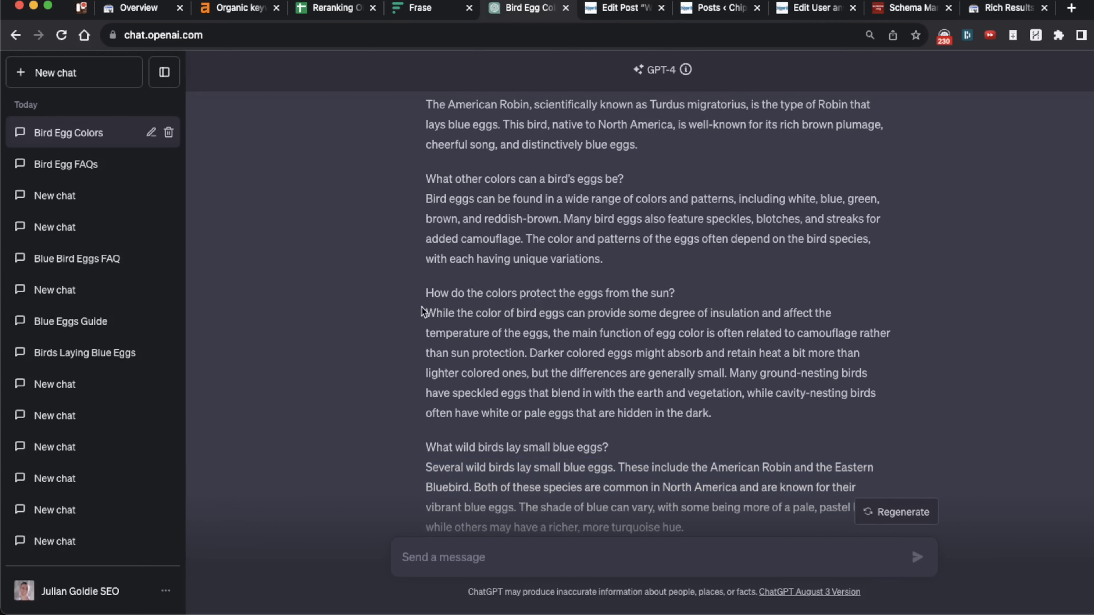
# Complete the FAQ entries through "What wild birds lay small blue eggs?" with ChatGPT's answers and insert the block into the post
pyautogui.moveTo(422, 311); pyautogui.dragTo(536, 355)
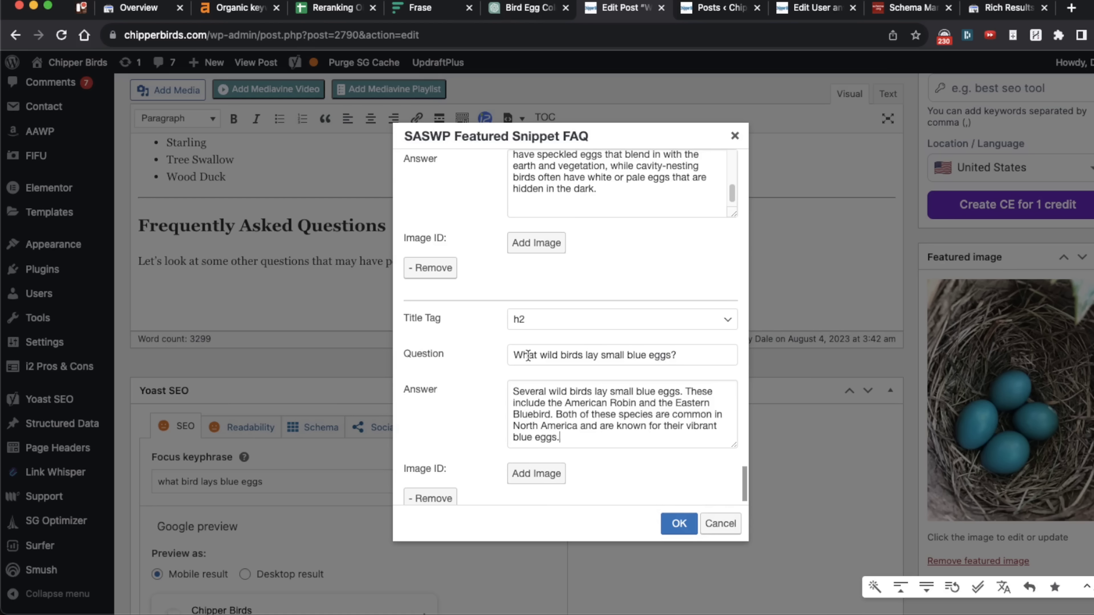
pyautogui.scroll(15, 633, 240)
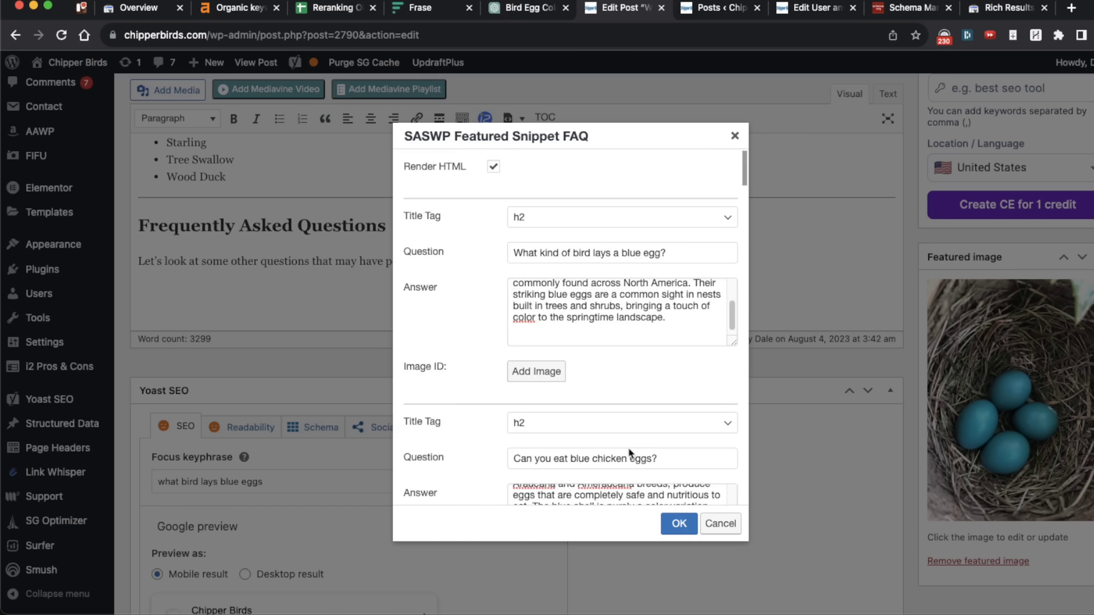
pyautogui.click(678, 524)
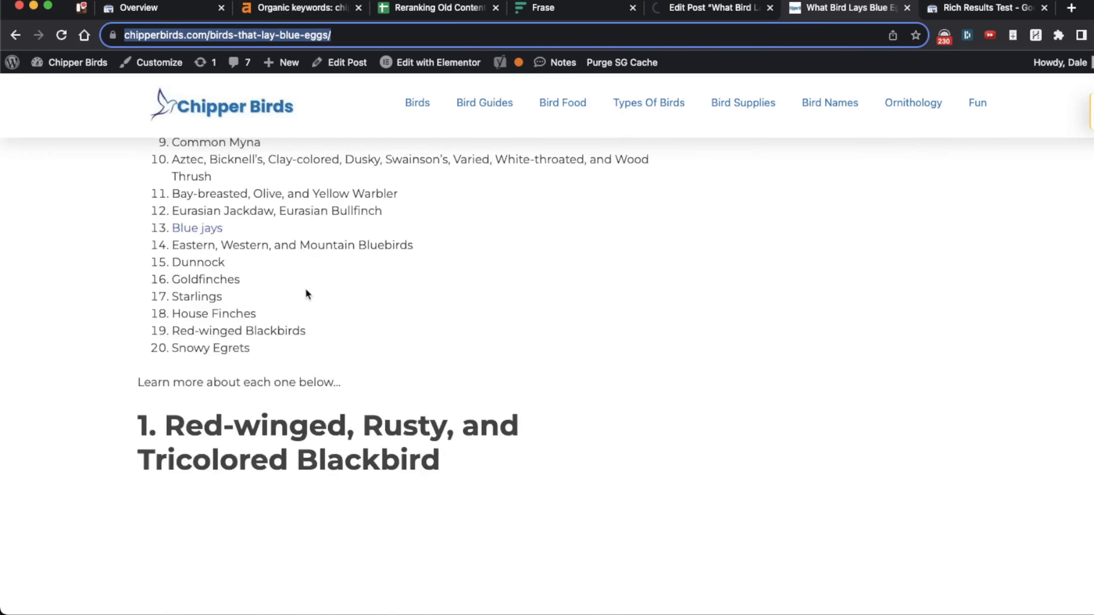
# Look through the live blue eggs article from its title and bird list to the temperature control section
pyautogui.scroll(-20, 308, 345)
pyautogui.scroll(20, 310, 348)
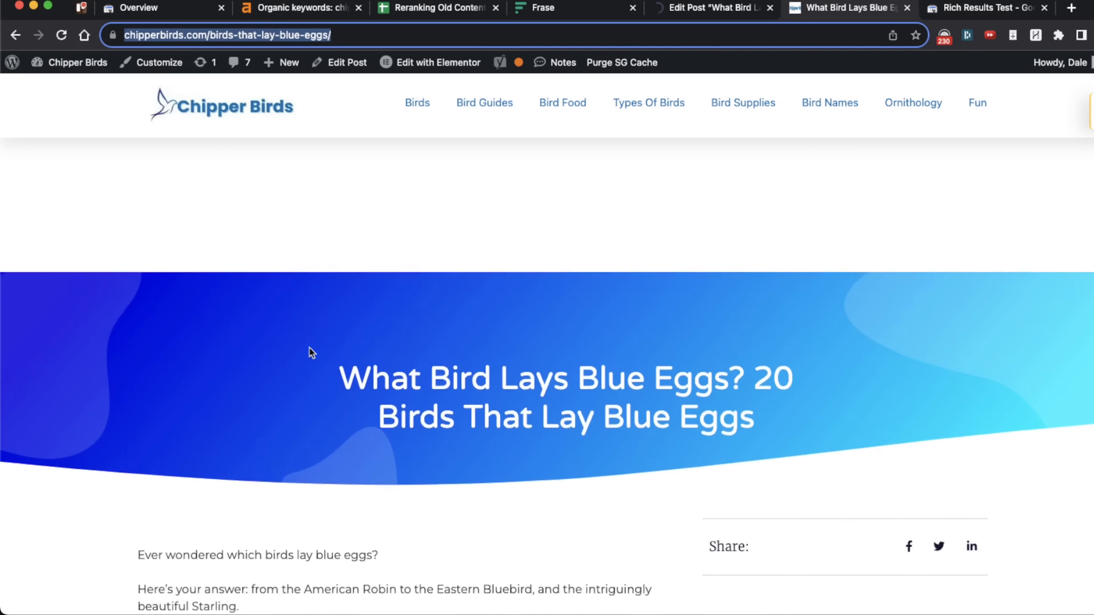
pyautogui.scroll(-20, 309, 348)
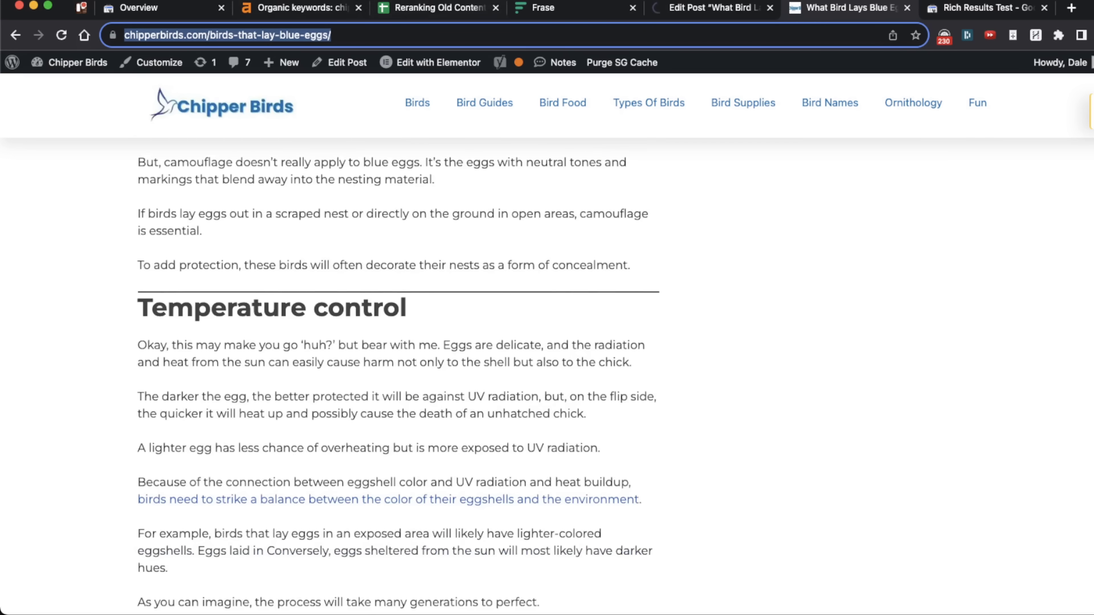
# Log the blue eggs page's changes in E2 of the Reranking Old Content Experiment sheet: new H2s, more images, bird detail, improved introduction, FAQ schema
pyautogui.click(436, 8)
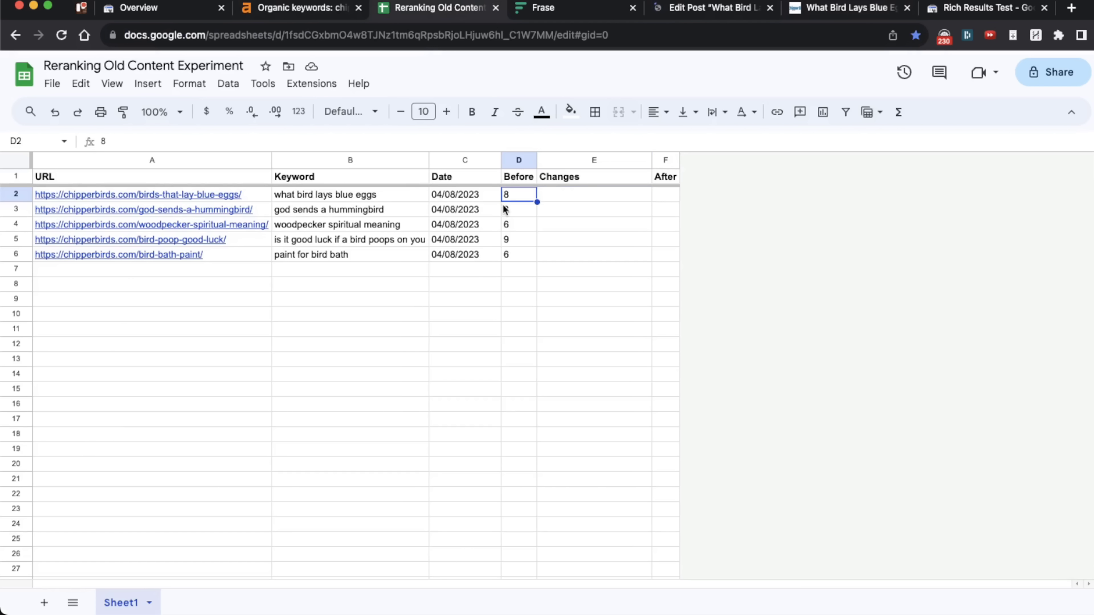
pyautogui.press('super+v')
pyautogui.click(17, 220)
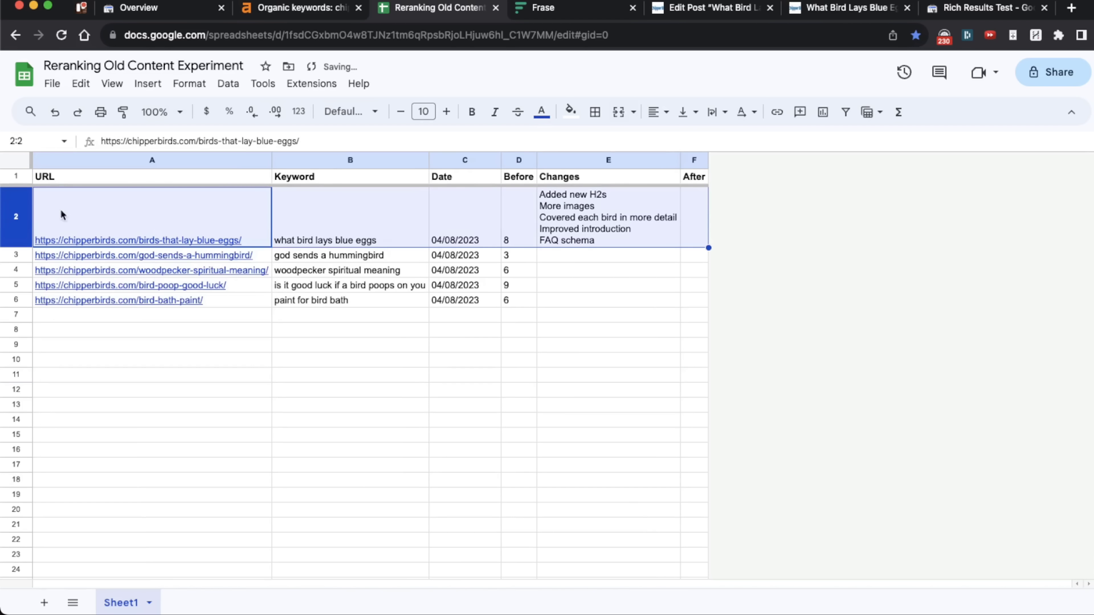
# Review the blue eggs row's list of changes alongside its URL, keyword, Before position and After column
pyautogui.click(568, 207)
pyautogui.doubleClick(605, 196)
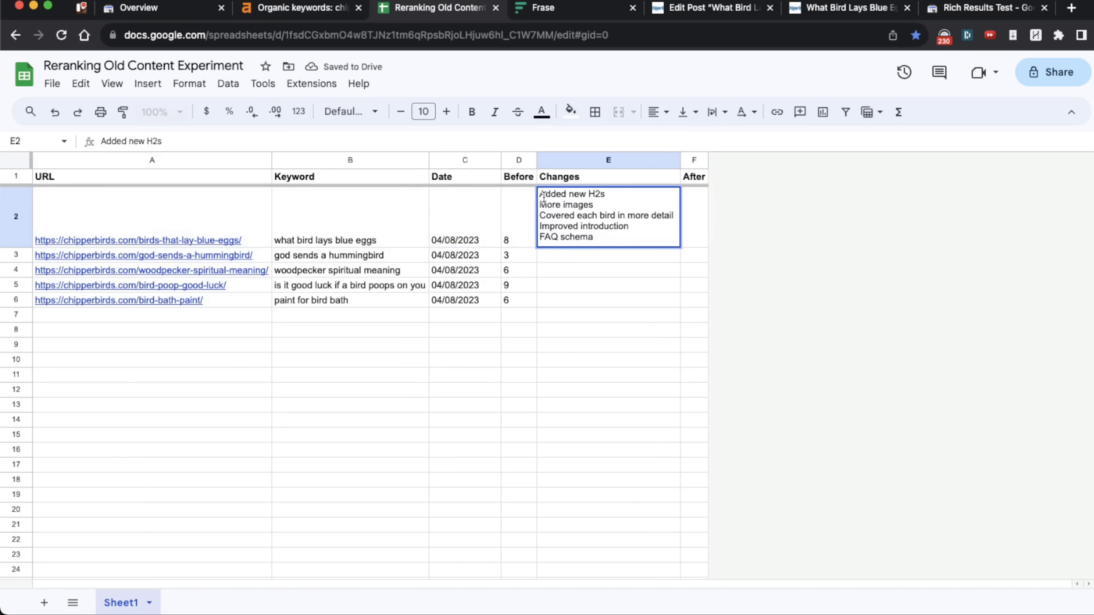
pyautogui.moveTo(543, 198); pyautogui.dragTo(671, 253)
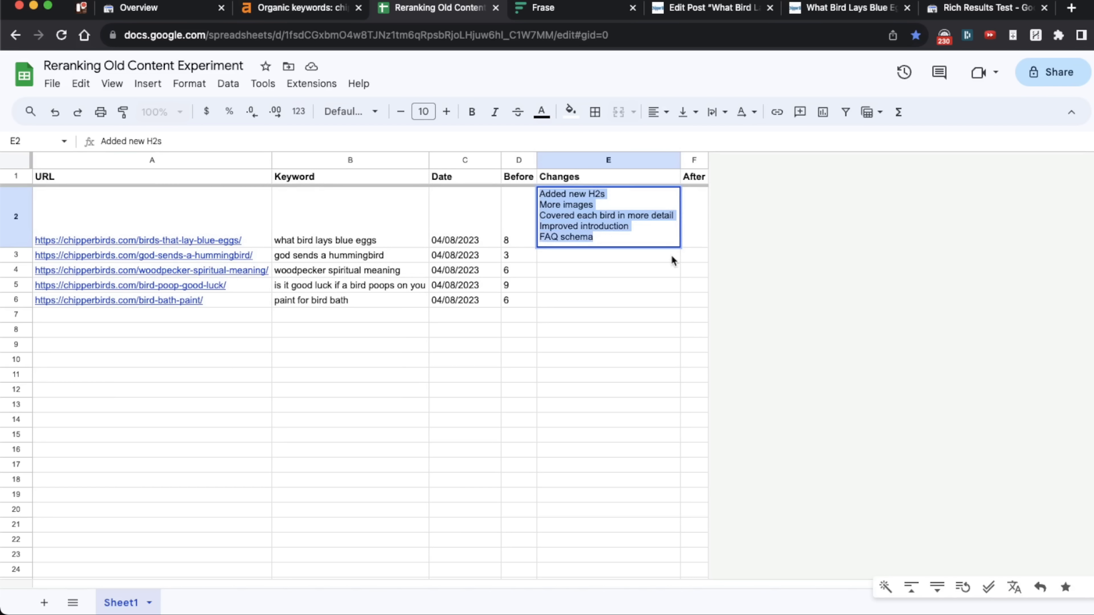
pyautogui.click(631, 275)
pyautogui.click(591, 231)
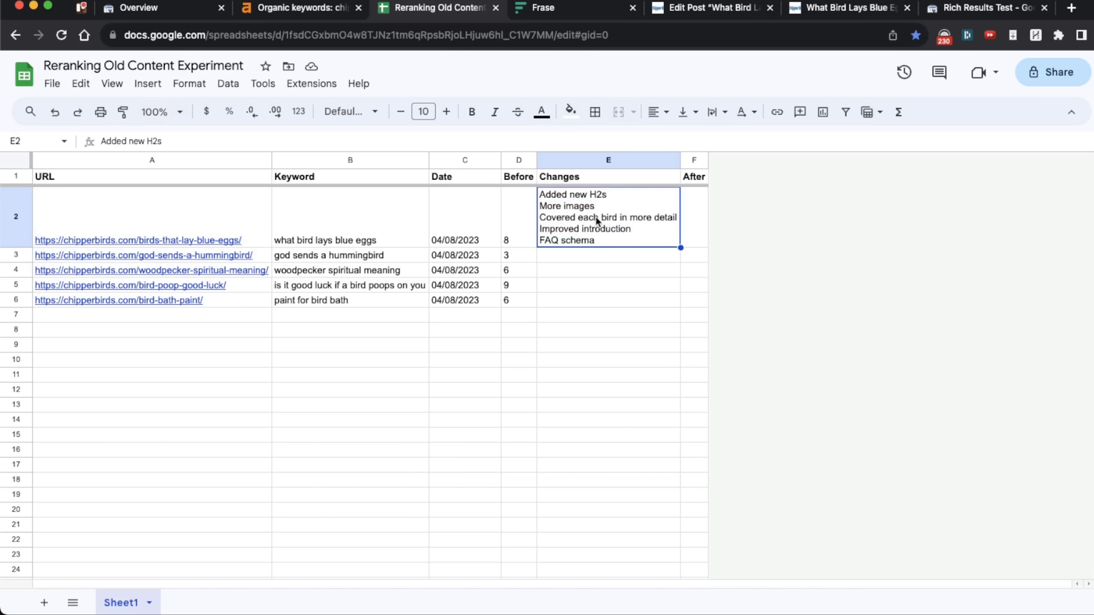
pyautogui.click(694, 160)
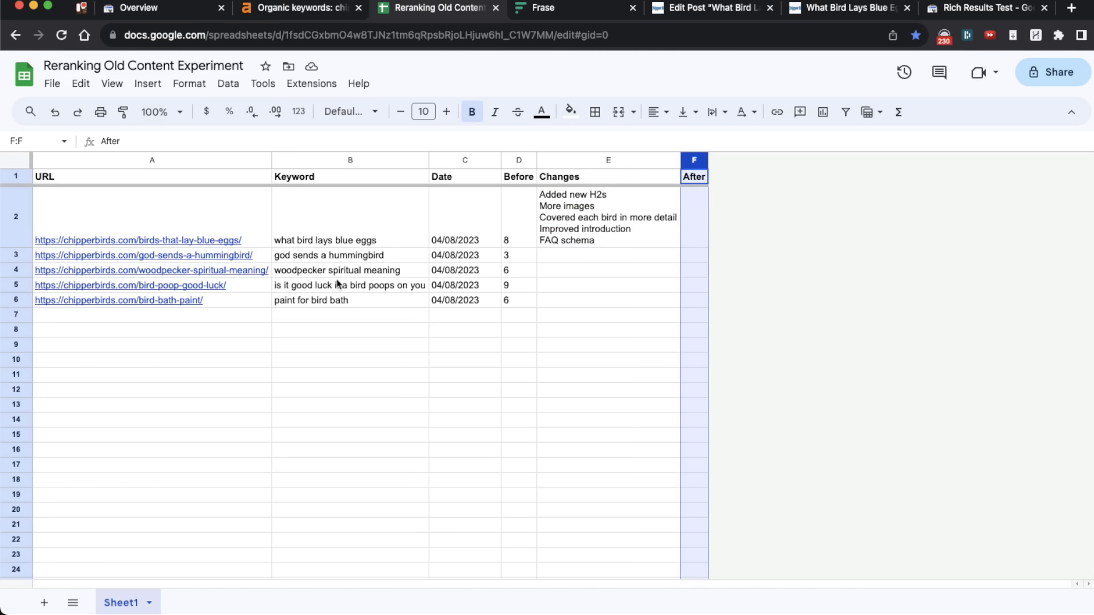
pyautogui.click(247, 215)
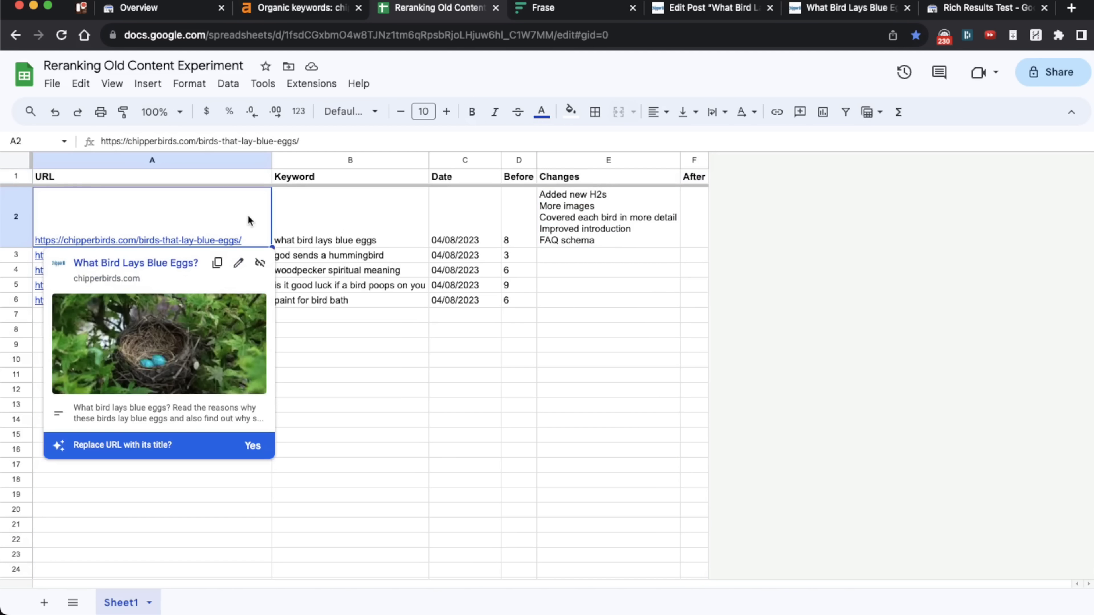
pyautogui.click(356, 233)
pyautogui.click(525, 223)
pyautogui.click(696, 211)
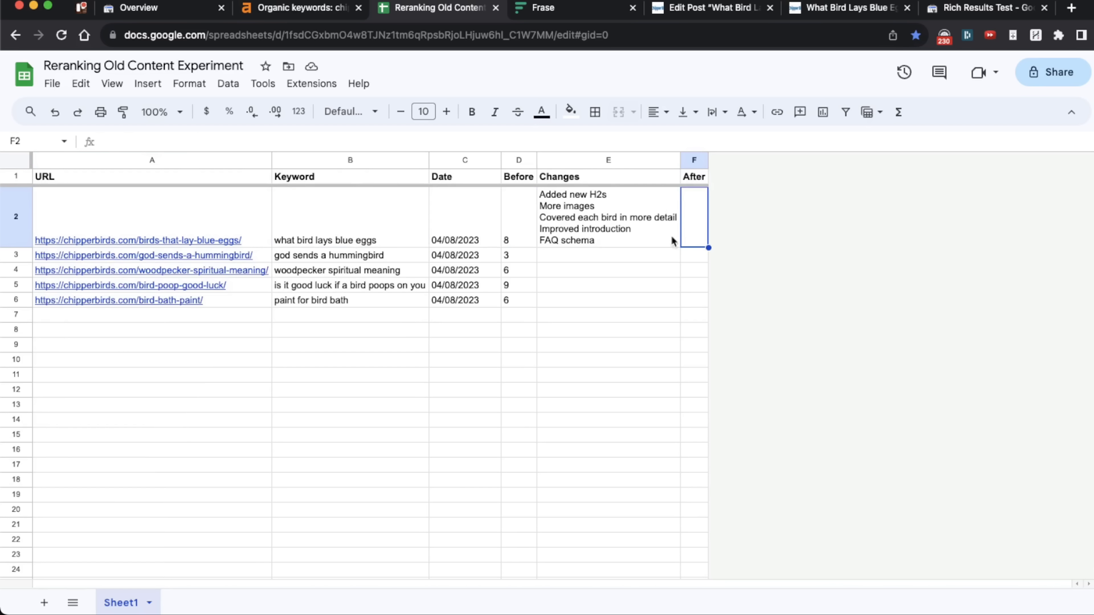
pyautogui.click(636, 236)
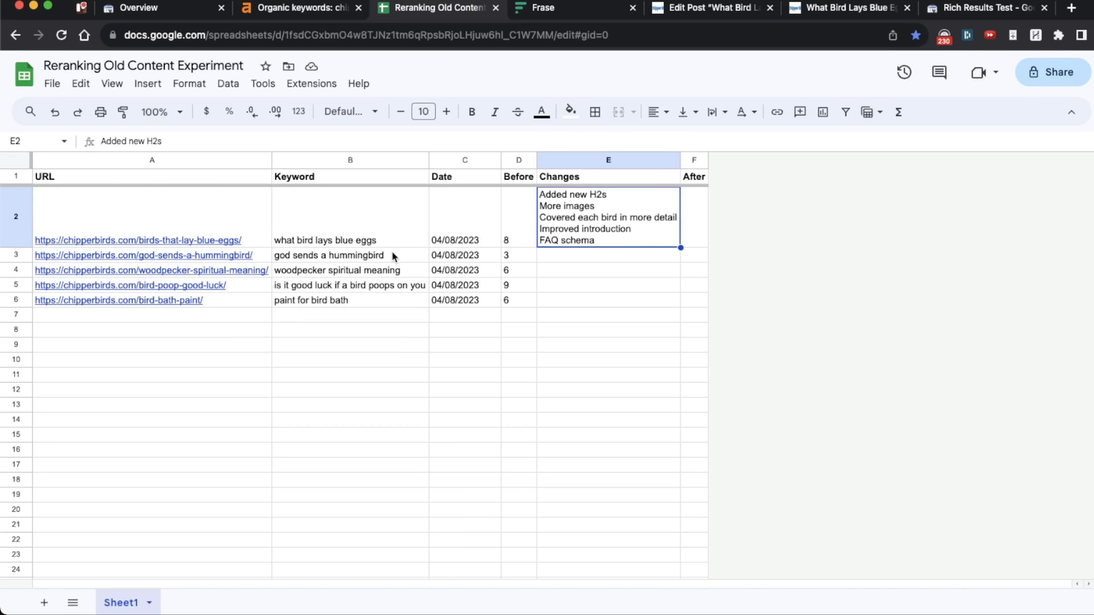
# Review the Before rankings and the list of tracked page URLs in the experiment sheet
pyautogui.click(514, 158)
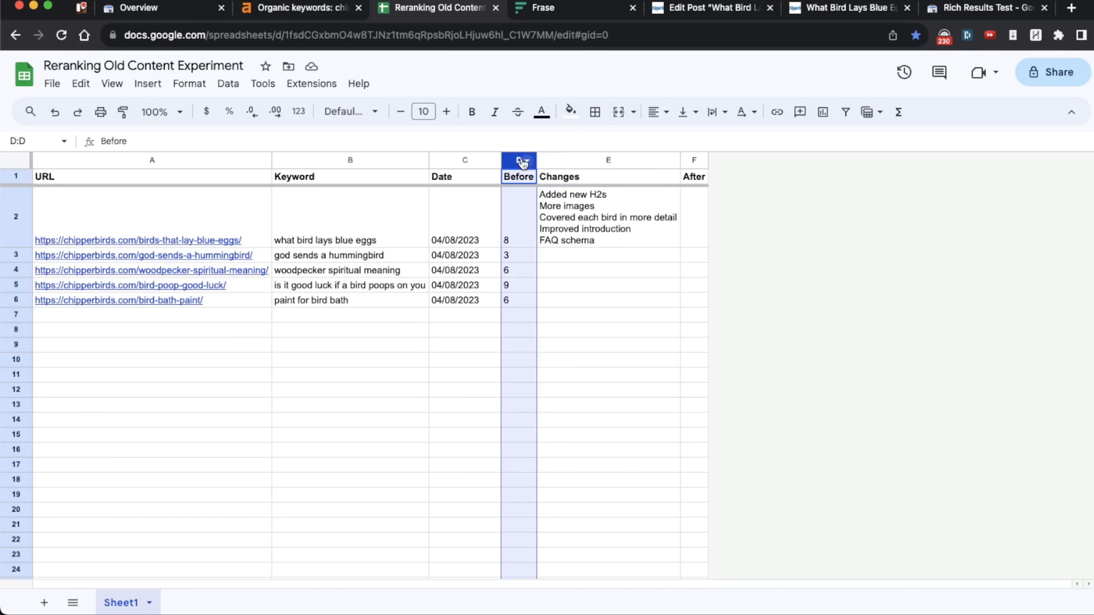
pyautogui.rightClick(513, 156)
pyautogui.press('Escape')
pyautogui.click(524, 238)
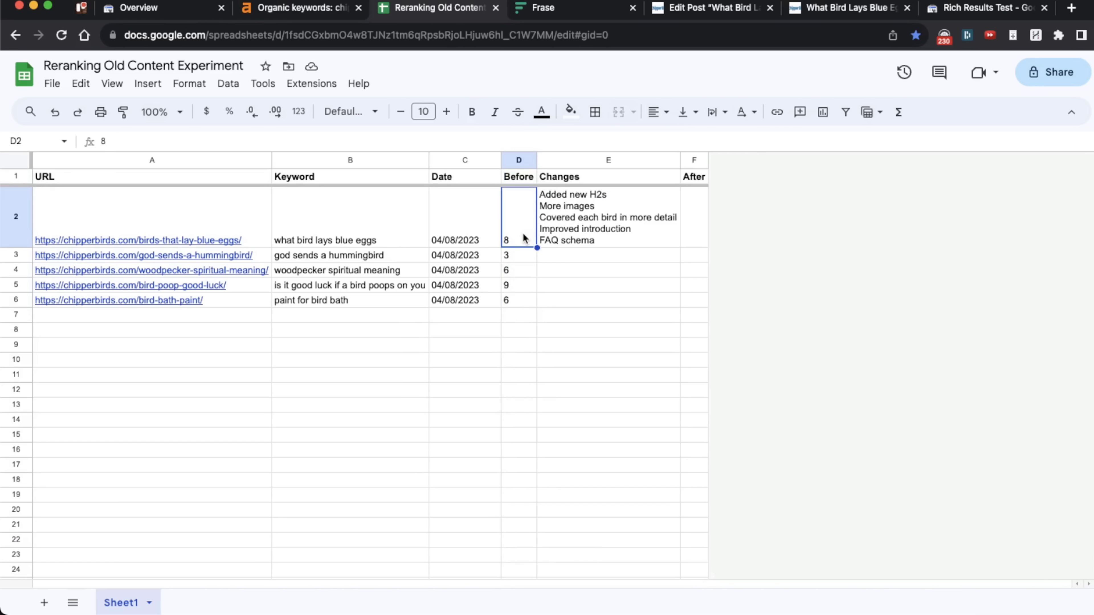
pyautogui.click(335, 214)
pyautogui.click(82, 216)
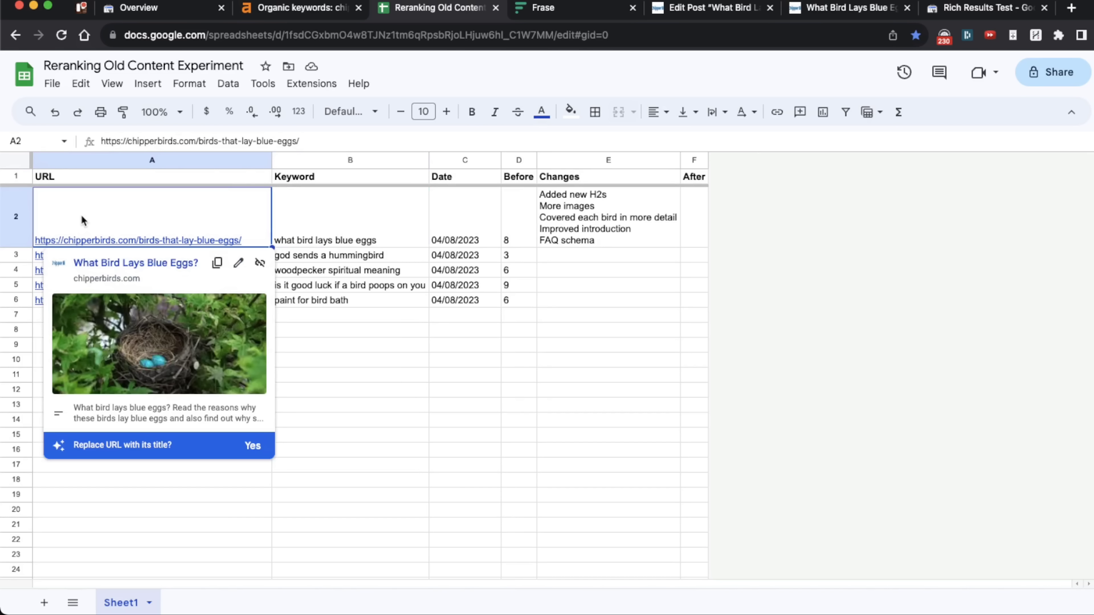
pyautogui.press('super+shift+Down')
pyautogui.press('super+Down')
pyautogui.click(608, 215)
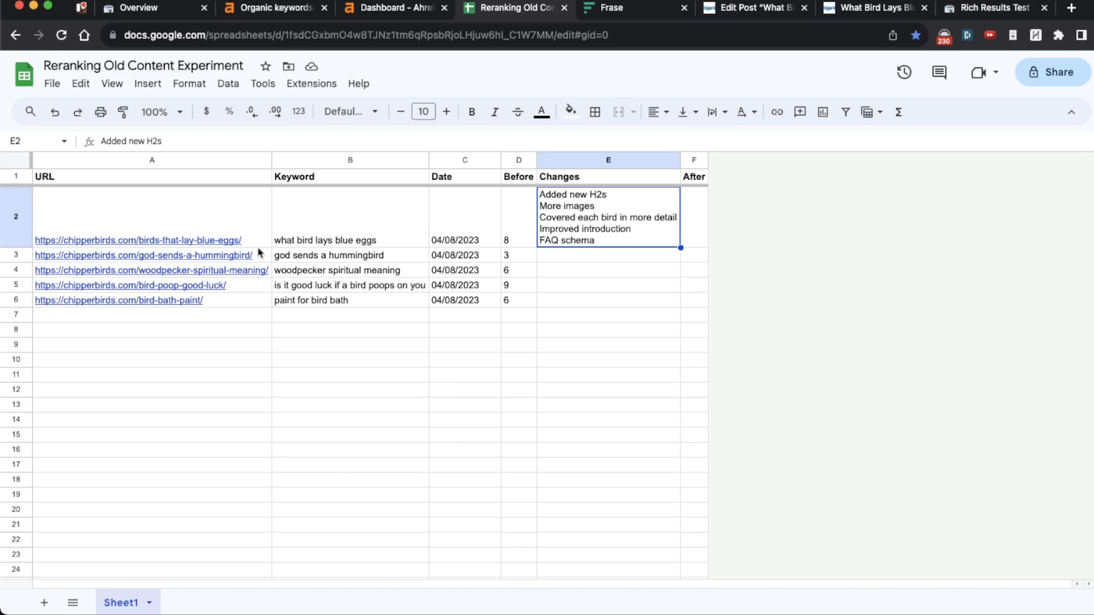
# Open the Ahrefs Site Explorer overview for chipperbirds.com/birds-that-lay-blue-eggs/
pyautogui.click(524, 244)
pyautogui.moveTo(129, 240)
pyautogui.click(251, 444)
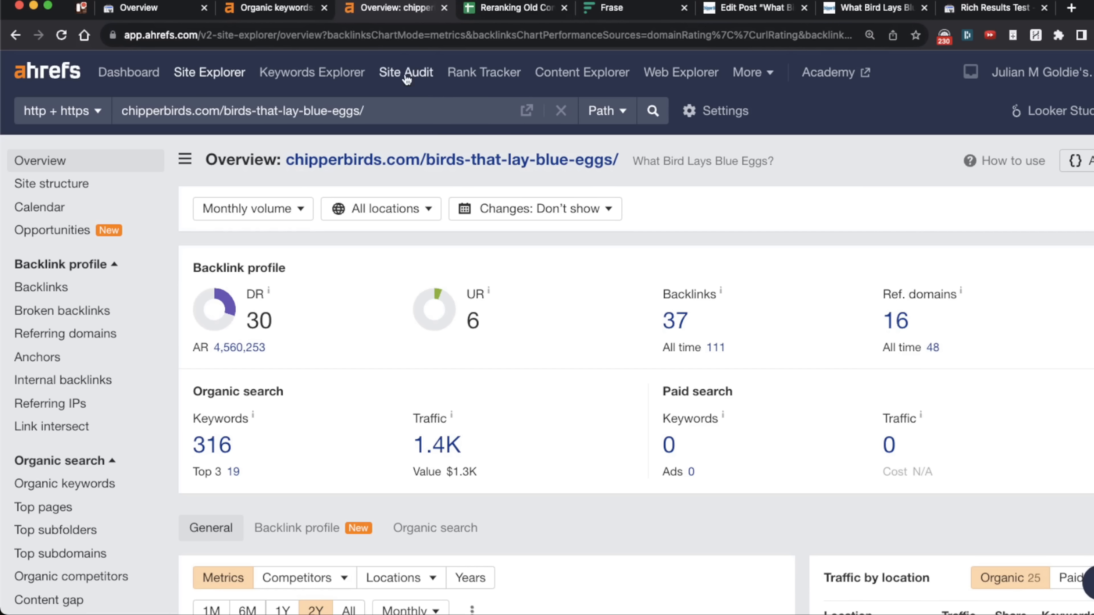
pyautogui.moveTo(386, 111); pyautogui.dragTo(38, 105)
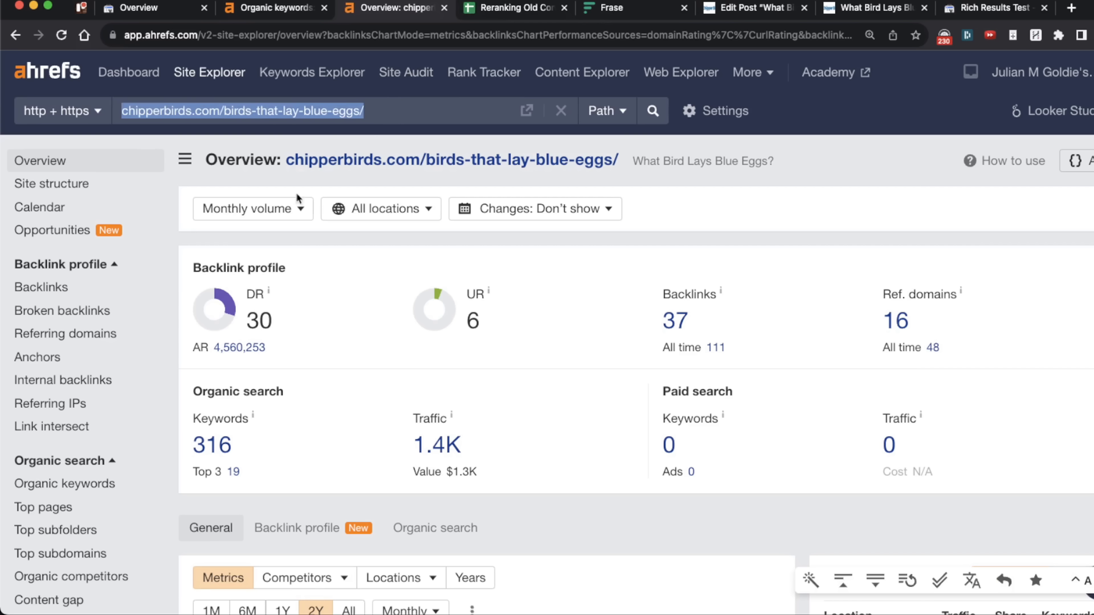
pyautogui.click(414, 110)
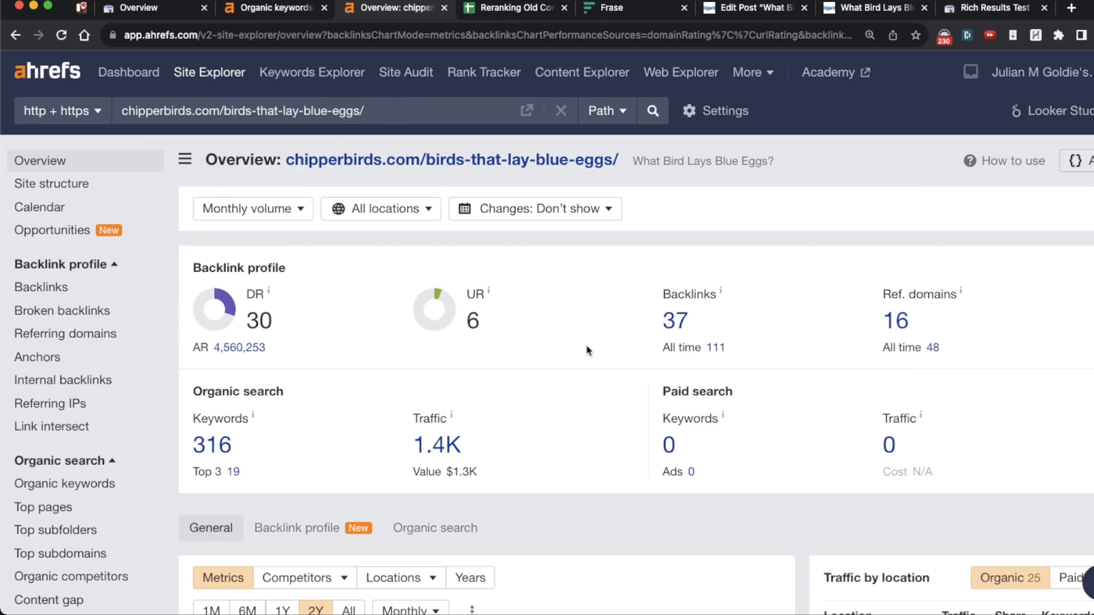
# Examine the blue eggs page's two-year average organic traffic graph and its backlink and organic search metrics in Ahrefs
pyautogui.scroll(-10, 528, 369)
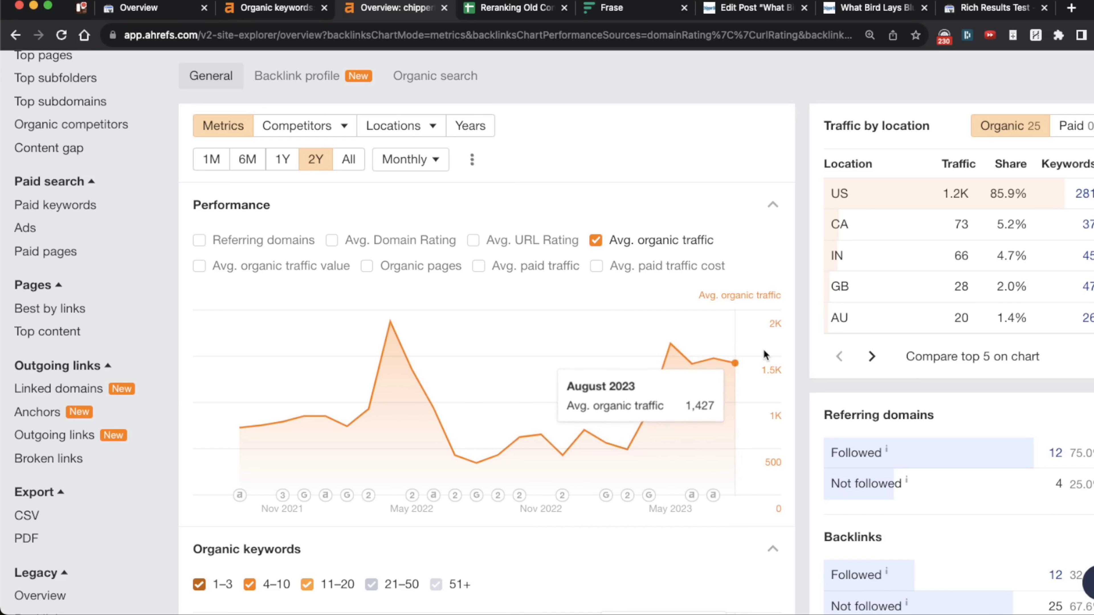
pyautogui.scroll(5, 806, 368)
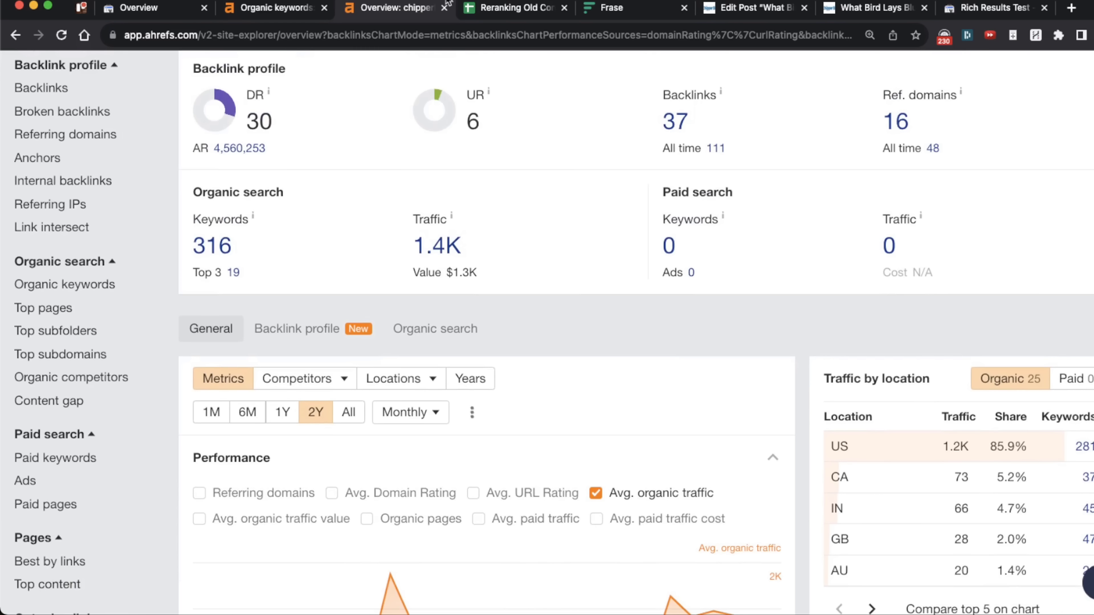
pyautogui.scroll(2, 916, 582)
pyautogui.scroll(2, 916, 583)
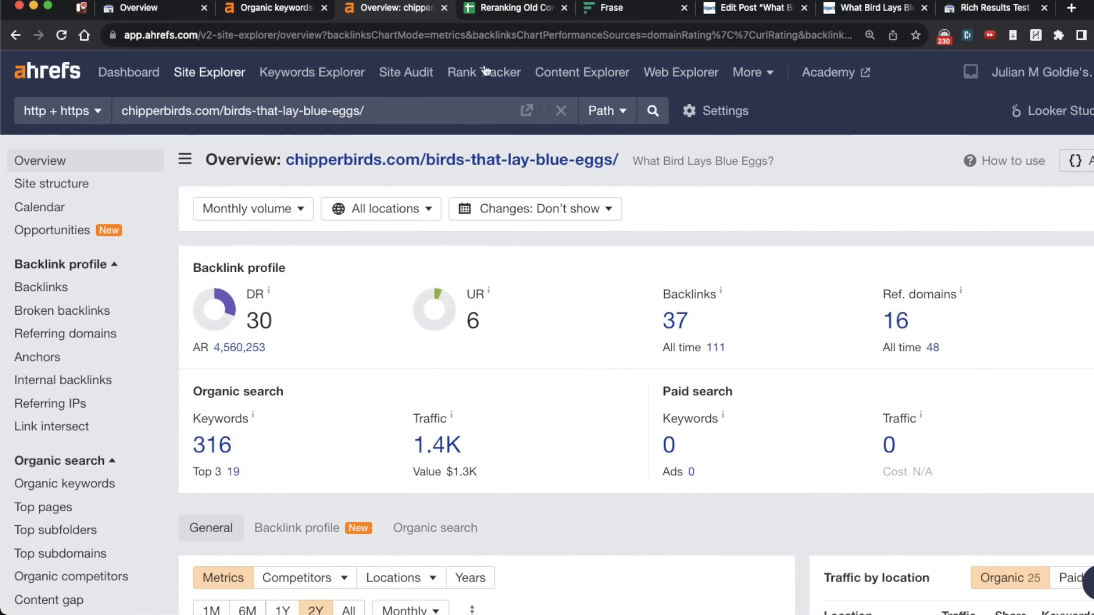
pyautogui.click(508, 4)
pyautogui.click(398, 16)
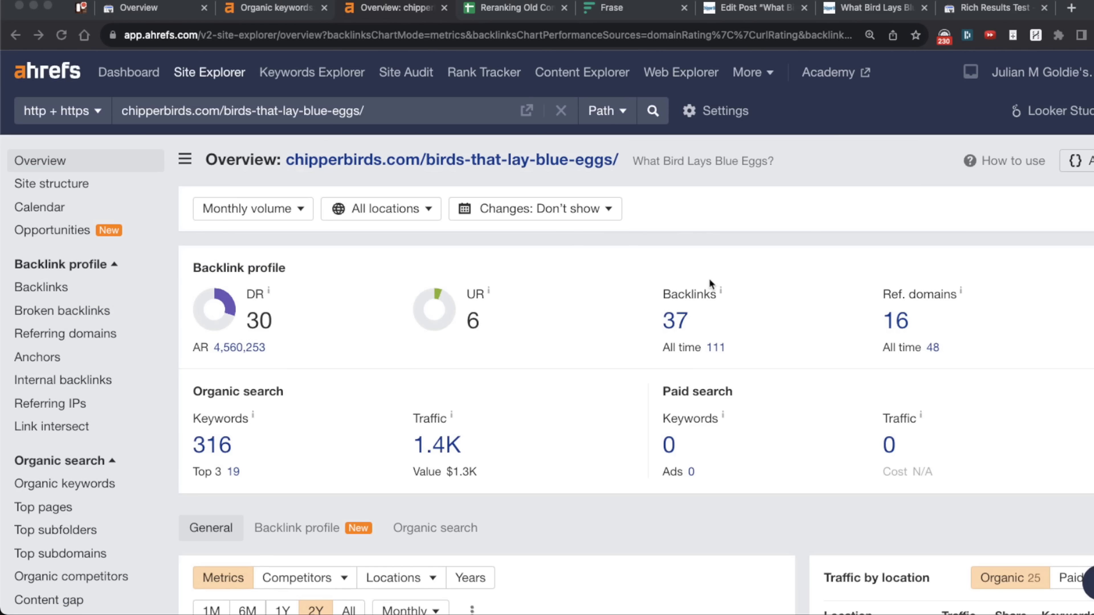
# Review the chipperbirds.com keywords with lost traffic and positions in the Ahrefs organic keywords report, checking the blue eggs article in Frase
pyautogui.click(257, 7)
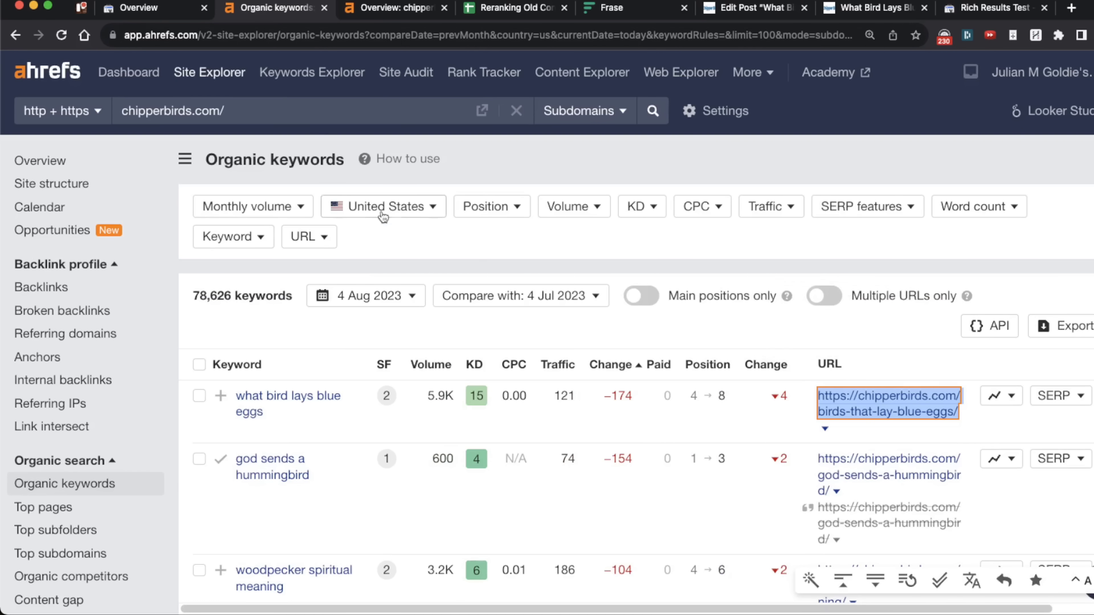
pyautogui.click(627, 400)
pyautogui.doubleClick(627, 401)
pyautogui.click(639, 463)
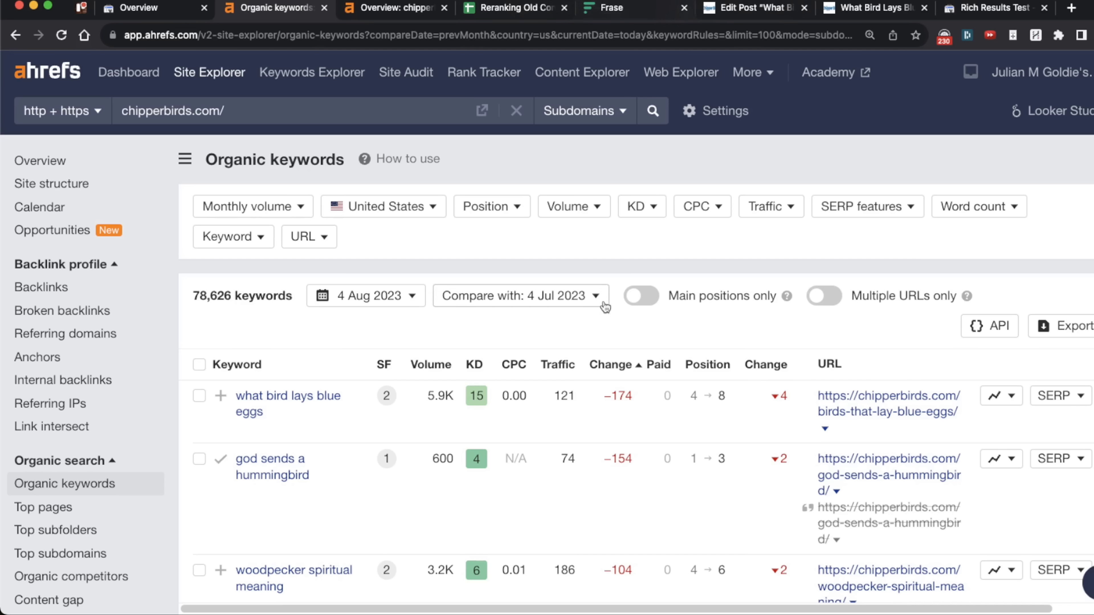
pyautogui.click(620, 12)
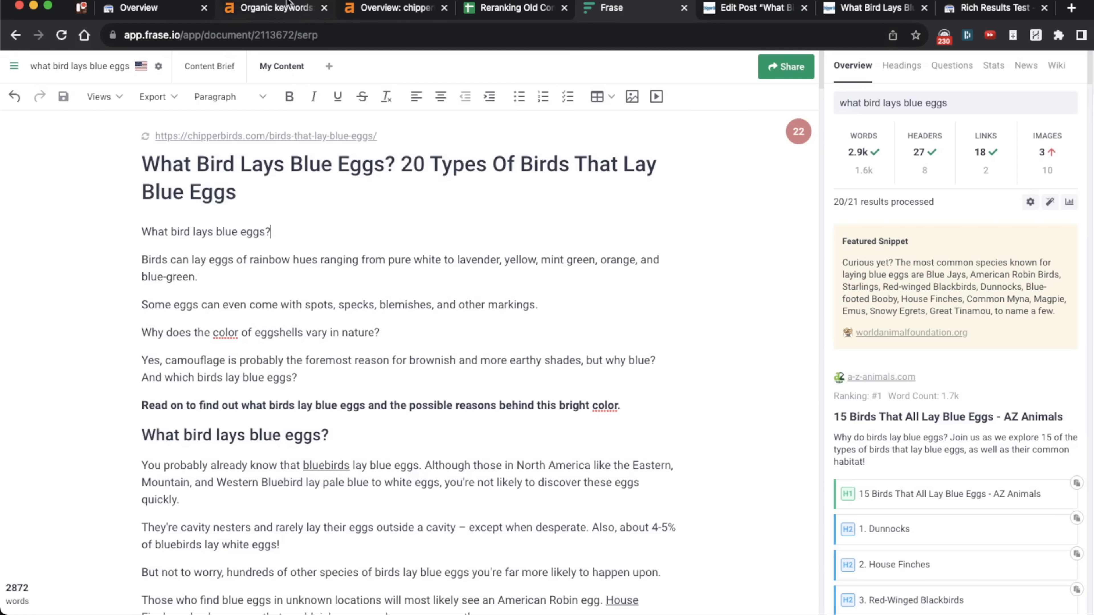
pyautogui.click(280, 9)
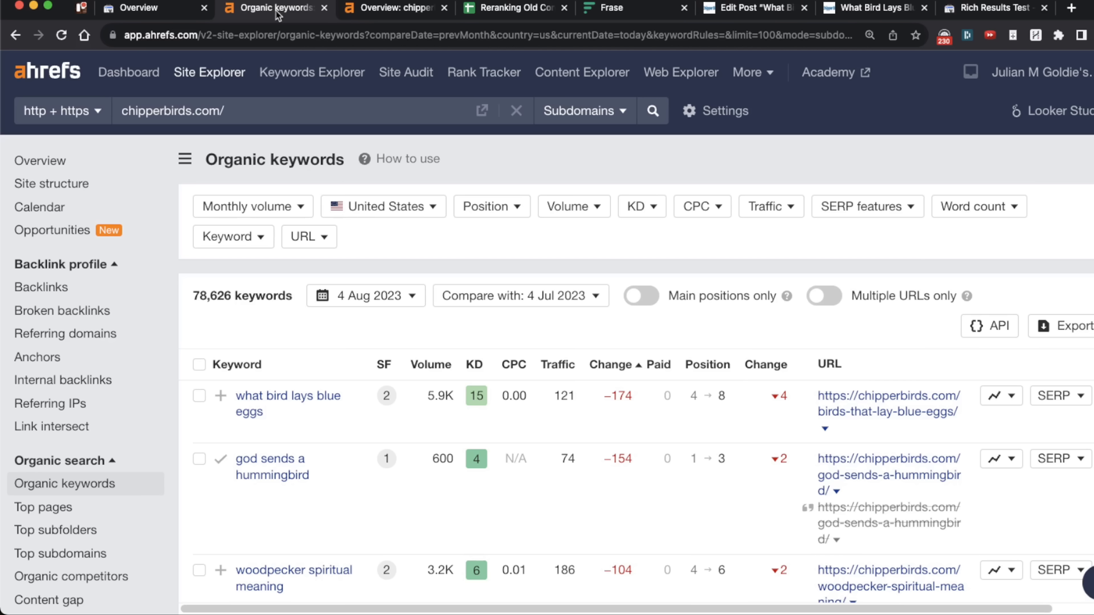
pyautogui.scroll(-10, 542, 447)
pyautogui.scroll(10, 543, 446)
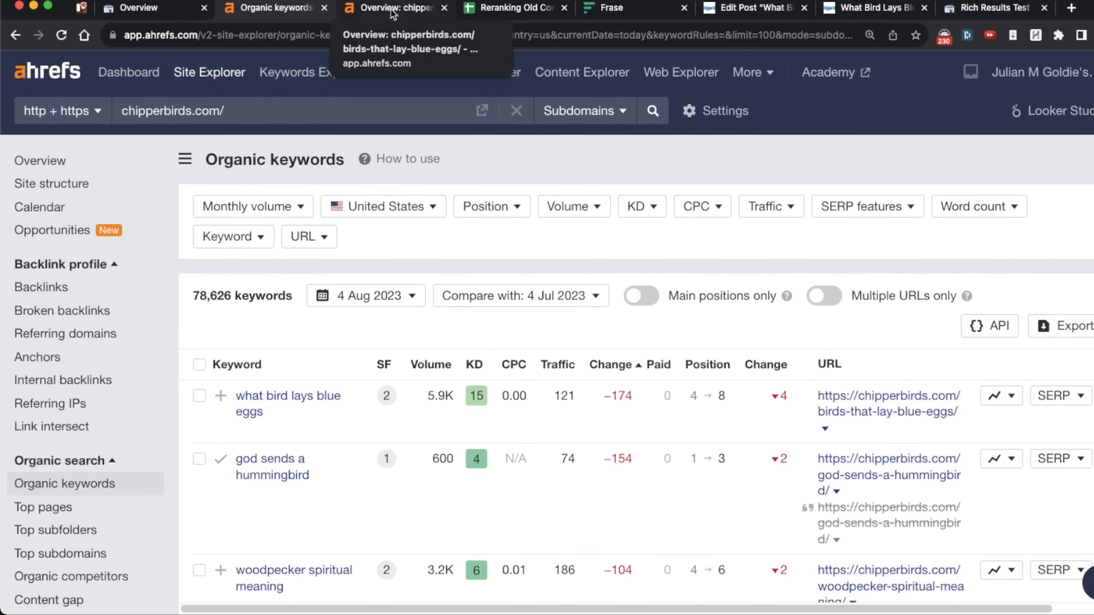
# Check the chipperbirds.com performance graph in Google Search Console and review the HOW steps and prompts in the Google Docs outline
pyautogui.click(173, 6)
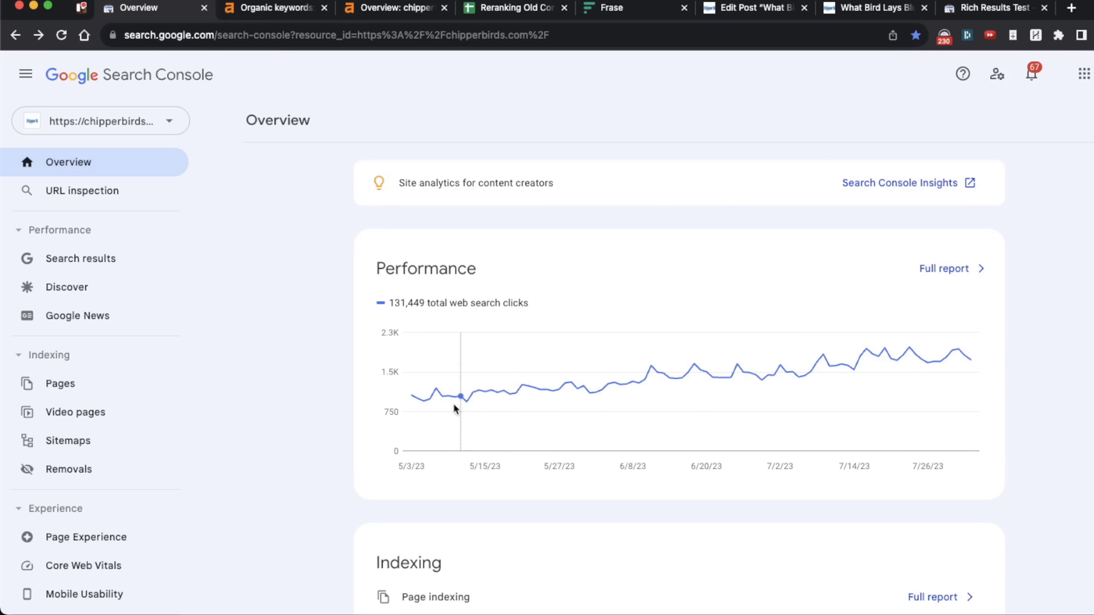
pyautogui.moveTo(442, 397)
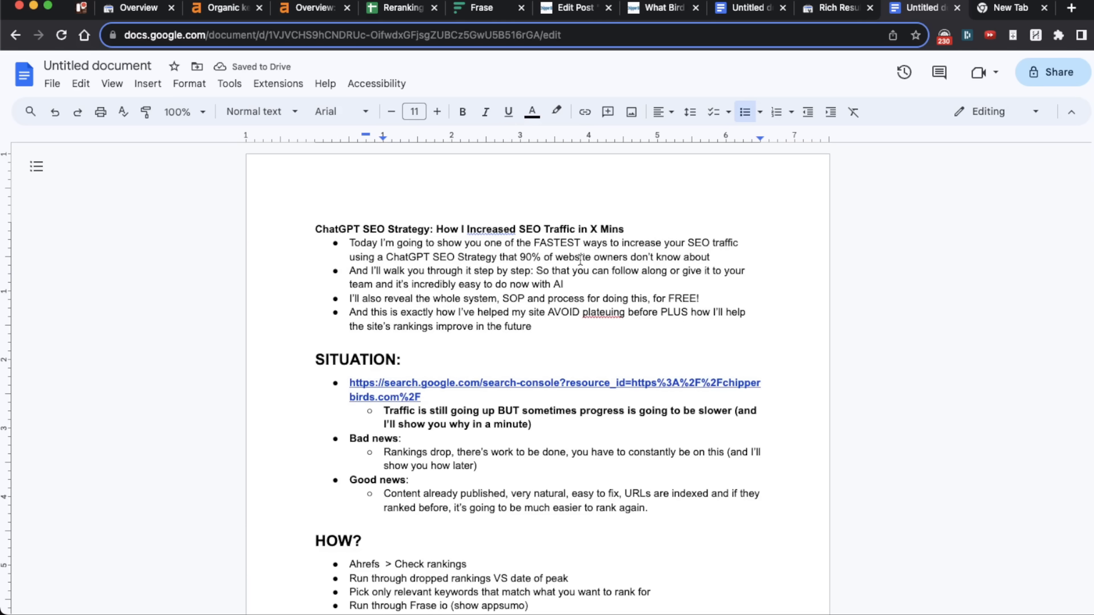
pyautogui.scroll(-6, 416, 254)
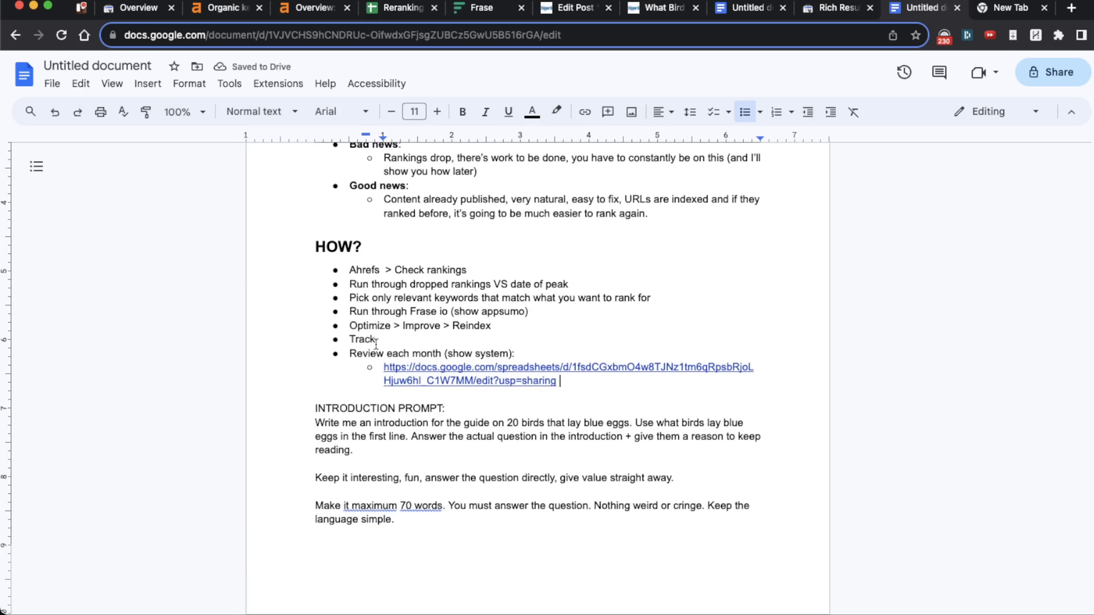
pyautogui.scroll(-10, 357, 382)
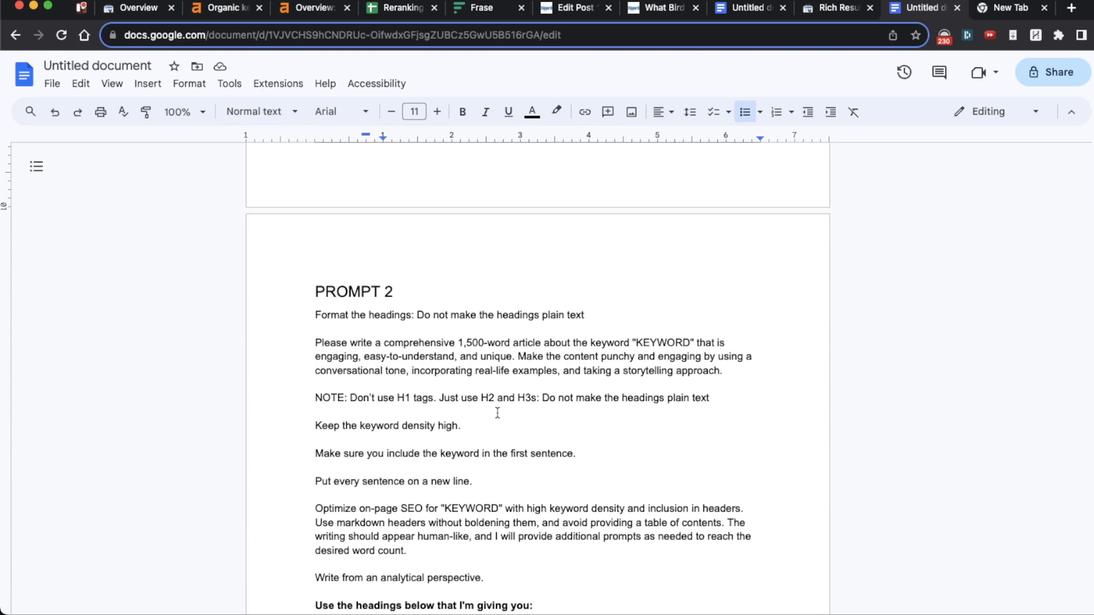
# Open the page go.juliangoldie.com/strategy-session in the empty browser tab
pyautogui.hotkey('ctrl', 'Tab')
pyautogui.write('go.juliangoldie.com/strategy-session')
pyautogui.press('Return')
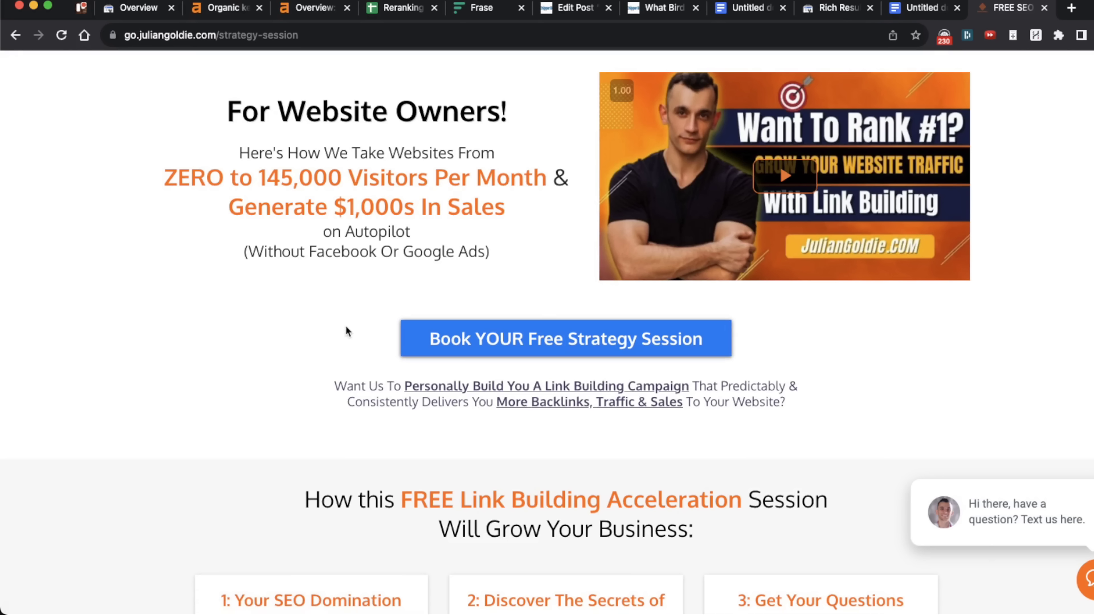
# Examine the free strategy session offer and its six benefit cards, highlighting the outranking competitors and 10X SEO traffic headings
pyautogui.scroll(-3, 332, 326)
pyautogui.moveTo(330, 307); pyautogui.dragTo(823, 327)
pyautogui.scroll(-8, 486, 340)
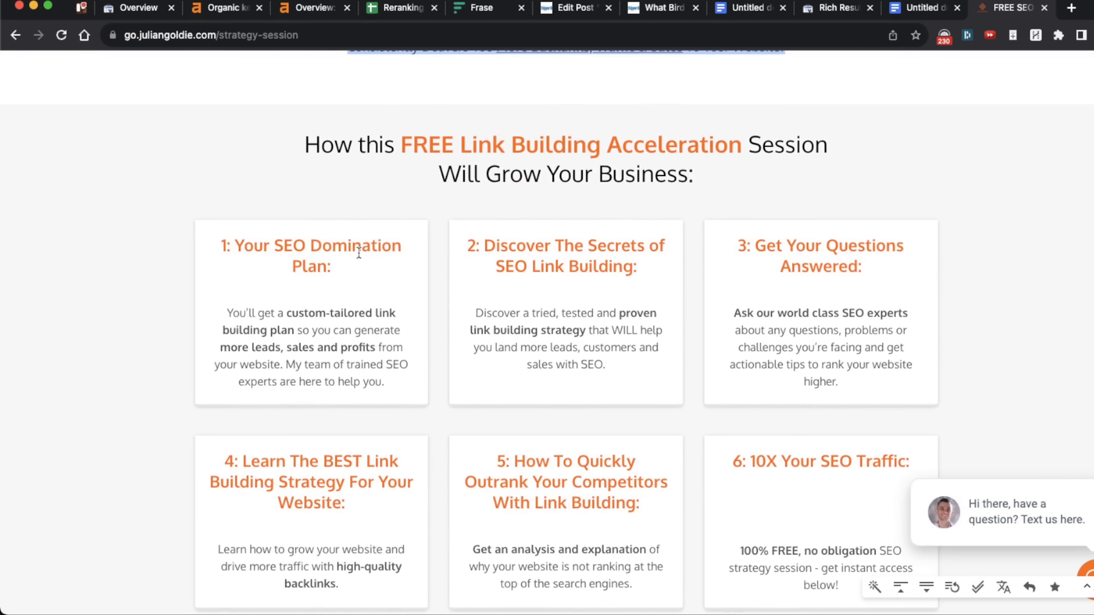
pyautogui.scroll(-1, 359, 253)
pyautogui.moveTo(498, 328); pyautogui.dragTo(682, 375)
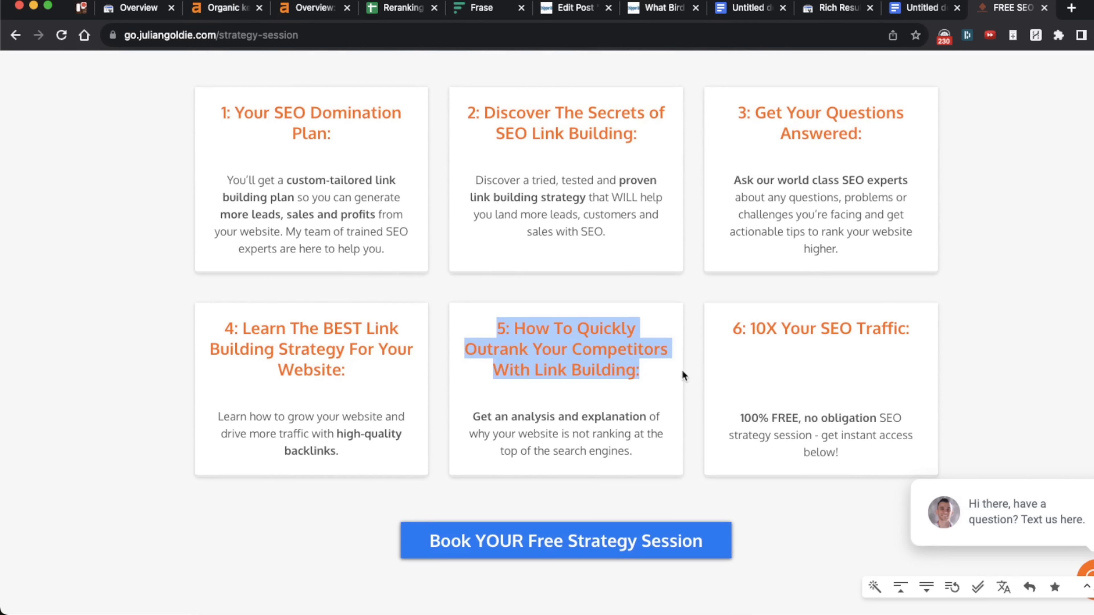
pyautogui.click(746, 327)
pyautogui.moveTo(725, 322); pyautogui.dragTo(956, 340)
# Look through the strategy session page's testimonials, About Me section and sales copy, returning to the opening booking offer
pyautogui.scroll(-20, 956, 384)
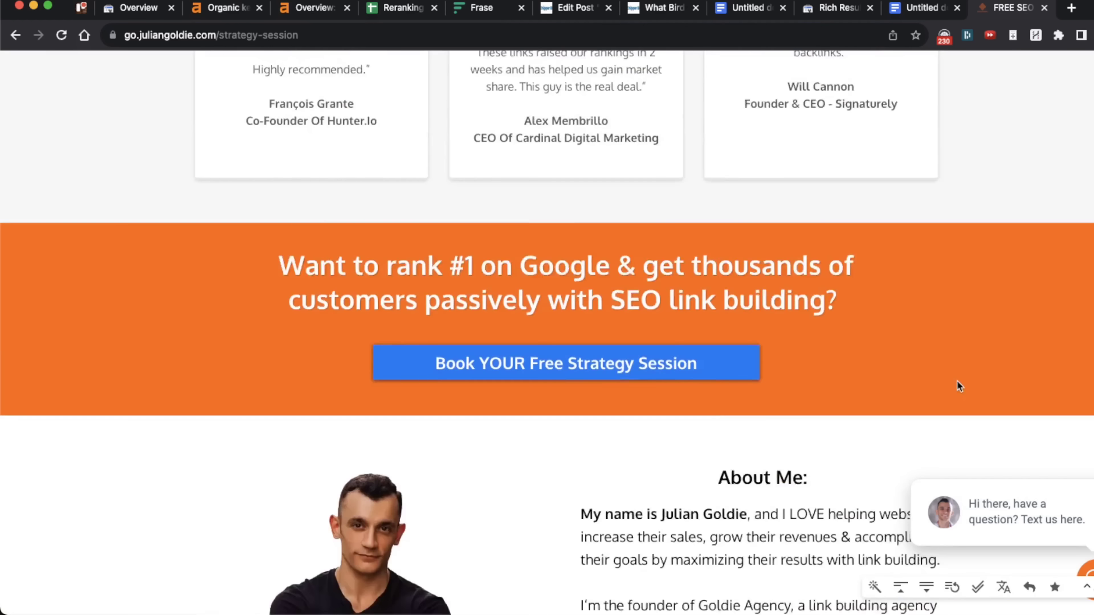
pyautogui.scroll(-15, 419, 219)
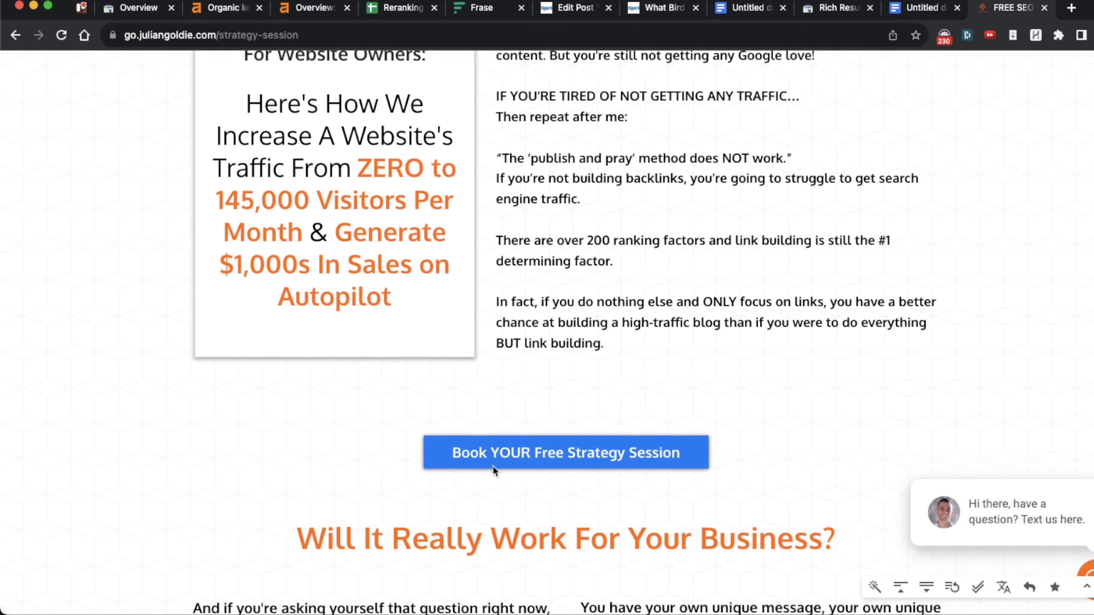
pyautogui.scroll(20, 476, 469)
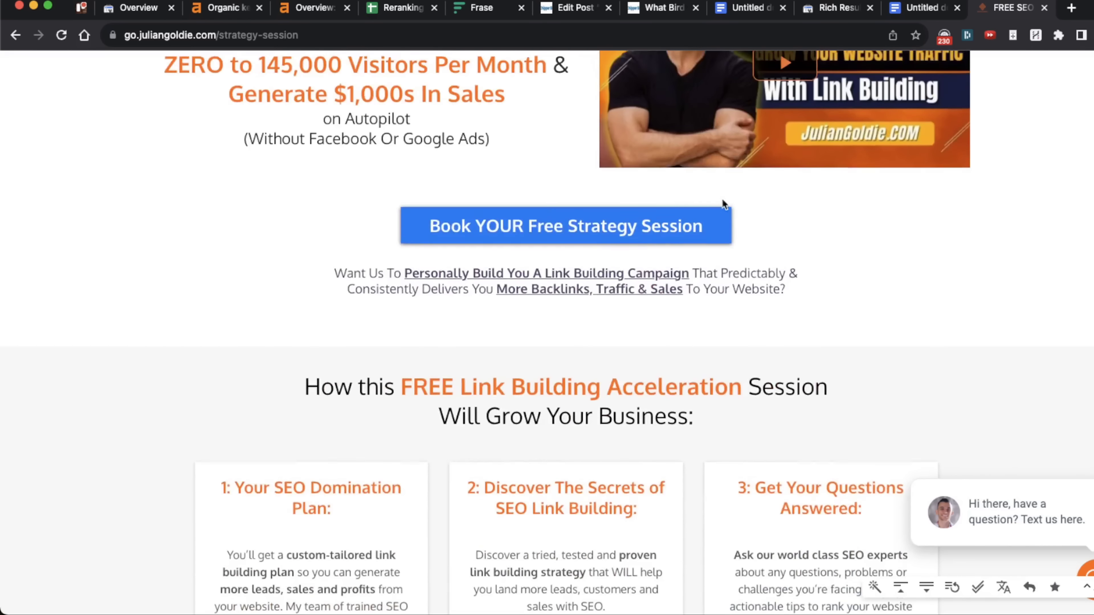
pyautogui.scroll(-15, 689, 463)
pyautogui.scroll(20, 695, 456)
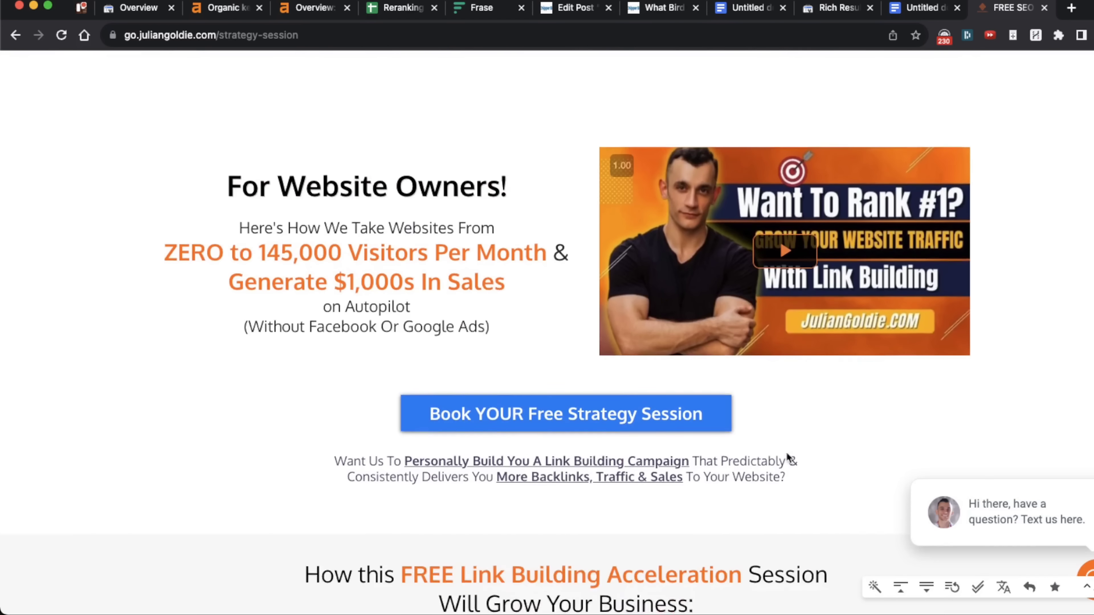